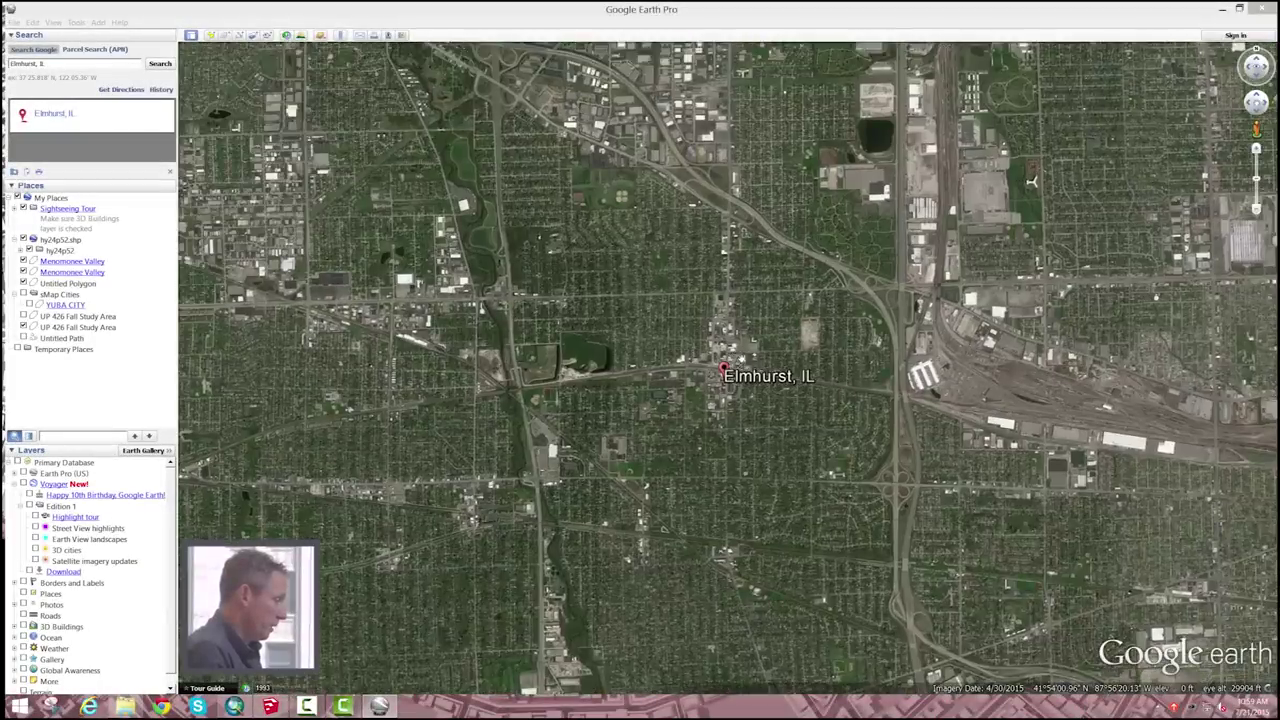
# Examine the aerial imagery of downtown Elmhurst, IL, covering the rail corridor and the commercial blocks and parking areas north of it.
pyautogui.moveTo(726, 362); pyautogui.dragTo(734, 270)
pyautogui.scroll(3, 734, 270)
pyautogui.scroll(-3, 785, 265)
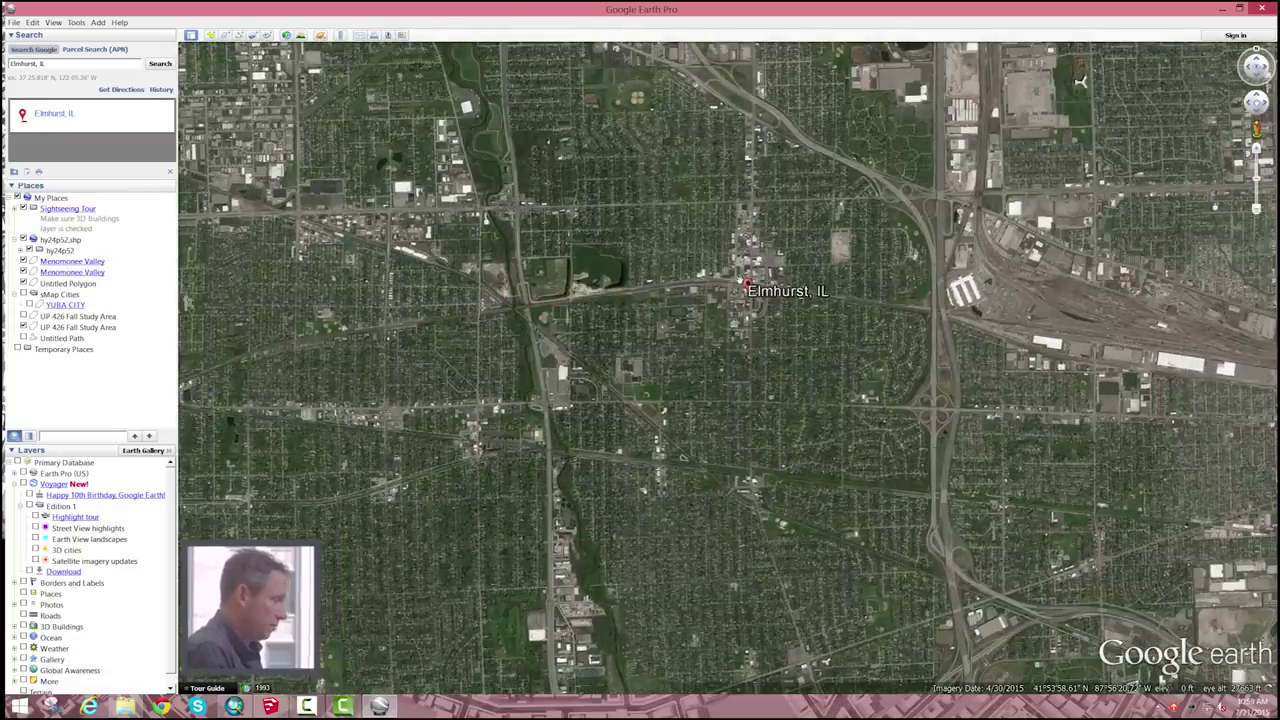
pyautogui.scroll(3, 757, 268)
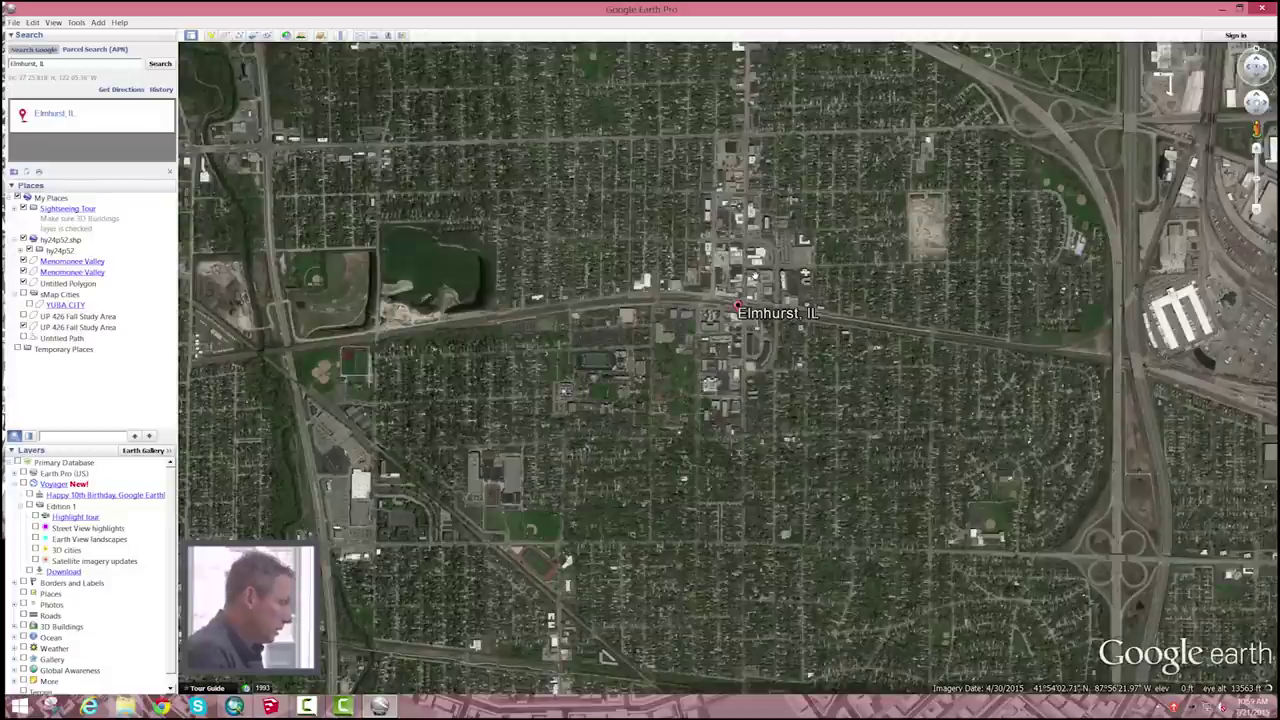
pyautogui.scroll(3, 756, 230)
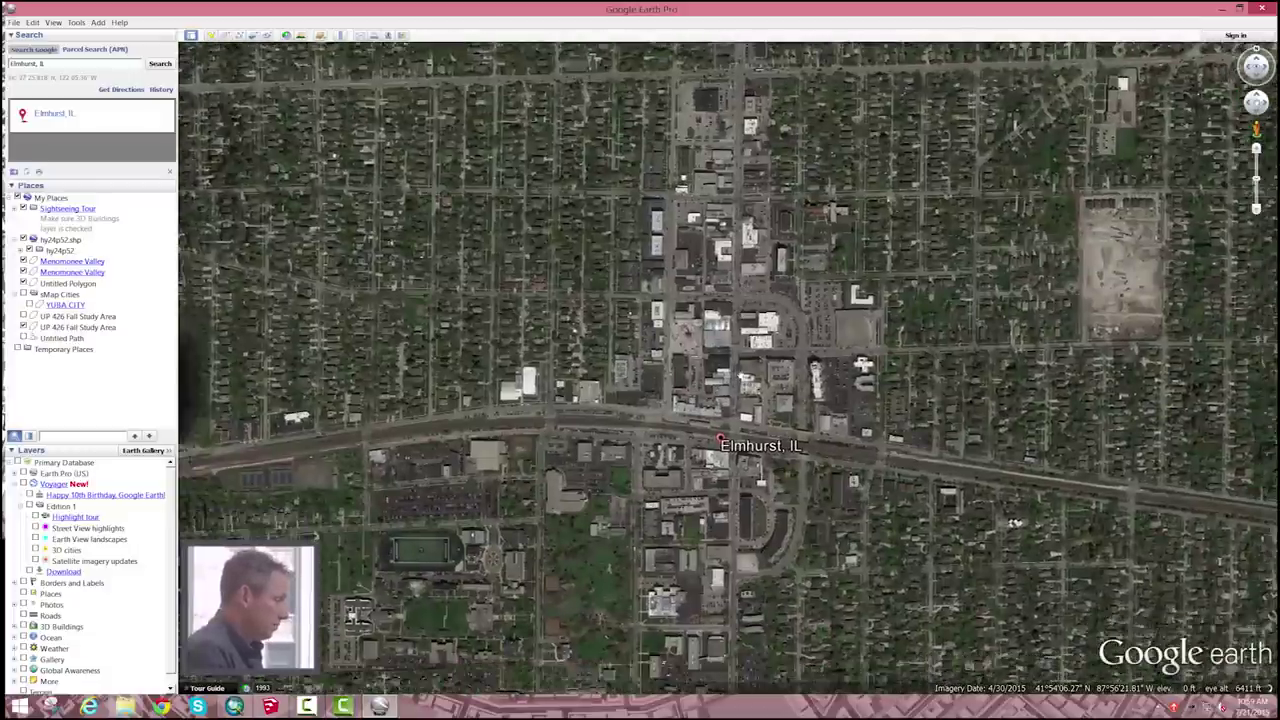
pyautogui.scroll(3, 742, 365)
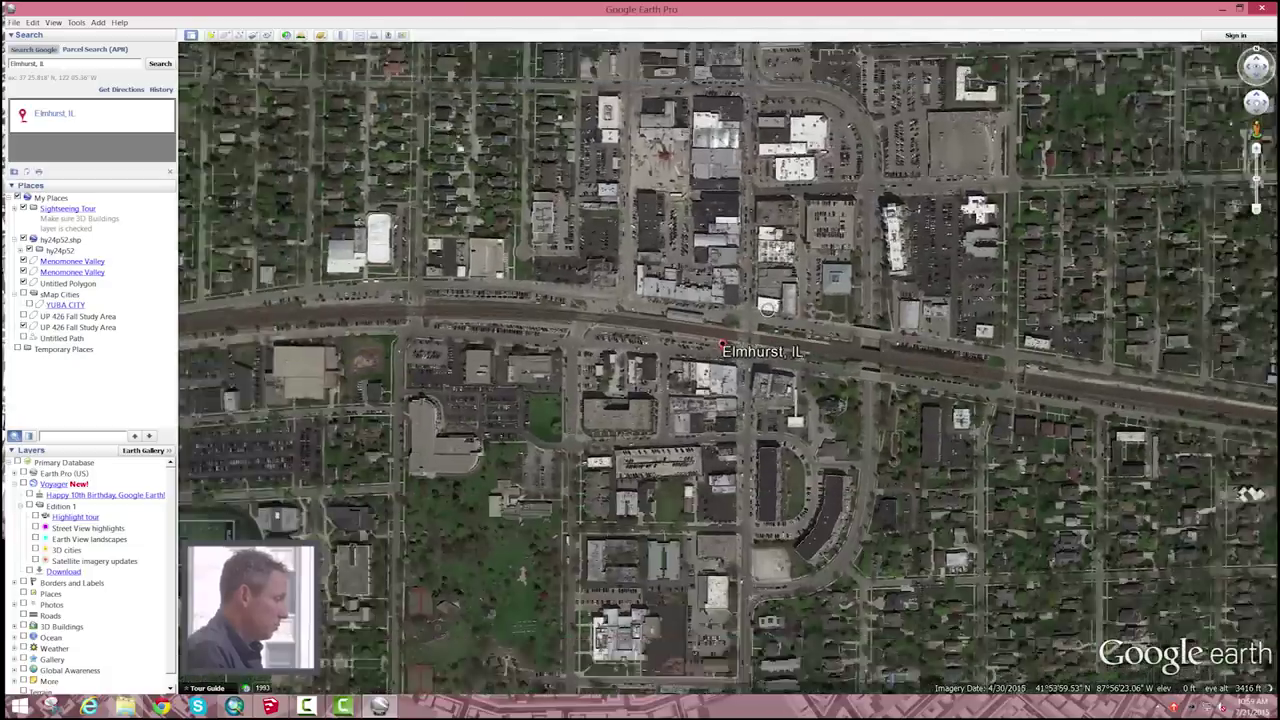
pyautogui.scroll(-1, 767, 308)
pyautogui.moveTo(756, 188); pyautogui.dragTo(719, 313)
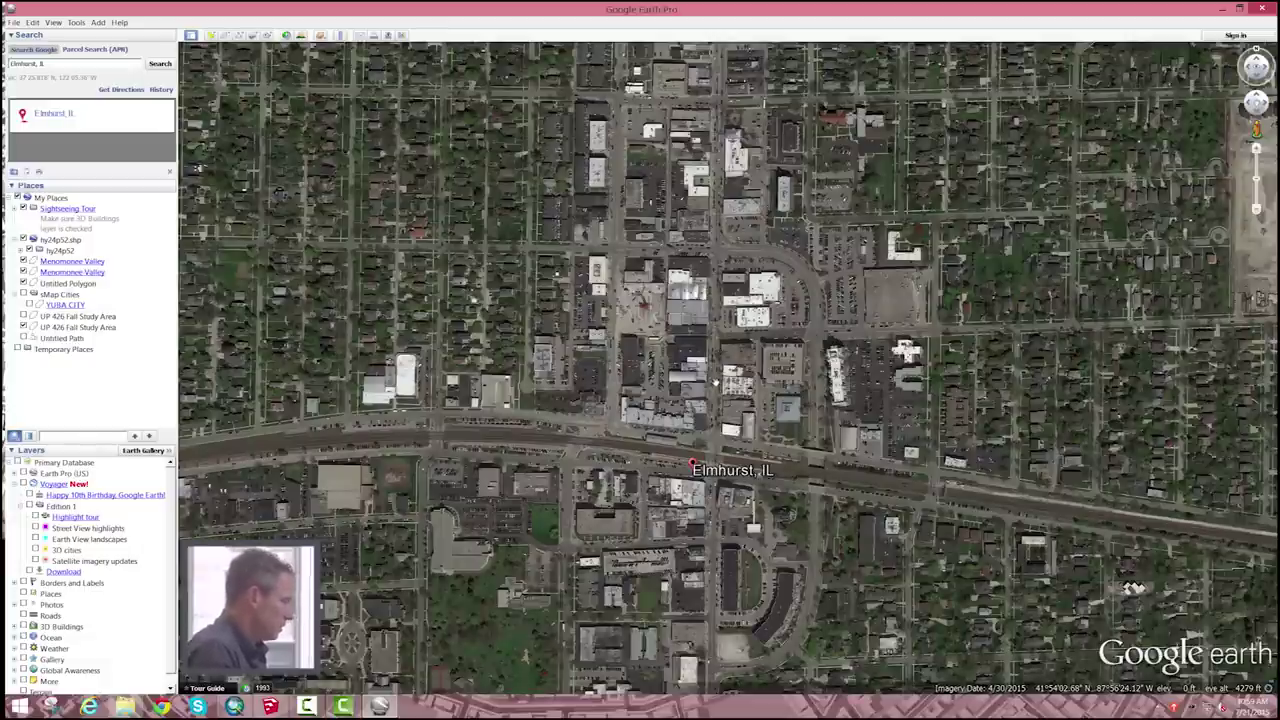
pyautogui.moveTo(1133, 588); pyautogui.dragTo(1150, 414)
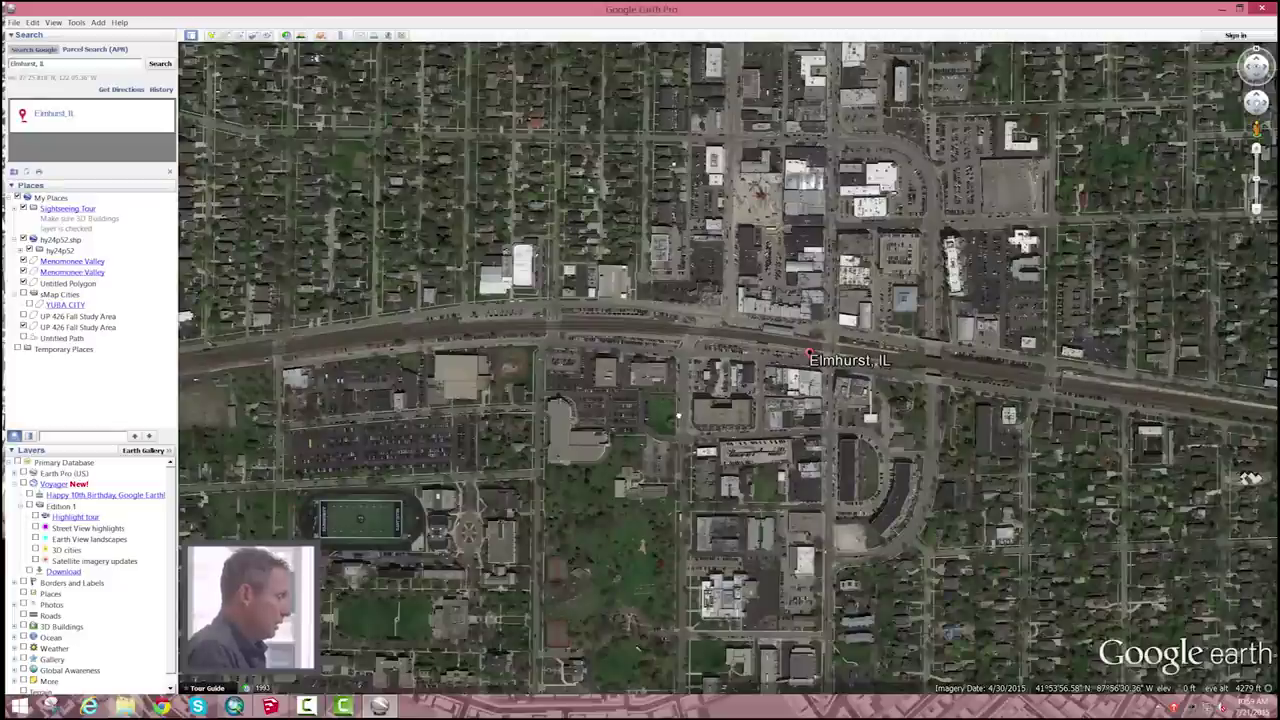
pyautogui.moveTo(1250, 478); pyautogui.dragTo(1181, 513)
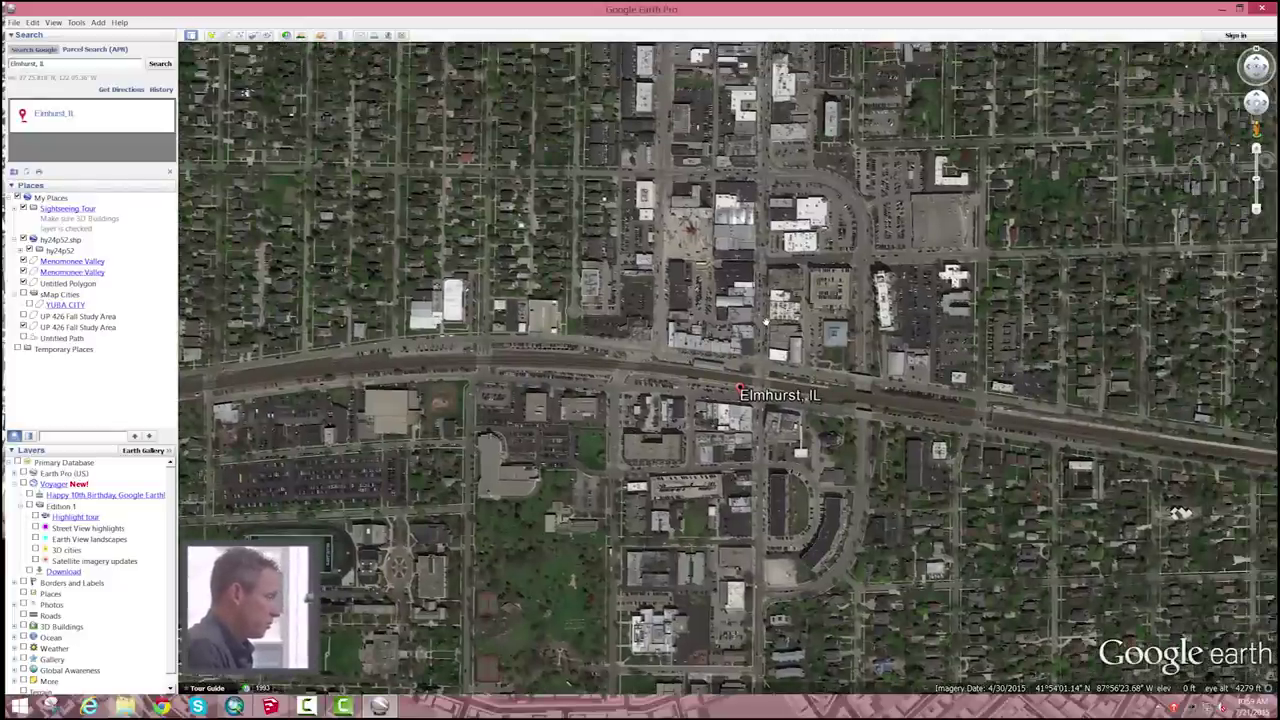
pyautogui.scroll(5, 786, 230)
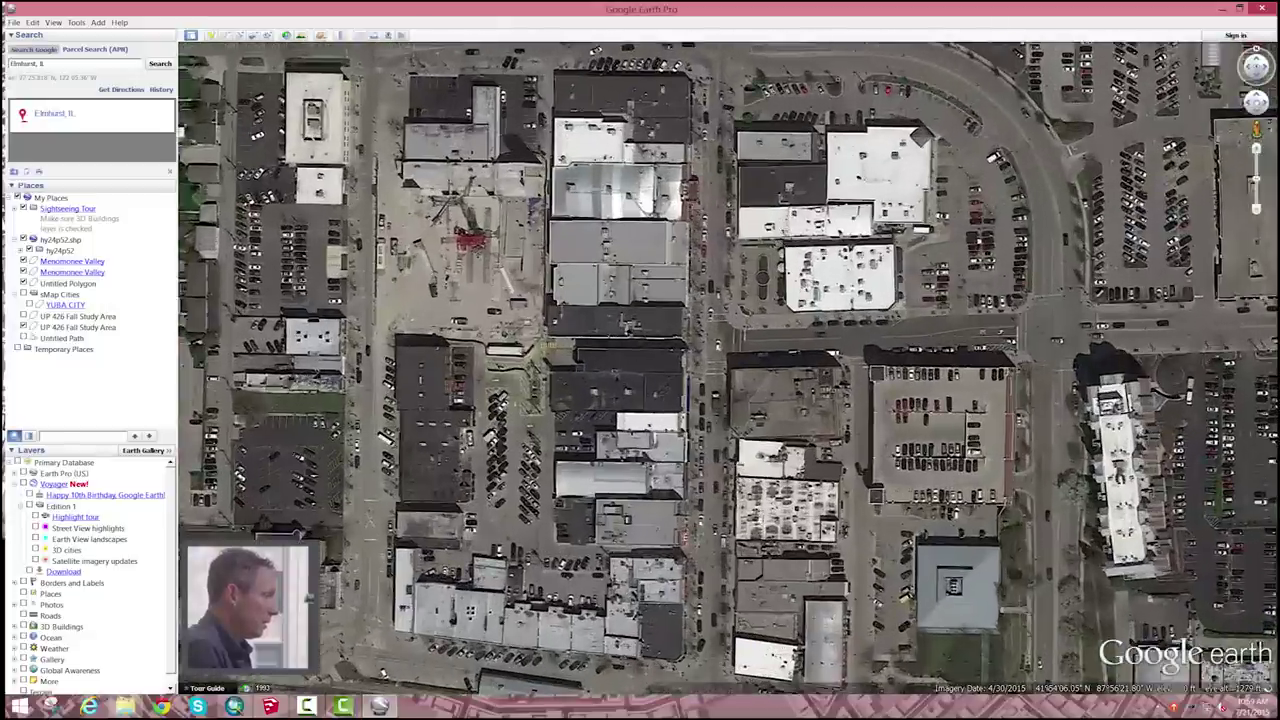
pyautogui.moveTo(742, 48); pyautogui.dragTo(662, 390)
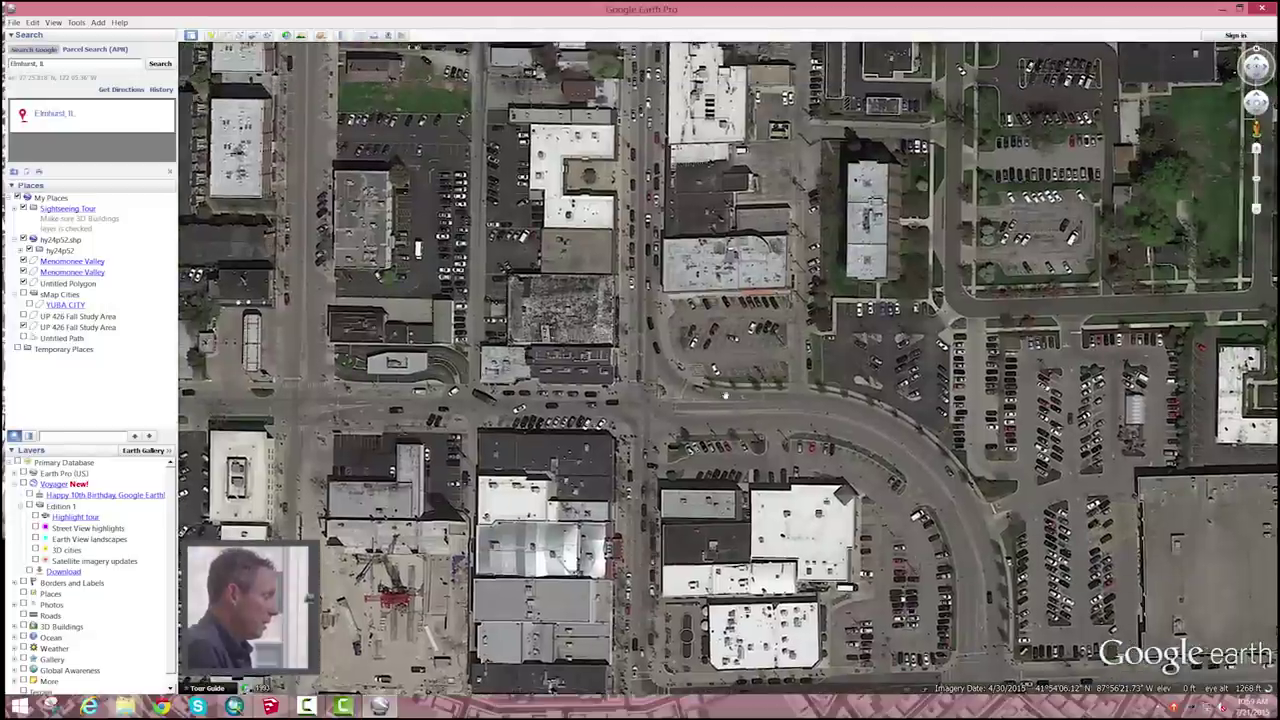
pyautogui.scroll(1, 662, 390)
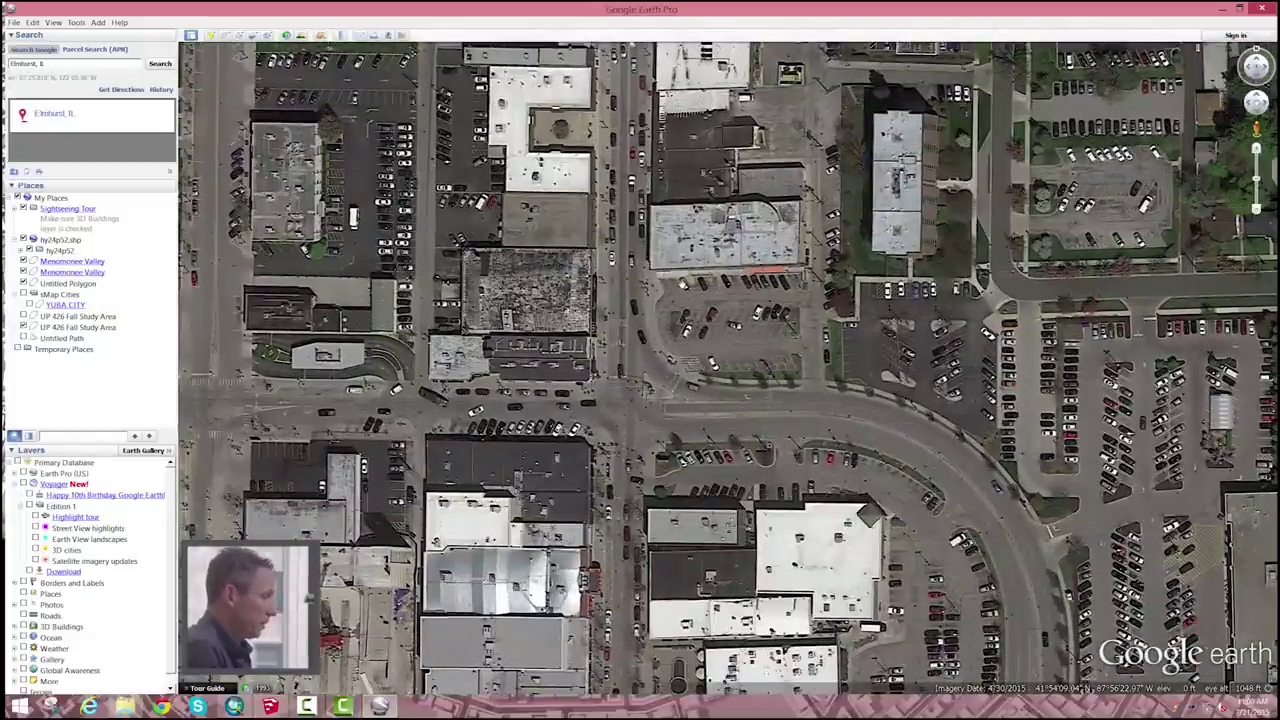
pyautogui.scroll(-3, 735, 316)
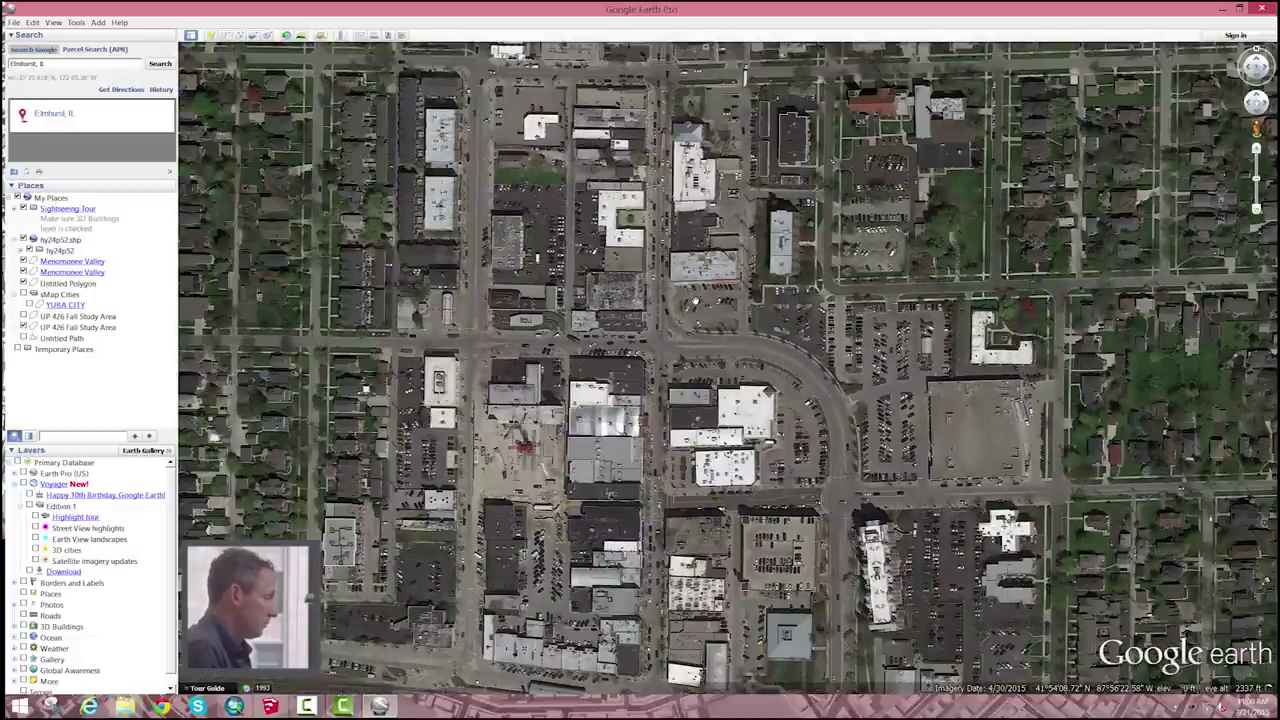
pyautogui.scroll(-3, 735, 316)
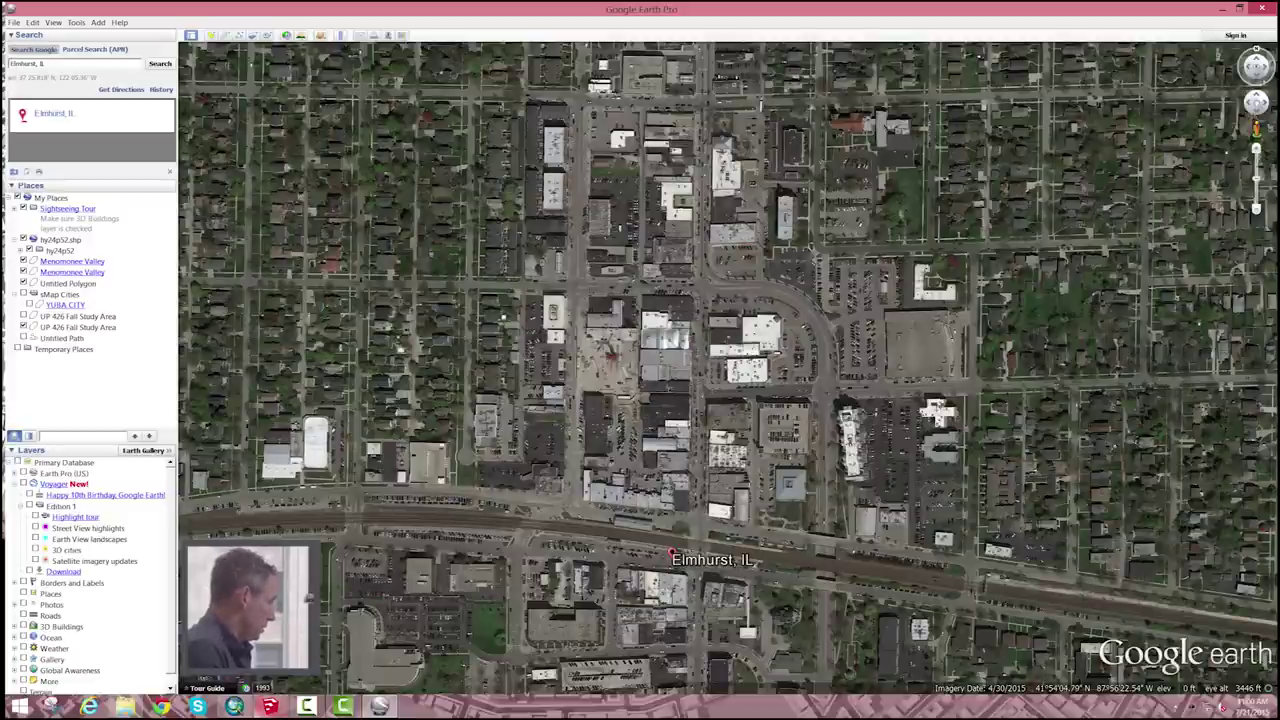
# Switch to ArcMap and examine the Downtown Base planimetric map around the downtown blocks and rail line.
pyautogui.hotkey('alt', 'Tab')
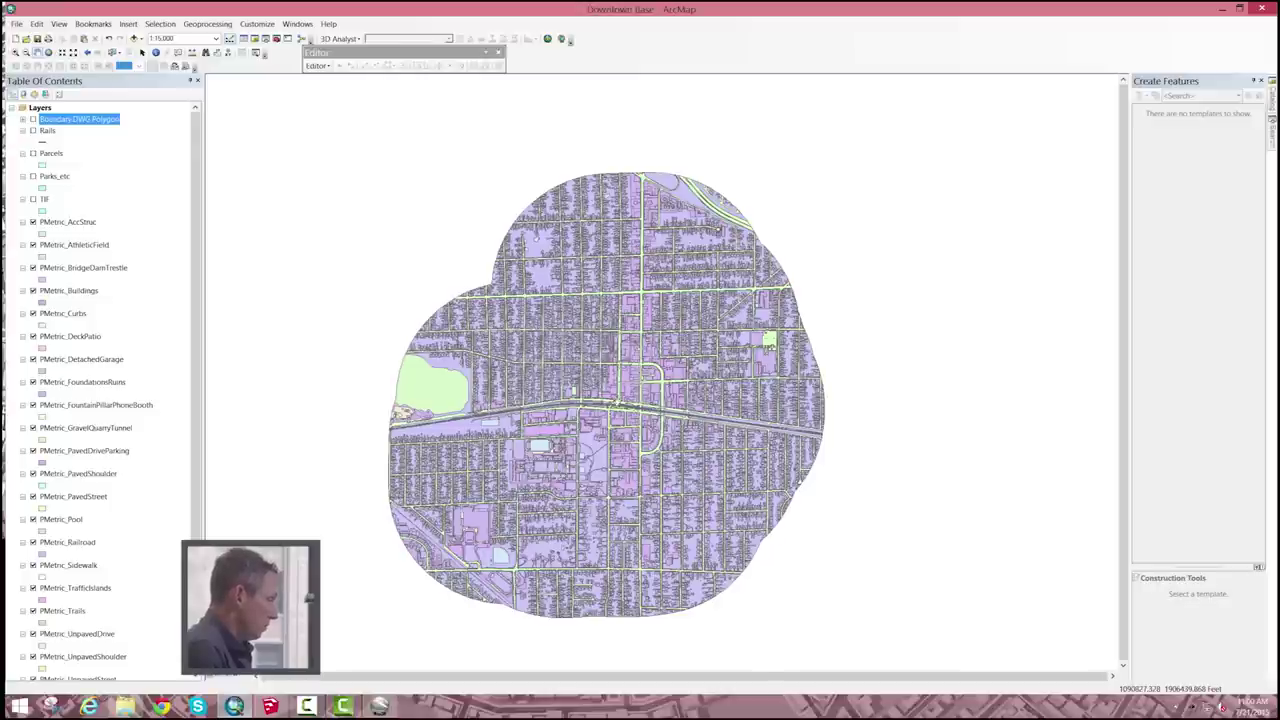
pyautogui.scroll(-4, 613, 408)
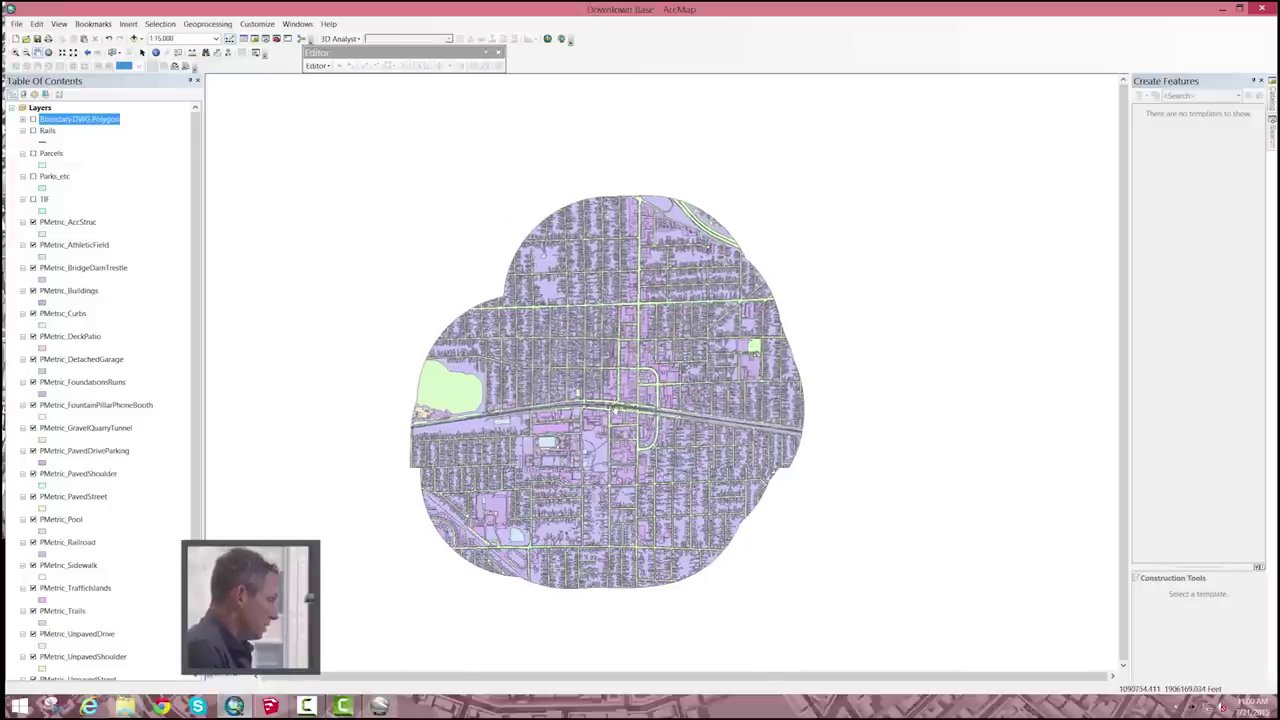
pyautogui.scroll(-2, 613, 410)
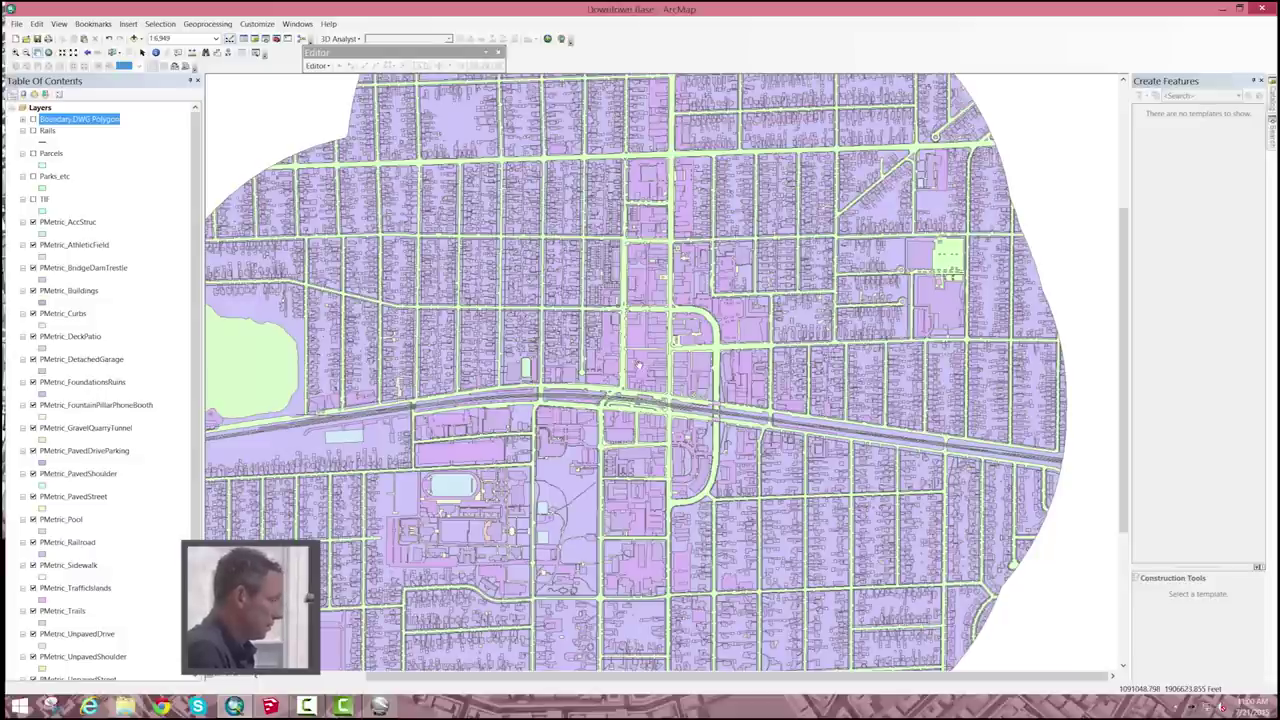
pyautogui.scroll(-2, 640, 365)
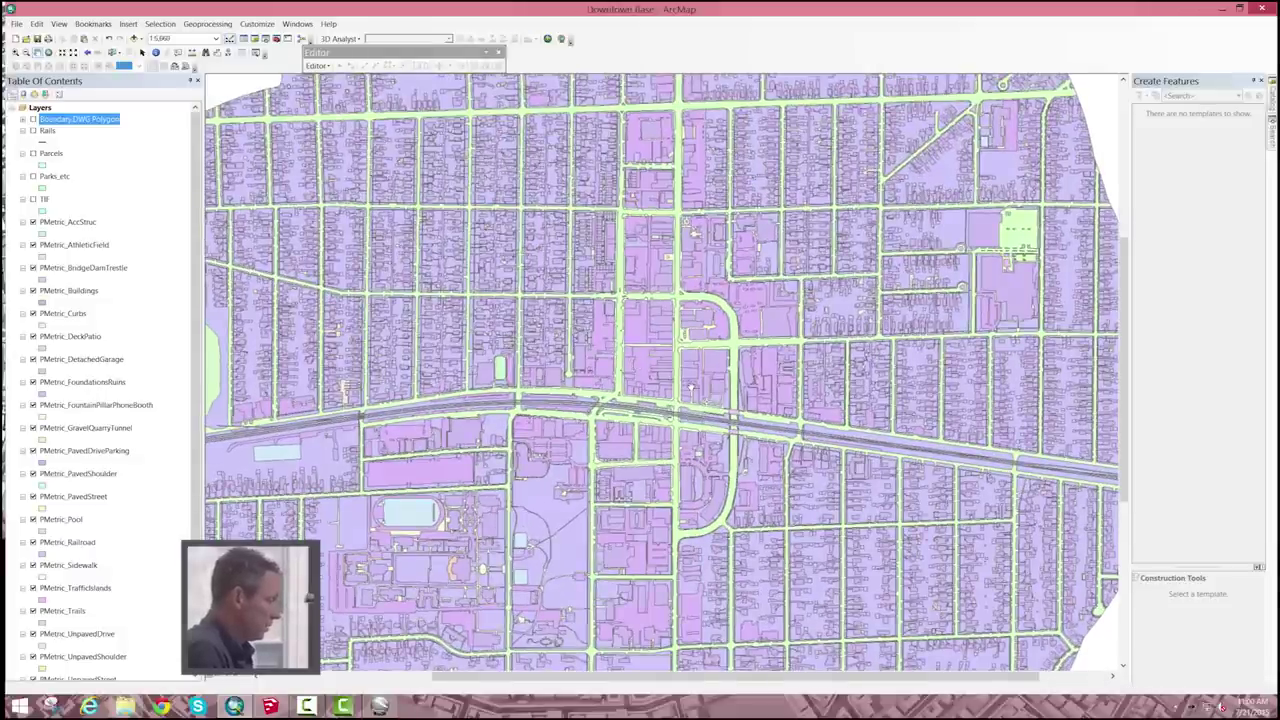
pyautogui.scroll(-4, 694, 386)
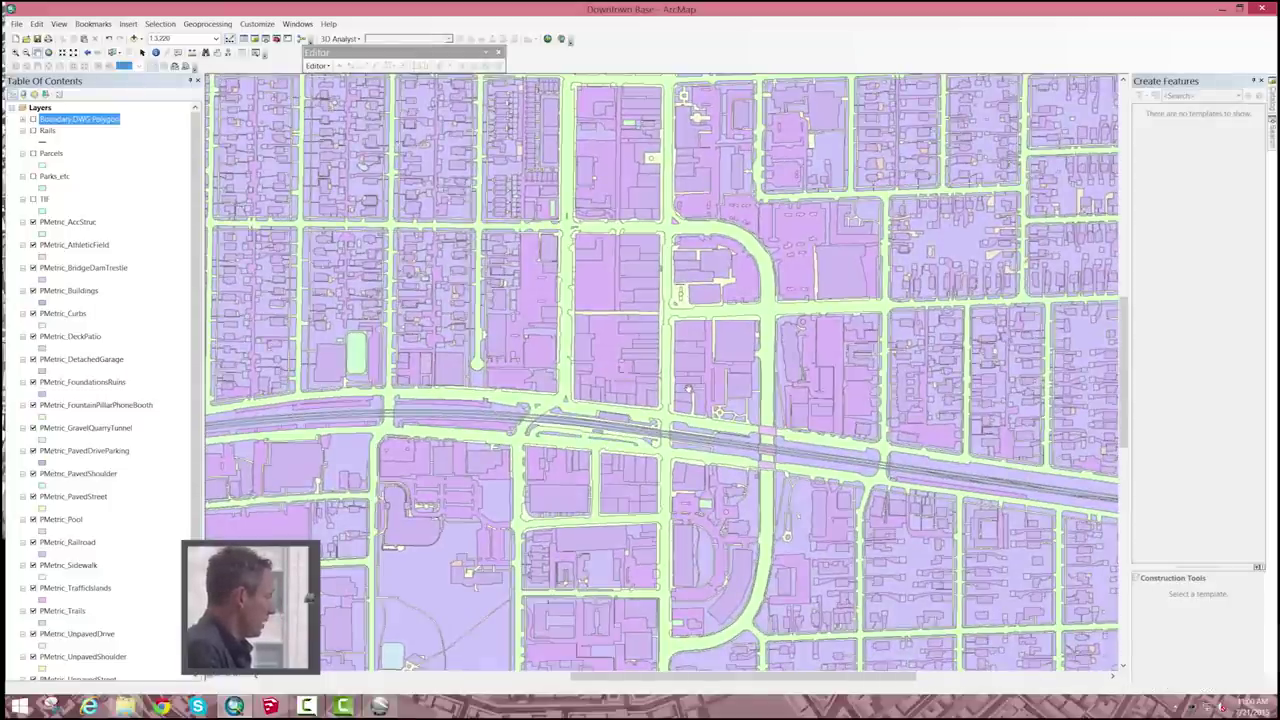
# Turn off all layers and preview the Parcels layer on its own before hiding it again.
pyautogui.keyDown('ctrl'); pyautogui.click(33, 222); pyautogui.keyUp('ctrl')
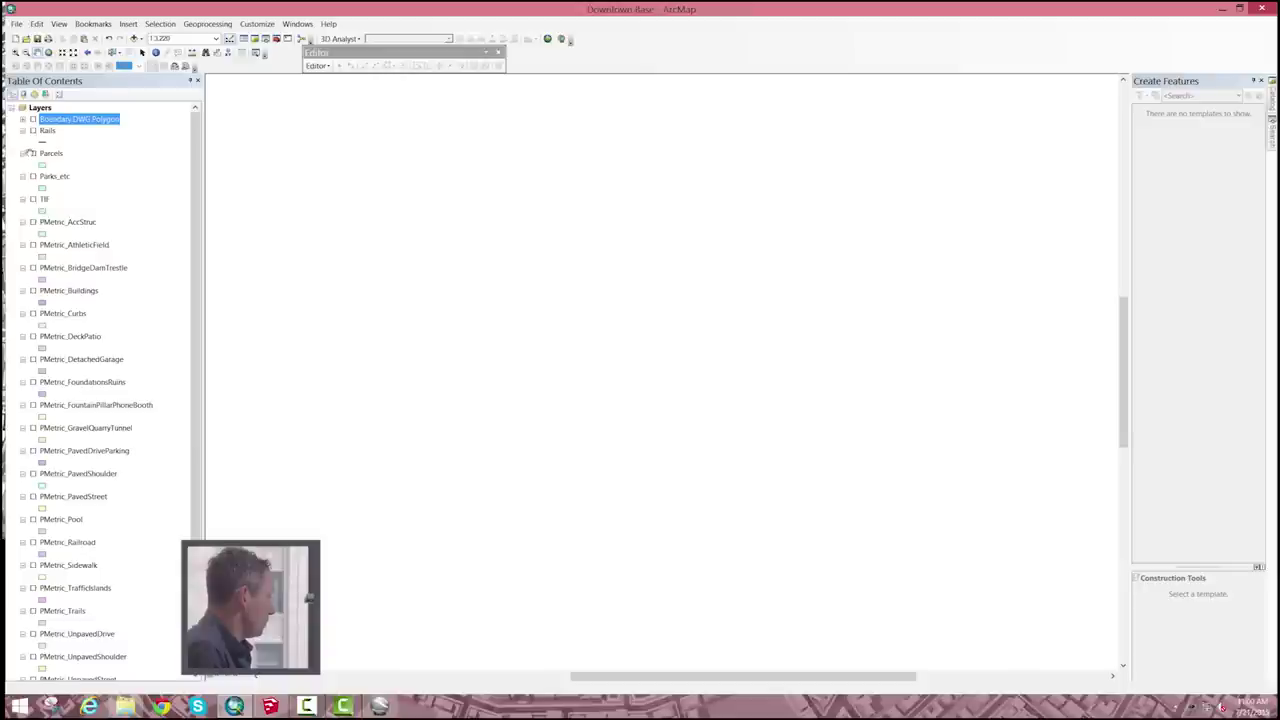
pyautogui.click(33, 153)
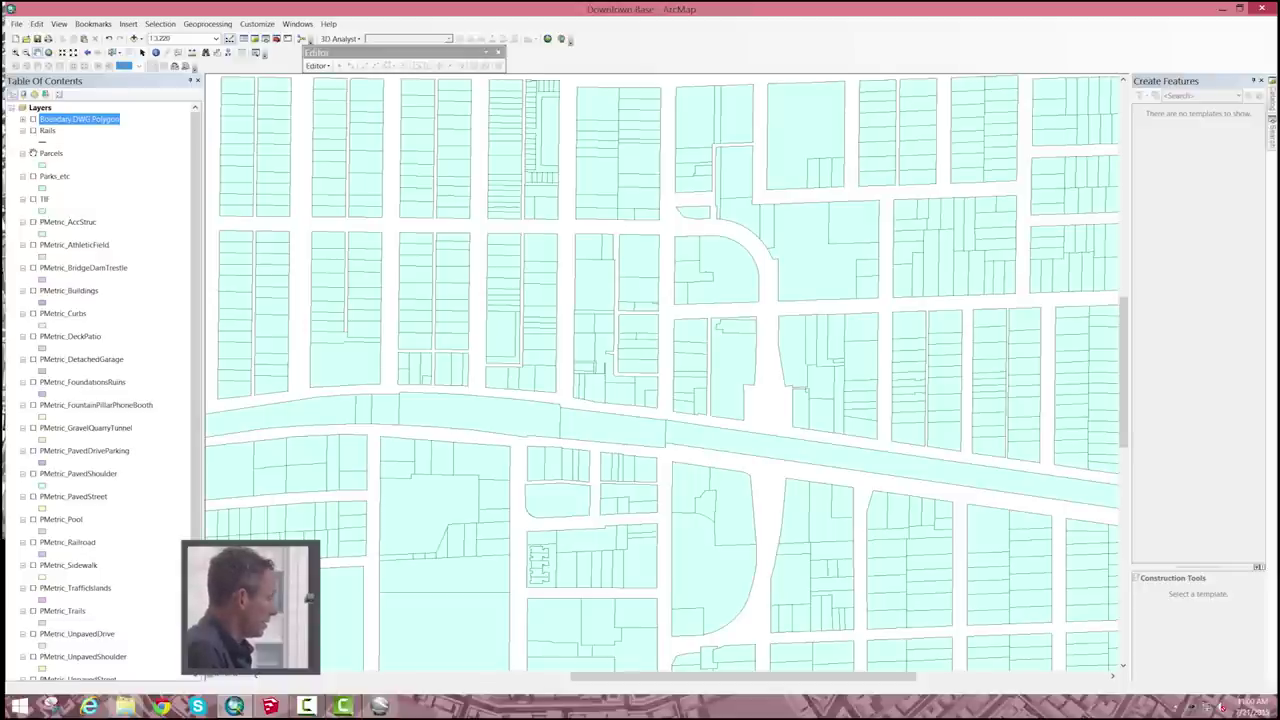
pyautogui.click(33, 153)
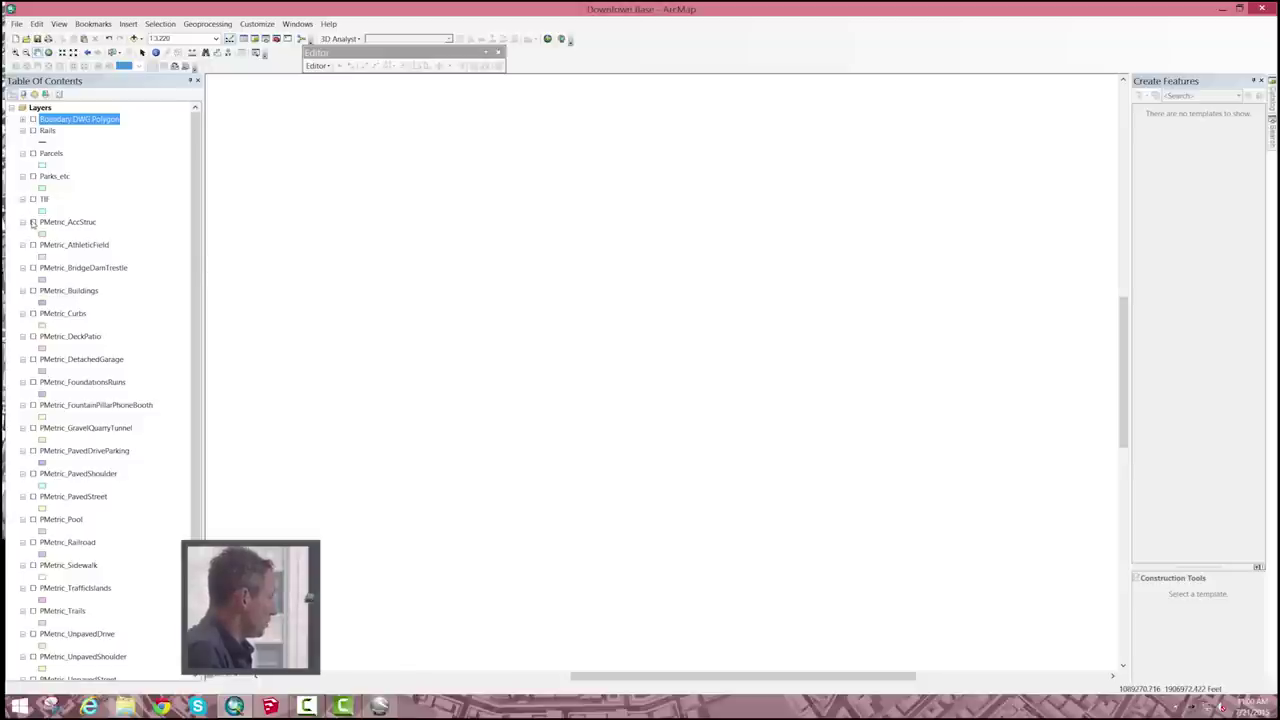
# Show the PMetric_AccStruc, PMetric_AthleticField and PMetric_BridgeDamTrestle layers in turn, and make all remaining map layers visible.
pyautogui.click(33, 222)
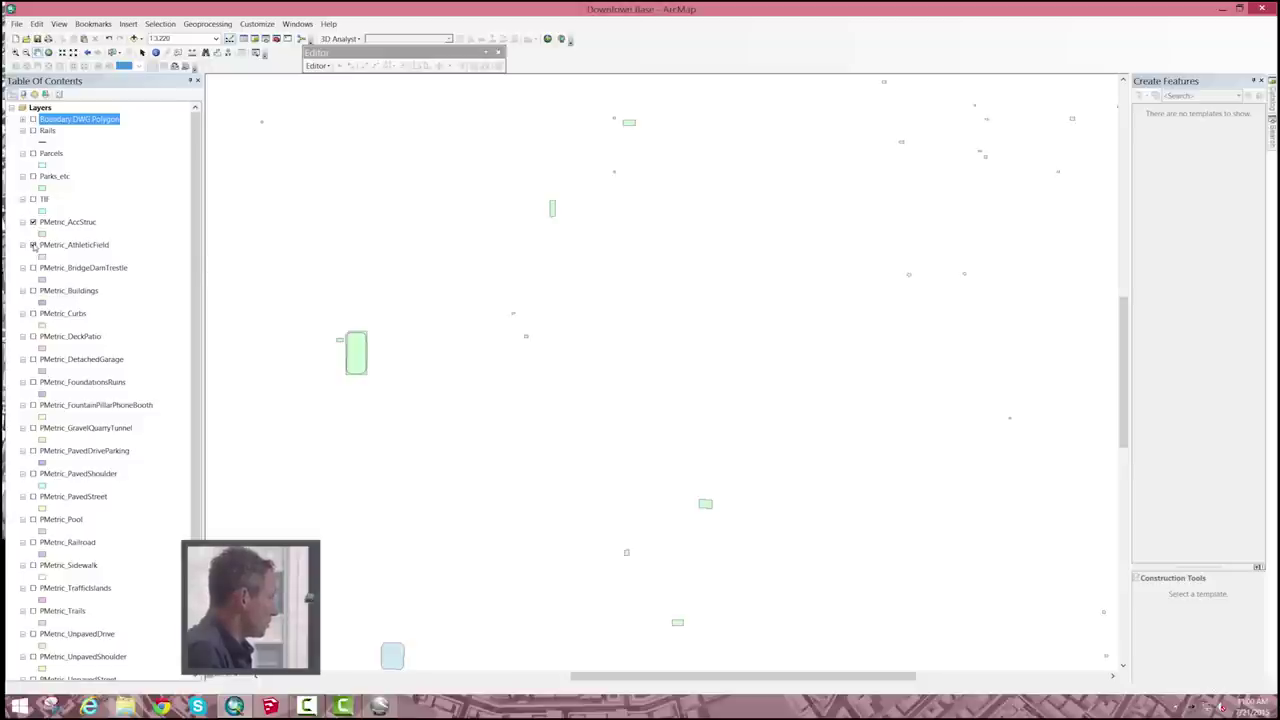
pyautogui.click(33, 245)
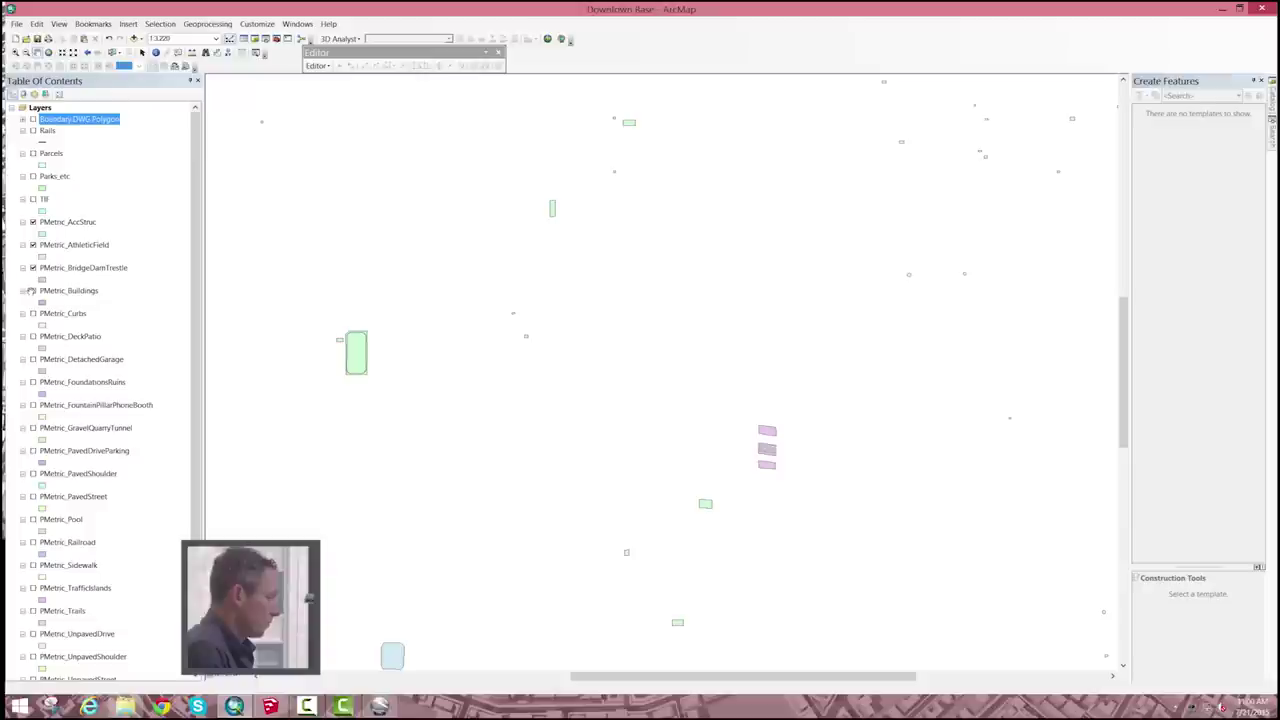
pyautogui.keyDown('ctrl'); pyautogui.click(33, 268); pyautogui.keyUp('ctrl')
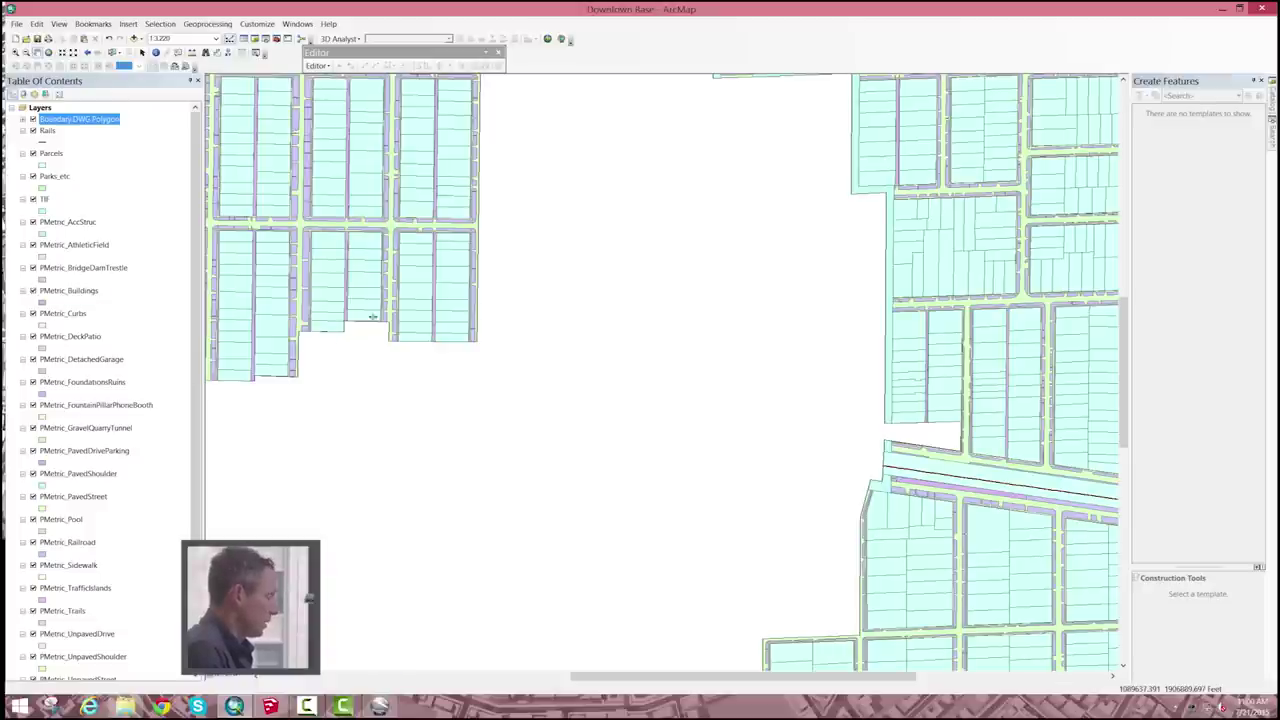
pyautogui.scroll(1, 528, 368)
pyautogui.scroll(5, 505, 355)
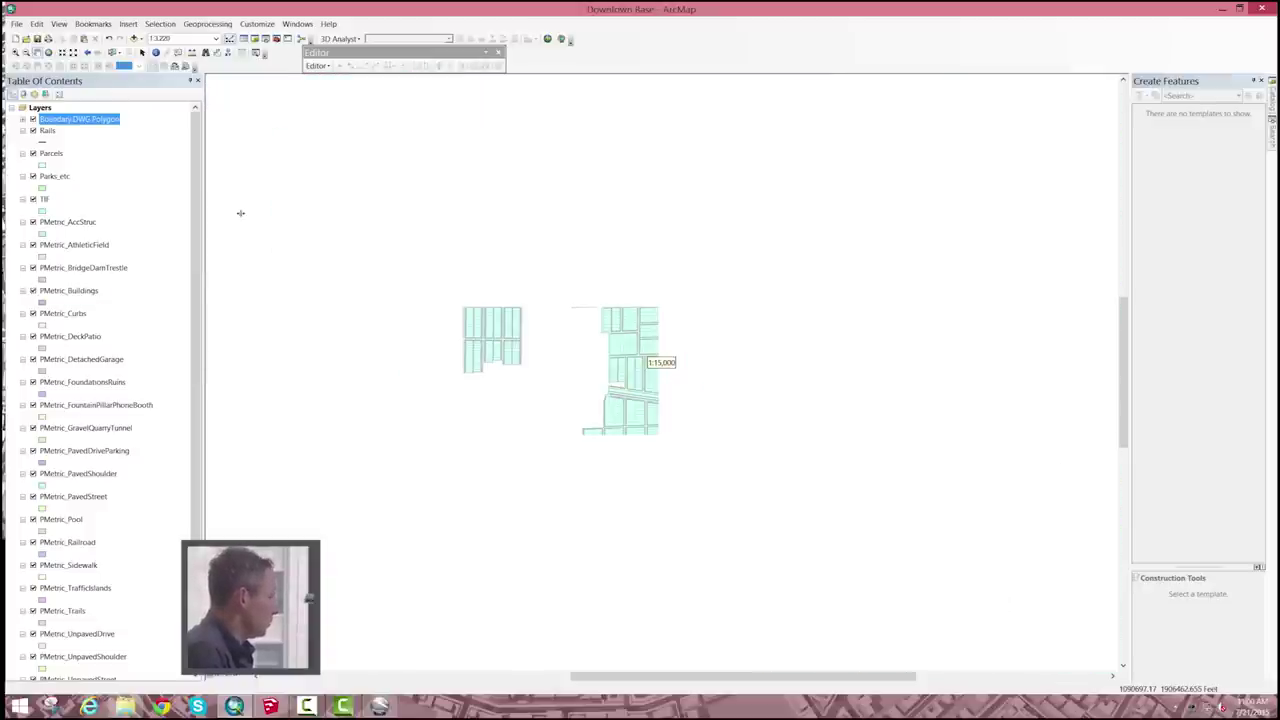
pyautogui.scroll(-1, 100, 300)
# Start an Export to CAD for the PMetric_AccStruc layer.
pyautogui.rightClick(84, 181)
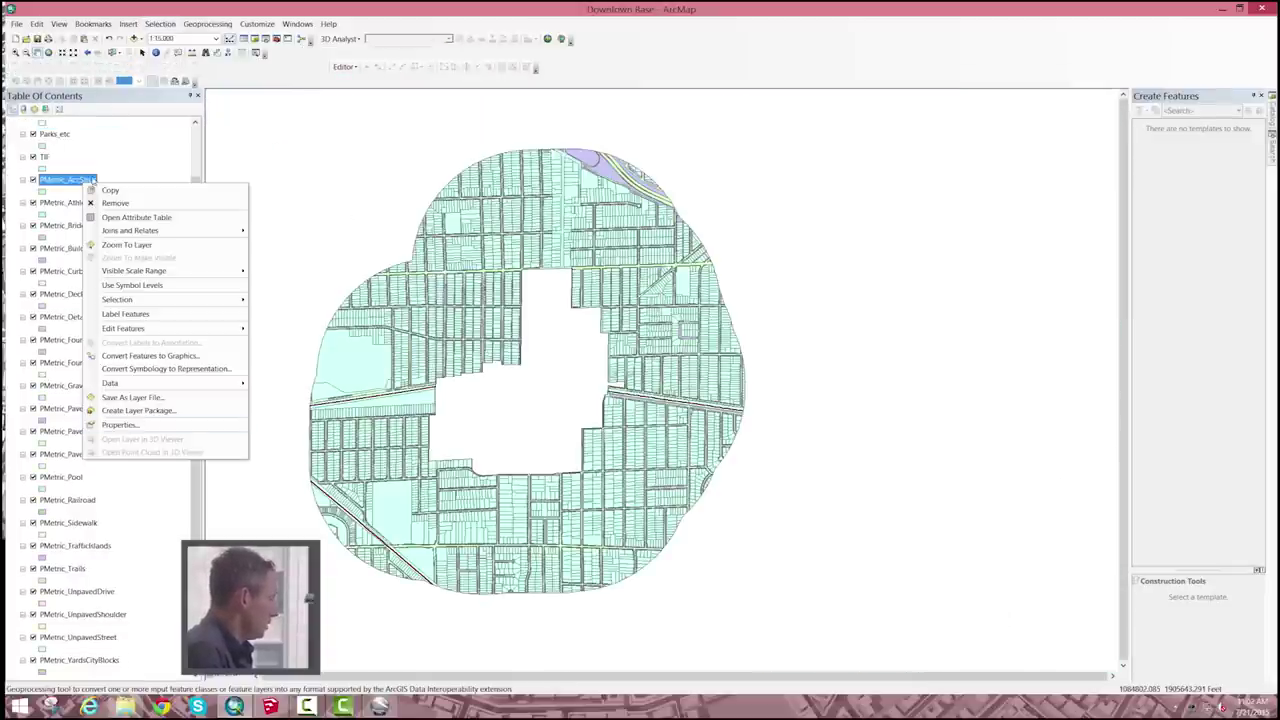
pyautogui.click(62, 301)
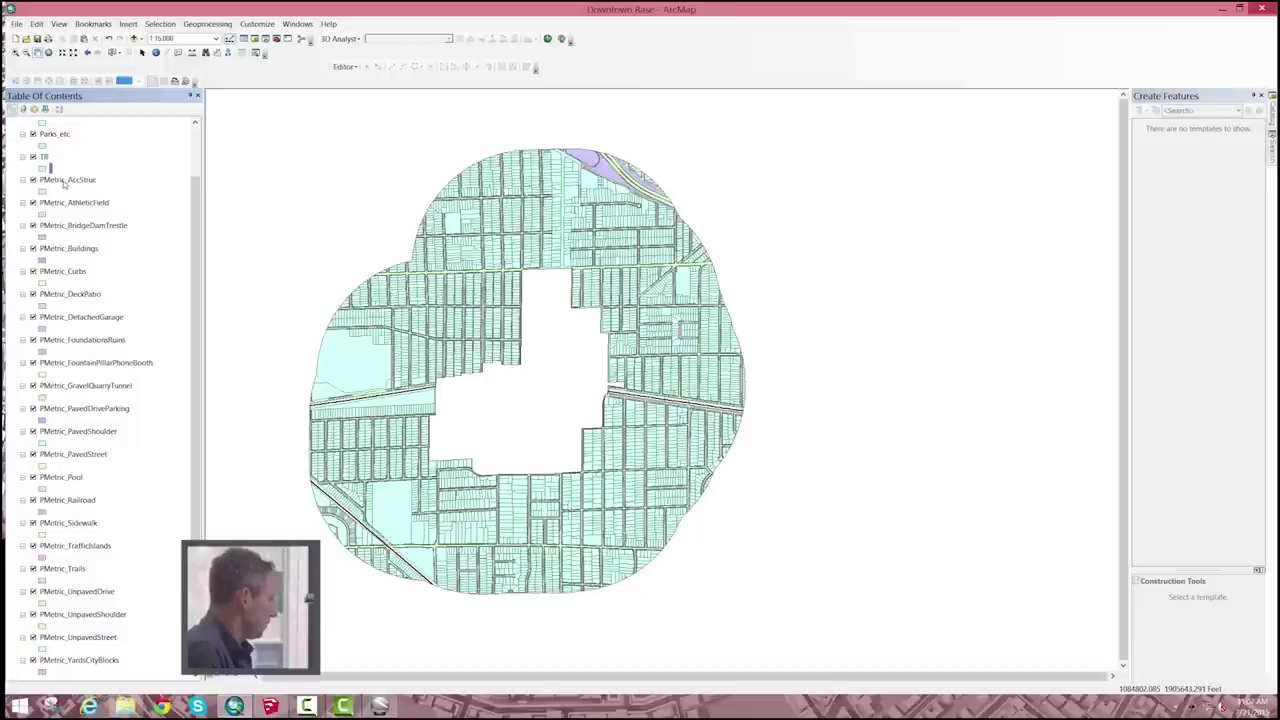
pyautogui.click(65, 179)
pyautogui.rightClick(65, 180)
pyautogui.moveTo(150, 380)
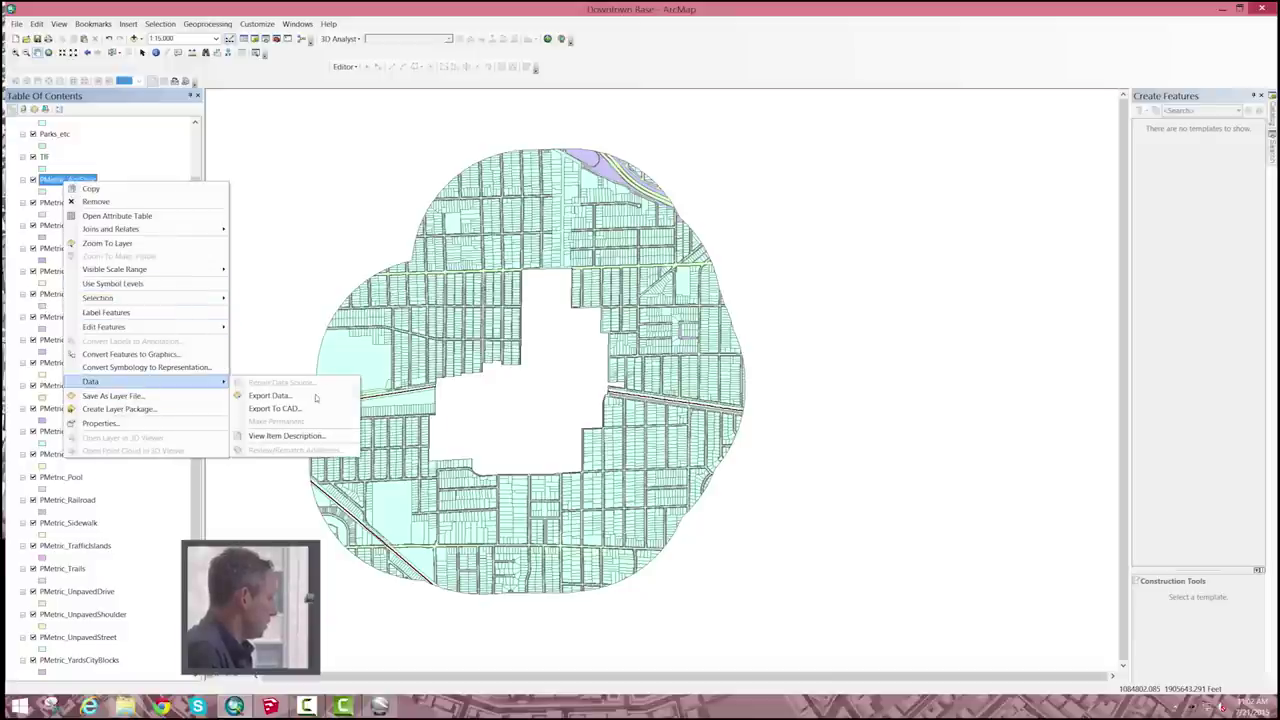
pyautogui.click(255, 391)
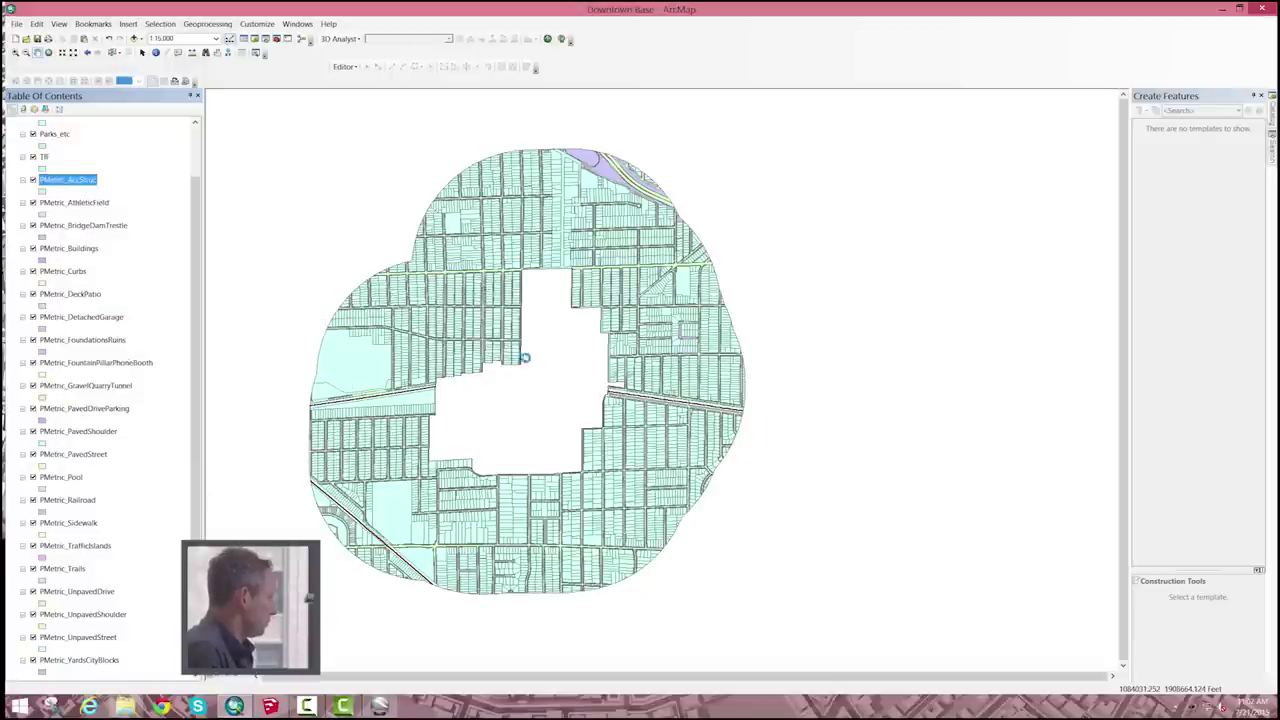
# Add the shapefiles from PMetric_AccStruc.shp through PMetric_YardsCityBlocks.shp in the Planimetric Data folder as input features.
pyautogui.click(777, 140)
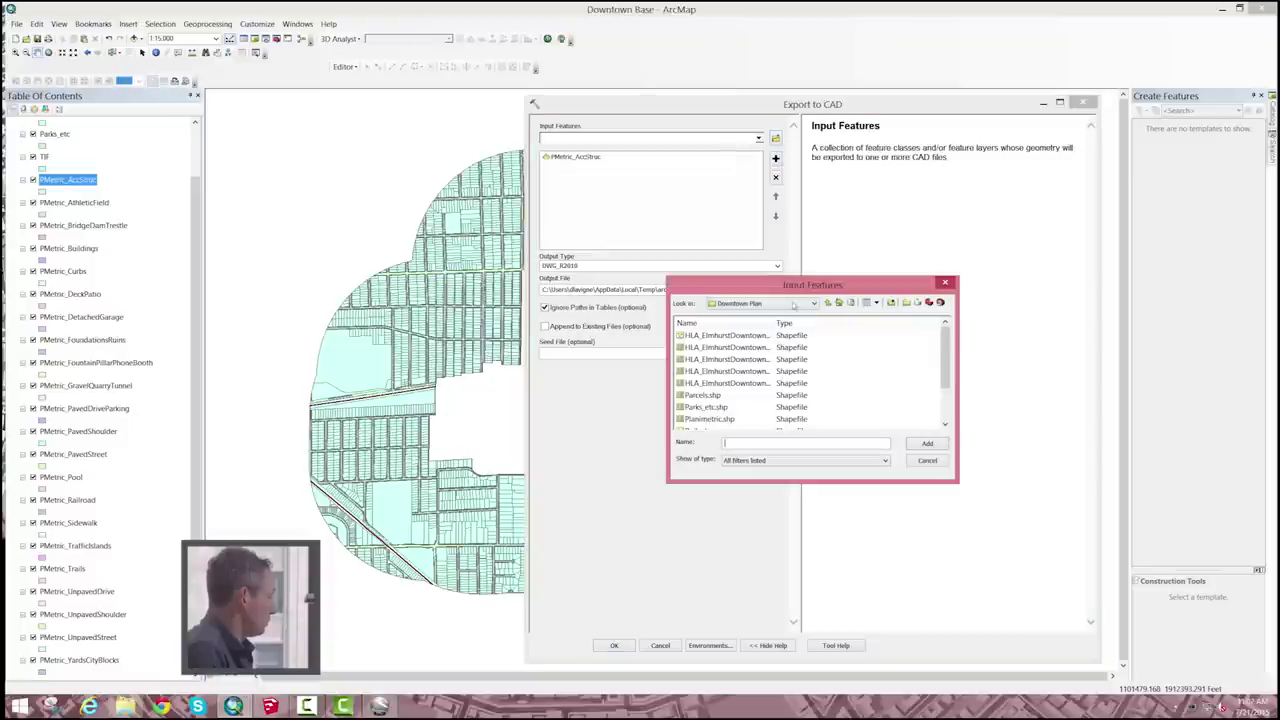
pyautogui.doubleClick(718, 336)
pyautogui.moveTo(944, 341); pyautogui.dragTo(943, 377)
pyautogui.click(720, 388)
pyautogui.moveTo(944, 380); pyautogui.dragTo(963, 428)
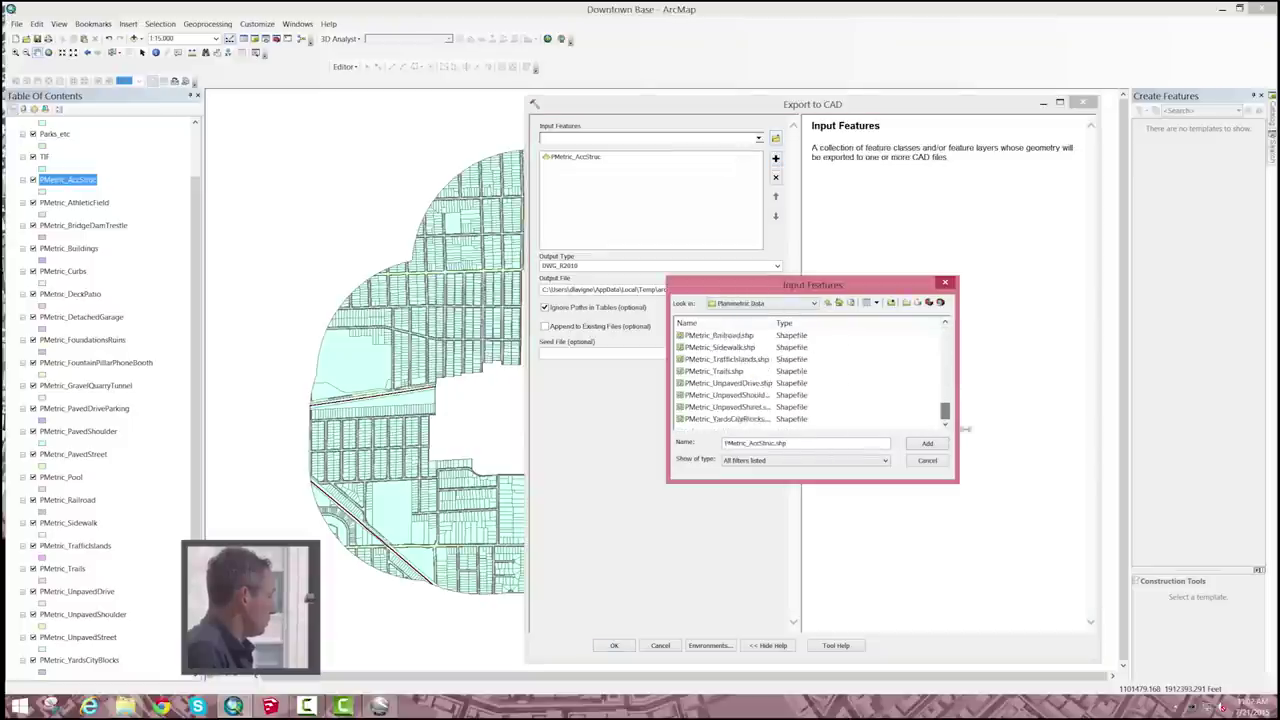
pyautogui.keyDown('shift'); pyautogui.click(722, 426); pyautogui.keyUp('shift')
pyautogui.click(927, 443)
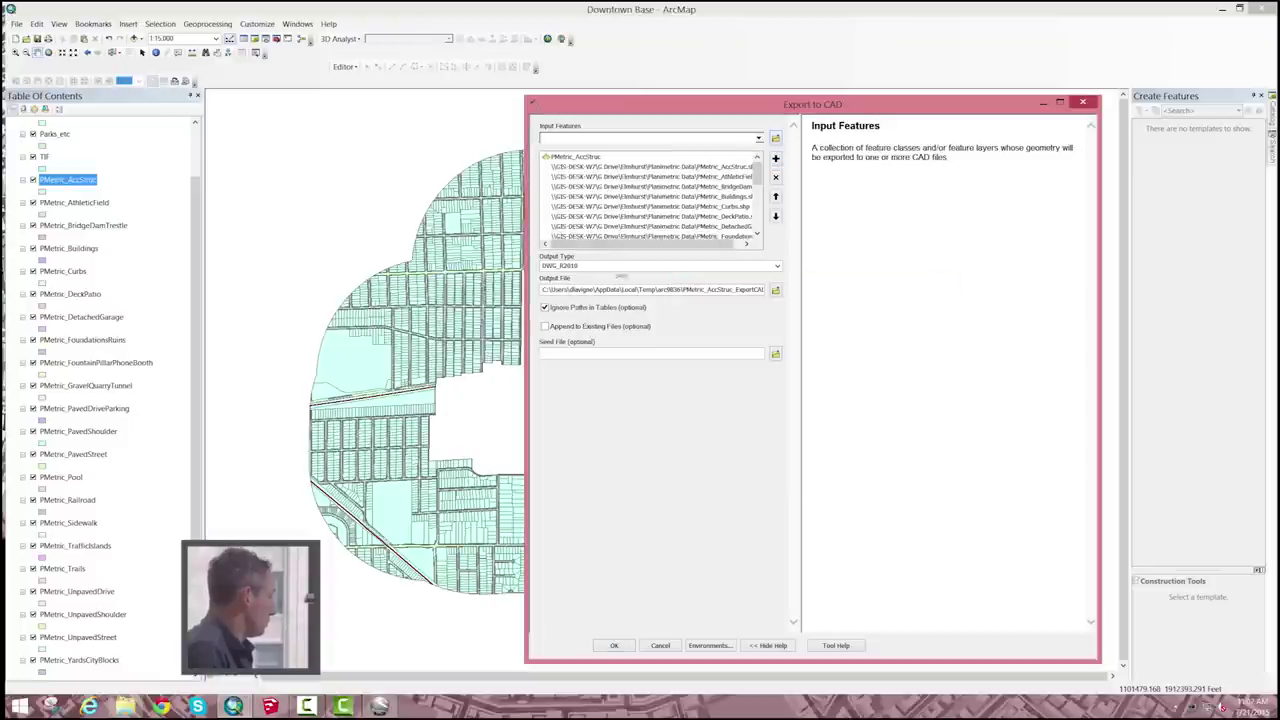
# Keep DWG_R2010 as the output type and create a folder named Elmhurst DWG as the location for the output file.
pyautogui.click(654, 268)
pyautogui.click(777, 266)
pyautogui.click(776, 290)
pyautogui.click(814, 303)
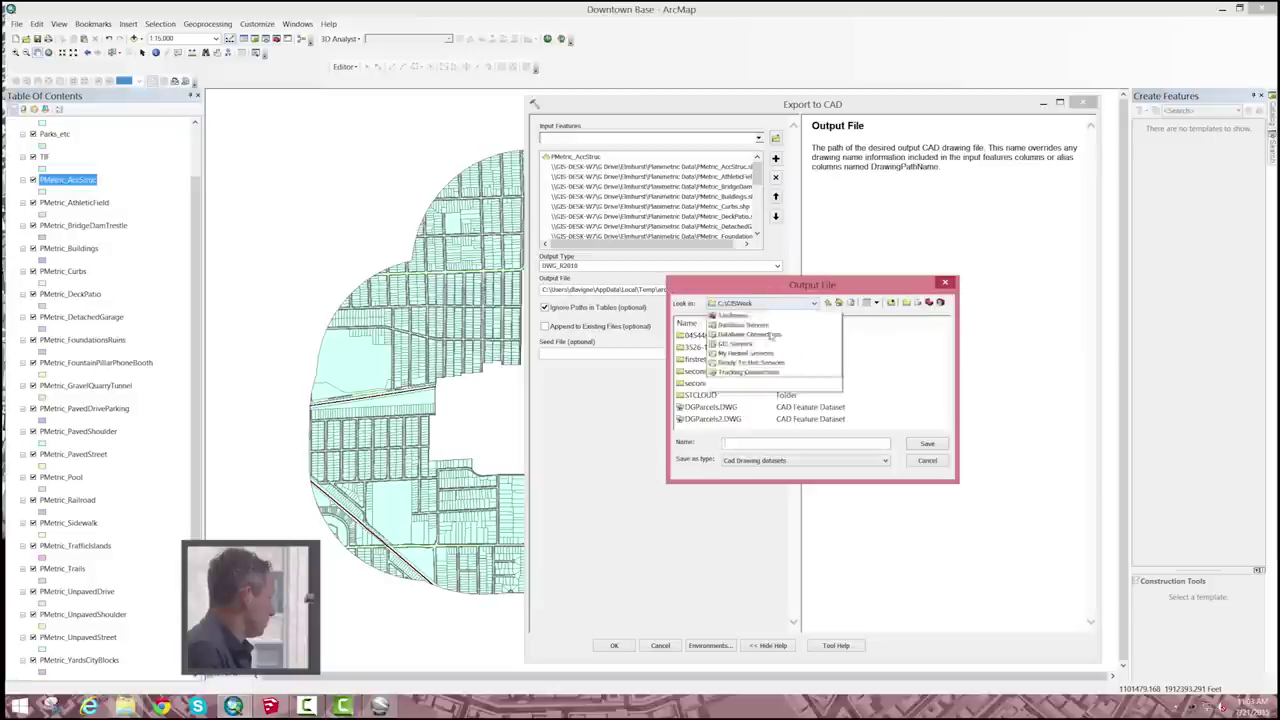
pyautogui.click(814, 303)
pyautogui.click(906, 303)
pyautogui.write('Elmhurst DWG')
pyautogui.press('Return')
pyautogui.doubleClick(717, 362)
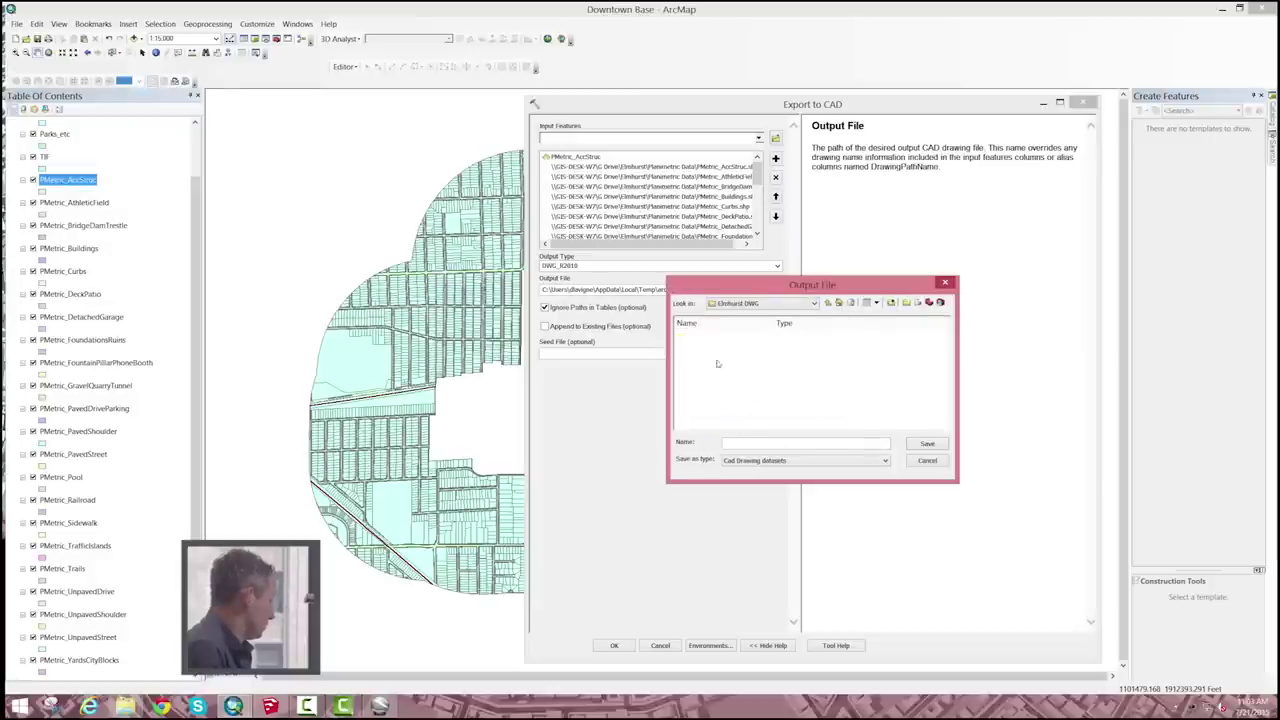
pyautogui.click(829, 303)
pyautogui.doubleClick(714, 360)
pyautogui.press('Return')
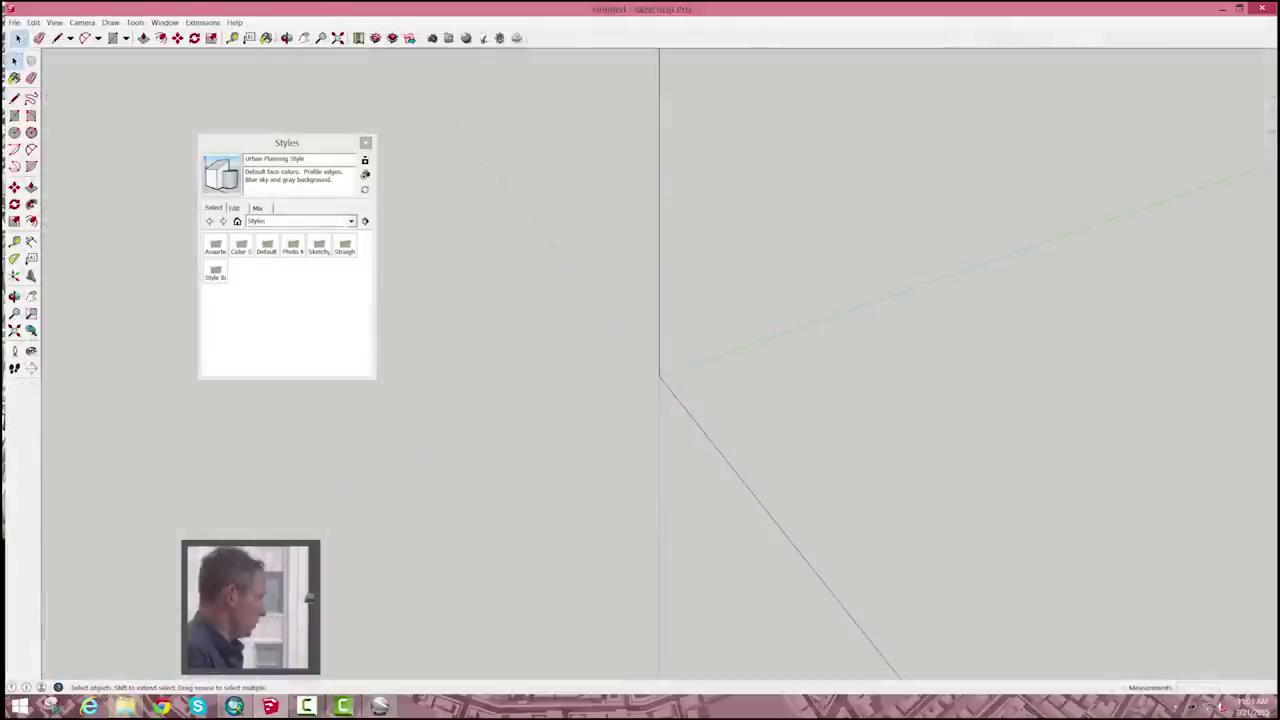
# Switch to SketchUp, start an import and browse to the Planimetric Data folder on the G drive.
pyautogui.click(14, 22)
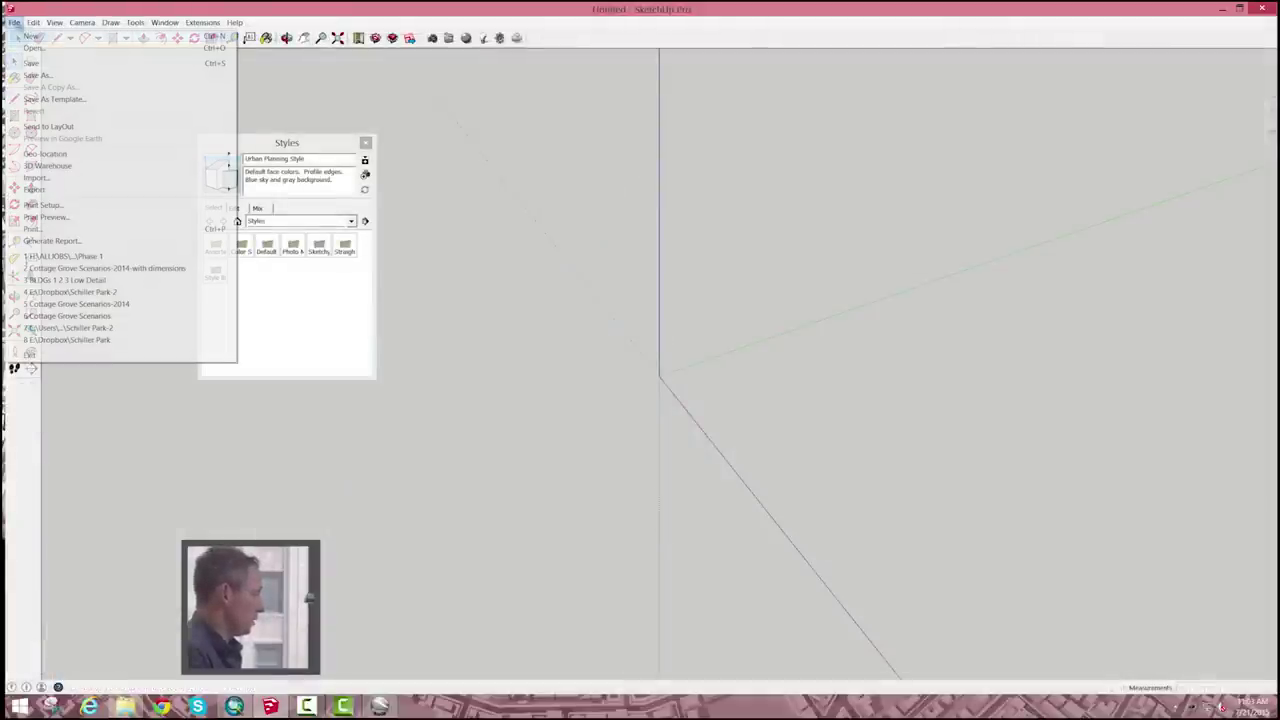
pyautogui.click(85, 177)
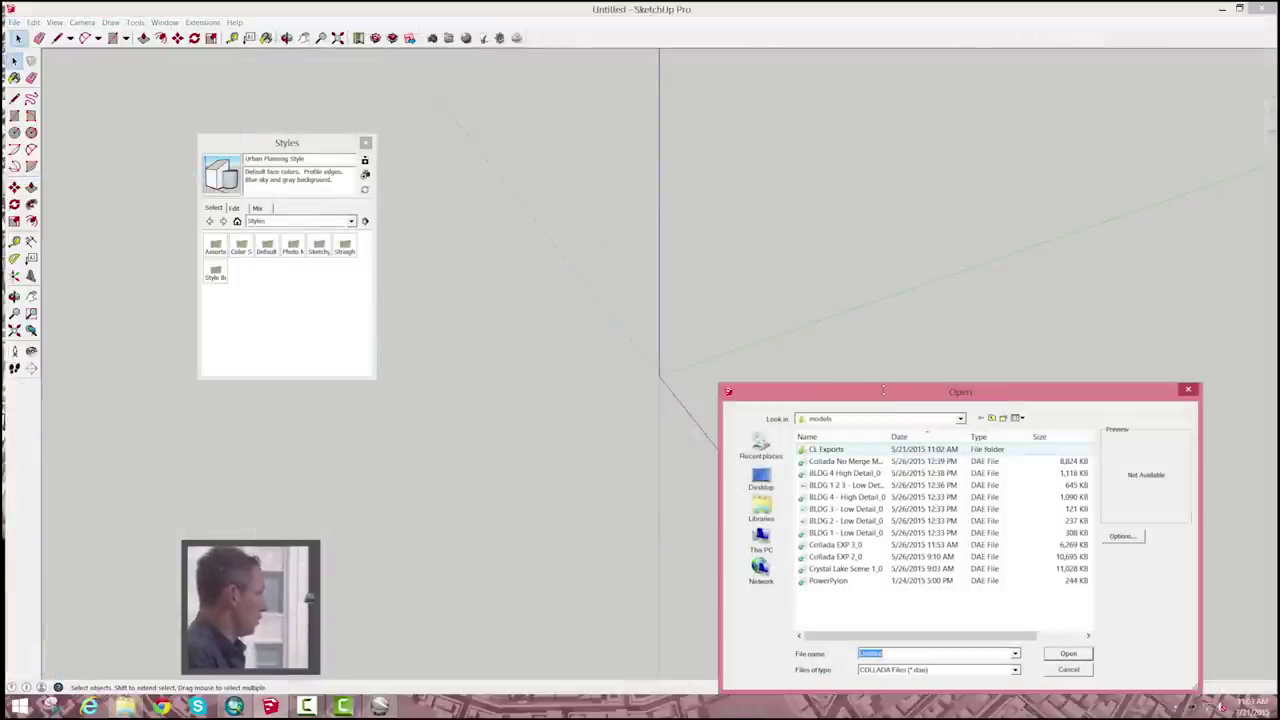
pyautogui.click(791, 156)
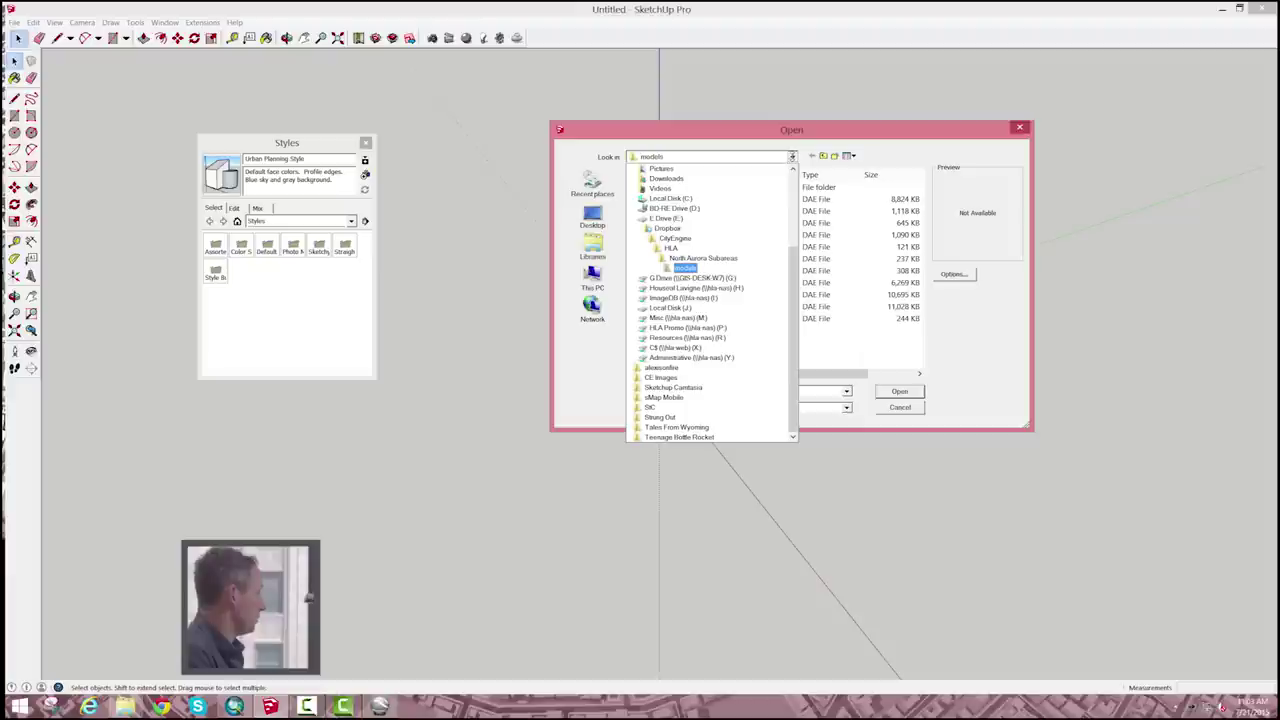
pyautogui.click(729, 278)
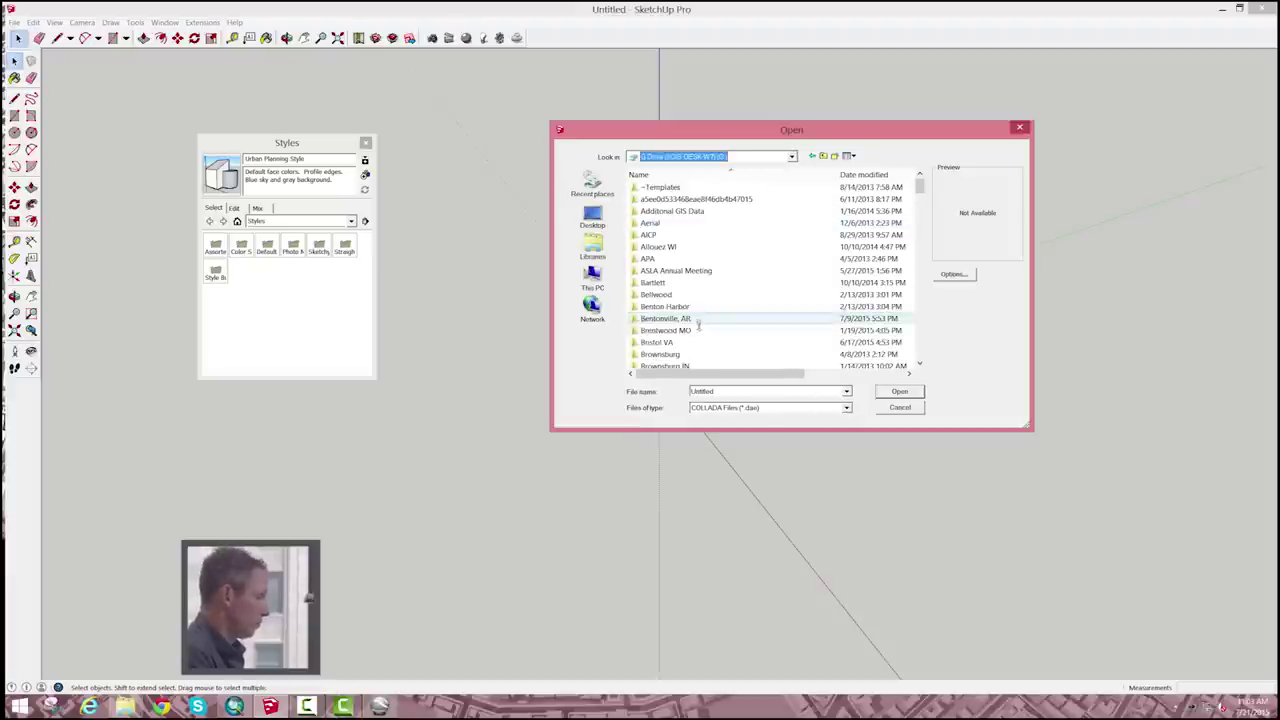
pyautogui.scroll(-3, 672, 331)
pyautogui.doubleClick(663, 271)
pyautogui.doubleClick(690, 210)
# Set the import file type to AutoCAD Files (*.dwg, *.dxf) and import Parcels2.DXF.
pyautogui.click(772, 408)
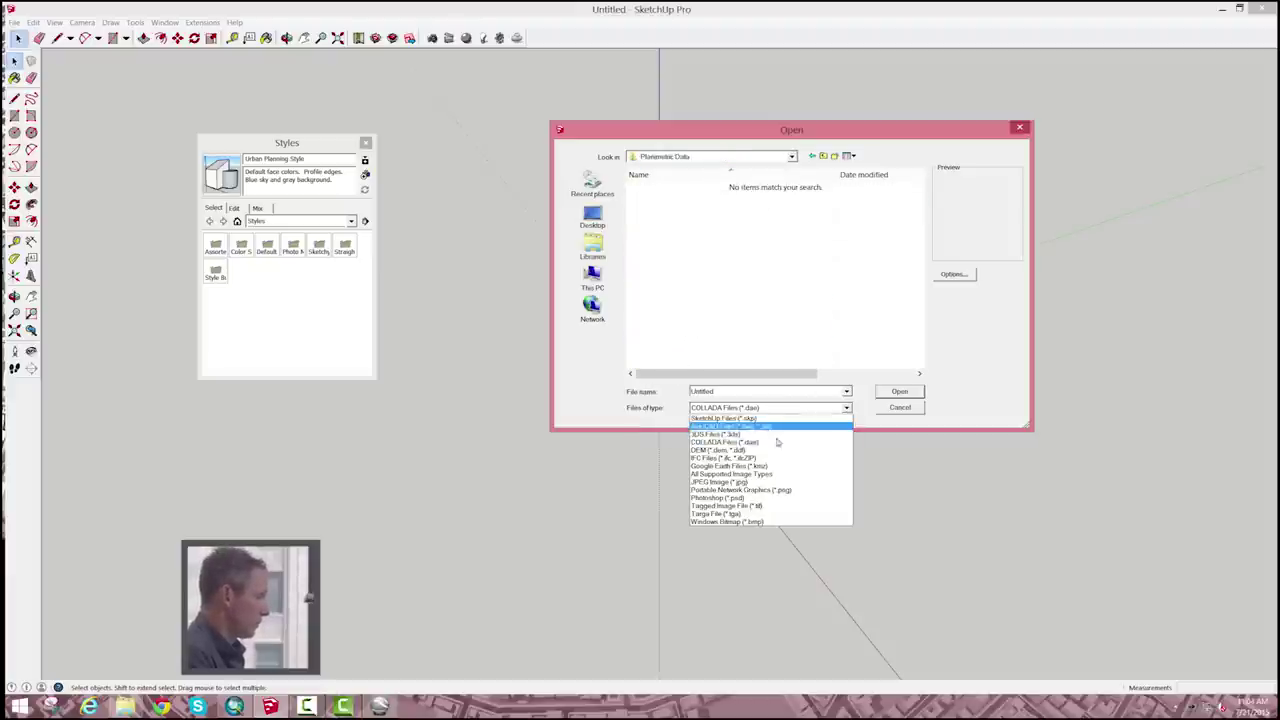
pyautogui.click(775, 429)
pyautogui.scroll(-3, 700, 260)
pyautogui.scroll(3, 690, 240)
pyautogui.click(665, 187)
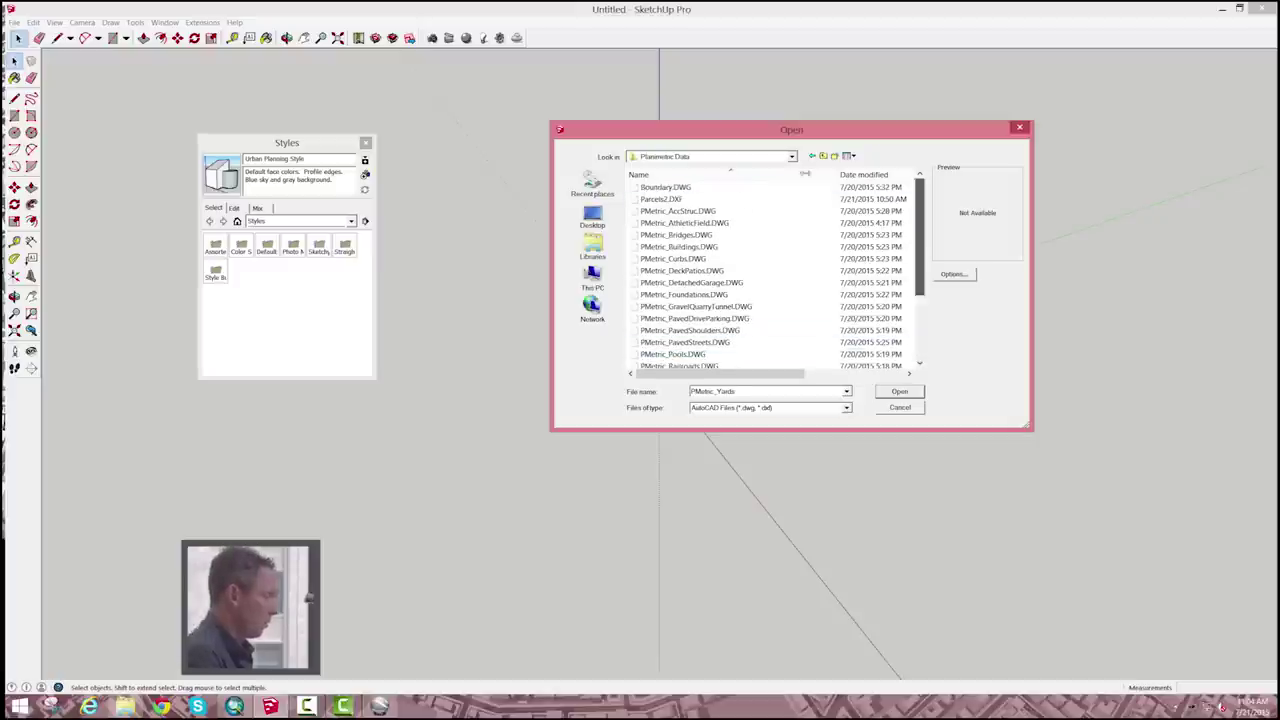
pyautogui.doubleClick(670, 200)
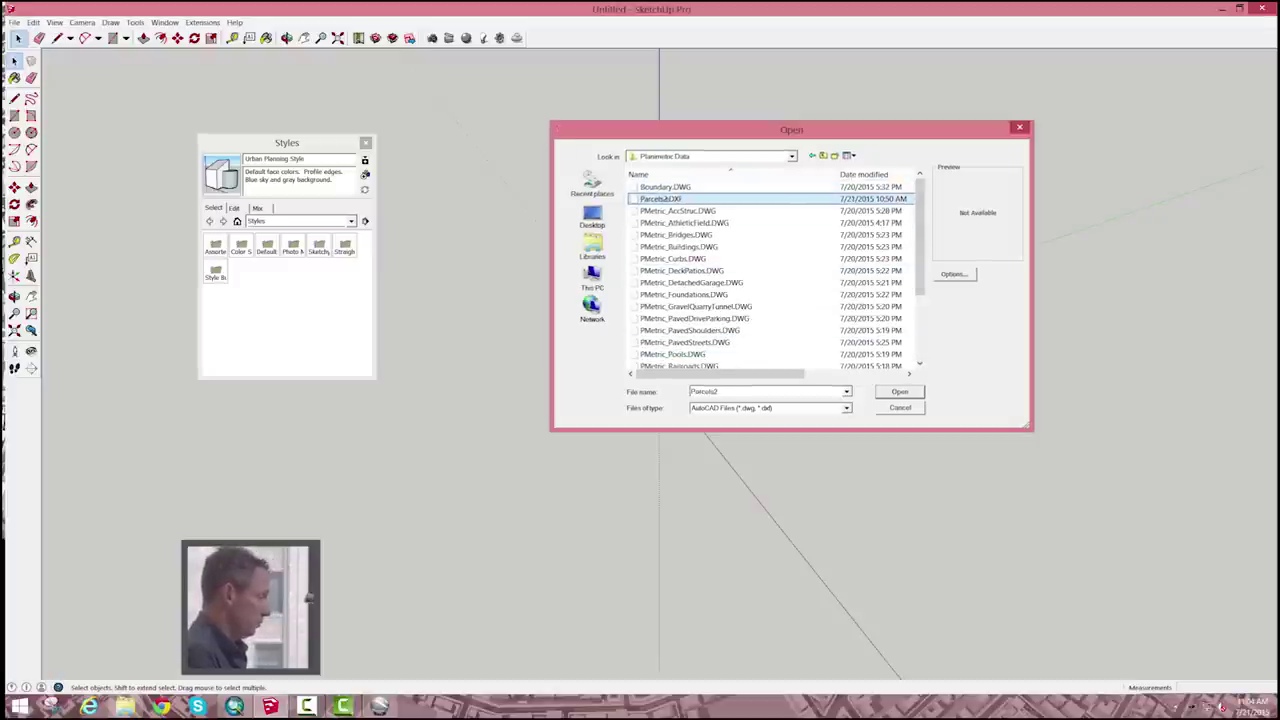
pyautogui.click(709, 447)
# Move the Styles window off the imported parcel linework.
pyautogui.scroll(8, 756, 396)
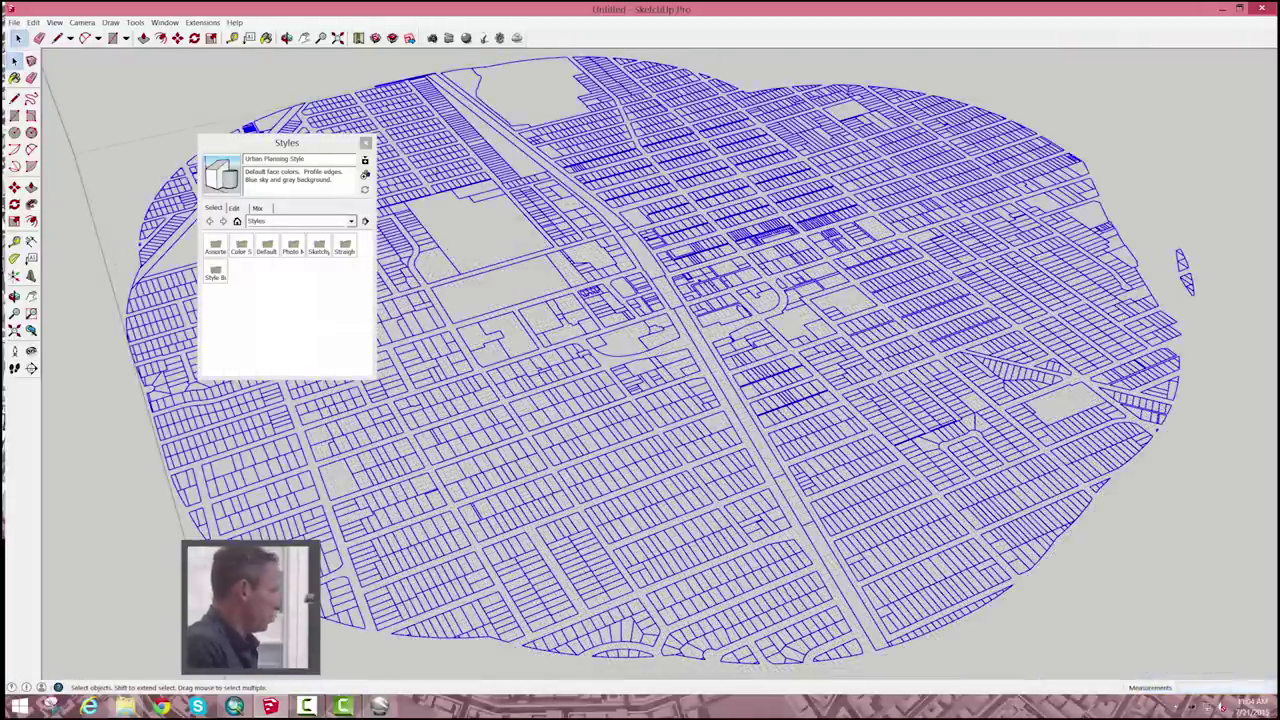
pyautogui.moveTo(240, 143); pyautogui.dragTo(136, 108)
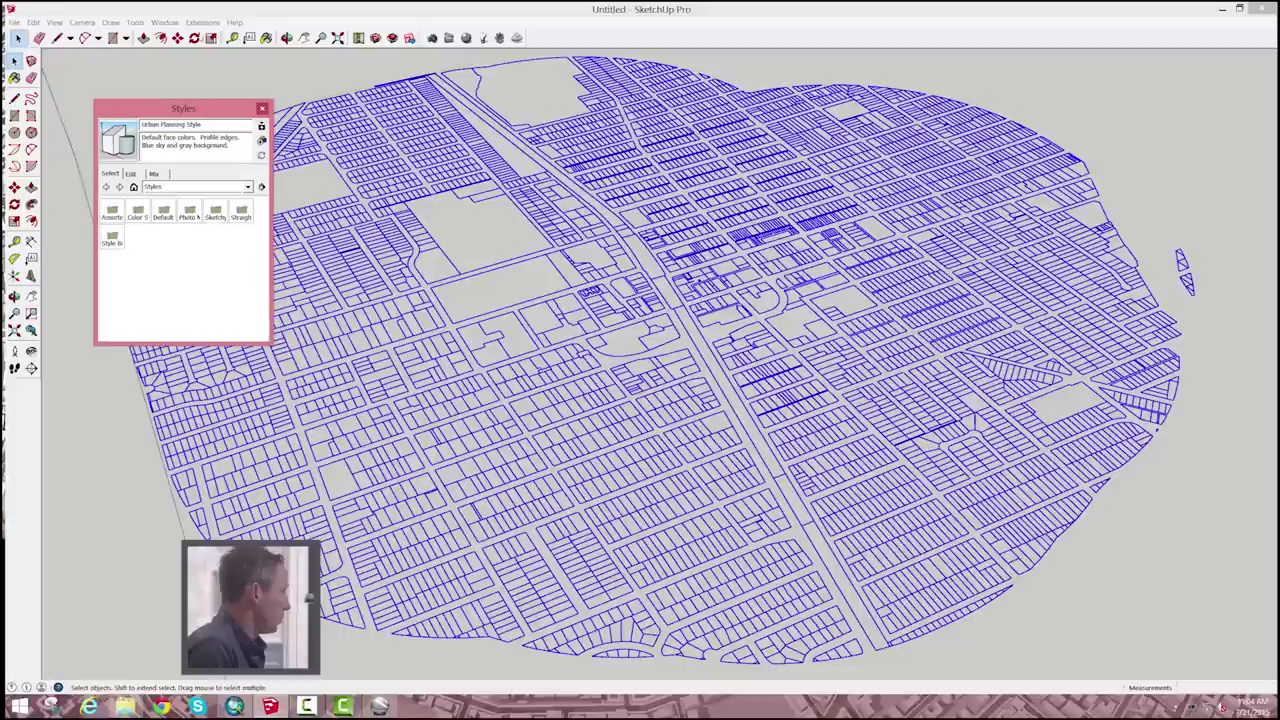
pyautogui.click(202, 22)
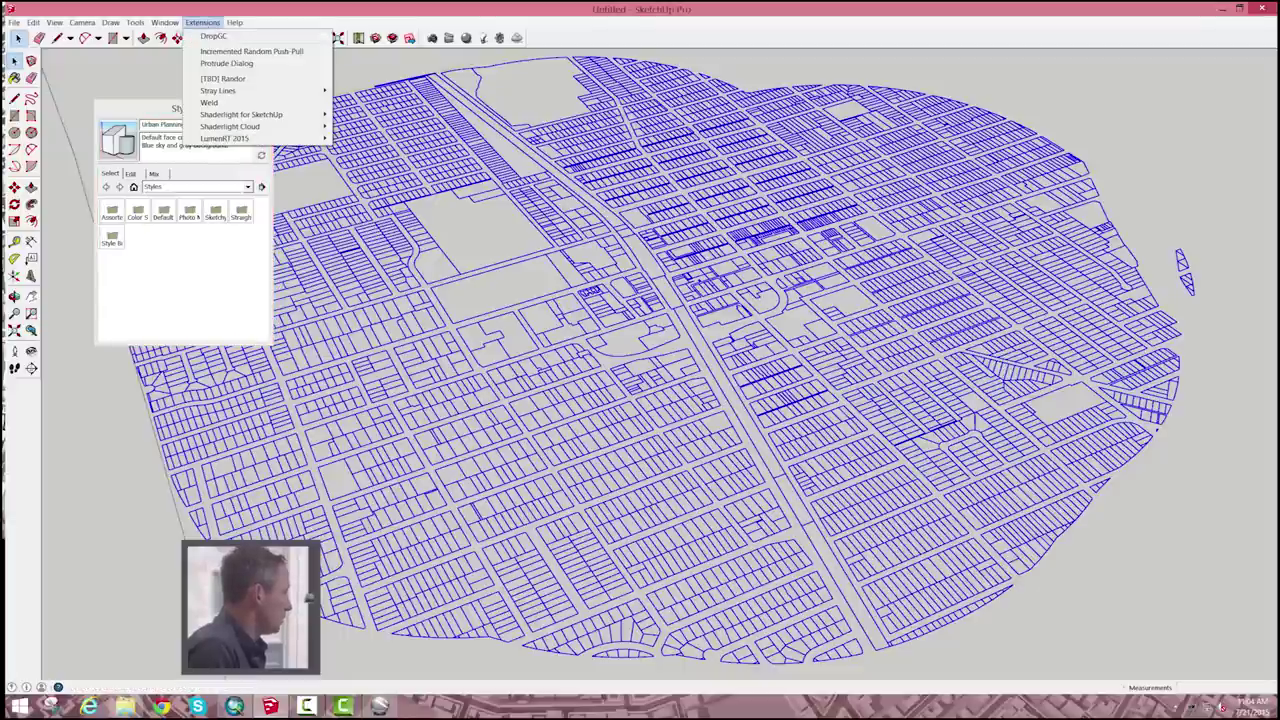
pyautogui.moveTo(135, 22)
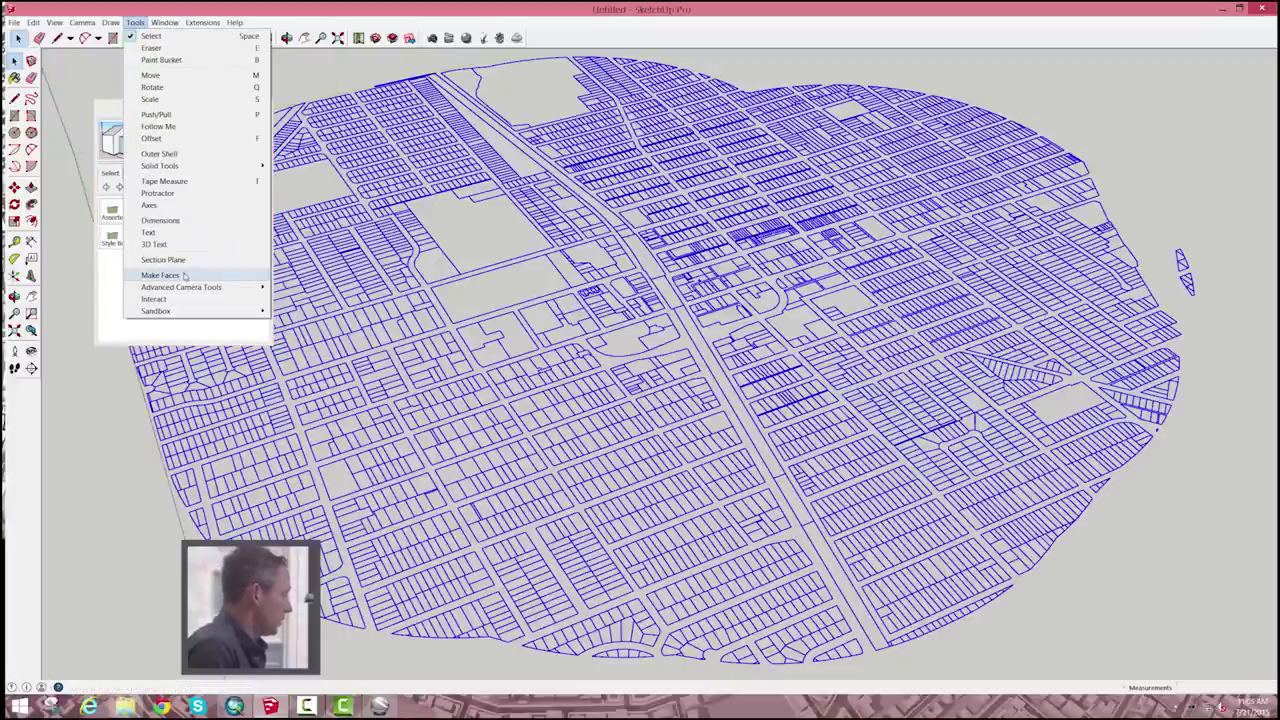
# Trace a line over part of the large rectangular parcel's long upper edge to fill that parcel with a face.
pyautogui.click(500, 297)
pyautogui.scroll(6, 500, 290)
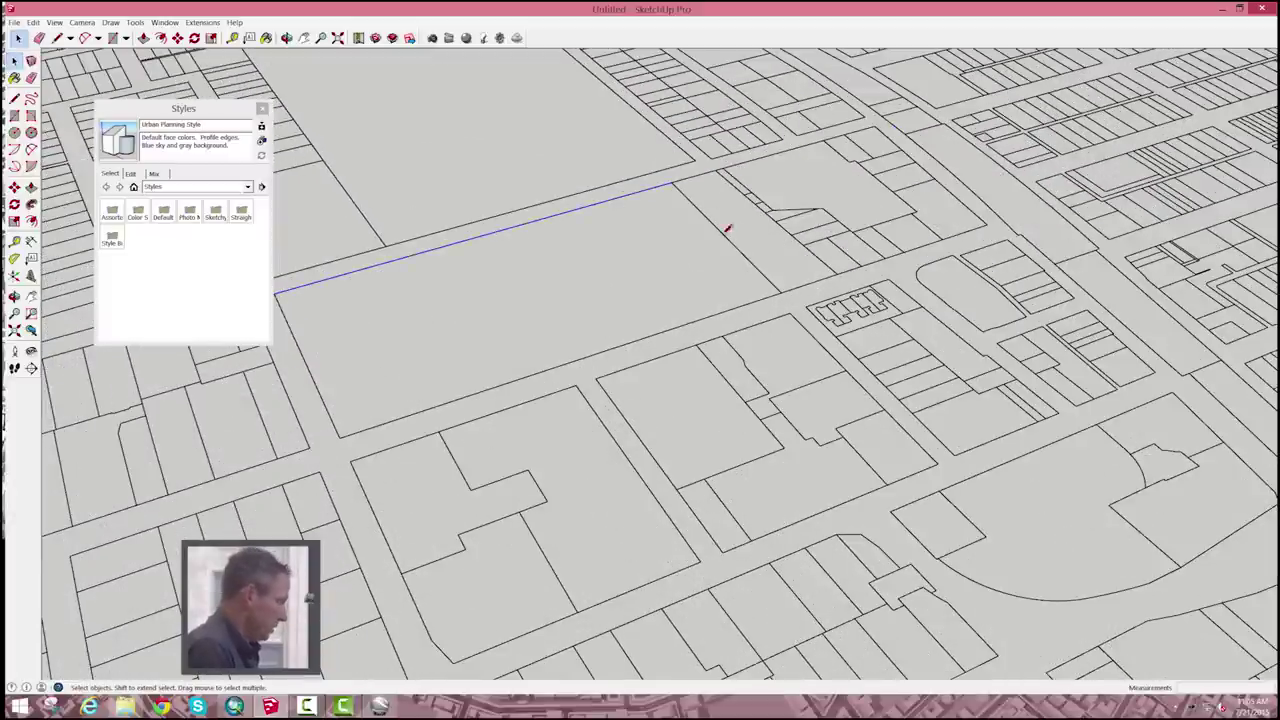
pyautogui.press('l')
pyautogui.click(636, 188)
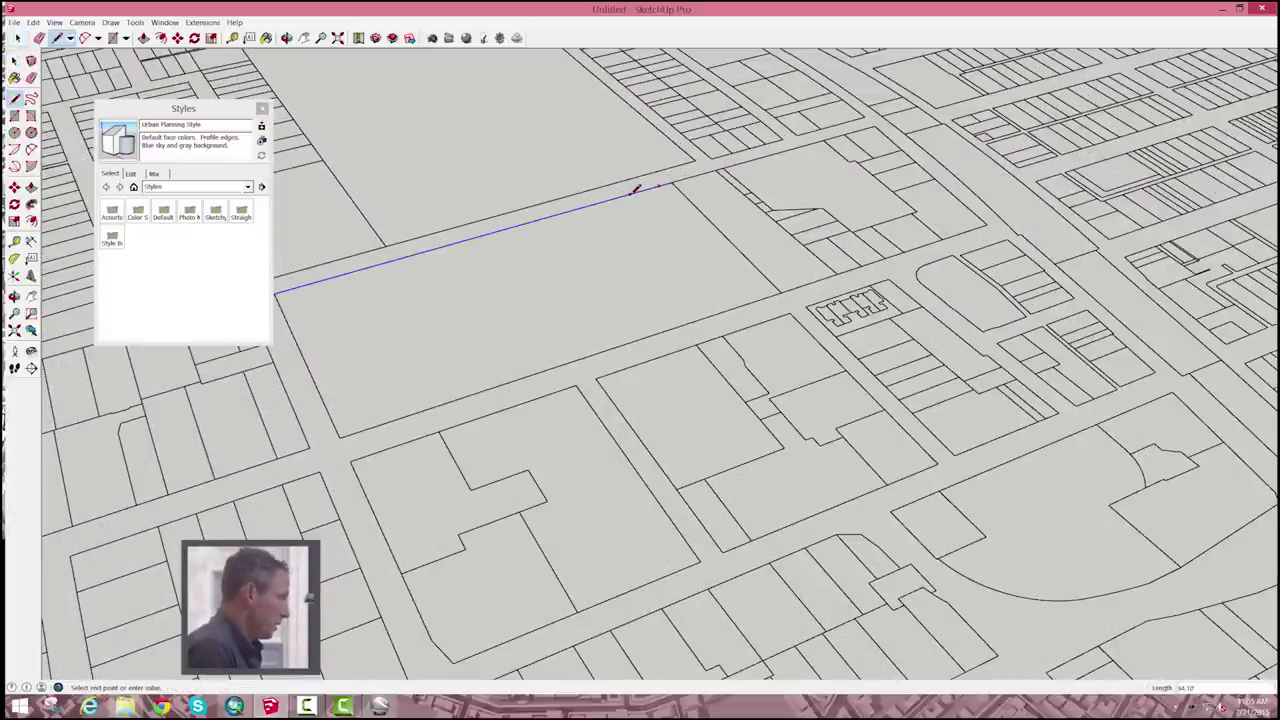
pyautogui.click(636, 190)
pyautogui.press('space')
pyautogui.scroll(-5, 697, 266)
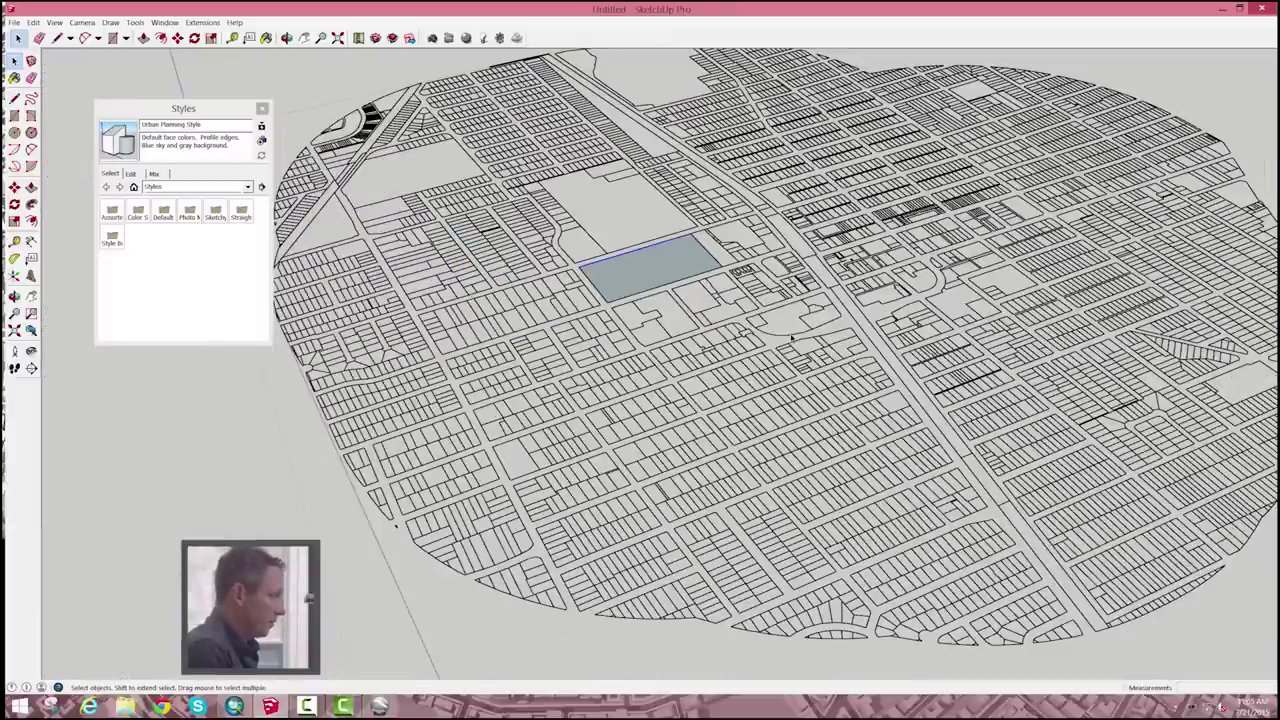
# Select all the parcel linework and run Make Faces to fill the parcels with faces.
pyautogui.scroll(-5, 866, 345)
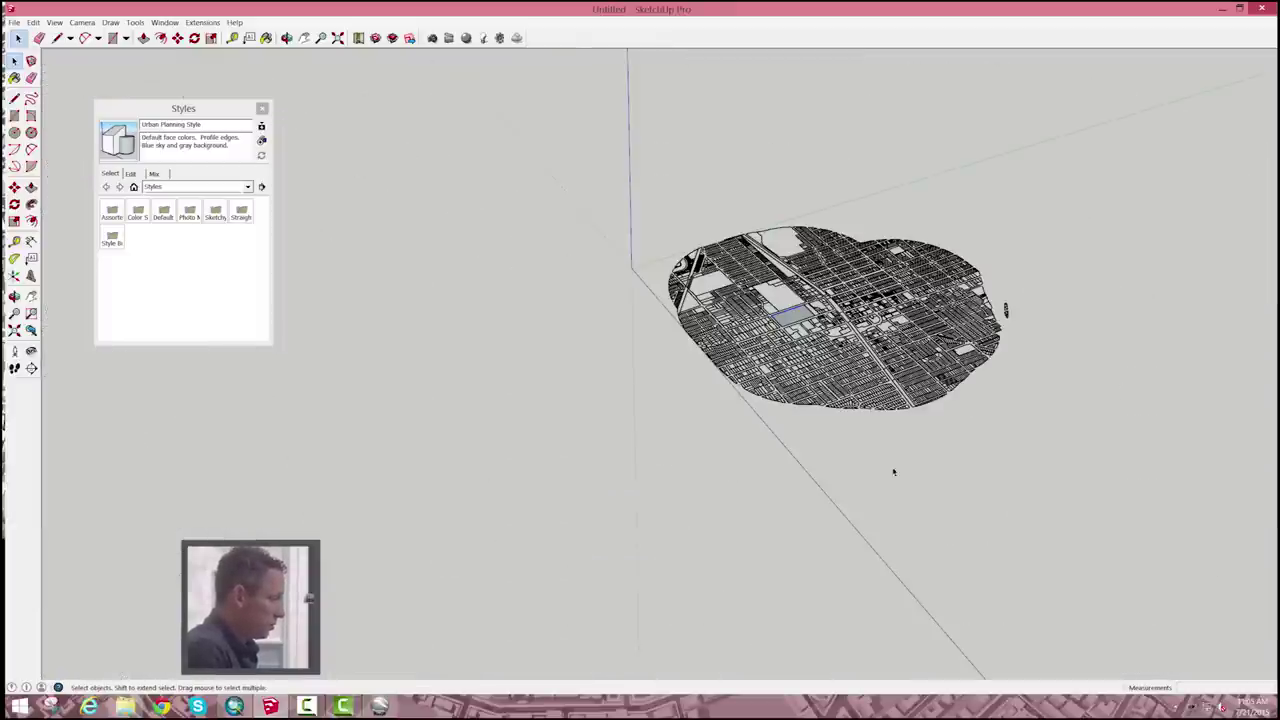
pyautogui.moveTo(1149, 549); pyautogui.dragTo(551, 106)
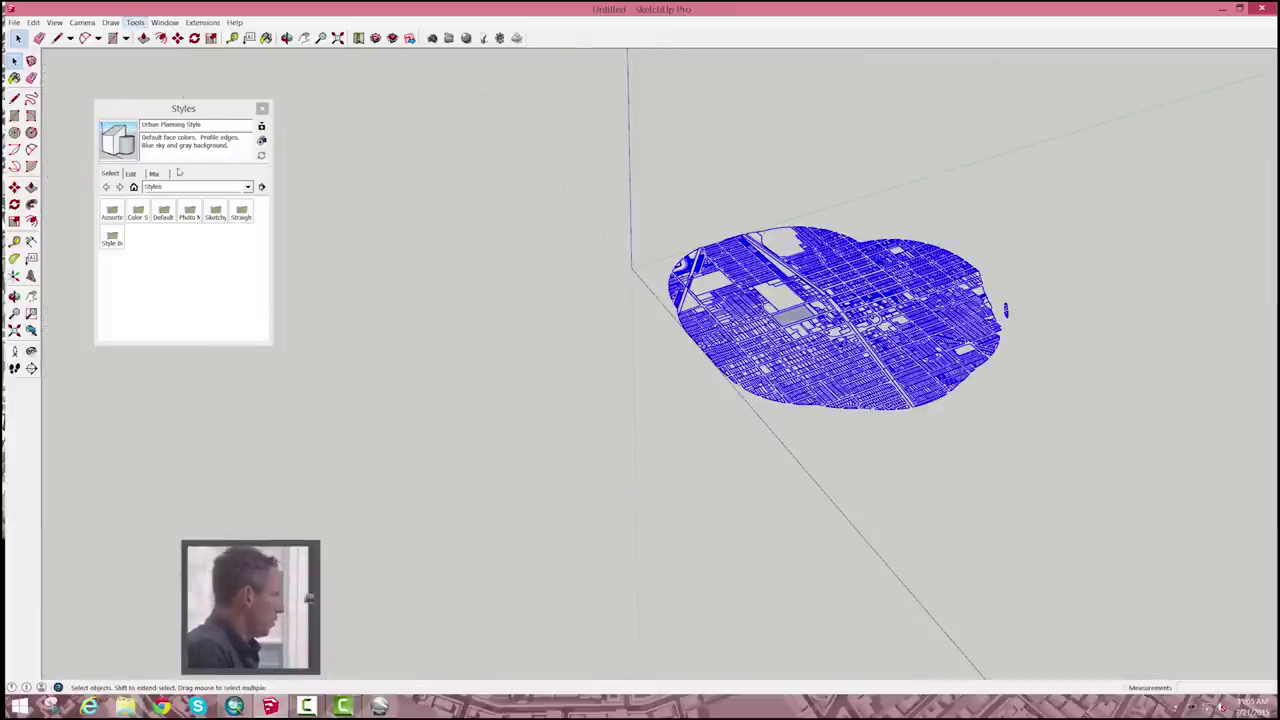
pyautogui.click(135, 22)
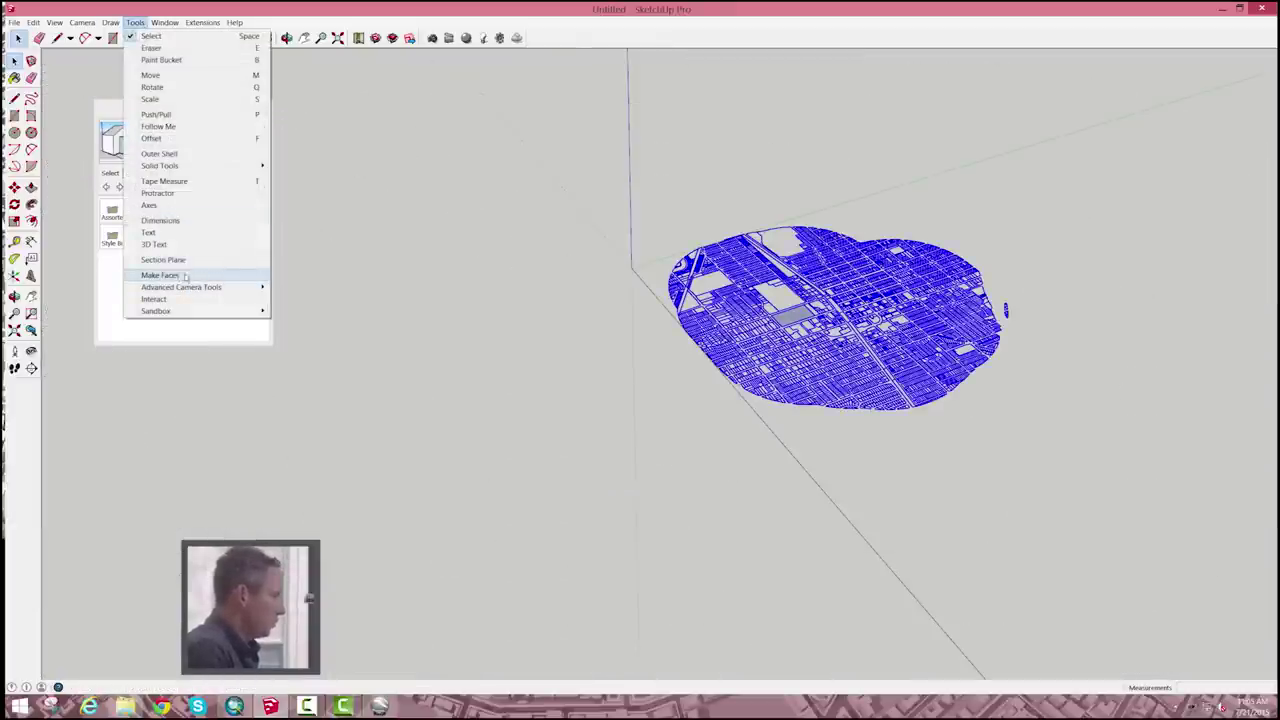
pyautogui.click(162, 275)
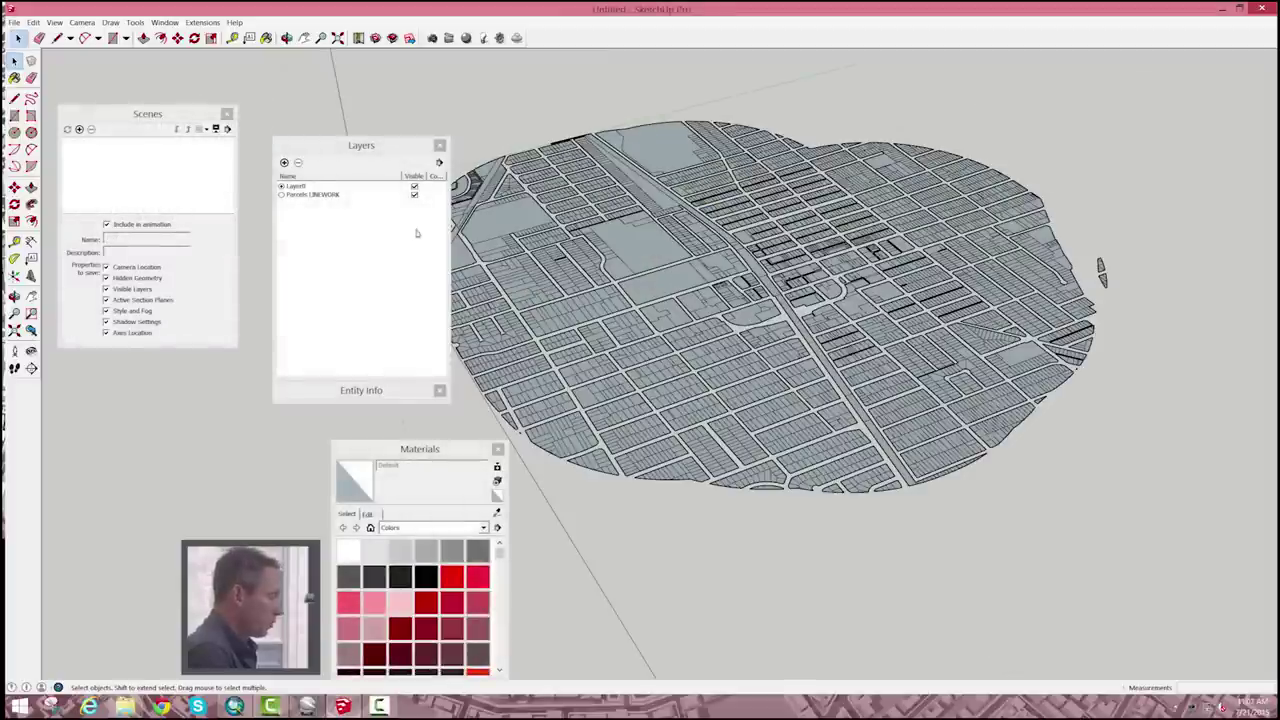
# Select the large parcel's face, move the Layers window clear of the map and expand Entity Info.
pyautogui.click(633, 237)
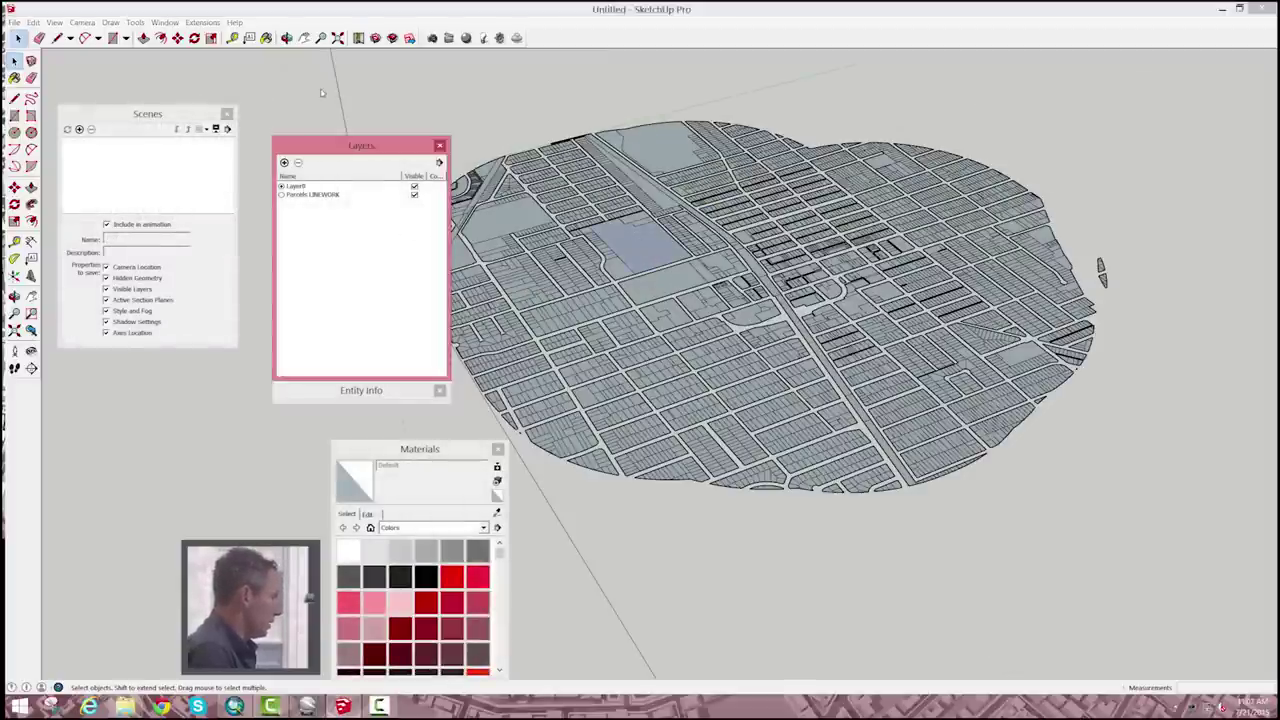
pyautogui.moveTo(354, 148); pyautogui.dragTo(321, 93)
pyautogui.click(333, 334)
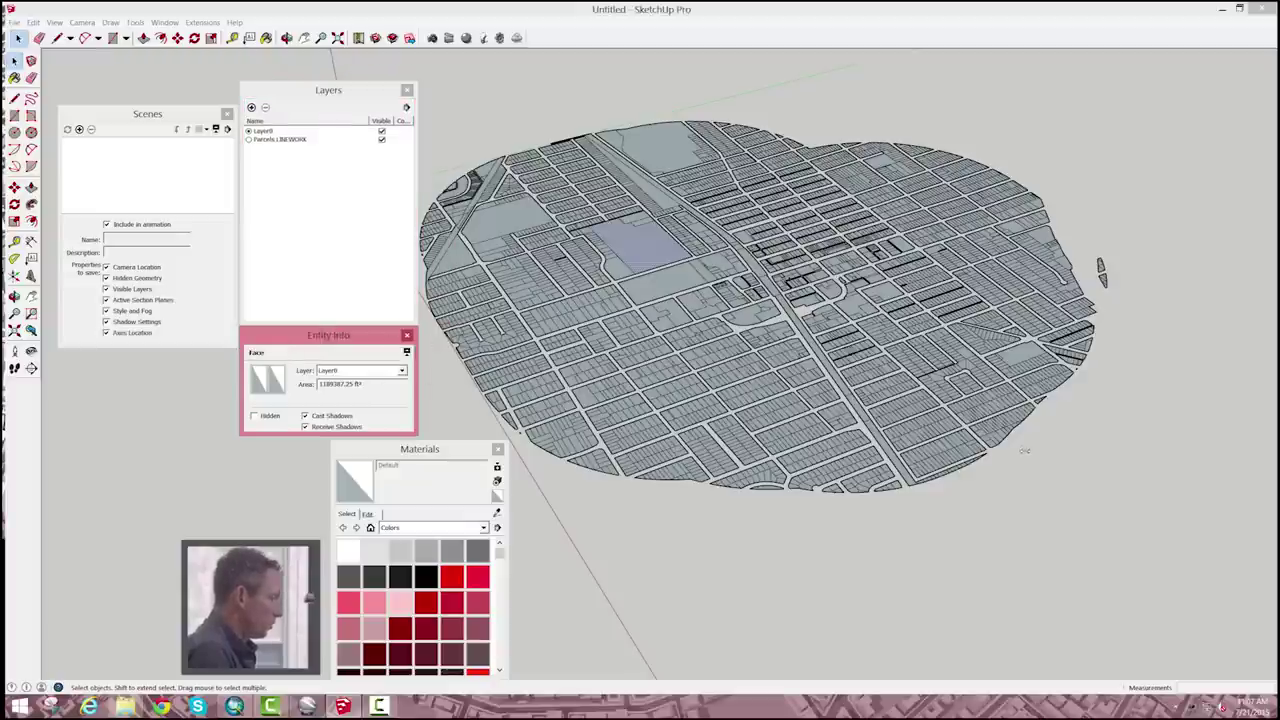
# Select the entire parcel map, assign all its entities to Layer0 and make them a group.
pyautogui.moveTo(1212, 605); pyautogui.dragTo(401, 38)
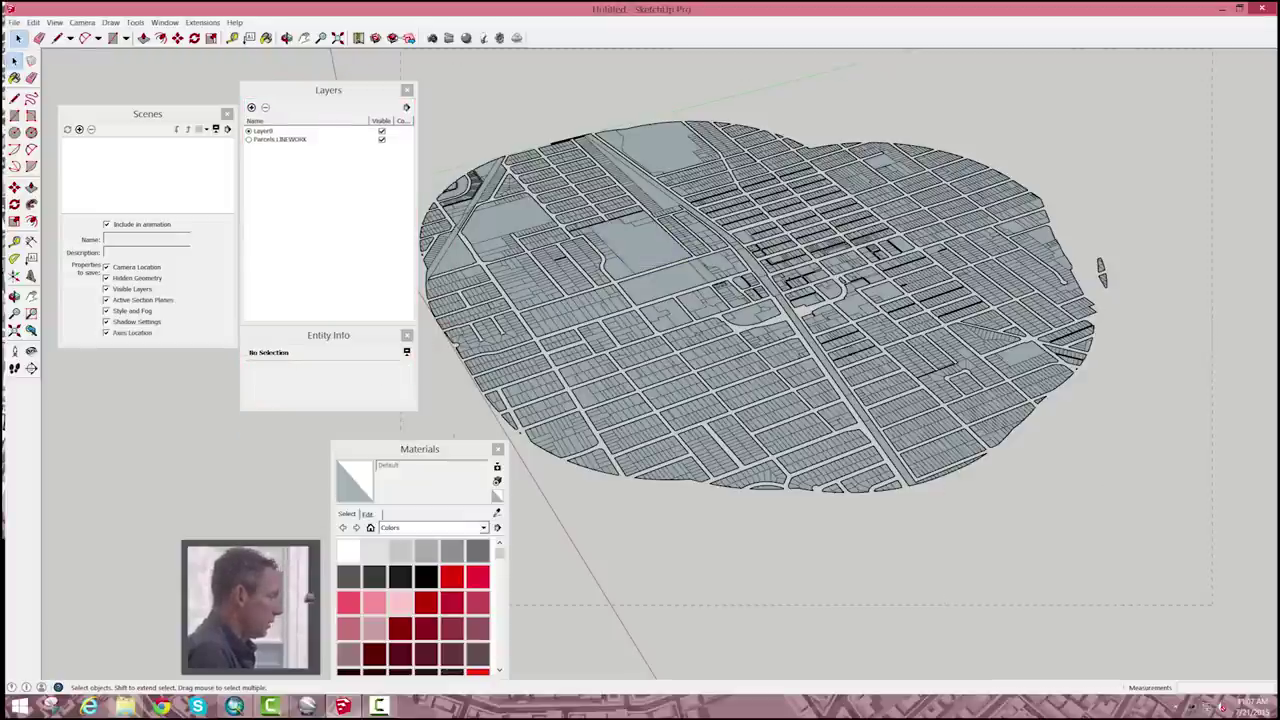
pyautogui.moveTo(1212, 604); pyautogui.dragTo(1212, 604)
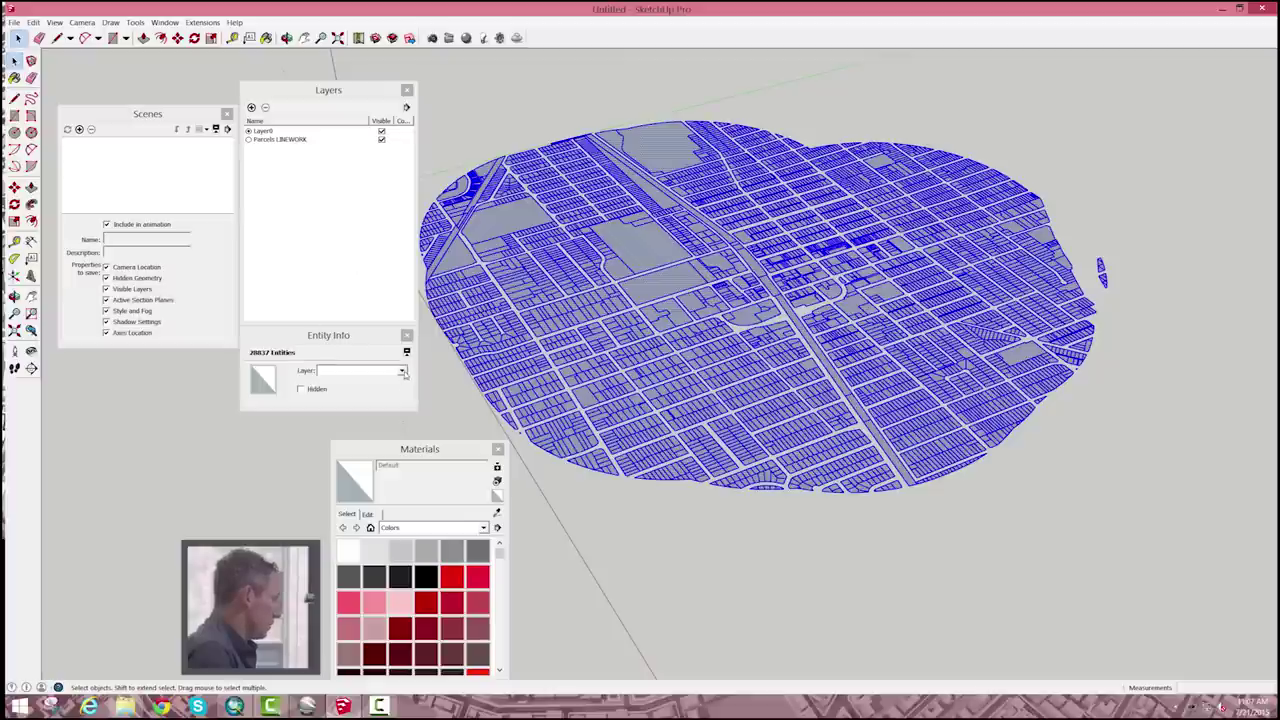
pyautogui.click(404, 372)
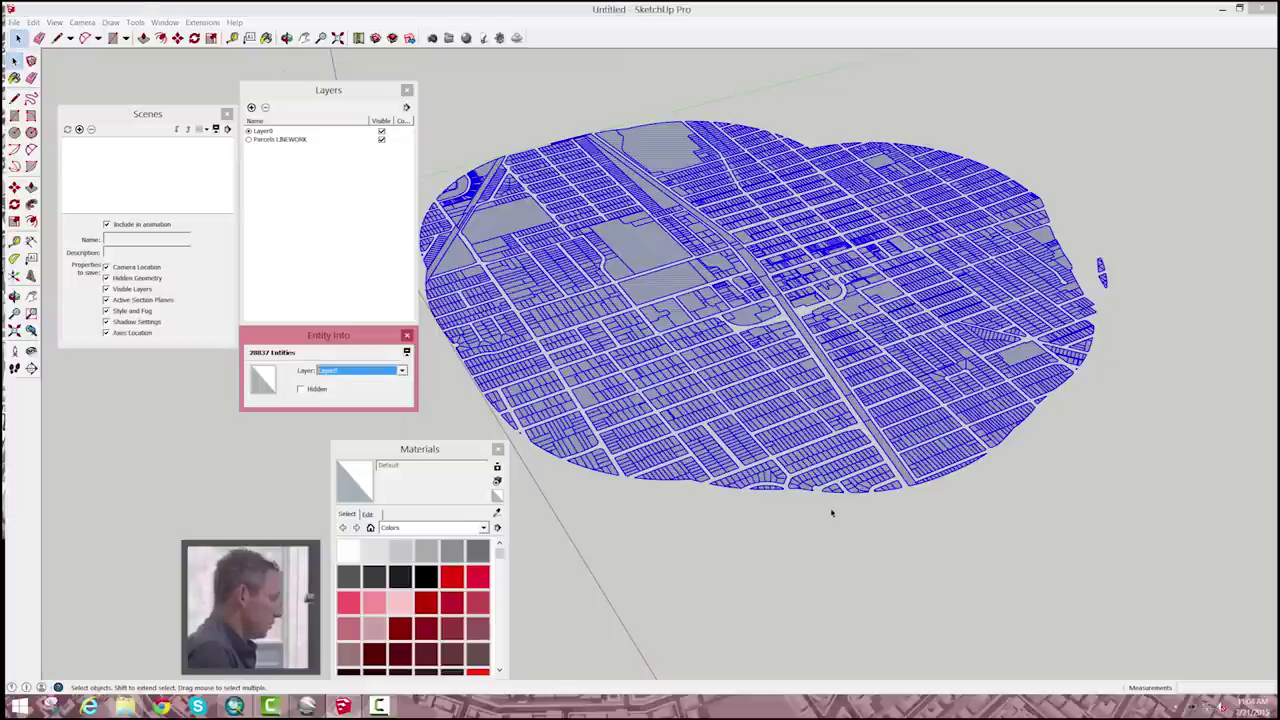
pyautogui.rightClick(816, 420)
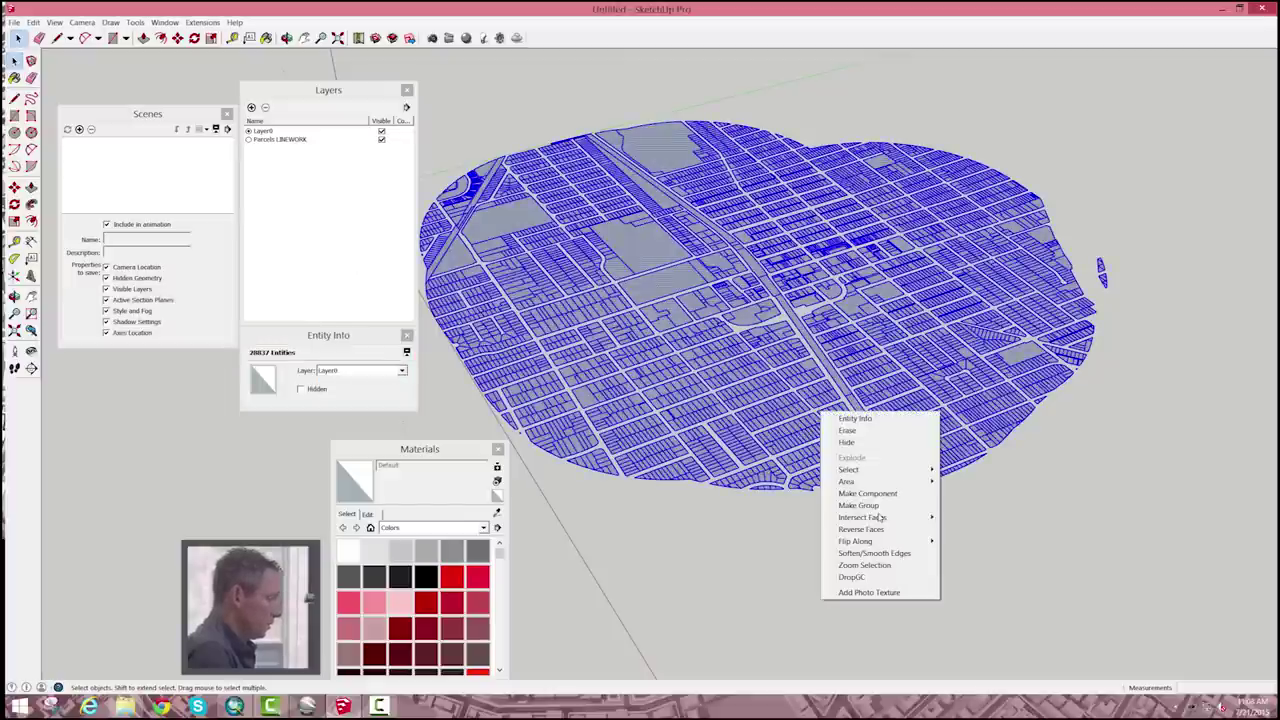
pyautogui.click(870, 506)
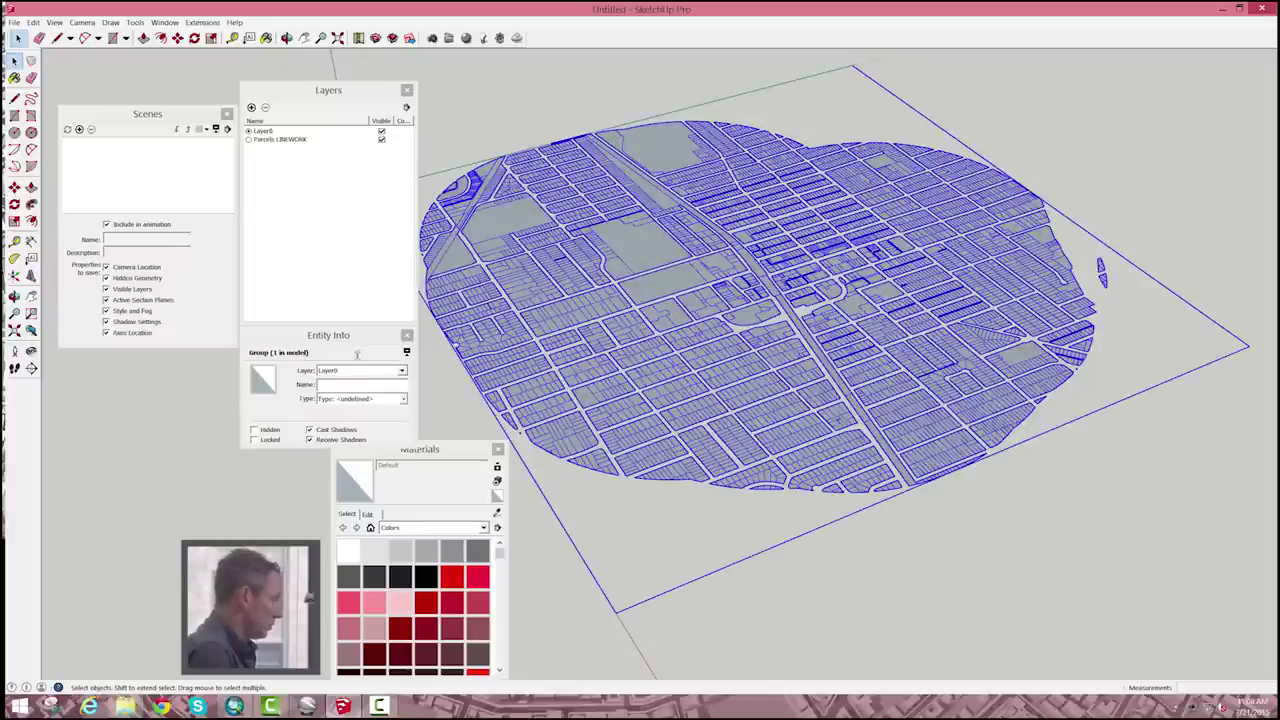
# Add a new layer named 00-Parcels.
pyautogui.click(251, 107)
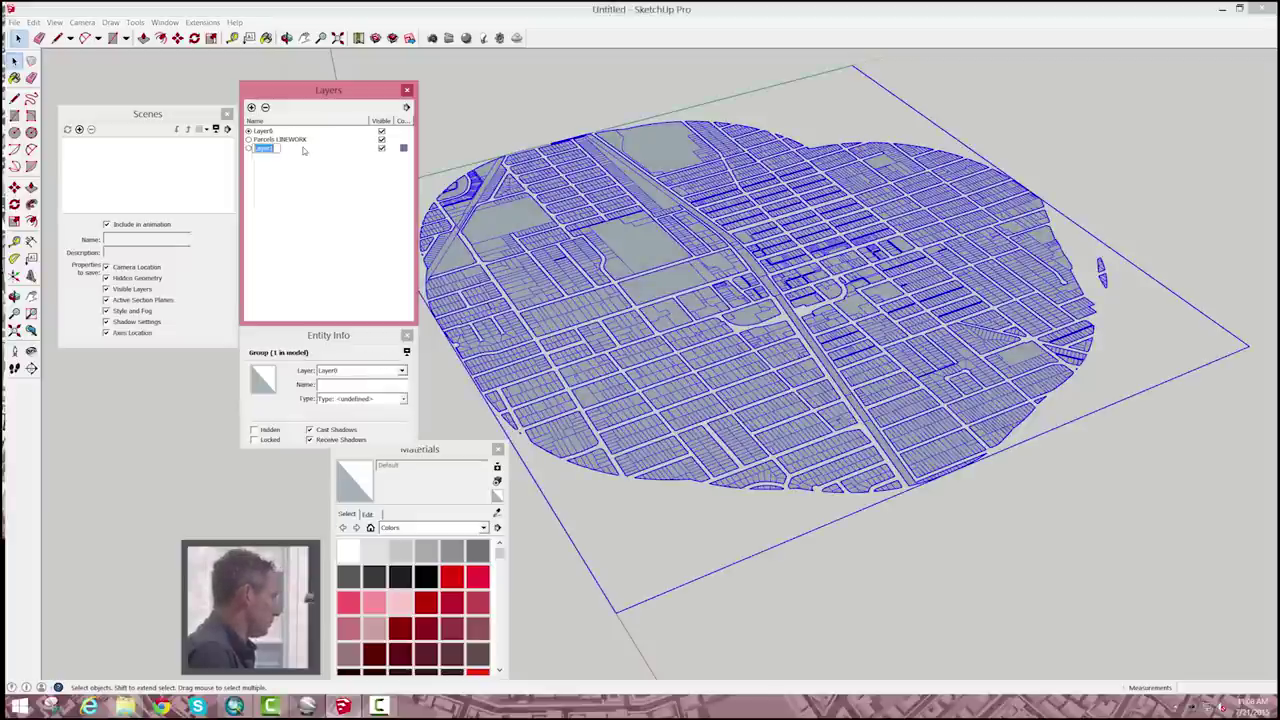
pyautogui.write('B')
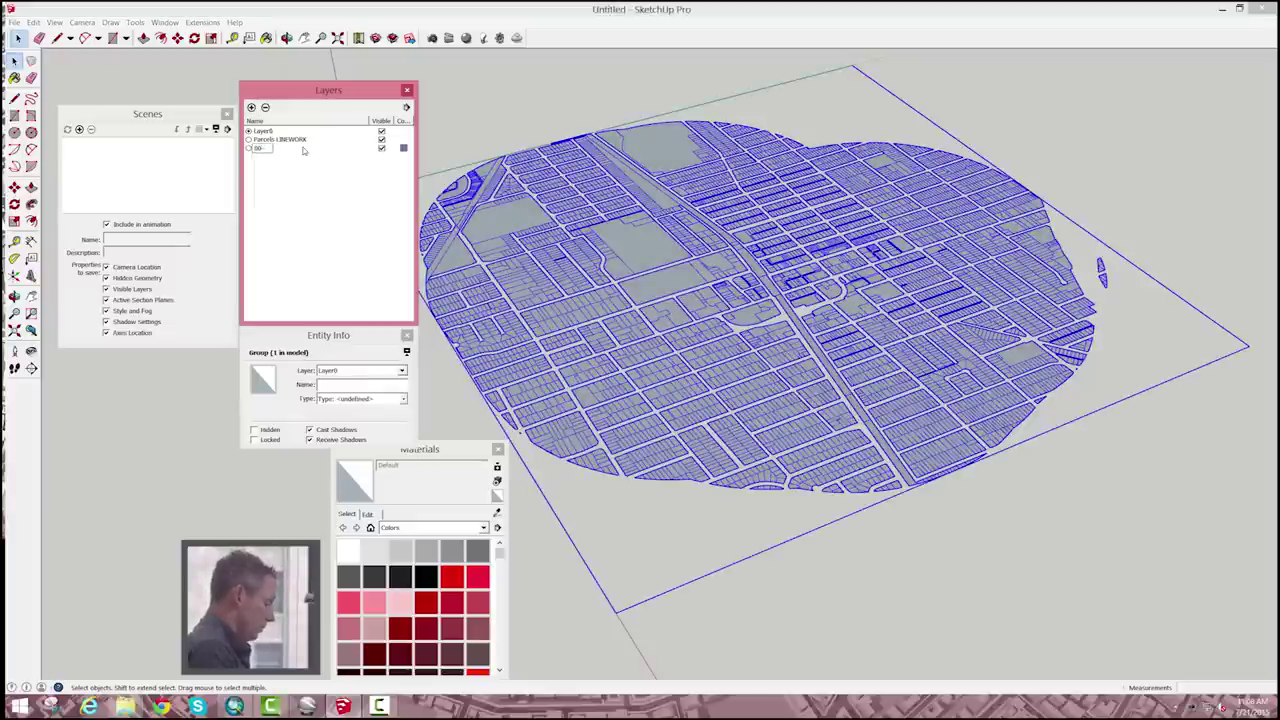
pyautogui.write('0-Parcels')
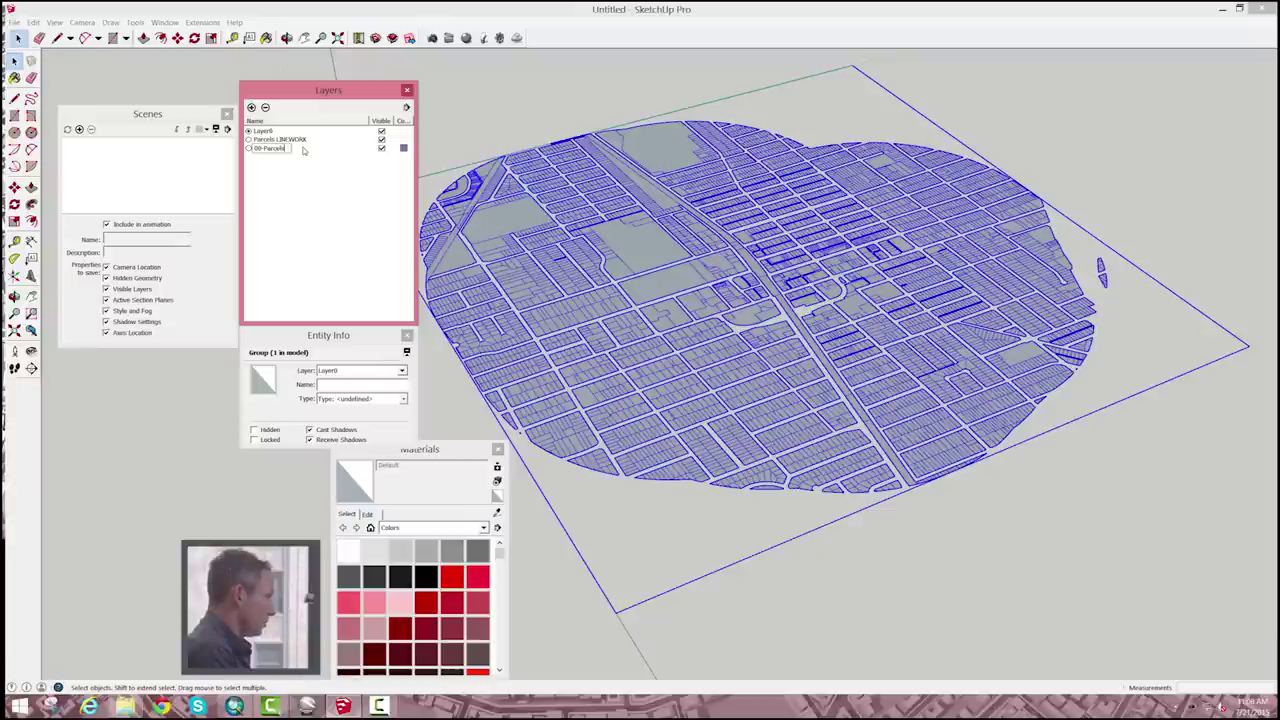
pyautogui.press('Return')
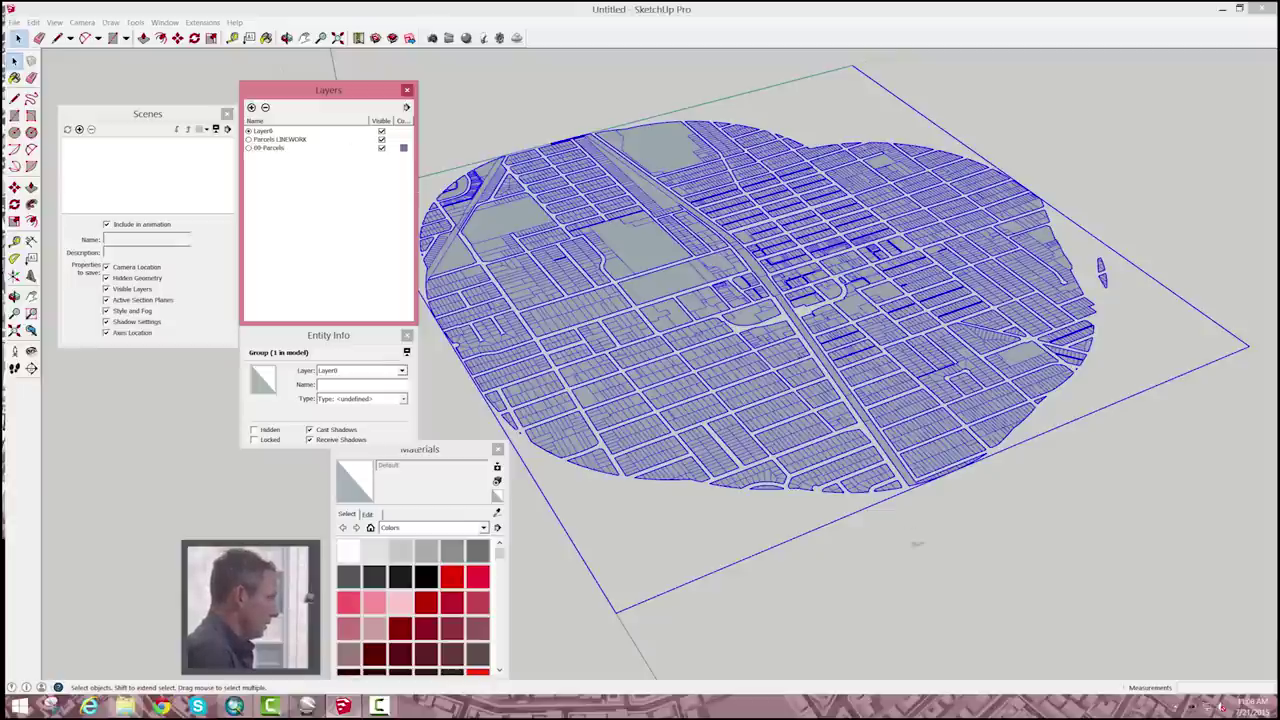
# Assign the parcels group to the 00-Parcels layer and deselect it.
pyautogui.click(918, 546)
pyautogui.click(401, 370)
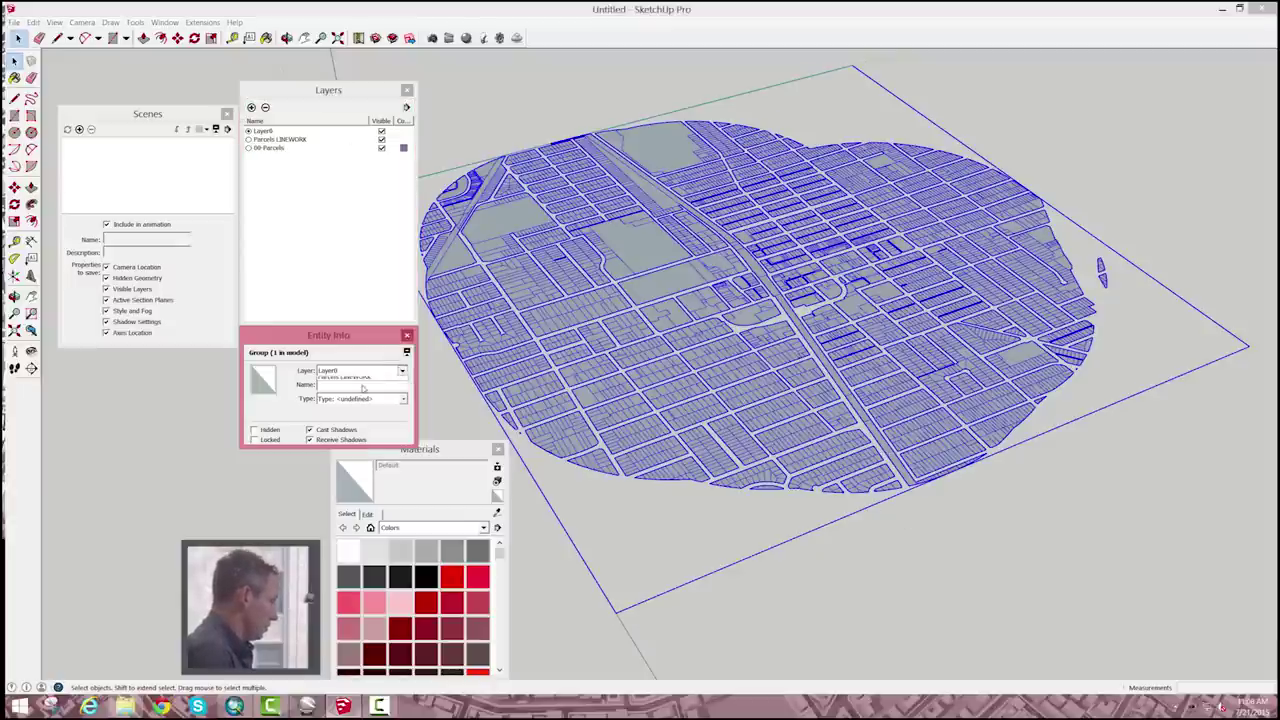
pyautogui.click(363, 389)
pyautogui.click(849, 591)
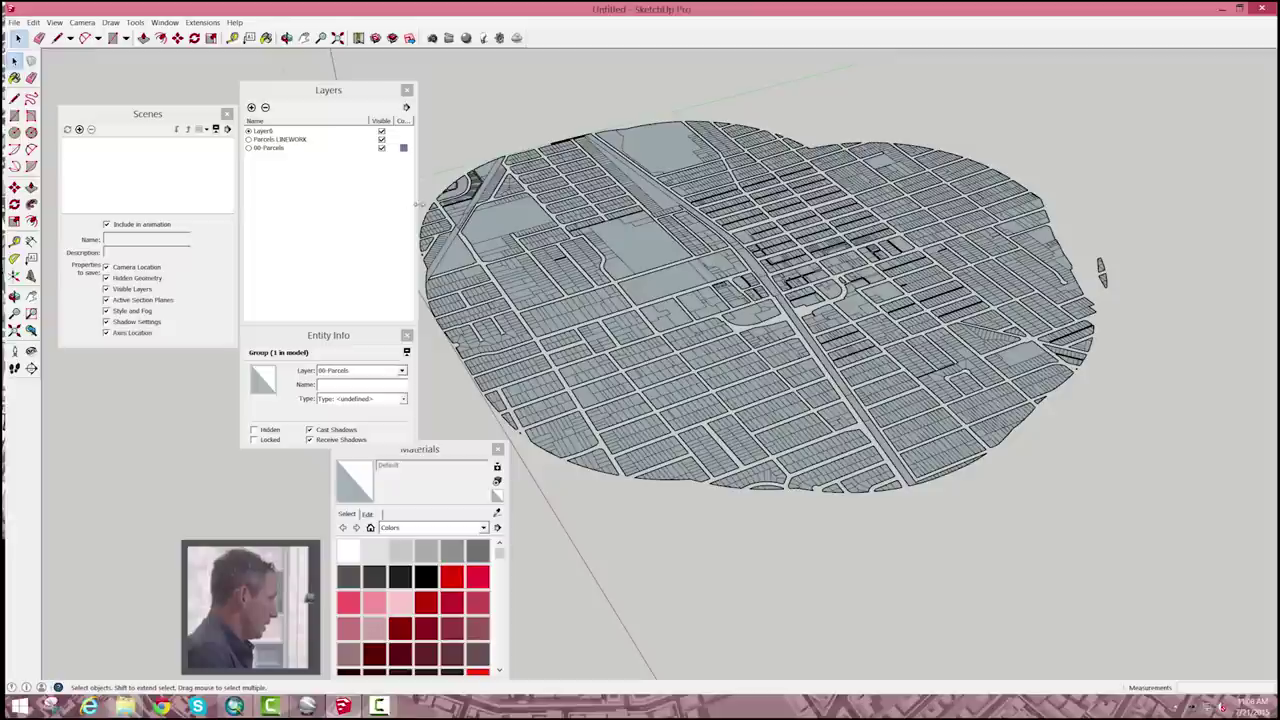
# Toggle the visibility of the 00-Parcels layer off and on to check the group's layer assignment.
pyautogui.click(381, 141)
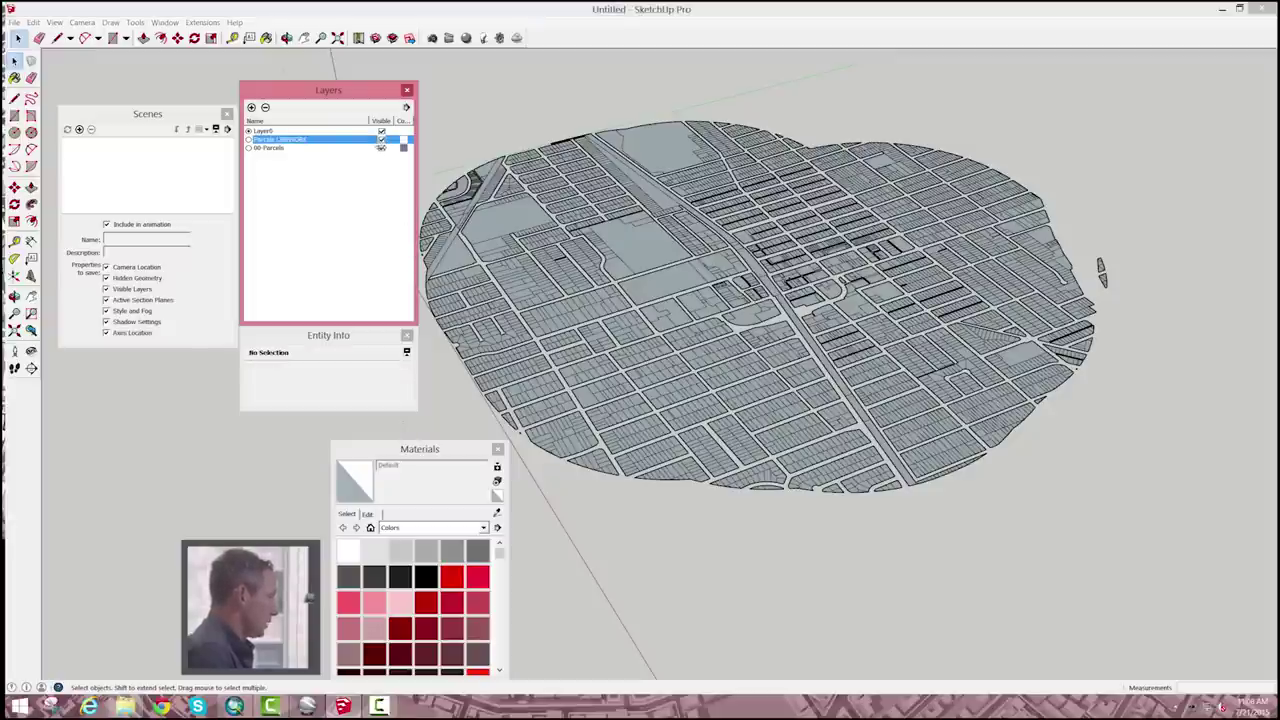
pyautogui.click(381, 148)
pyautogui.click(381, 148)
pyautogui.click(381, 148)
pyautogui.click(381, 148)
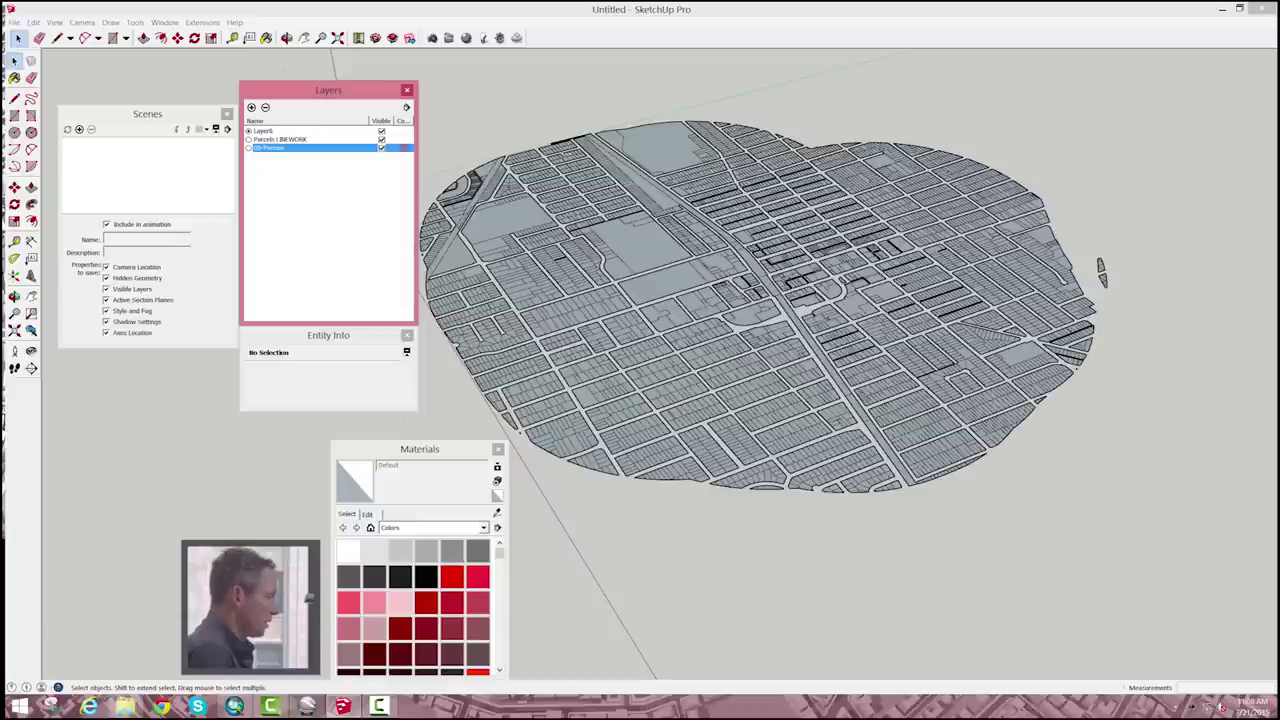
# Delete the Parcels LINEWORK layer.
pyautogui.click(266, 131)
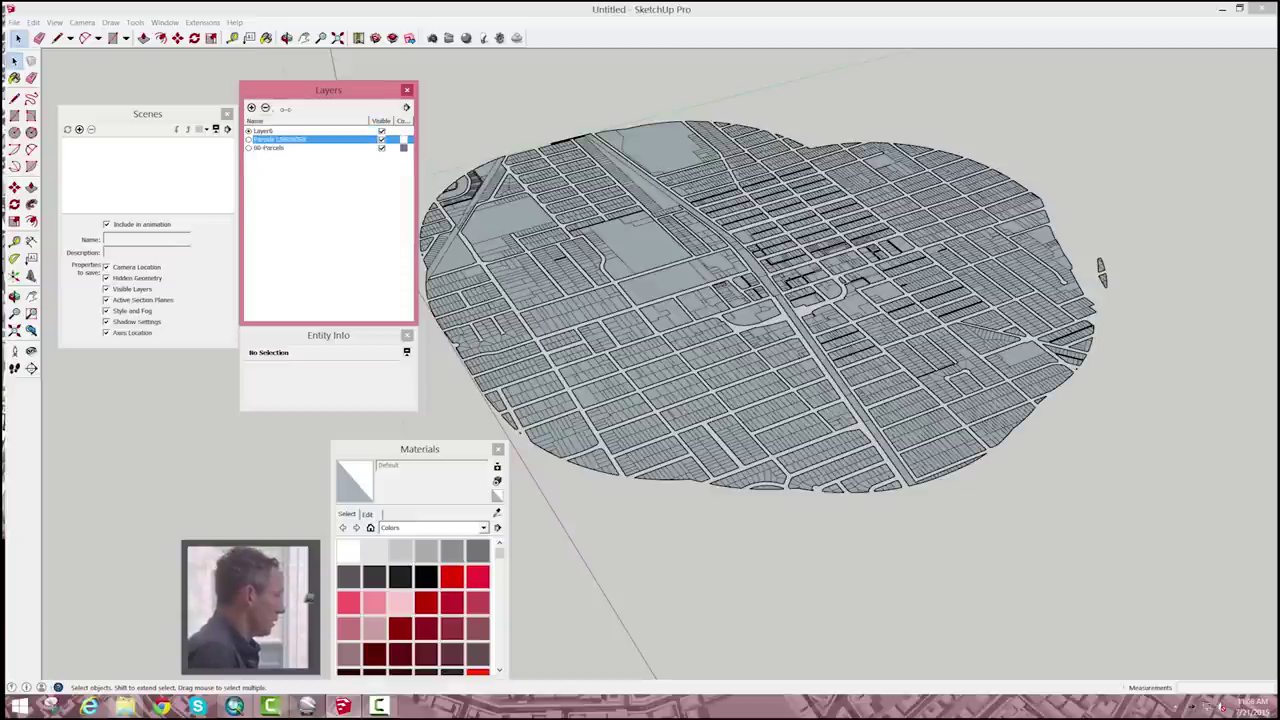
pyautogui.press('Return')
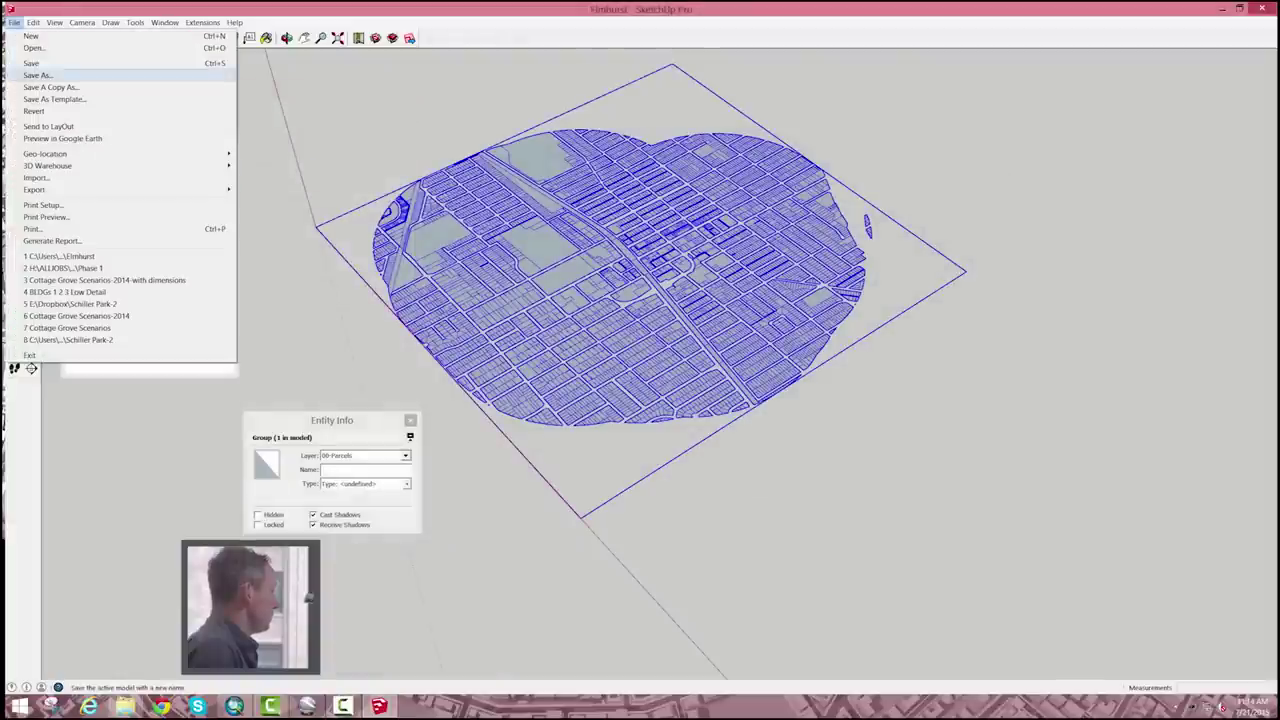
# Save the model and import PMetric_Buildings.DWG from the Planimetric Data folder.
pyautogui.click(40, 76)
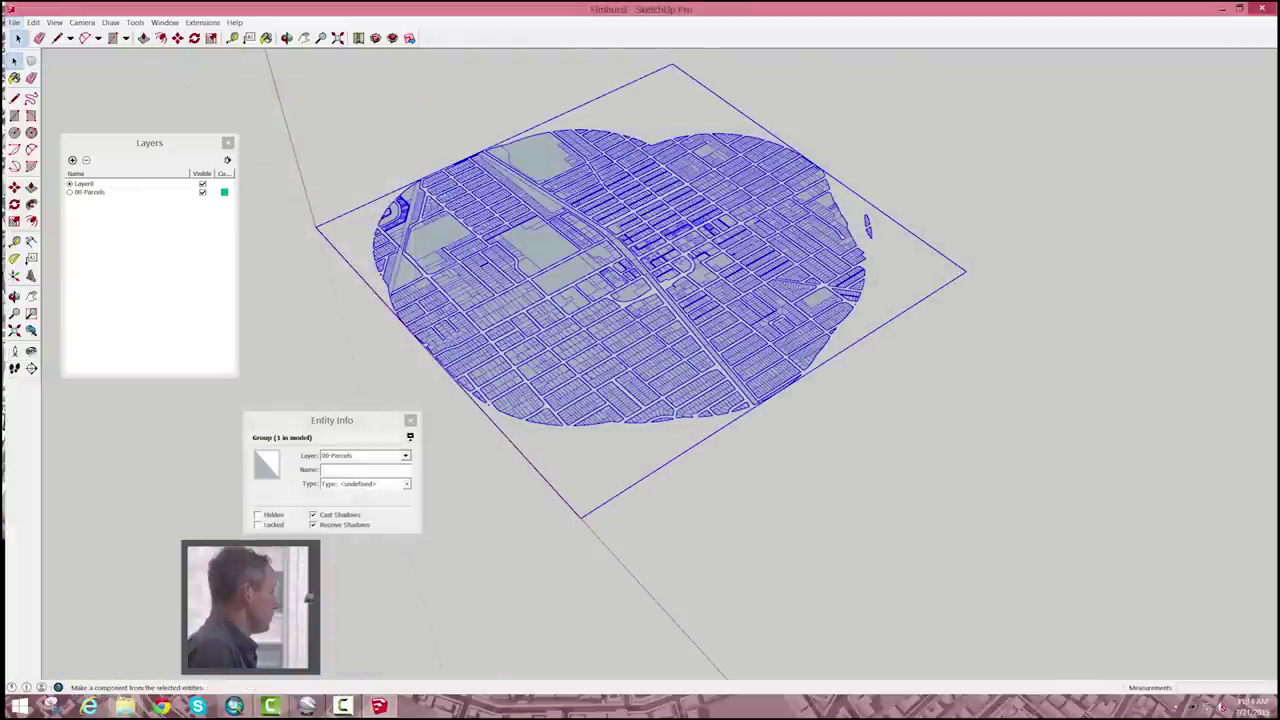
pyautogui.click(14, 22)
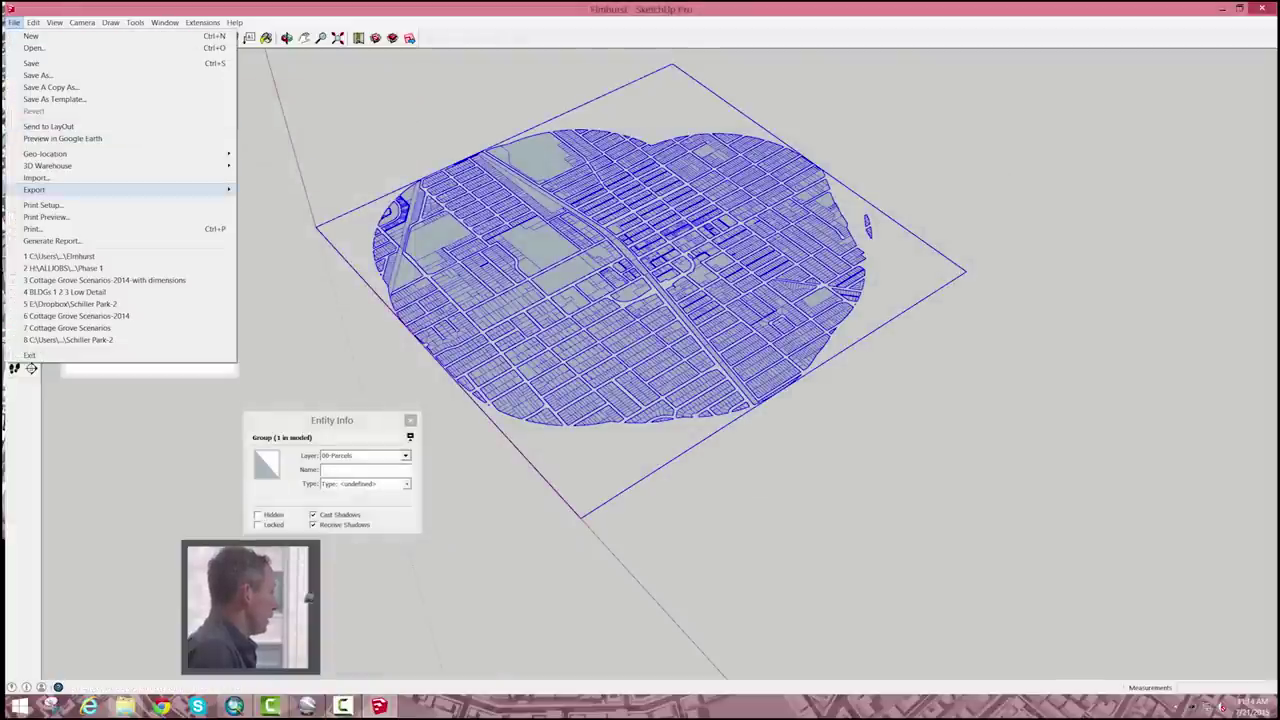
pyautogui.click(36, 177)
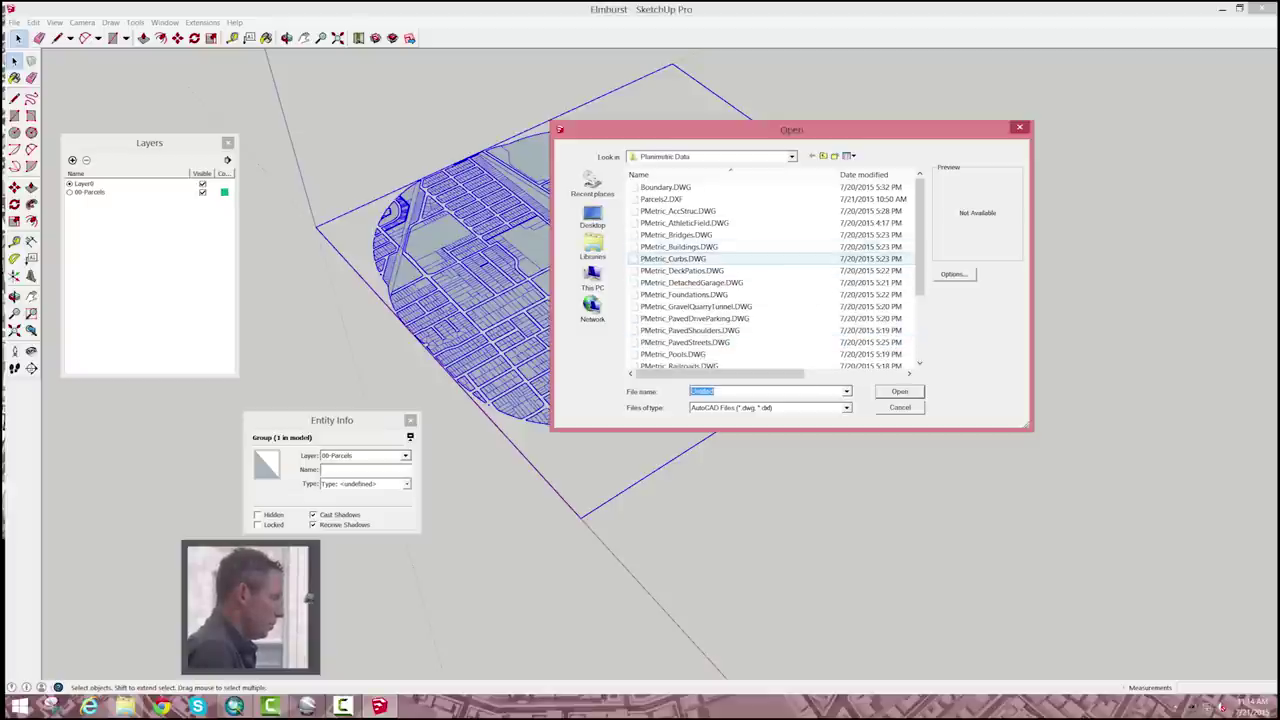
pyautogui.doubleClick(680, 247)
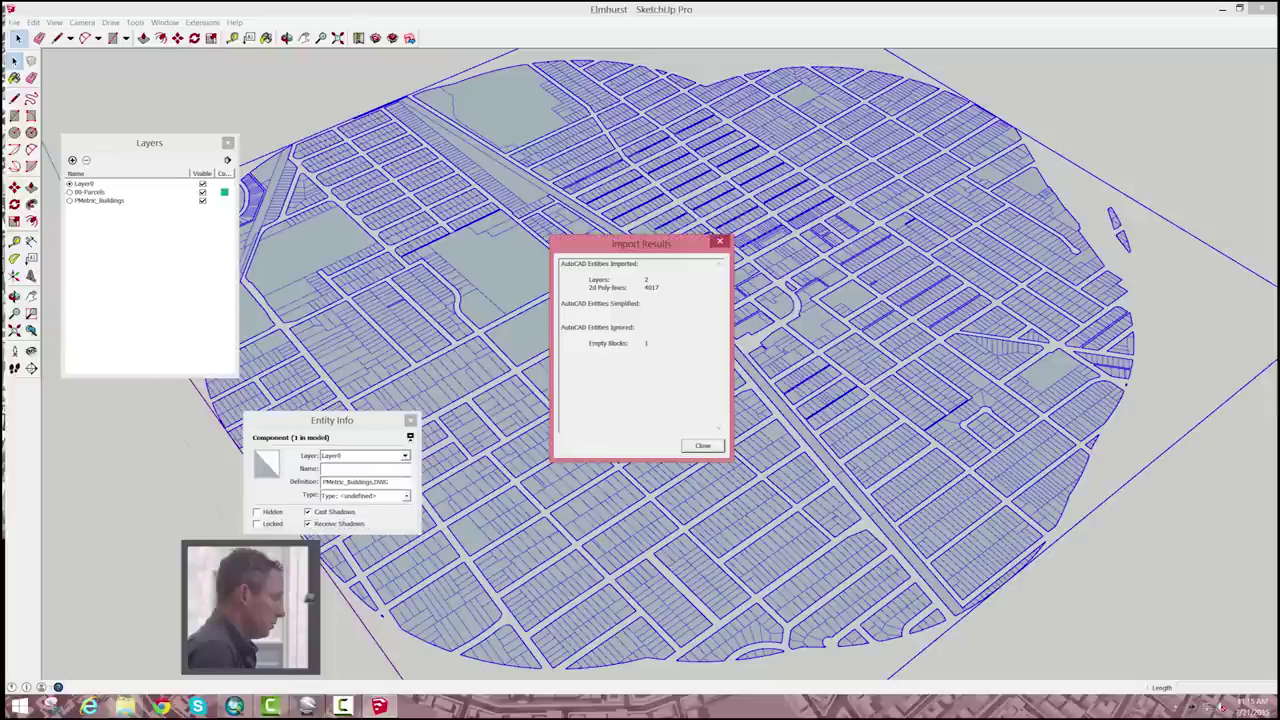
pyautogui.click(703, 445)
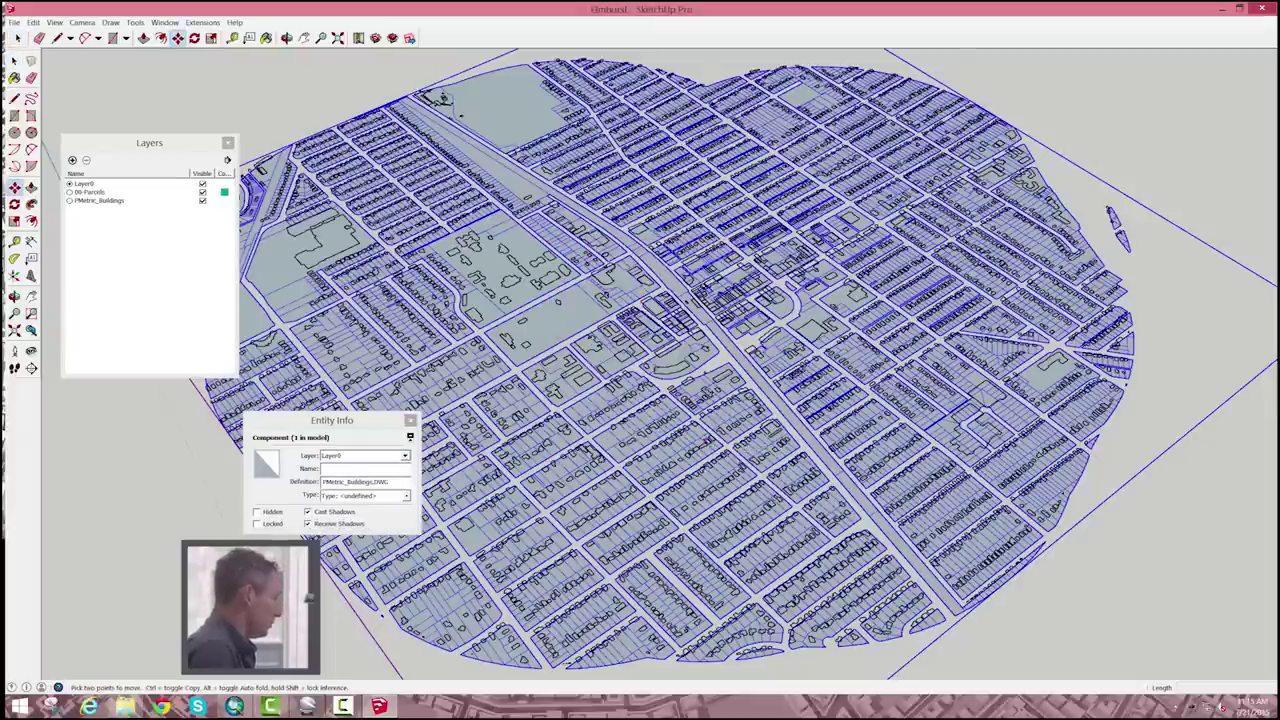
# Hide the 00-Parcels layer and generate faces from the selected section of building outlines inside the imported component.
pyautogui.click(203, 192)
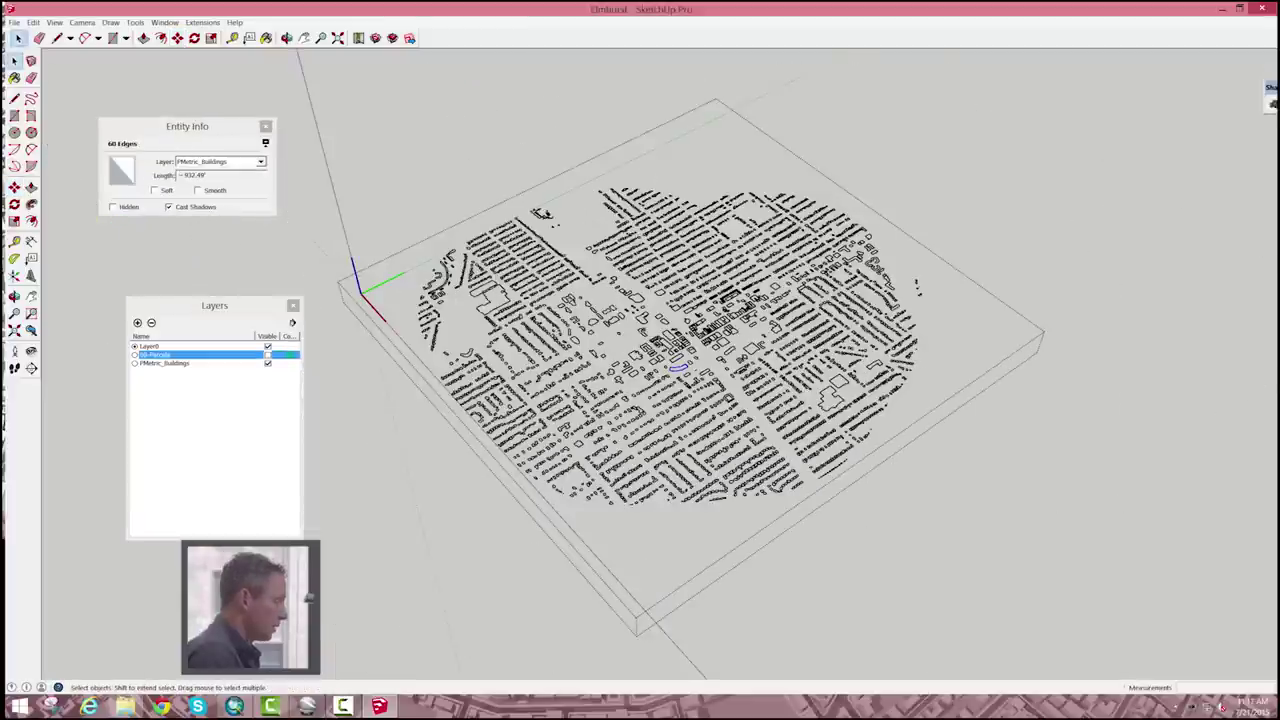
pyautogui.scroll(3, 656, 435)
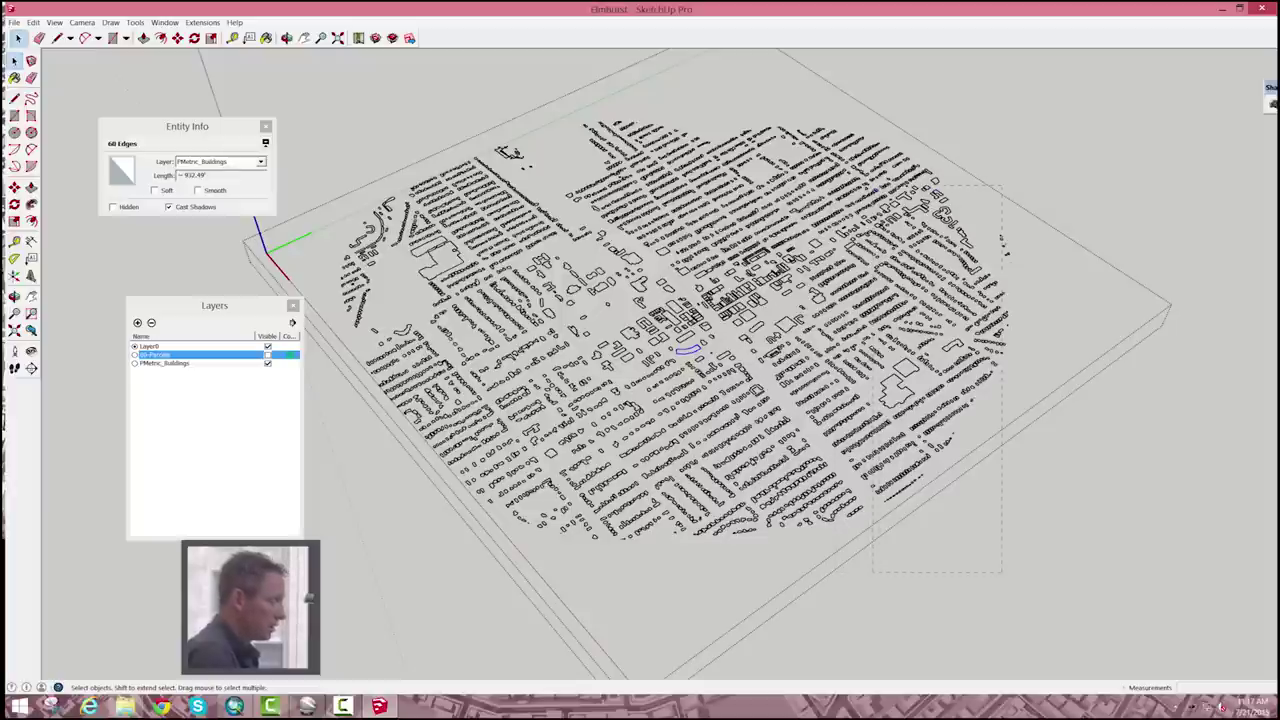
pyautogui.click(700, 350)
pyautogui.moveTo(700, 350); pyautogui.dragTo(545, 425, button='middle')
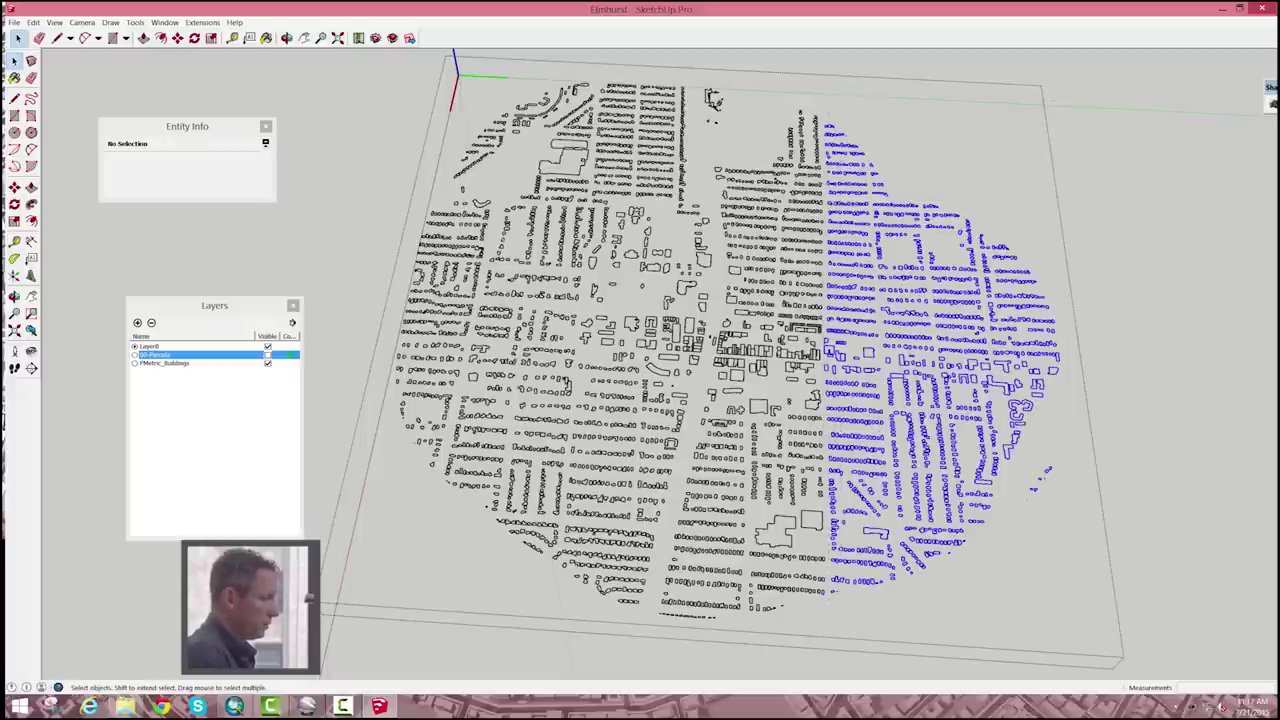
pyautogui.hotkey('ctrl', 'a')
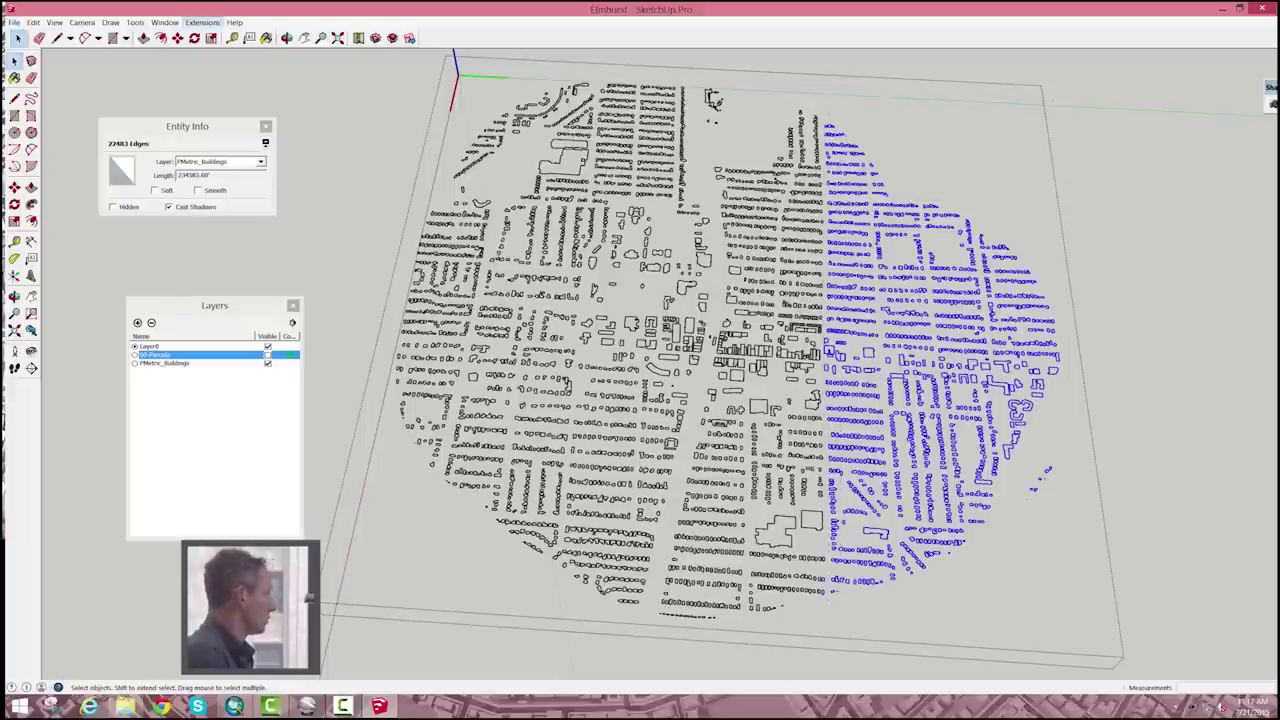
pyautogui.click(135, 22)
pyautogui.click(180, 275)
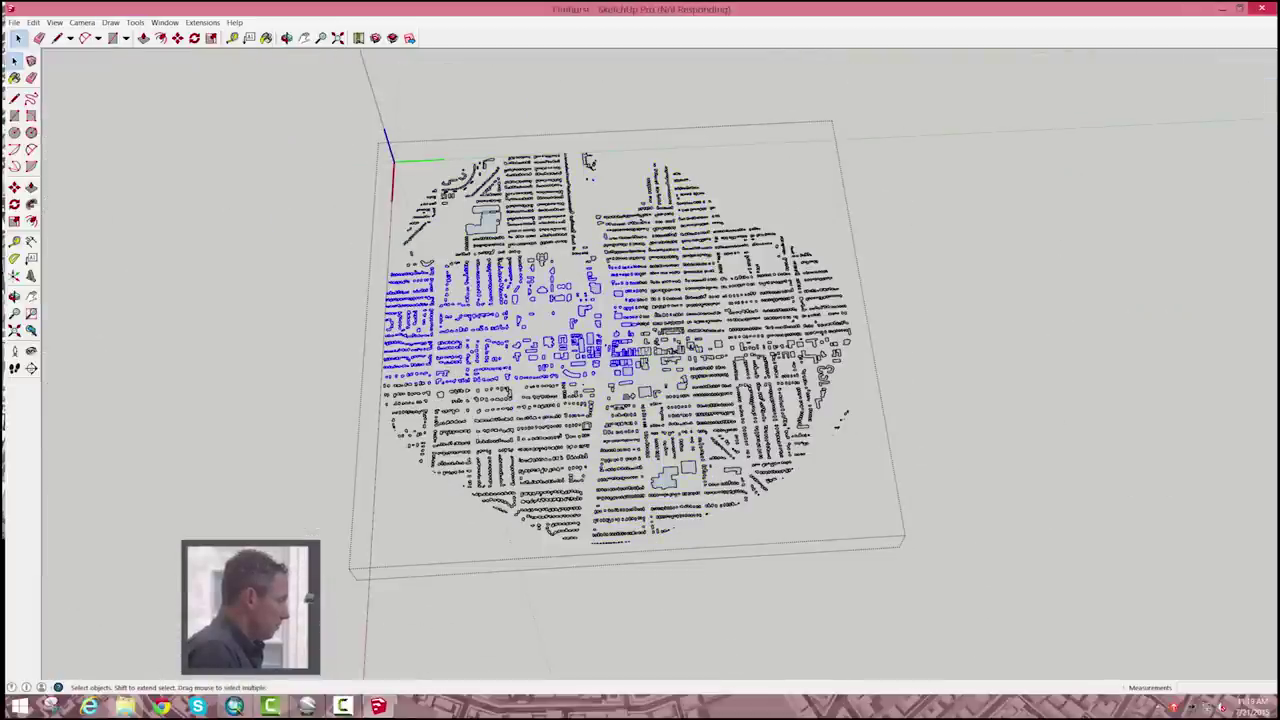
# Select all the building edges and faces inside the PMetric_Buildings component and assign them to Layer0.
pyautogui.scroll(4, 542, 480)
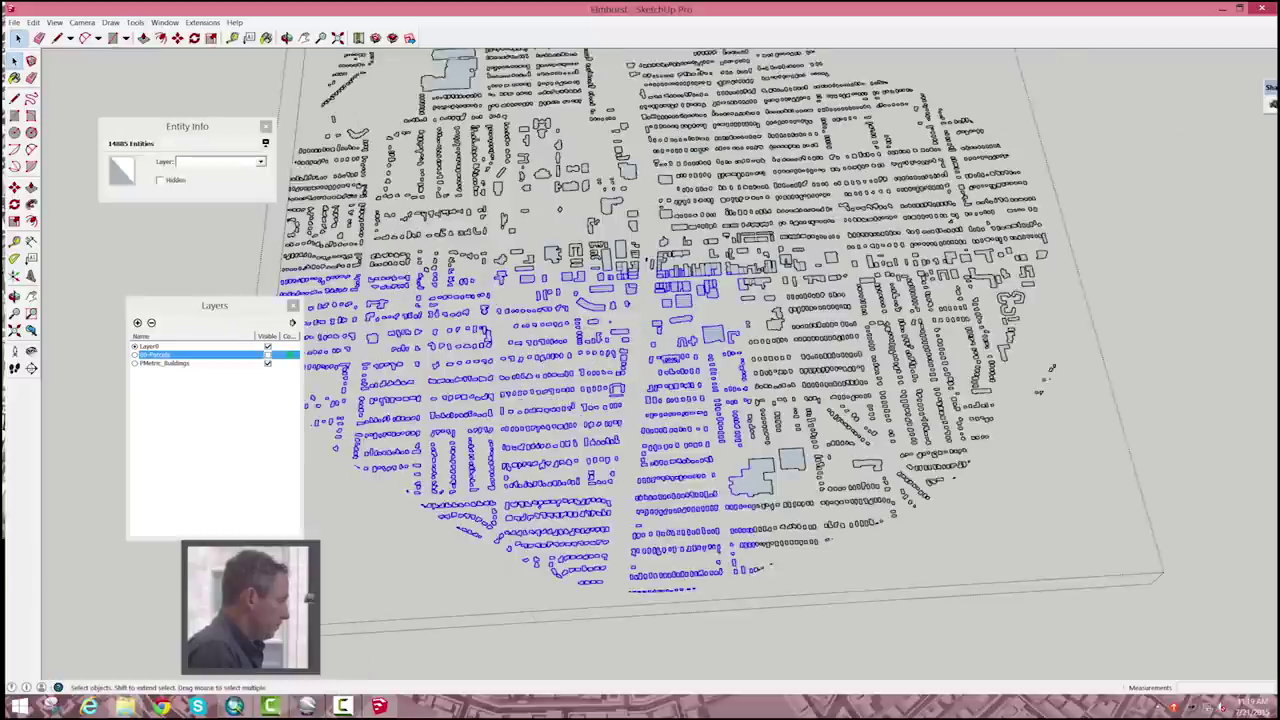
pyautogui.click(634, 440)
pyautogui.scroll(-5, 634, 440)
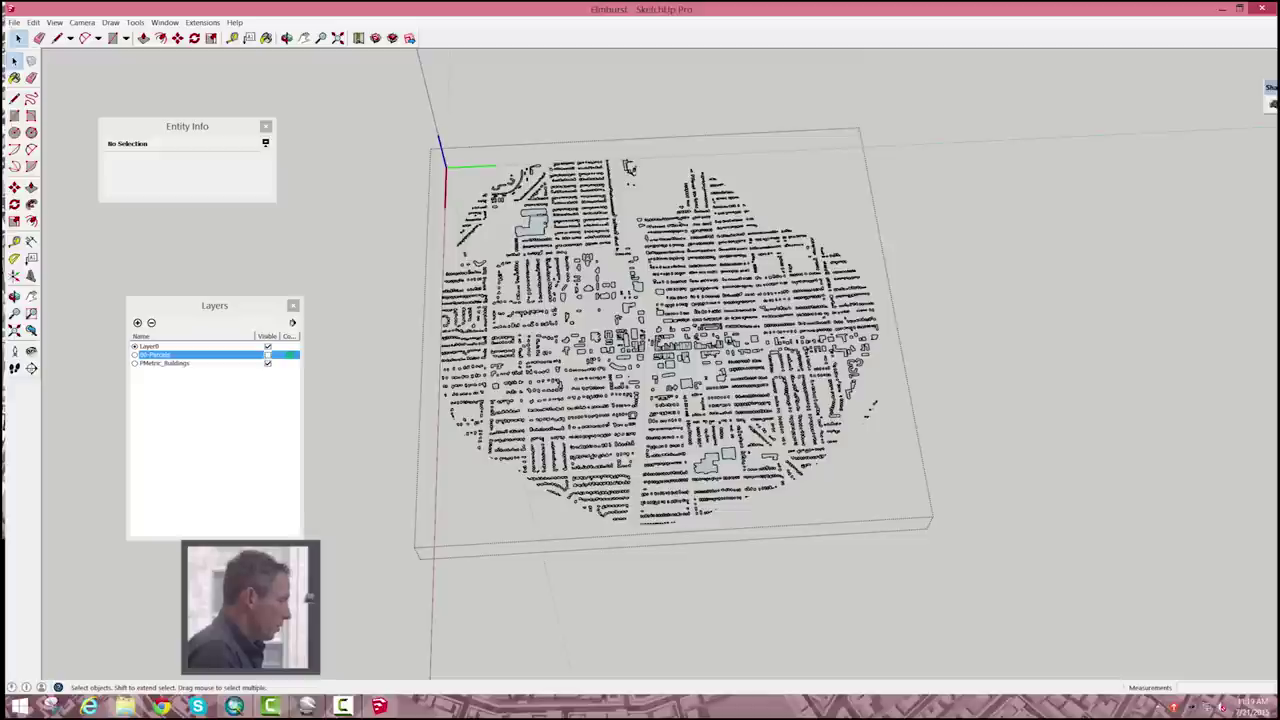
pyautogui.moveTo(460, 207); pyautogui.dragTo(940, 566)
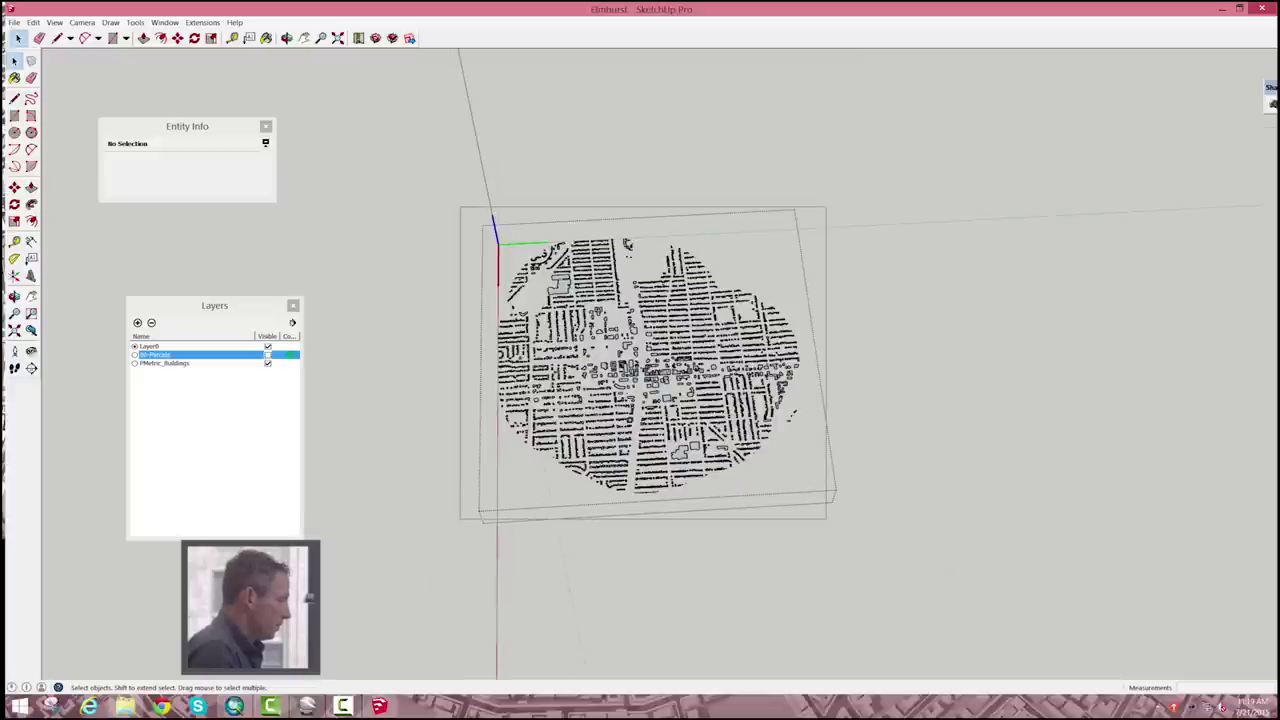
pyautogui.hotkey('ctrl', 'a')
pyautogui.scroll(3, 627, 245)
pyautogui.hotkey('ctrl', 't')
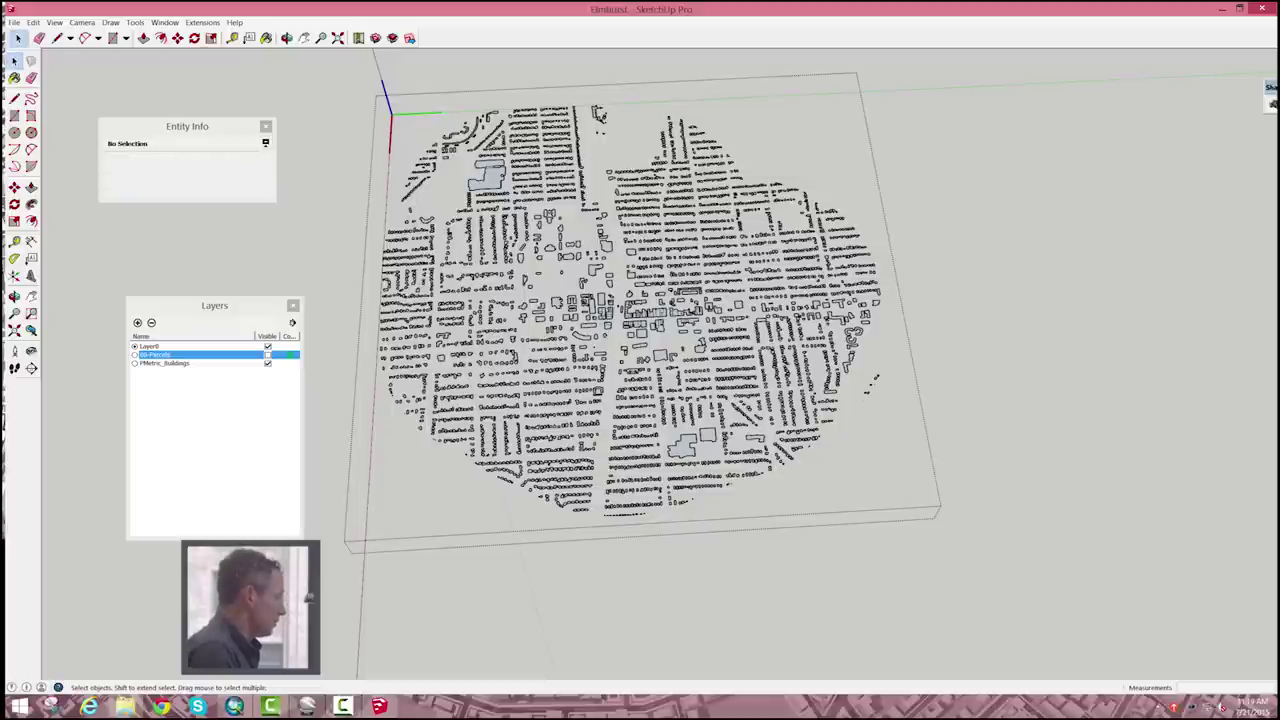
pyautogui.moveTo(345, 79); pyautogui.dragTo(972, 552)
pyautogui.hotkey('ctrl', 'a')
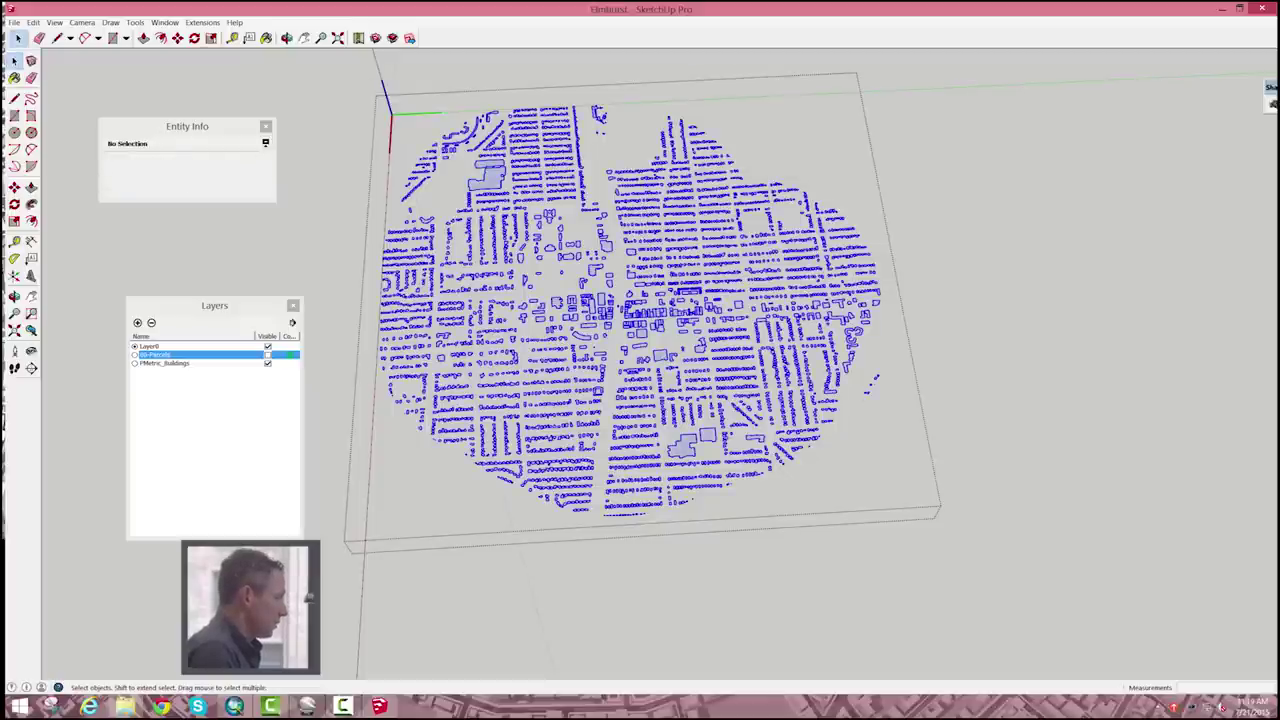
pyautogui.click(260, 161)
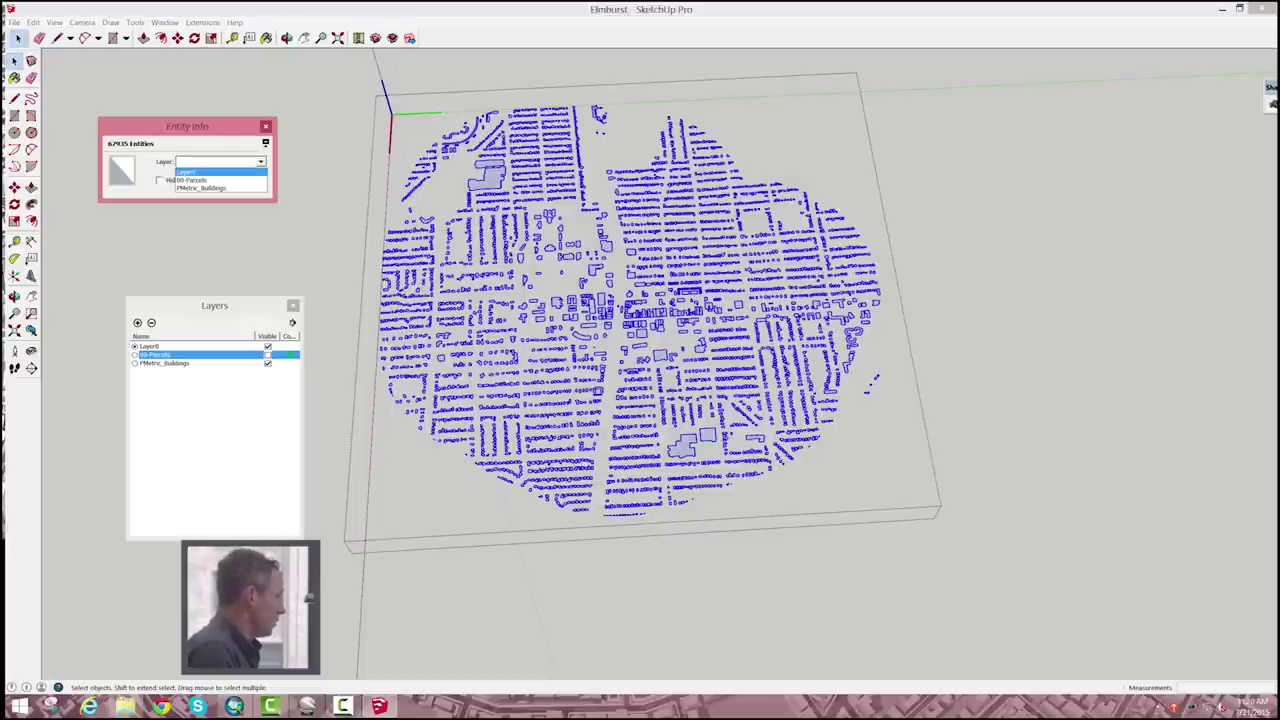
pyautogui.click(200, 170)
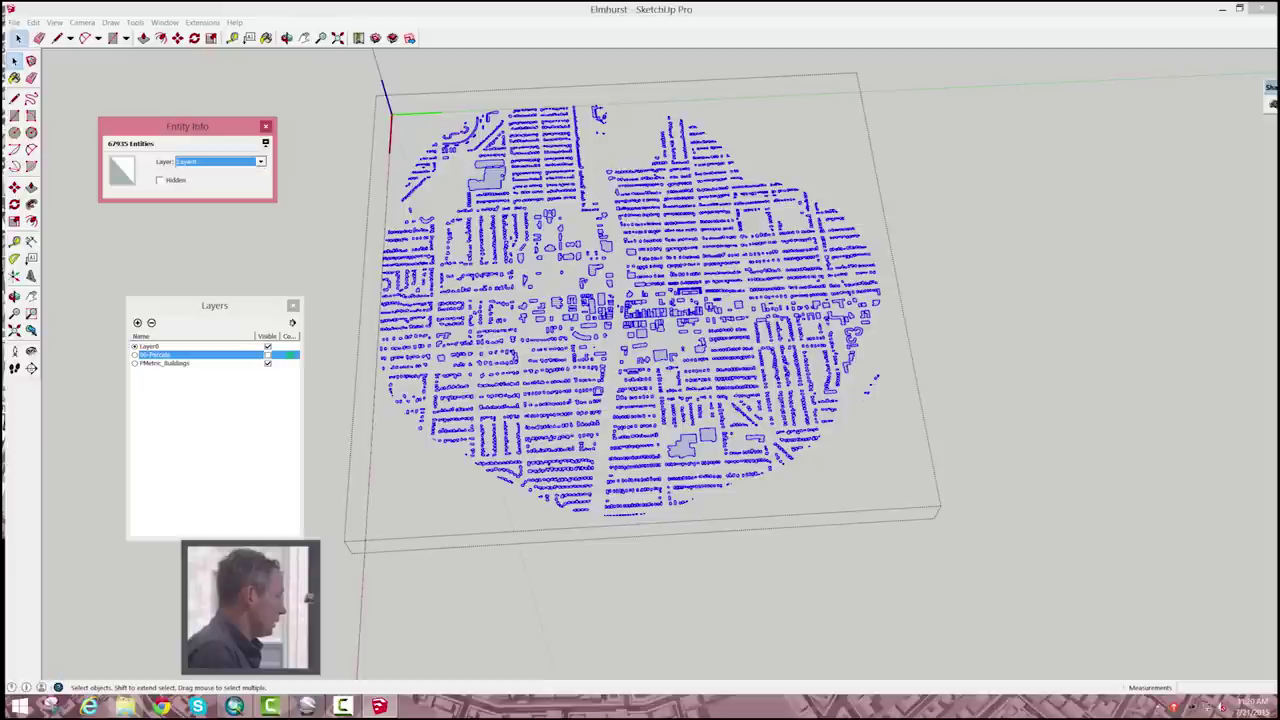
pyautogui.click(322, 232)
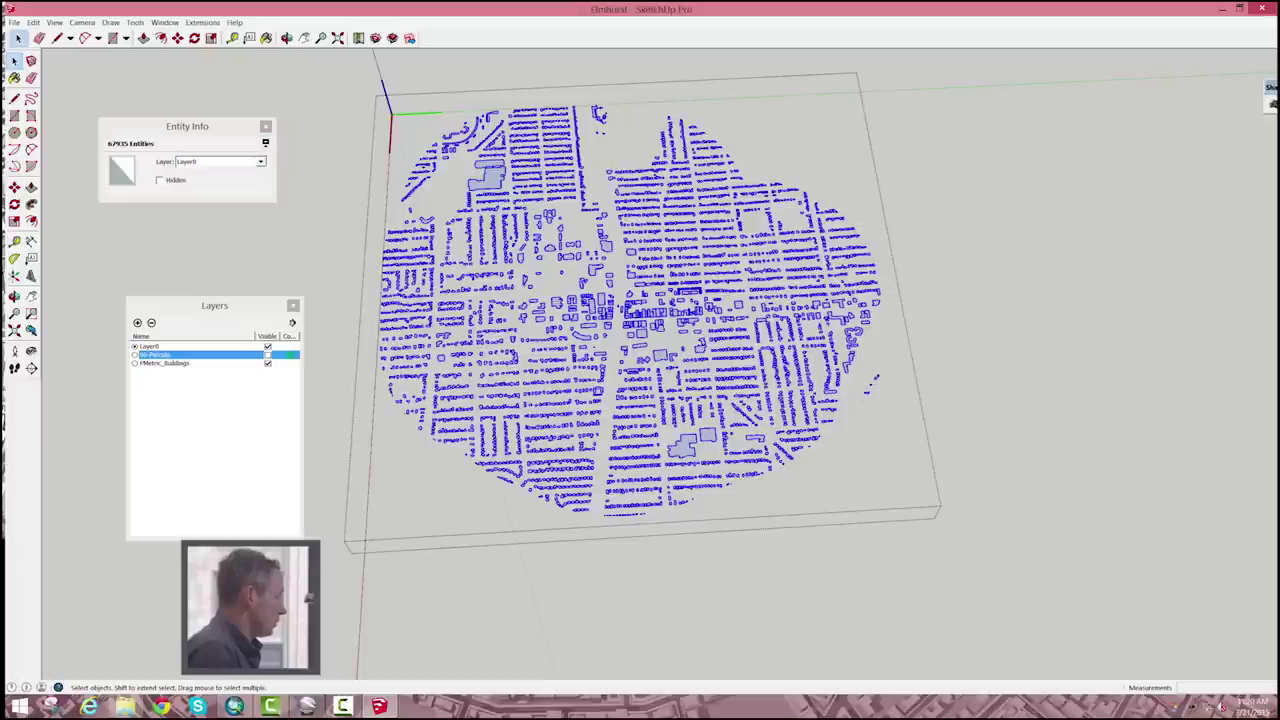
# Add a layer named 01-Building, assign the whole buildings component to it and deselect the component.
pyautogui.click(488, 178)
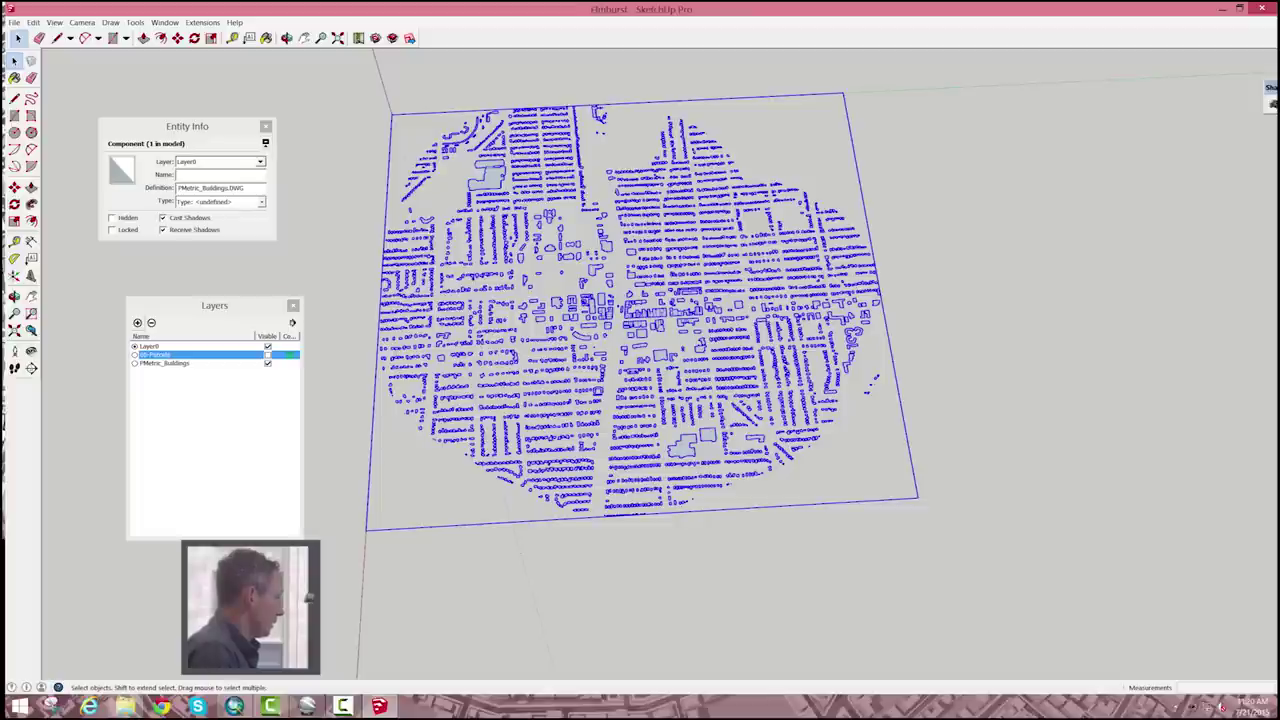
pyautogui.click(137, 322)
pyautogui.write('01-Building')
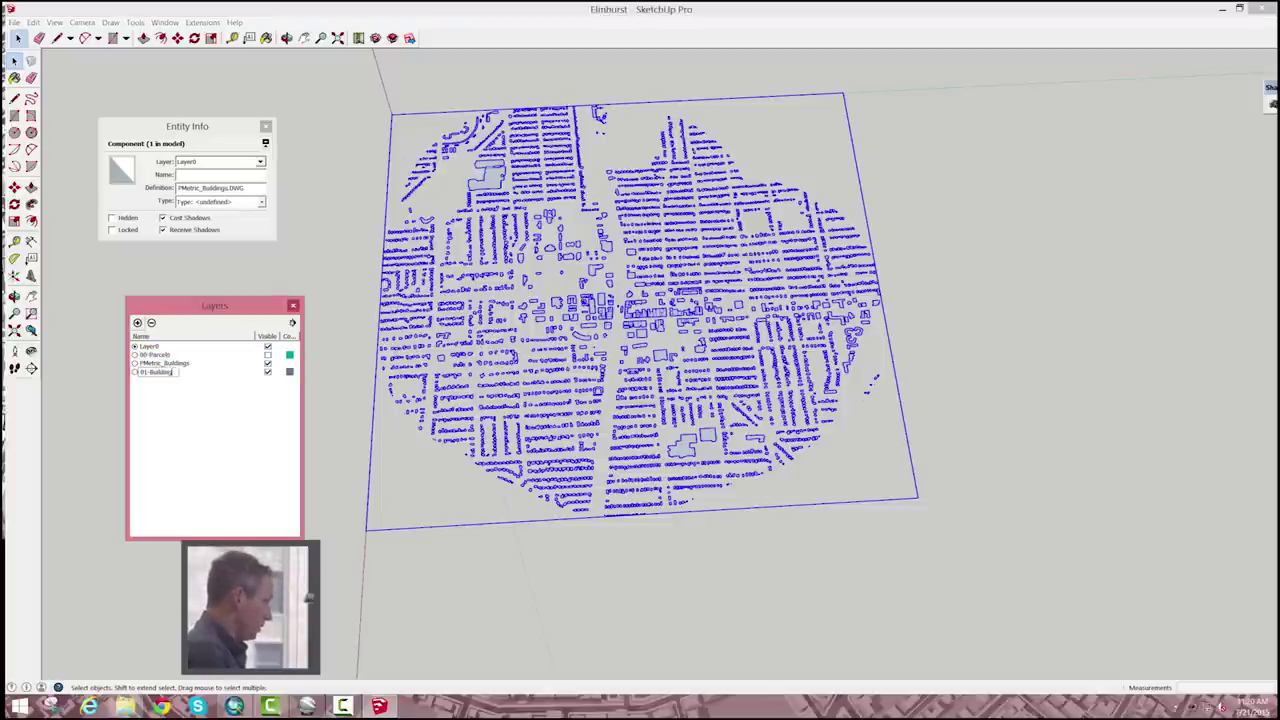
pyautogui.press('Return')
pyautogui.click(261, 162)
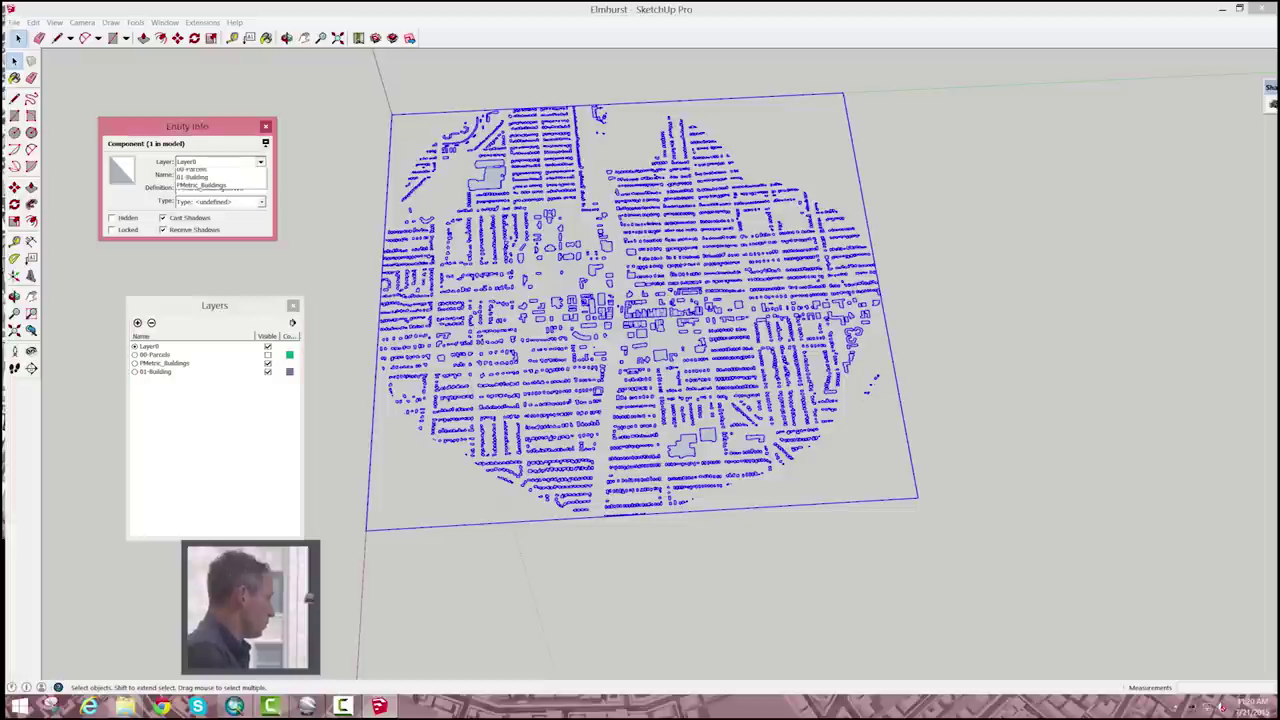
pyautogui.click(205, 187)
pyautogui.click(330, 225)
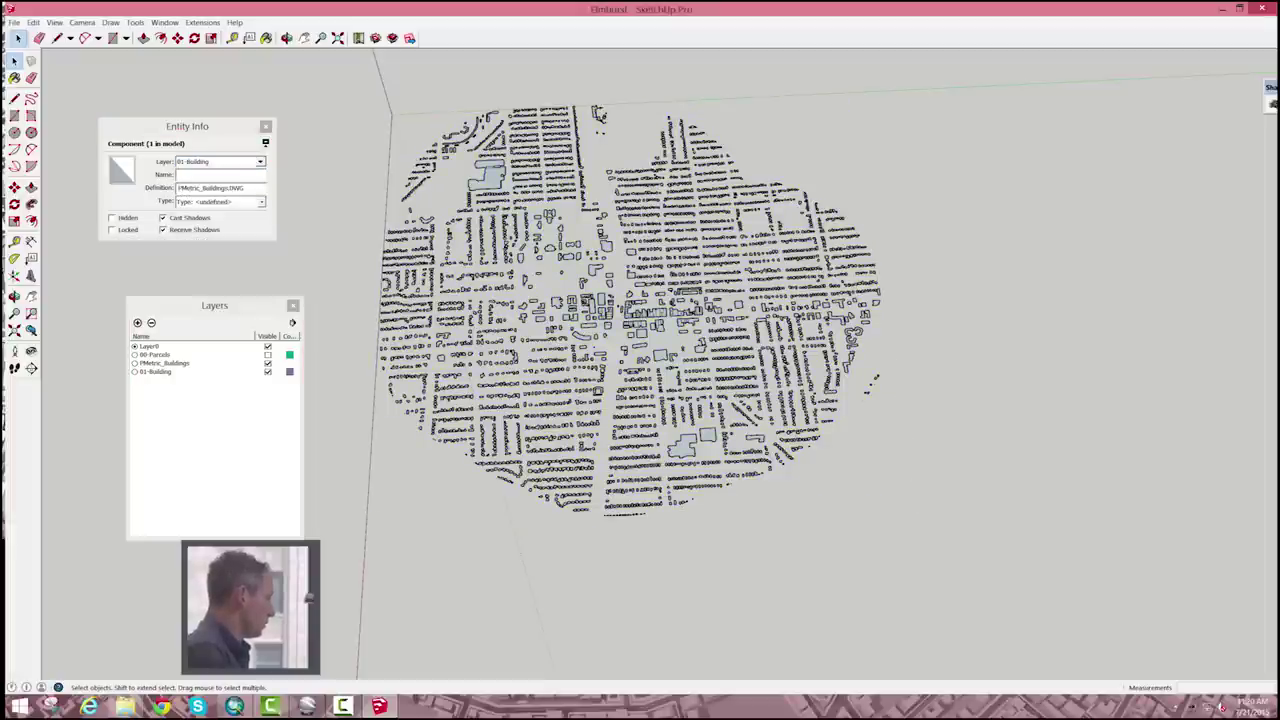
# Delete the PMetric_Buildings layer.
pyautogui.click(165, 364)
pyautogui.click(151, 323)
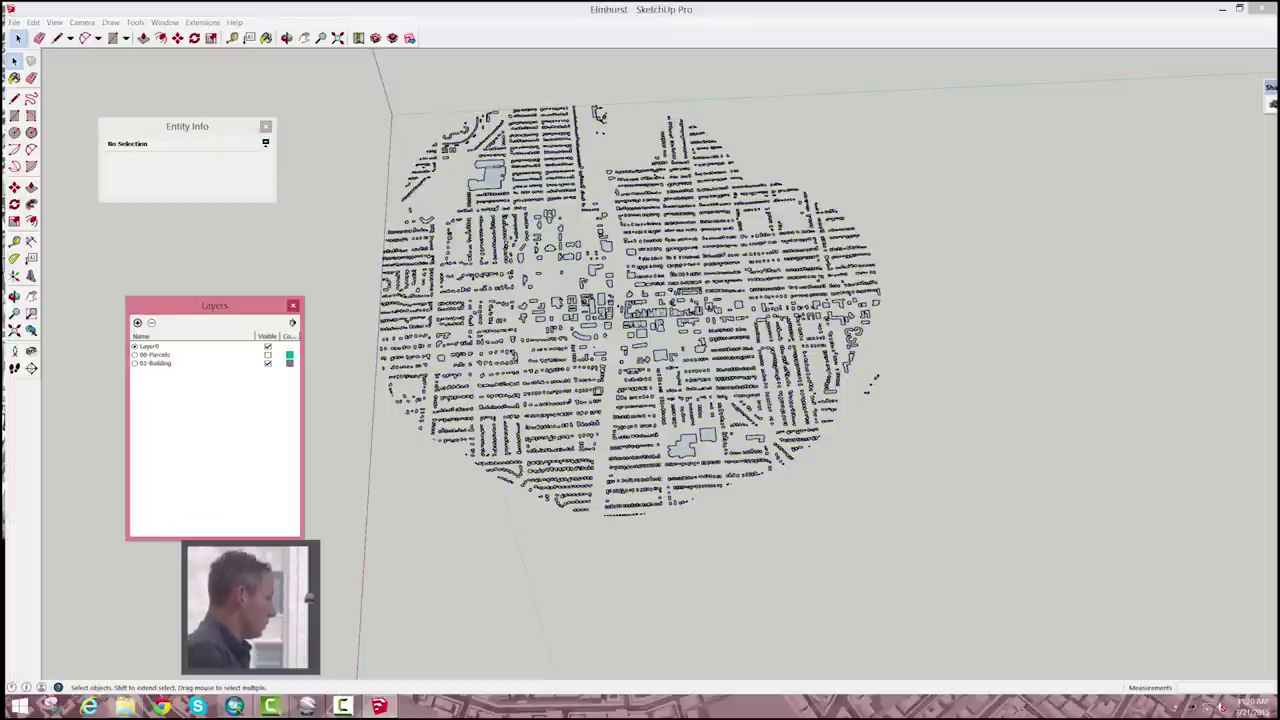
# Toggle the visibility of the 00-Parcels and 01-Building layers to check their assignments, leaving Layer0 as the active layer.
pyautogui.click(267, 355)
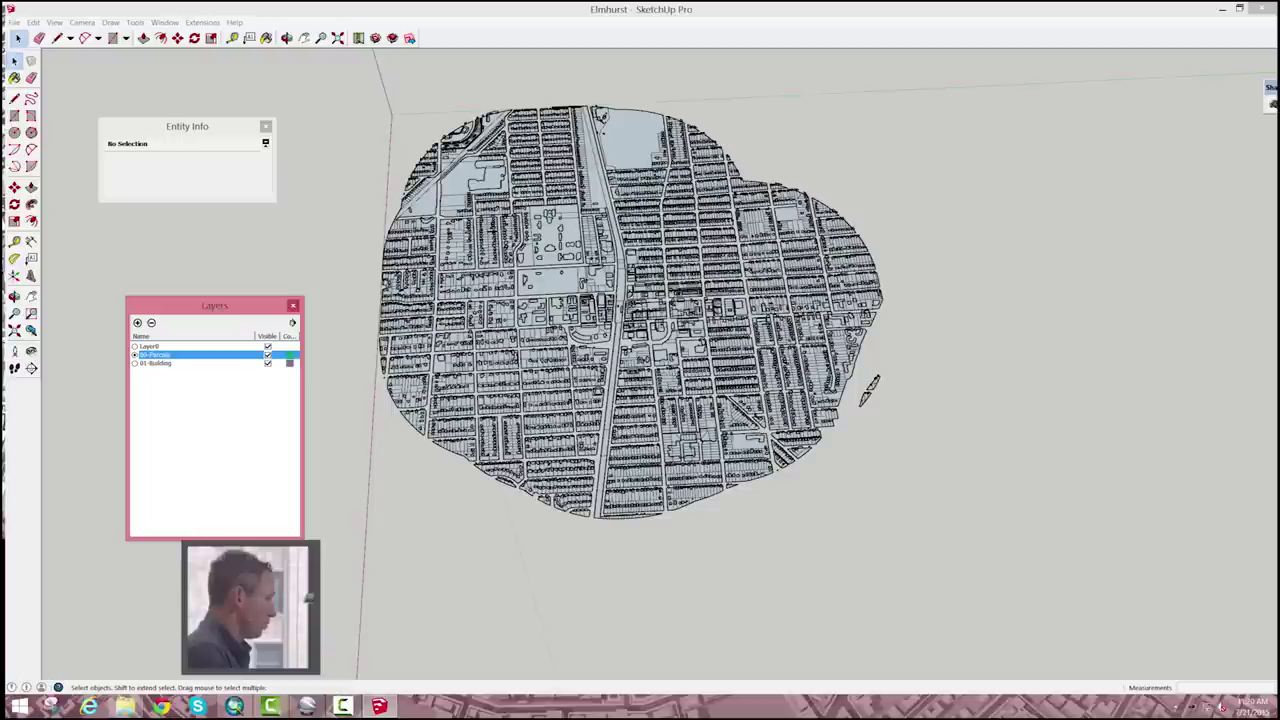
pyautogui.click(135, 364)
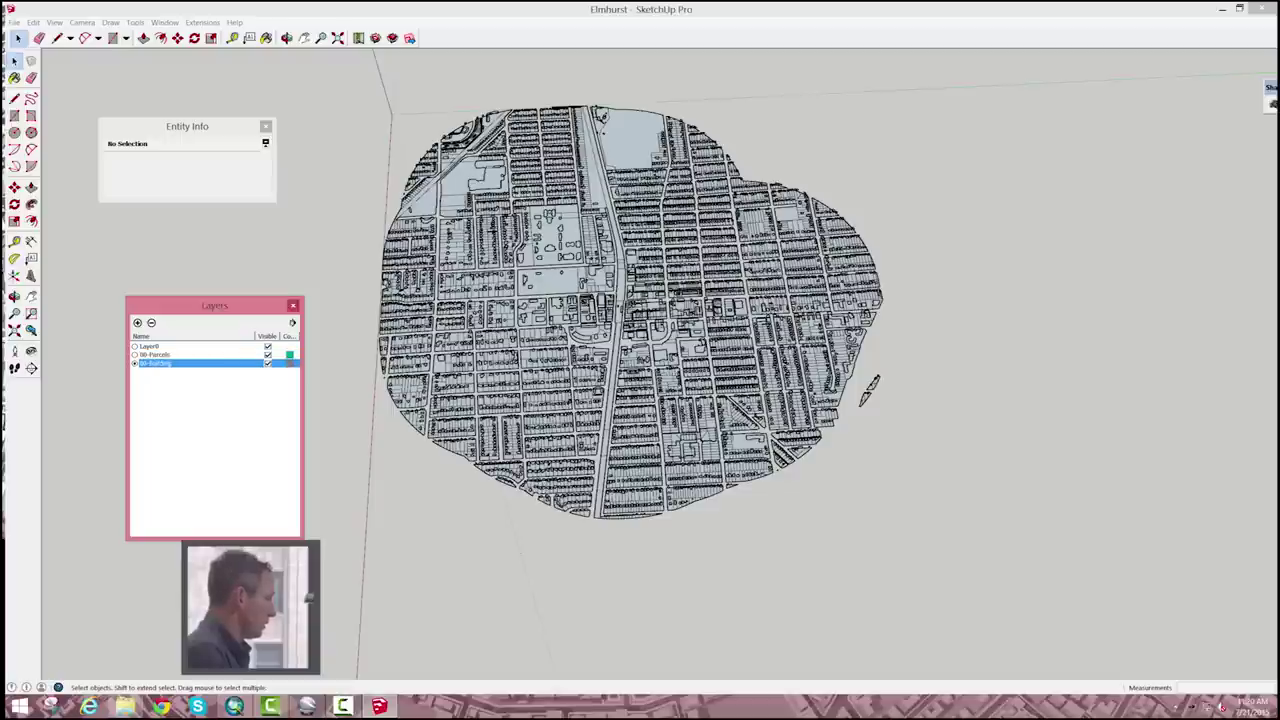
pyautogui.click(135, 355)
pyautogui.click(135, 346)
pyautogui.click(267, 355)
pyautogui.click(267, 363)
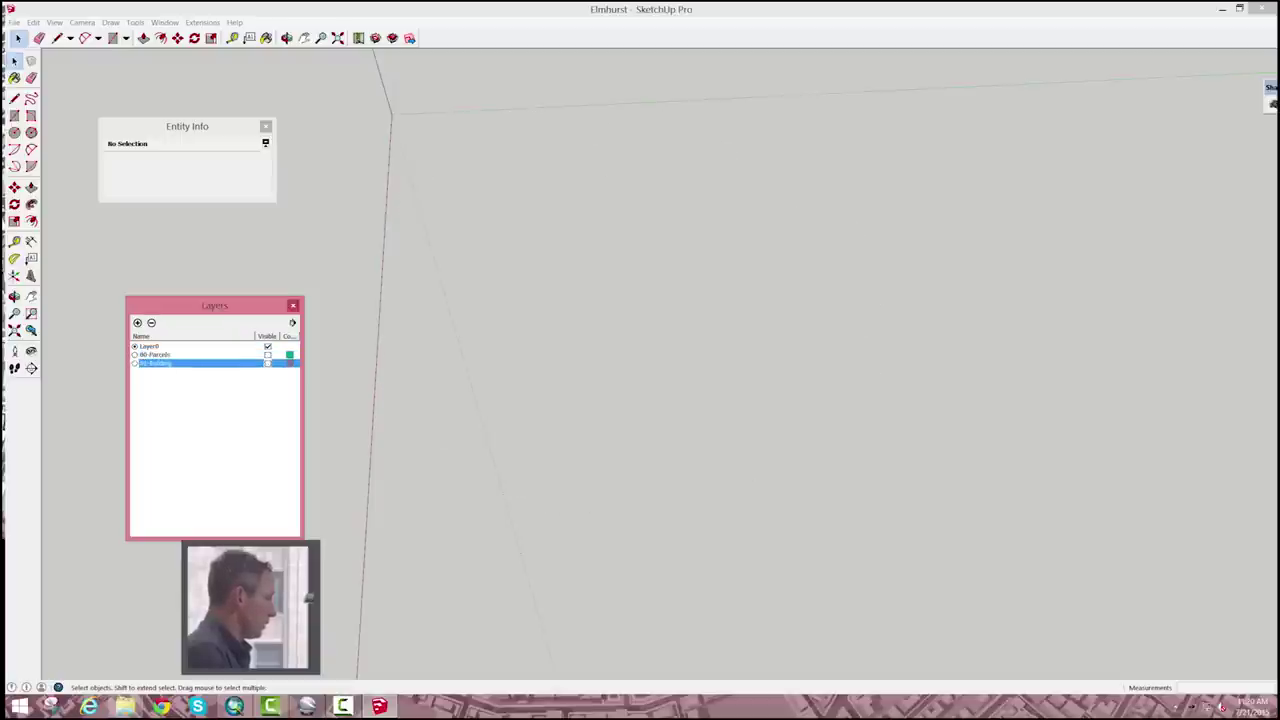
pyautogui.click(267, 363)
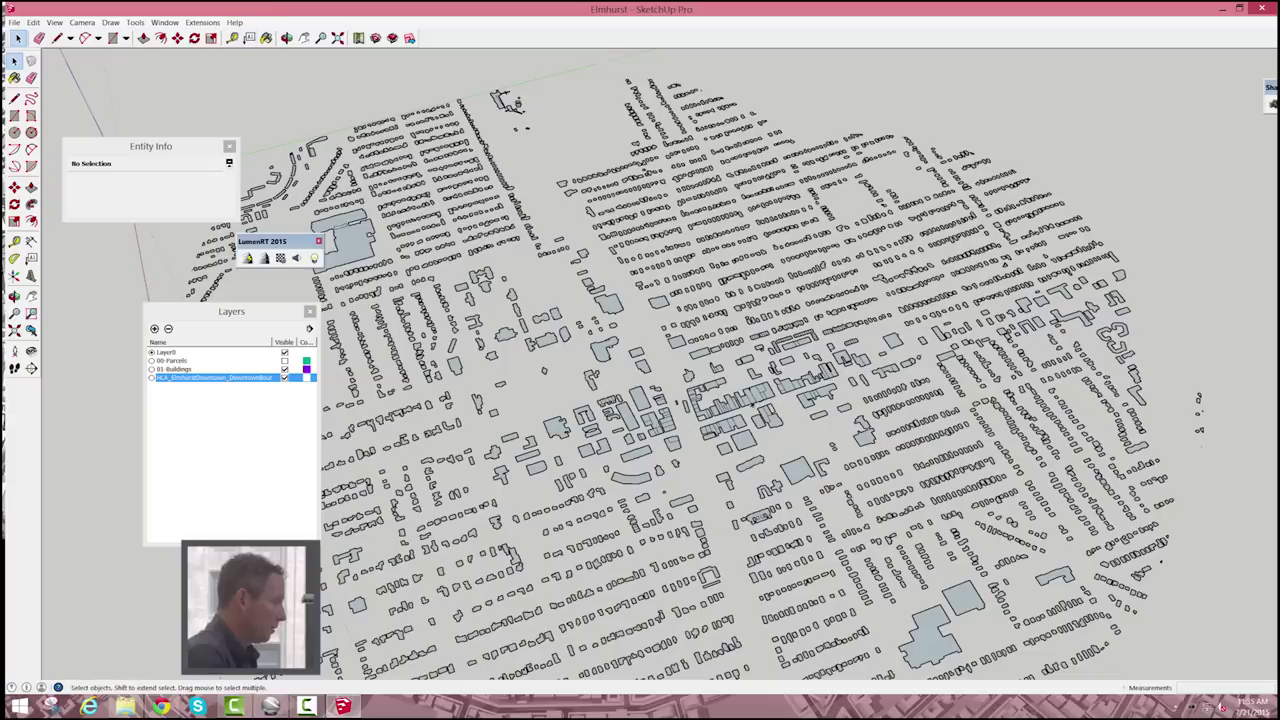
# Open the buildings group for editing and select a small block of building footprints along the near edge of the map.
pyautogui.doubleClick(758, 399)
pyautogui.scroll(-5, 758, 400)
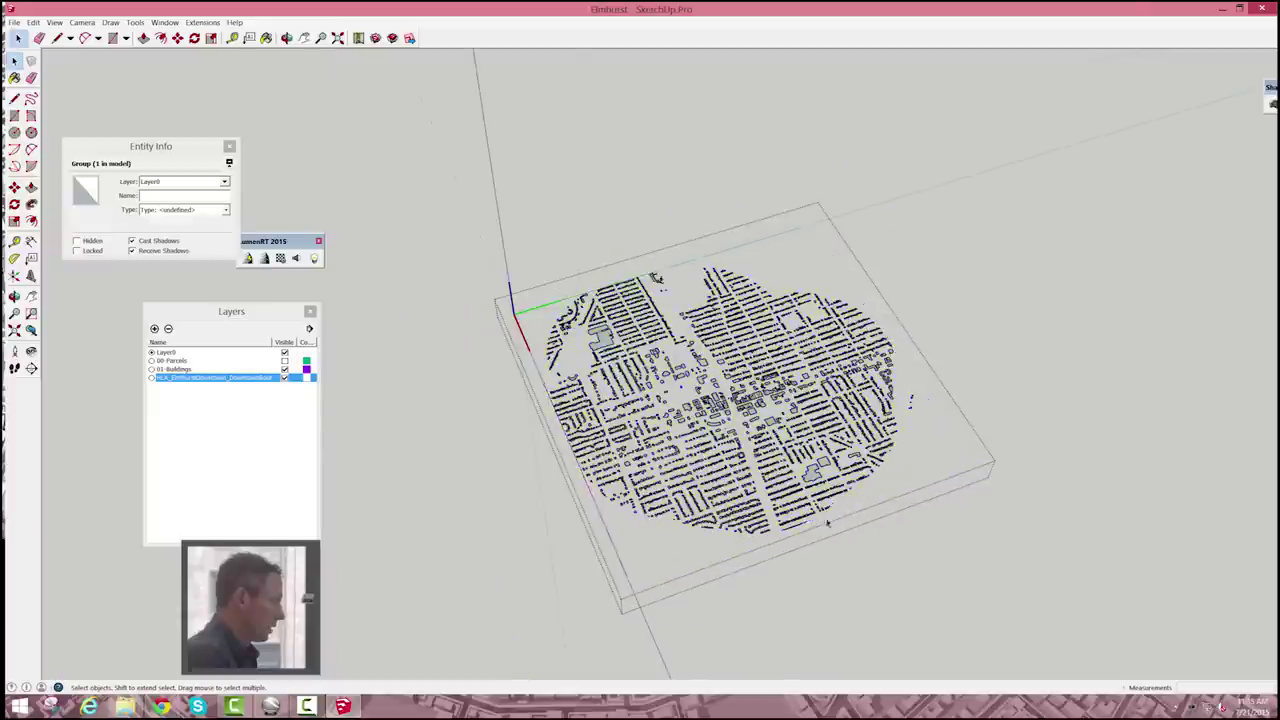
pyautogui.scroll(5, 790, 530)
pyautogui.scroll(3, 658, 390)
pyautogui.scroll(-3, 683, 396)
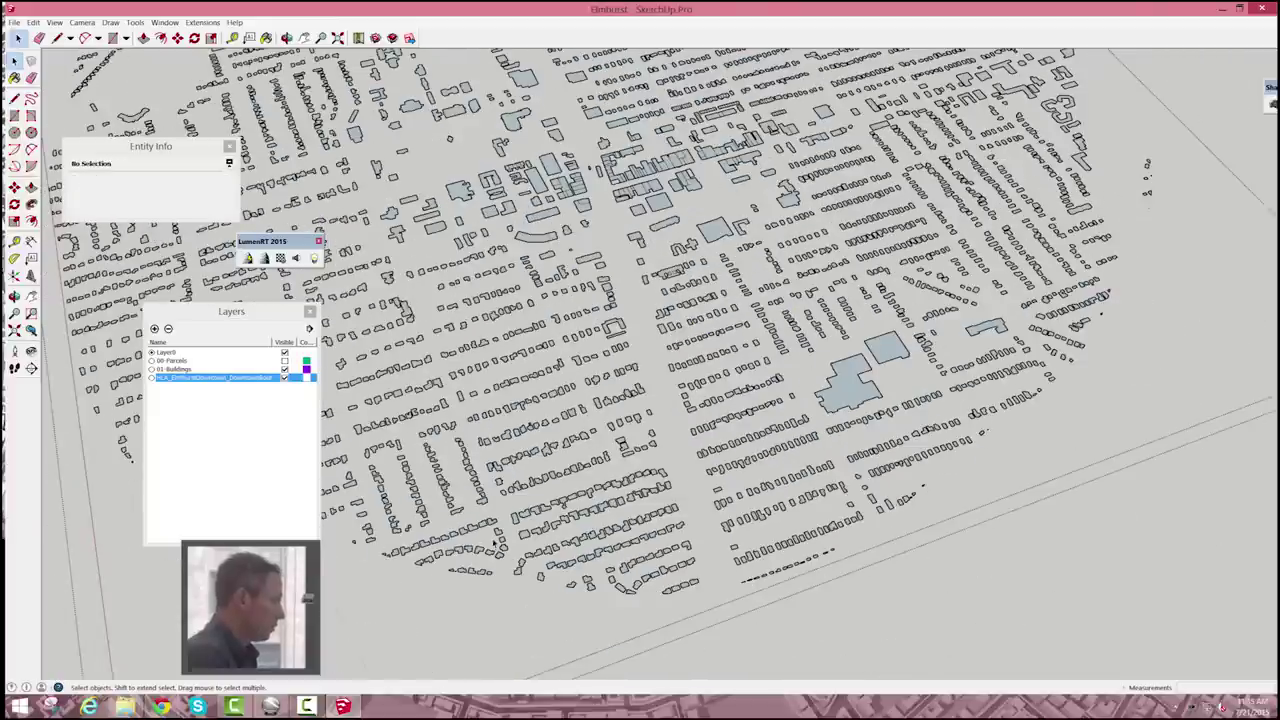
pyautogui.moveTo(657, 551)
pyautogui.mouseDown(button='middle')
pyautogui.moveTo(571, 376)
pyautogui.moveTo(549, 402)
pyautogui.mouseUp(button='middle')
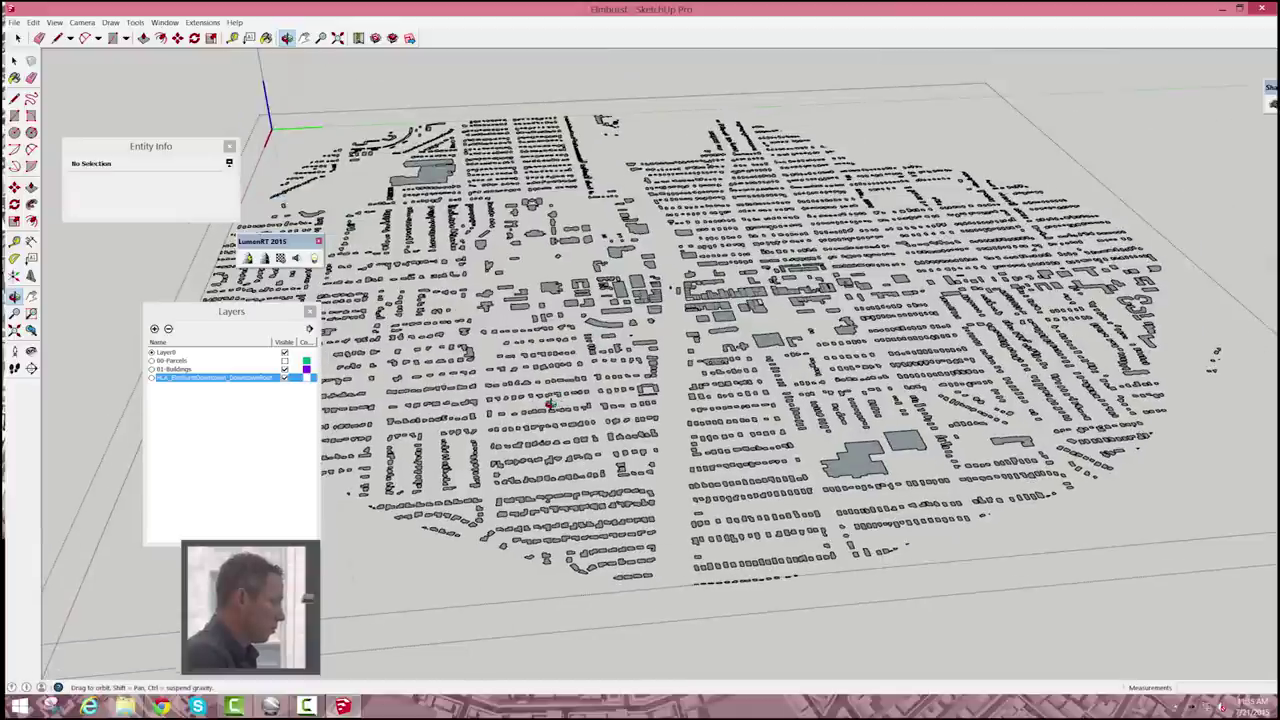
pyautogui.scroll(5, 545, 430)
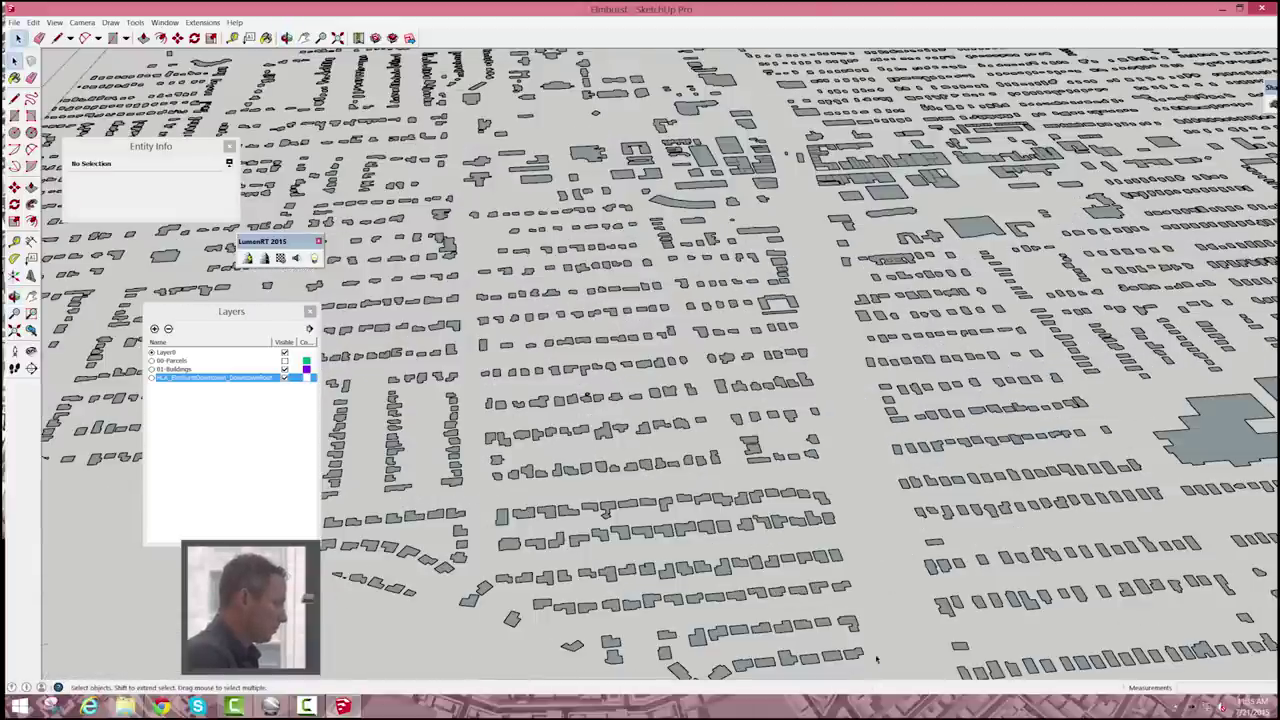
pyautogui.doubleClick(835, 555)
pyautogui.moveTo(480, 493); pyautogui.dragTo(857, 620)
# Select a larger section of building footprints around that block inside the buildings group.
pyautogui.scroll(-7, 855, 618)
pyautogui.scroll(3, 784, 600)
pyautogui.scroll(-3, 800, 604)
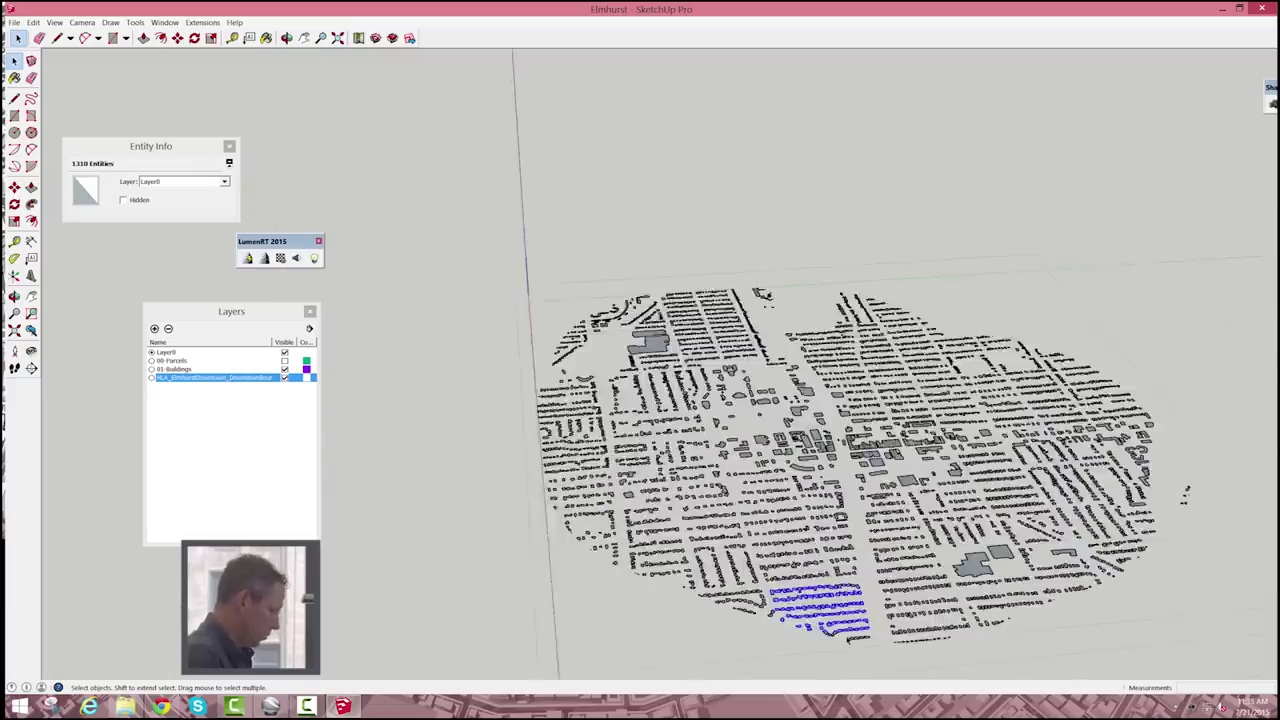
pyautogui.scroll(3, 828, 634)
pyautogui.moveTo(631, 255); pyautogui.dragTo(660, 396, button='middle')
pyautogui.scroll(-3, 662, 400)
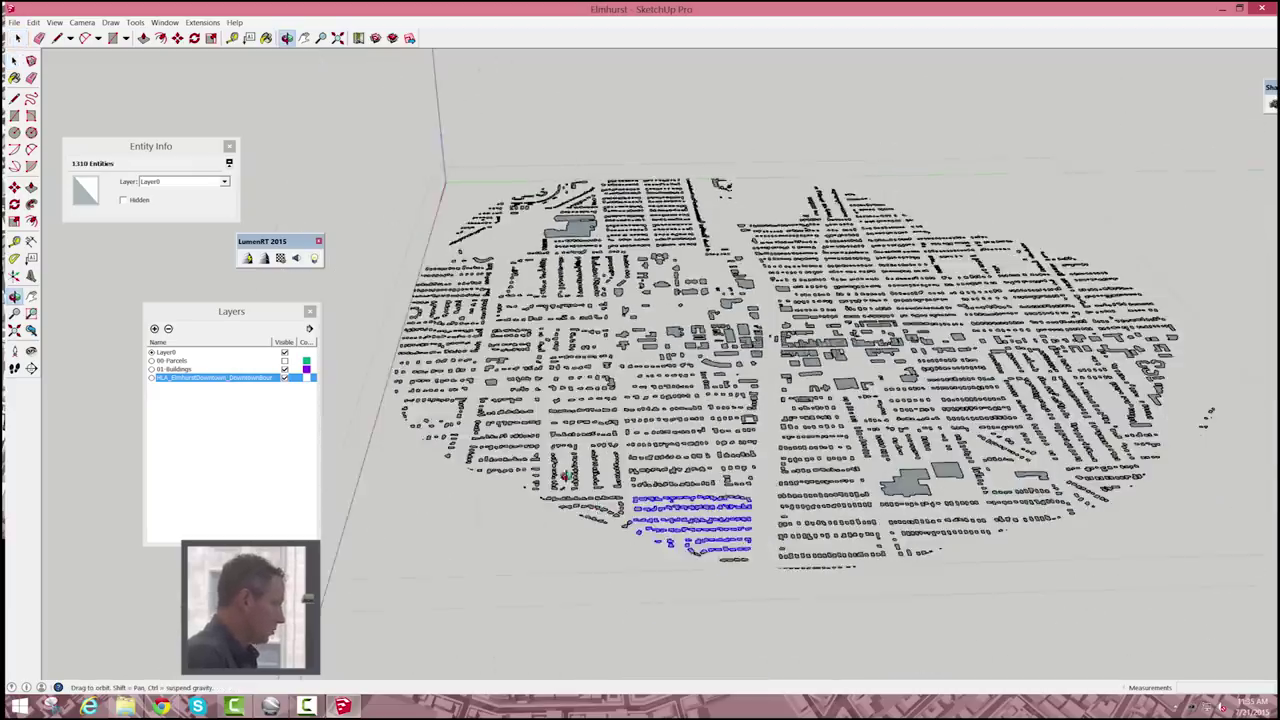
pyautogui.scroll(3, 570, 480)
pyautogui.moveTo(826, 601); pyautogui.dragTo(826, 601, button='middle')
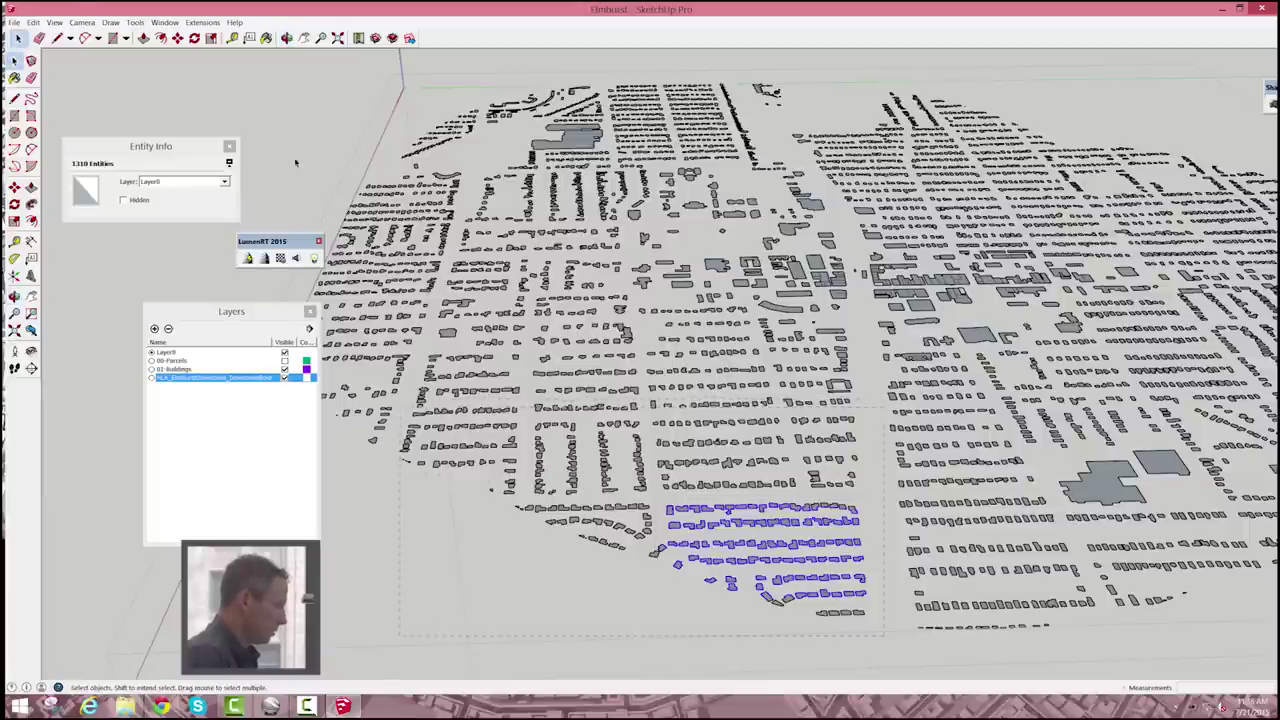
# Switch to the standard top view and add the footprints along the southeast edge of the map to the selection.
pyautogui.click(55, 22)
pyautogui.moveTo(82, 22)
pyautogui.moveTo(110, 57)
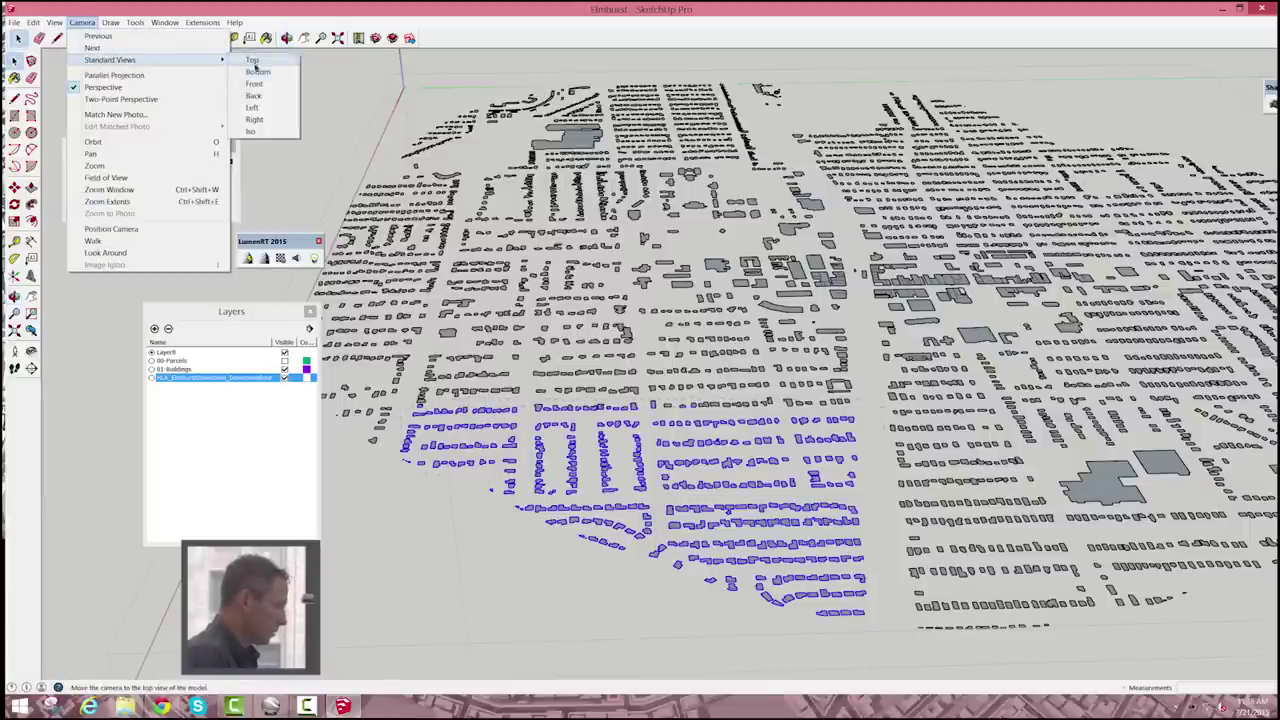
pyautogui.click(250, 57)
pyautogui.scroll(-3, 781, 405)
pyautogui.scroll(2, 732, 285)
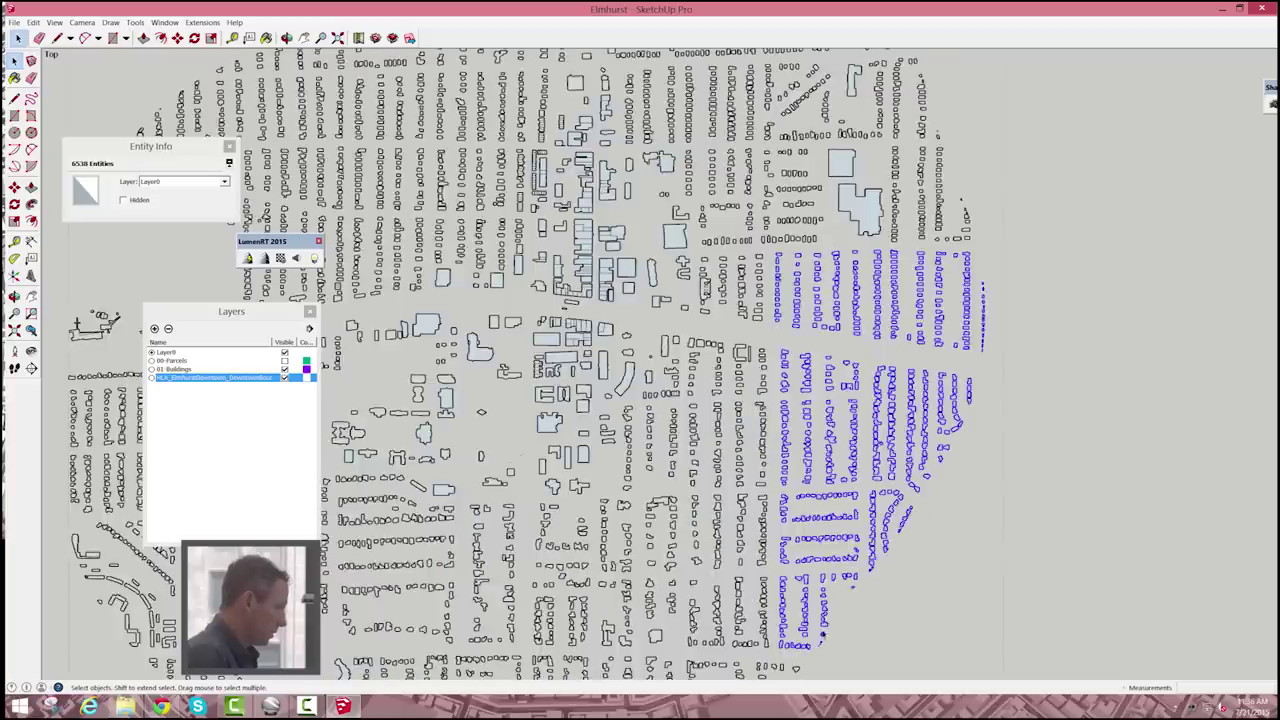
pyautogui.scroll(-4, 828, 574)
pyautogui.keyDown('shift'); pyautogui.moveTo(828, 574); pyautogui.dragTo(762, 326, button='middle'); pyautogui.keyUp('shift')
pyautogui.scroll(2, 716, 349)
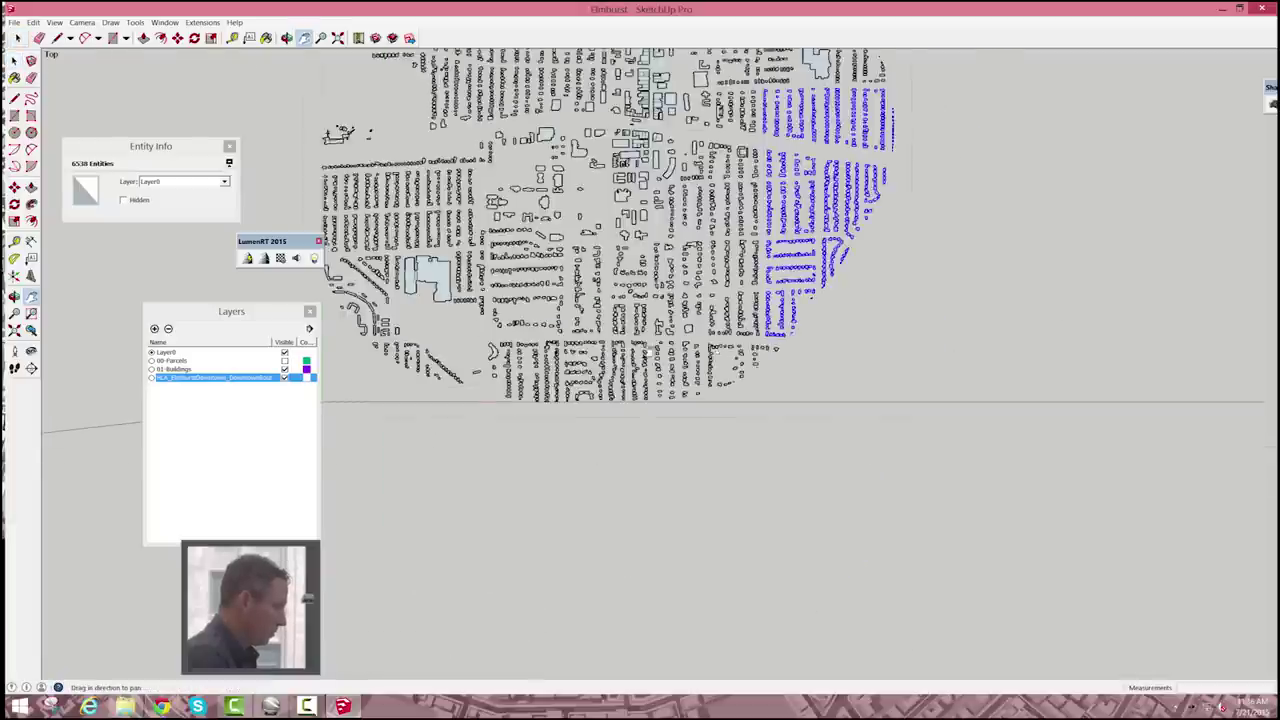
pyautogui.scroll(3, 686, 334)
pyautogui.press('space')
pyautogui.moveTo(686, 330); pyautogui.dragTo(877, 456)
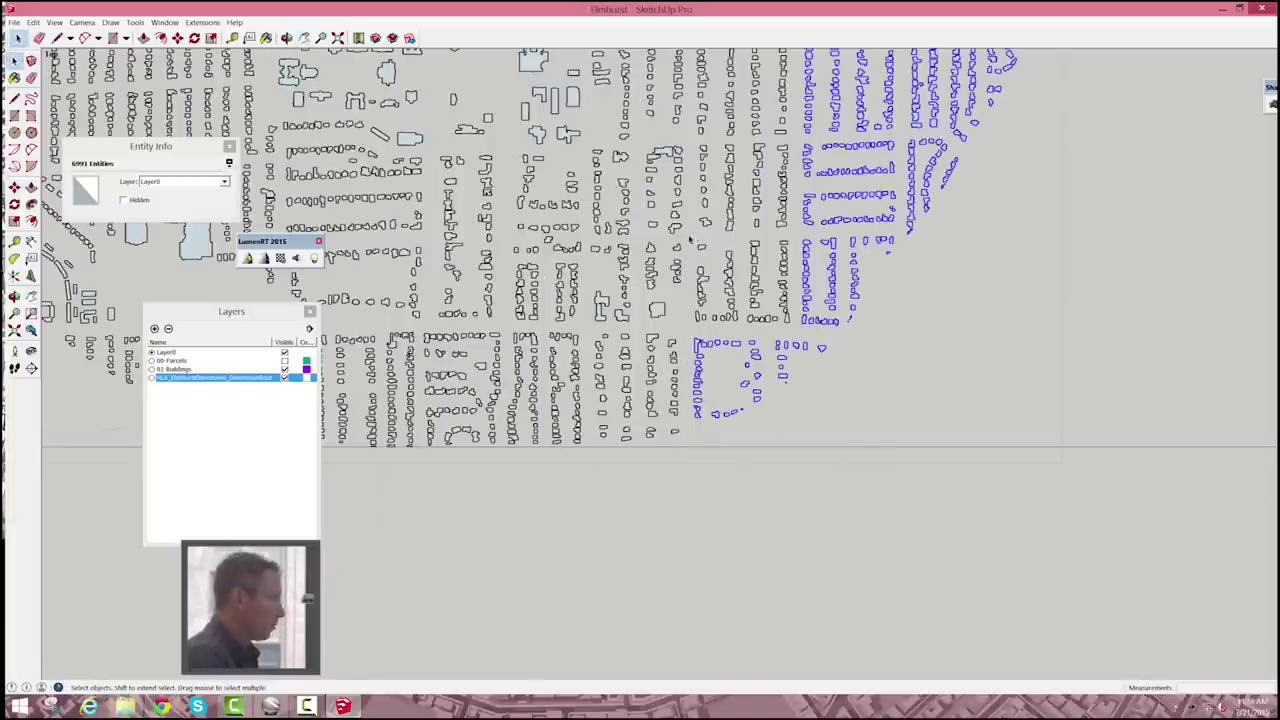
pyautogui.keyDown('shift'); pyautogui.moveTo(690, 240); pyautogui.dragTo(798, 340); pyautogui.keyUp('shift')
# Add the residential footprint rows on the east side, around the large northeastern buildings, to the selection.
pyautogui.scroll(-5, 798, 340)
pyautogui.scroll(5, 773, 203)
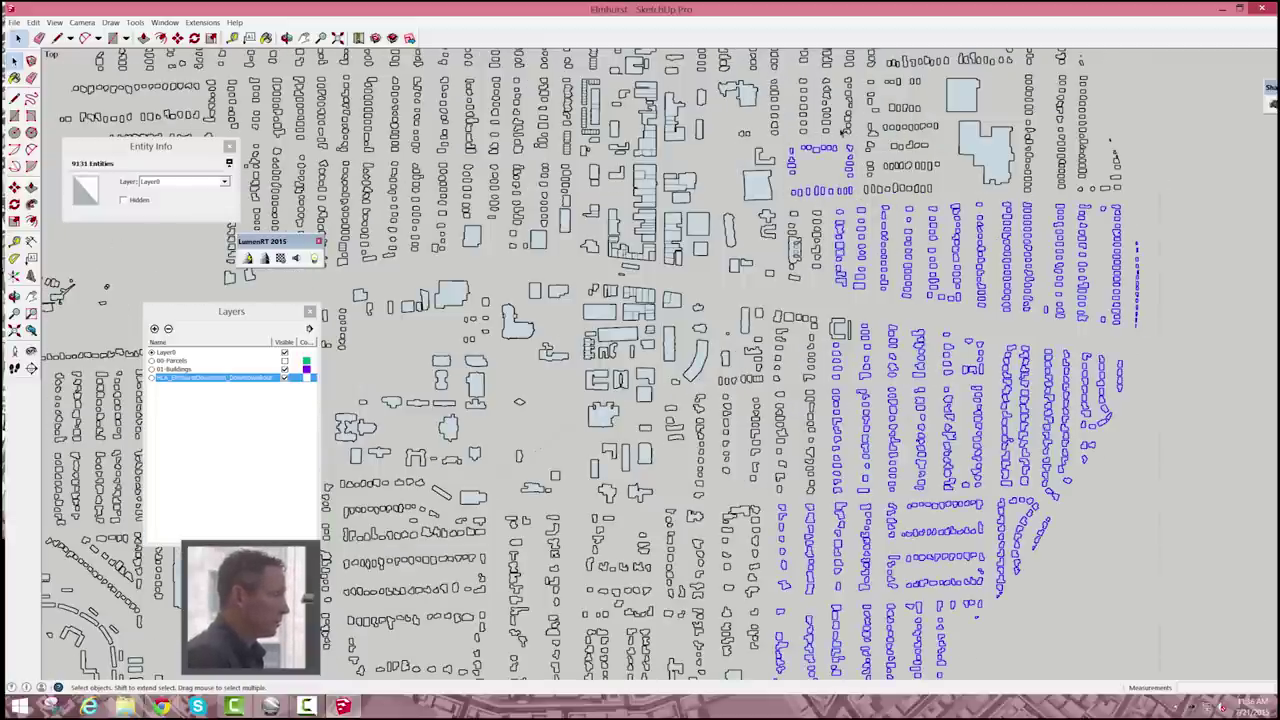
pyautogui.keyDown('shift'); pyautogui.moveTo(767, 73); pyautogui.dragTo(860, 139); pyautogui.keyUp('shift')
pyautogui.keyDown('shift'); pyautogui.moveTo(864, 71); pyautogui.dragTo(942, 196); pyautogui.keyUp('shift')
pyautogui.keyDown('shift'); pyautogui.moveTo(1024, 72); pyautogui.dragTo(1128, 192); pyautogui.keyUp('shift')
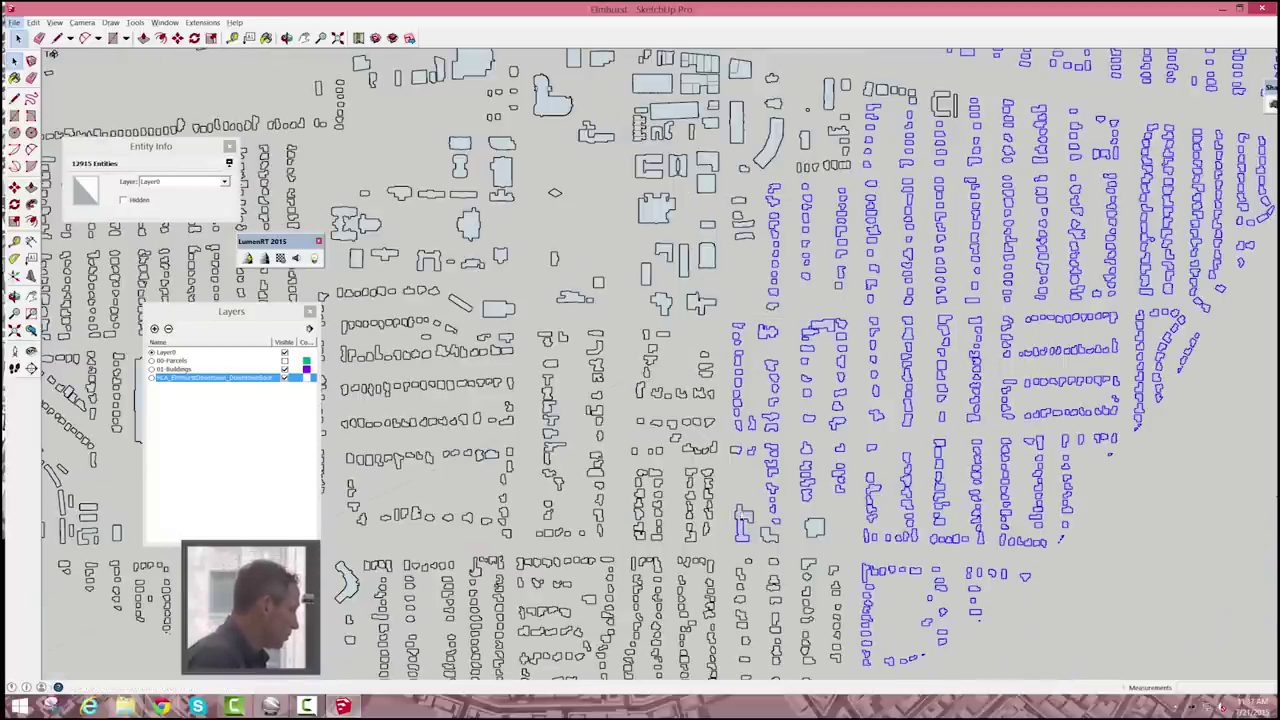
# Add the small residential footprints in the blocks along the southern edge of the map to the selection.
pyautogui.keyDown('shift'); pyautogui.moveTo(676, 458); pyautogui.dragTo(724, 556); pyautogui.keyUp('shift')
pyautogui.scroll(-3, 756, 515)
pyautogui.scroll(3, 764, 562)
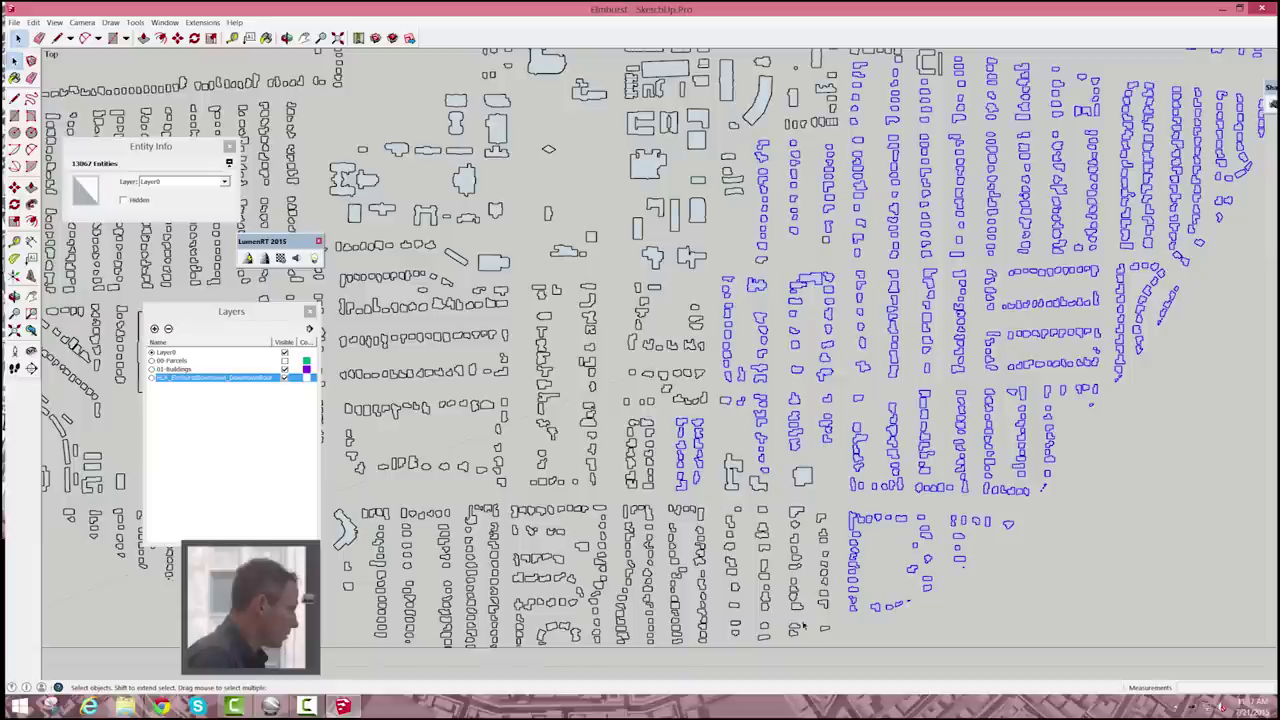
pyautogui.keyDown('shift'); pyautogui.moveTo(715, 498); pyautogui.dragTo(834, 643); pyautogui.keyUp('shift')
pyautogui.keyDown('shift'); pyautogui.moveTo(688, 661); pyautogui.dragTo(606, 498); pyautogui.keyUp('shift')
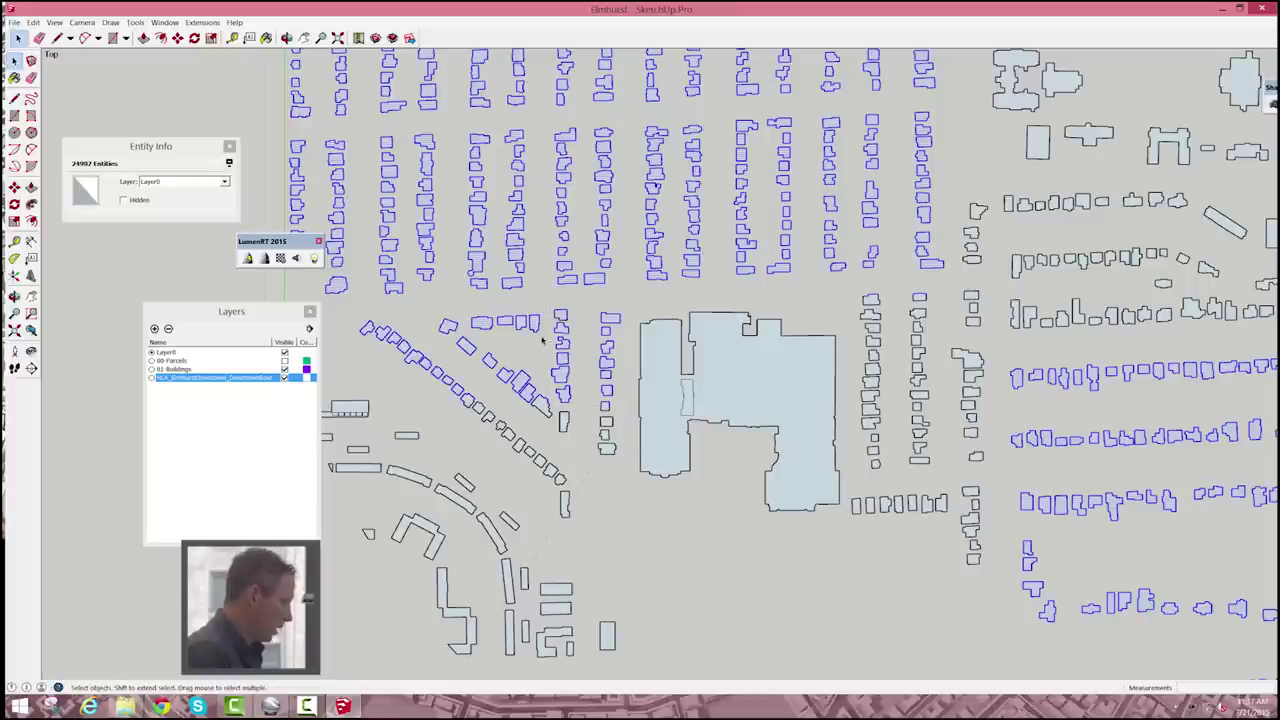
# Add the diagonal rows of house footprints west of the large southwestern building to the selection.
pyautogui.keyDown('ctrl'); pyautogui.moveTo(592, 396); pyautogui.dragTo(350, 306); pyautogui.keyUp('ctrl')
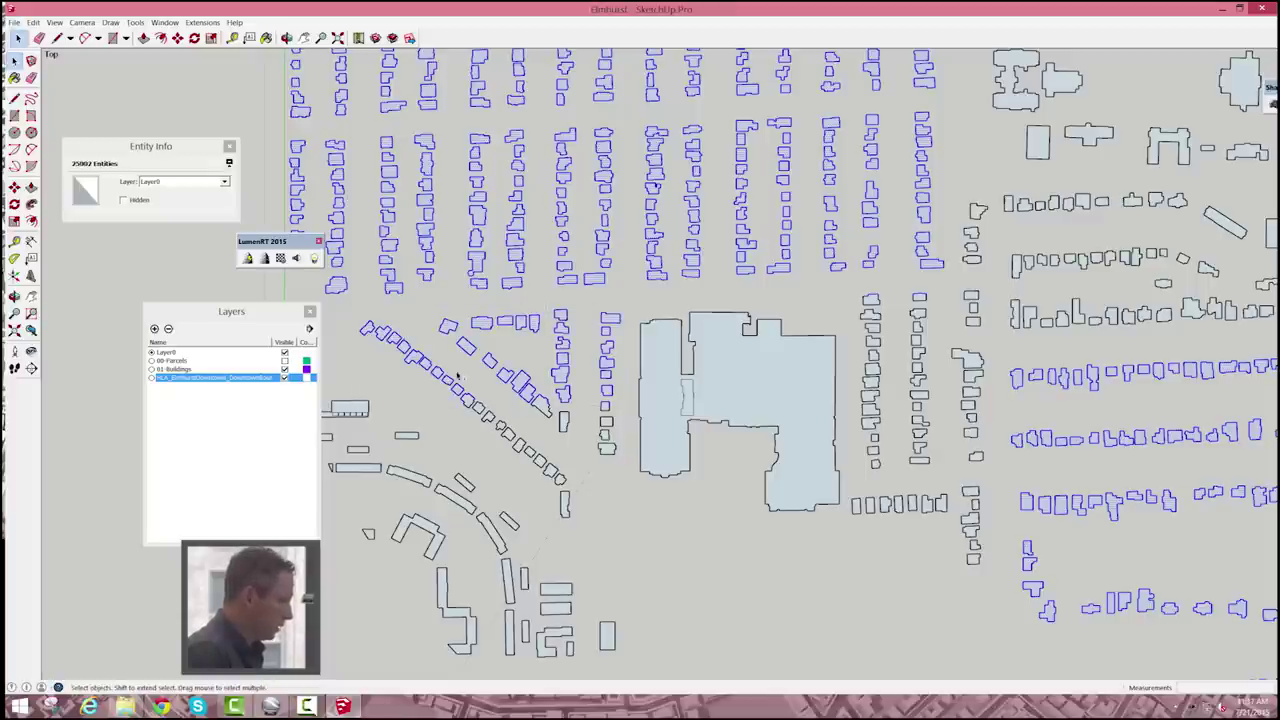
pyautogui.keyDown('ctrl'); pyautogui.moveTo(450, 352); pyautogui.dragTo(631, 470); pyautogui.keyUp('ctrl')
pyautogui.keyDown('ctrl'); pyautogui.moveTo(596, 527); pyautogui.dragTo(530, 438); pyautogui.keyUp('ctrl')
pyautogui.scroll(-3, 598, 494)
pyautogui.scroll(-3, 660, 580)
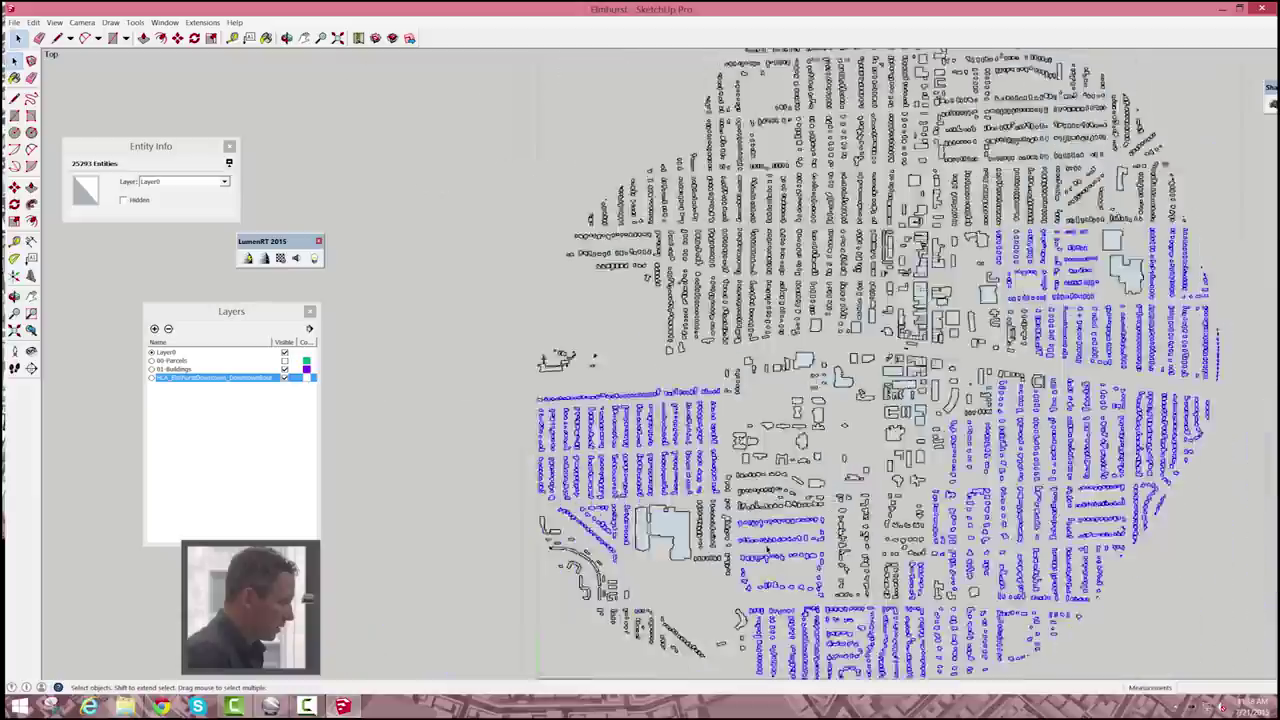
# Add the remaining house footprint rows flanking the large southwestern building and the blocks east of it to the selection.
pyautogui.scroll(4, 738, 542)
pyautogui.keyDown('ctrl'); pyautogui.moveTo(671, 425); pyautogui.dragTo(597, 569); pyautogui.keyUp('ctrl')
pyautogui.keyDown('ctrl'); pyautogui.moveTo(595, 601); pyautogui.dragTo(669, 565); pyautogui.keyUp('ctrl')
pyautogui.keyDown('ctrl'); pyautogui.moveTo(672, 366); pyautogui.dragTo(694, 640); pyautogui.keyUp('ctrl')
pyautogui.keyDown('ctrl'); pyautogui.moveTo(697, 360); pyautogui.dragTo(843, 460); pyautogui.keyUp('ctrl')
pyautogui.keyDown('ctrl'); pyautogui.moveTo(836, 402); pyautogui.dragTo(944, 411); pyautogui.keyUp('ctrl')
pyautogui.scroll(-5, 889, 391)
# Extrude the selected footprints with Incremented Random Push-Pull, using a maximum height of -35, a minimum of -15 and an increment of 0.
pyautogui.click(202, 22)
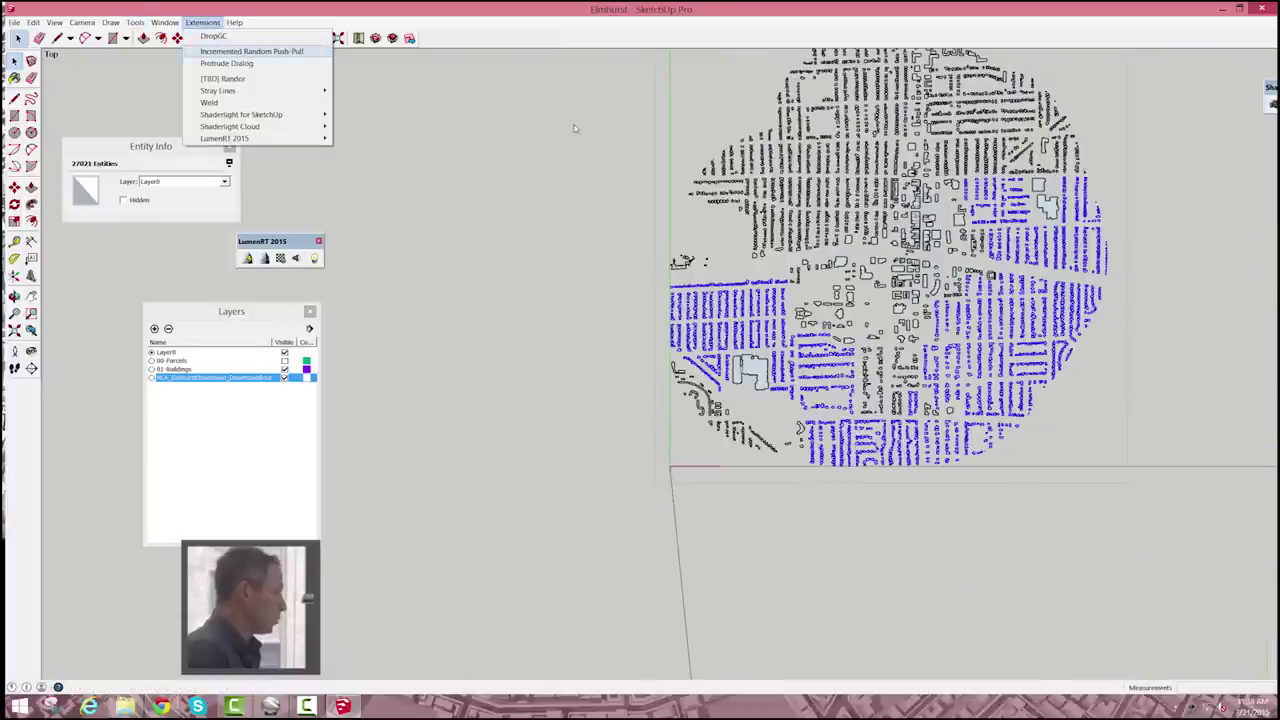
pyautogui.press('Return')
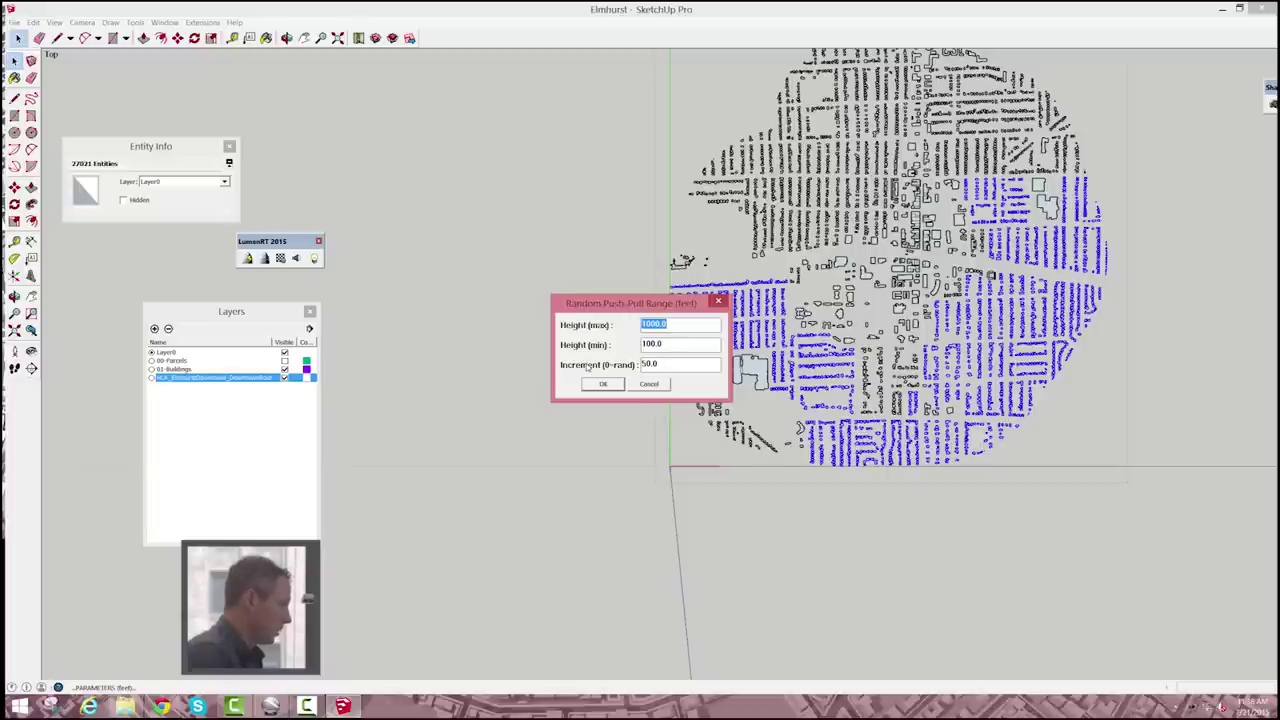
pyautogui.press('Tab')
pyautogui.press('Tab')
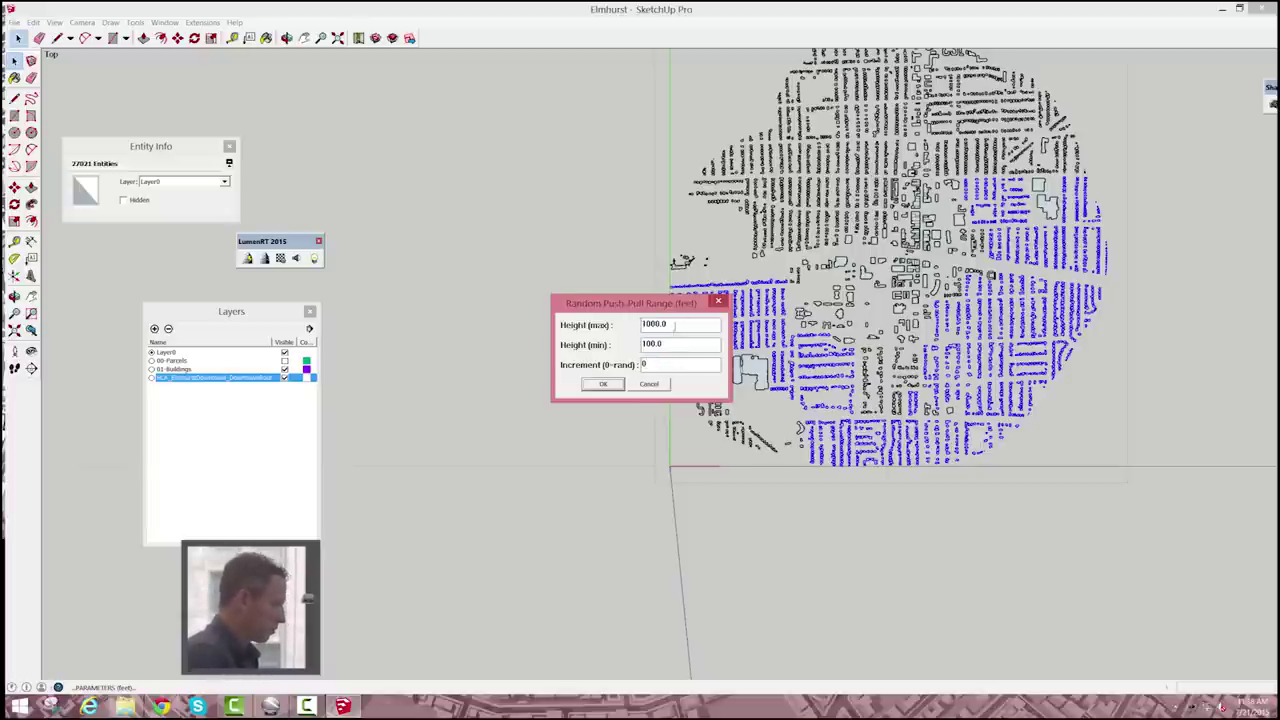
pyautogui.moveTo(674, 326); pyautogui.dragTo(518, 311)
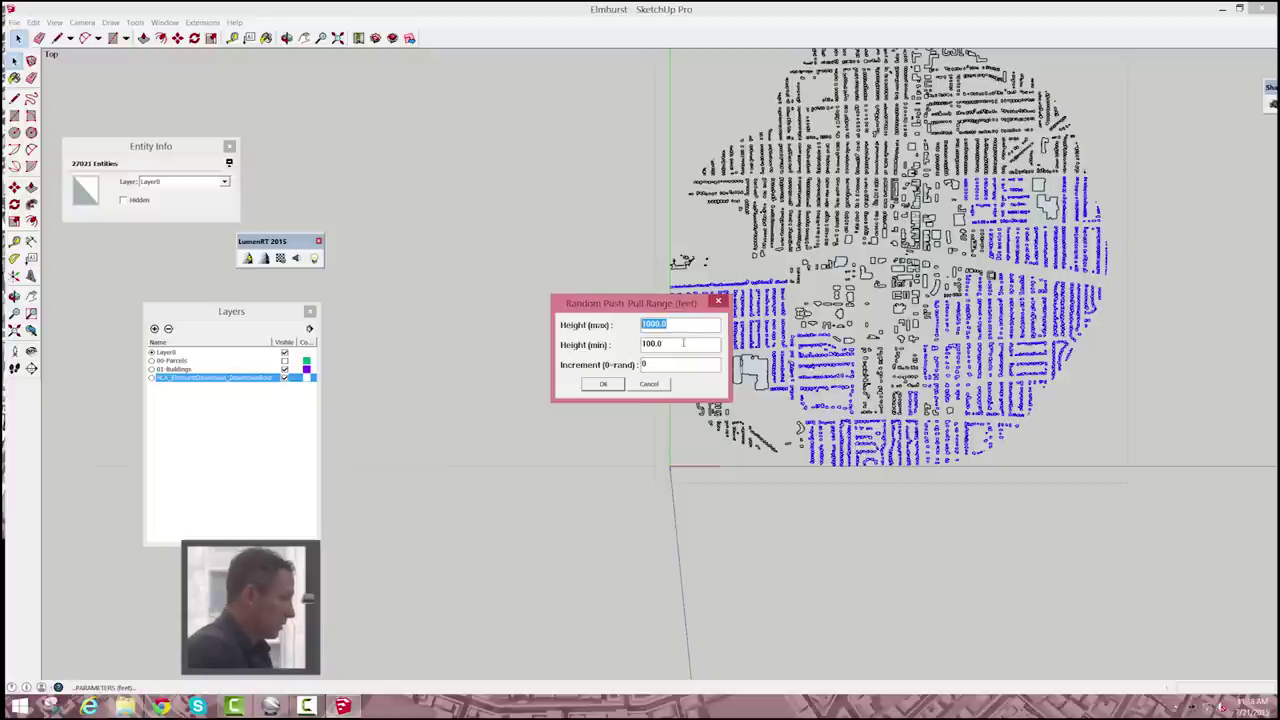
pyautogui.press('BackSpace')
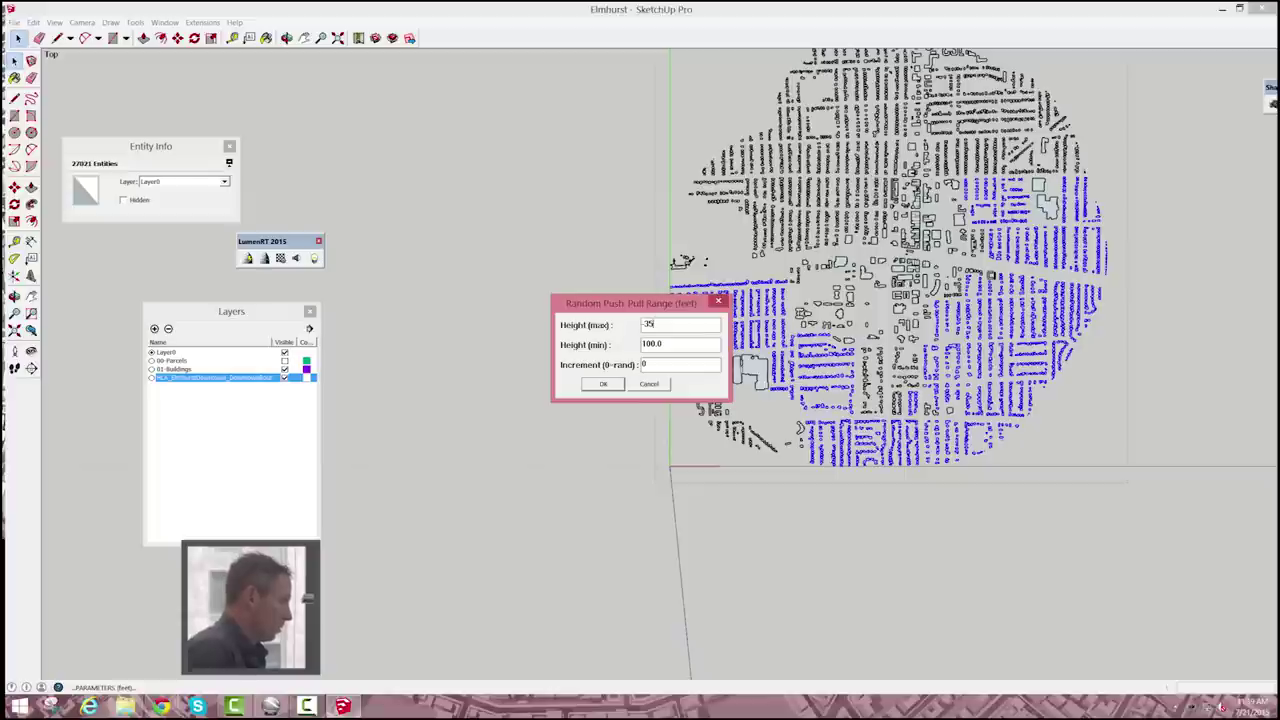
pyautogui.press('Tab')
pyautogui.write('15')
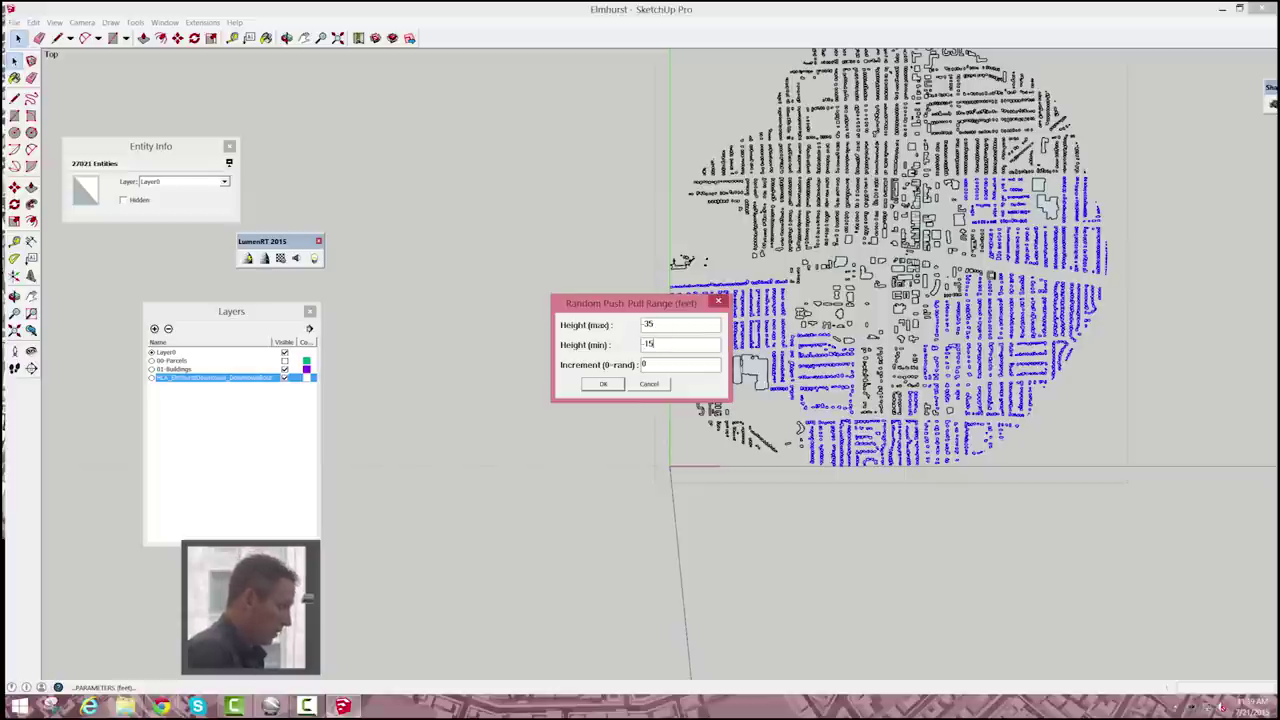
pyautogui.click(603, 385)
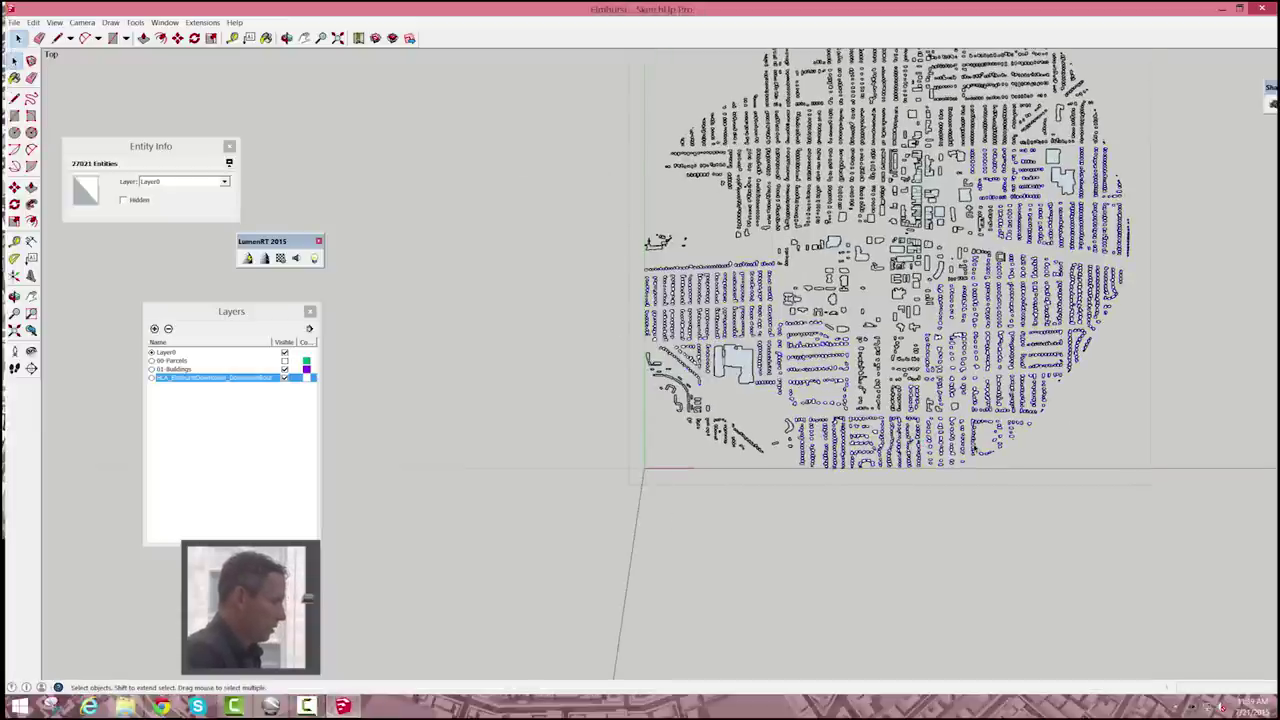
# Examine the extruded residential buildings up close and across the whole map from several angles.
pyautogui.scroll(4, 970, 445)
pyautogui.scroll(1, 962, 475)
pyautogui.moveTo(912, 504); pyautogui.dragTo(752, 4, button='middle')
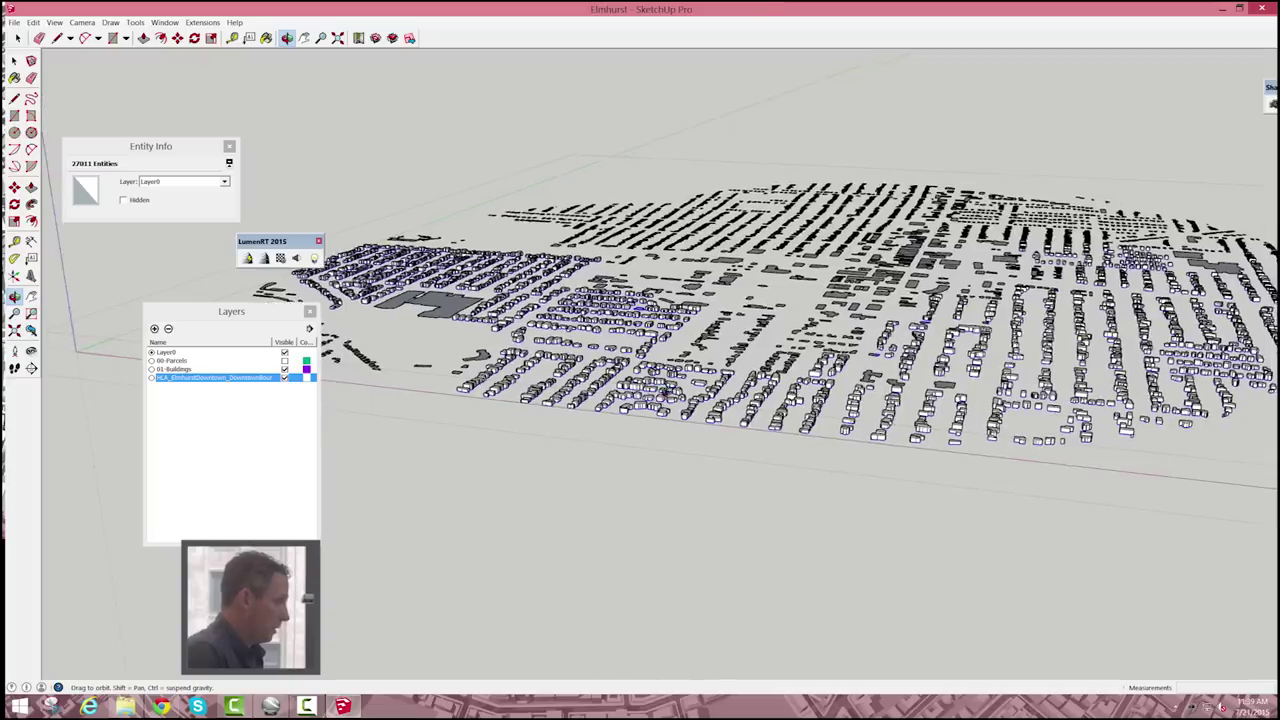
pyautogui.scroll(6, 663, 393)
pyautogui.scroll(4, 670, 396)
pyautogui.moveTo(686, 386); pyautogui.dragTo(633, 399, button='middle')
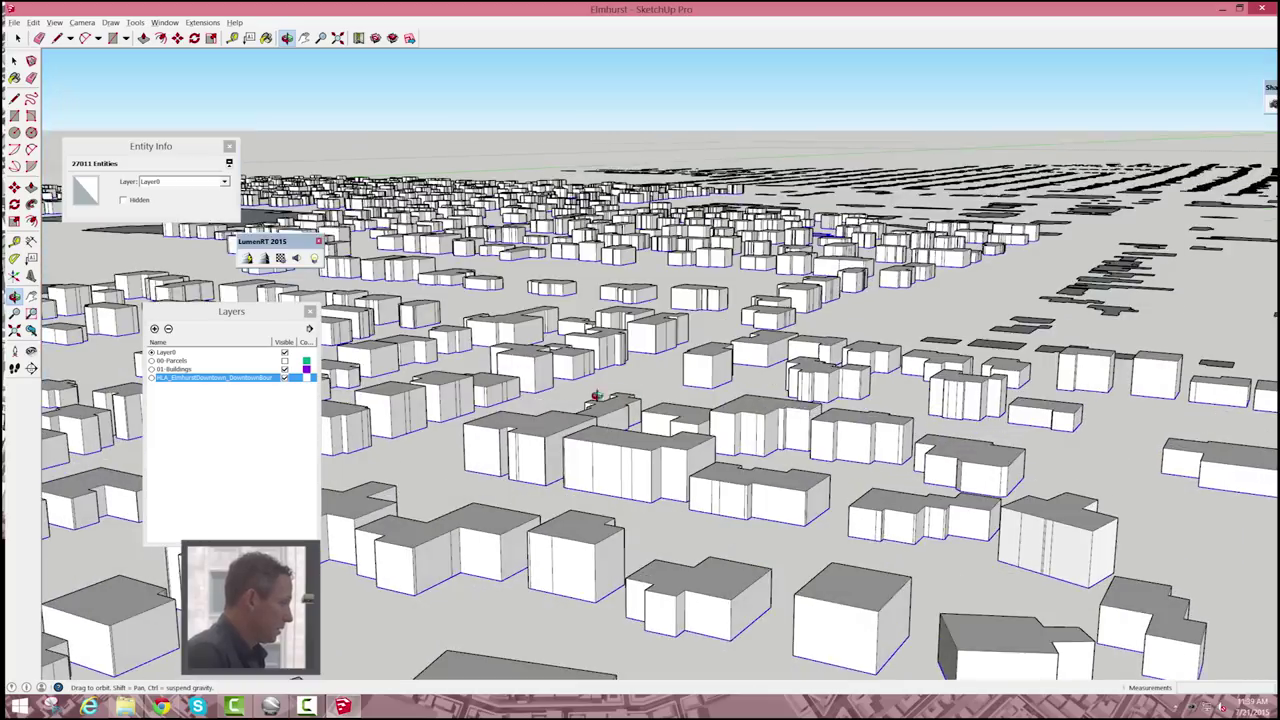
pyautogui.scroll(2, 750, 414)
pyautogui.moveTo(743, 418); pyautogui.dragTo(825, 520, button='middle')
pyautogui.scroll(-5, 825, 518)
pyautogui.scroll(6, 910, 450)
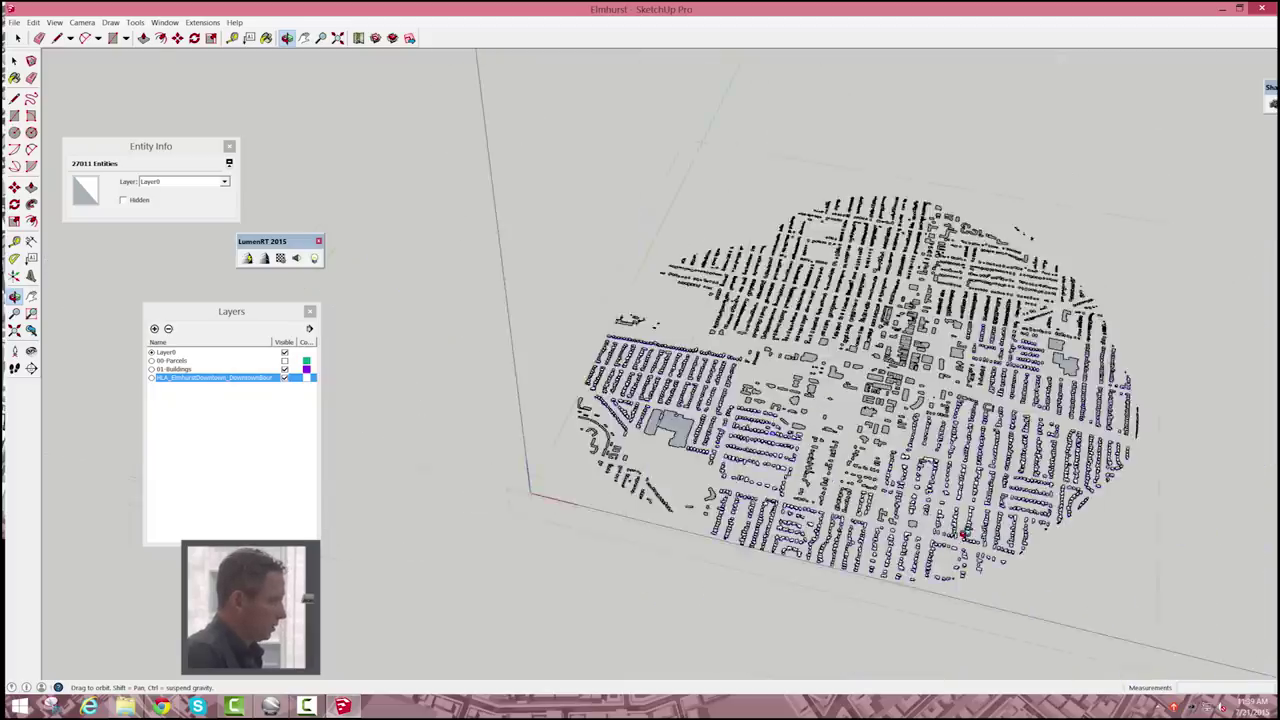
pyautogui.scroll(3, 917, 445)
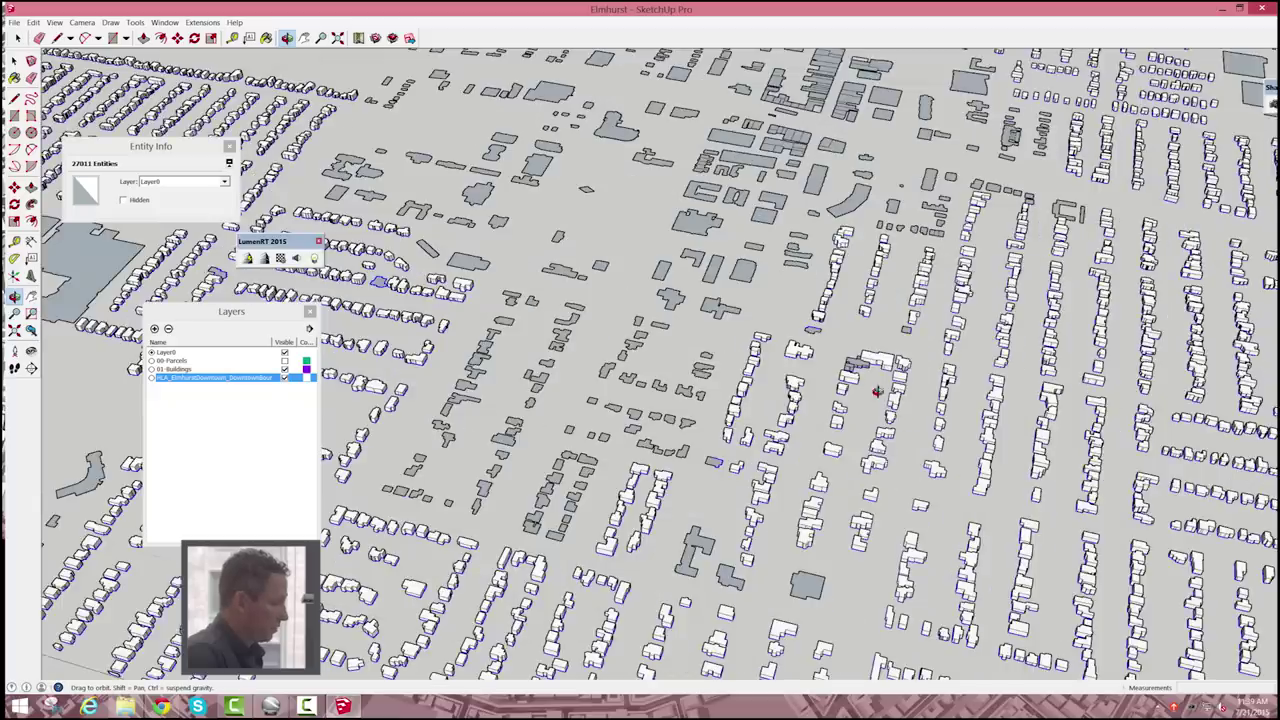
pyautogui.scroll(3, 878, 391)
pyautogui.scroll(-5, 873, 310)
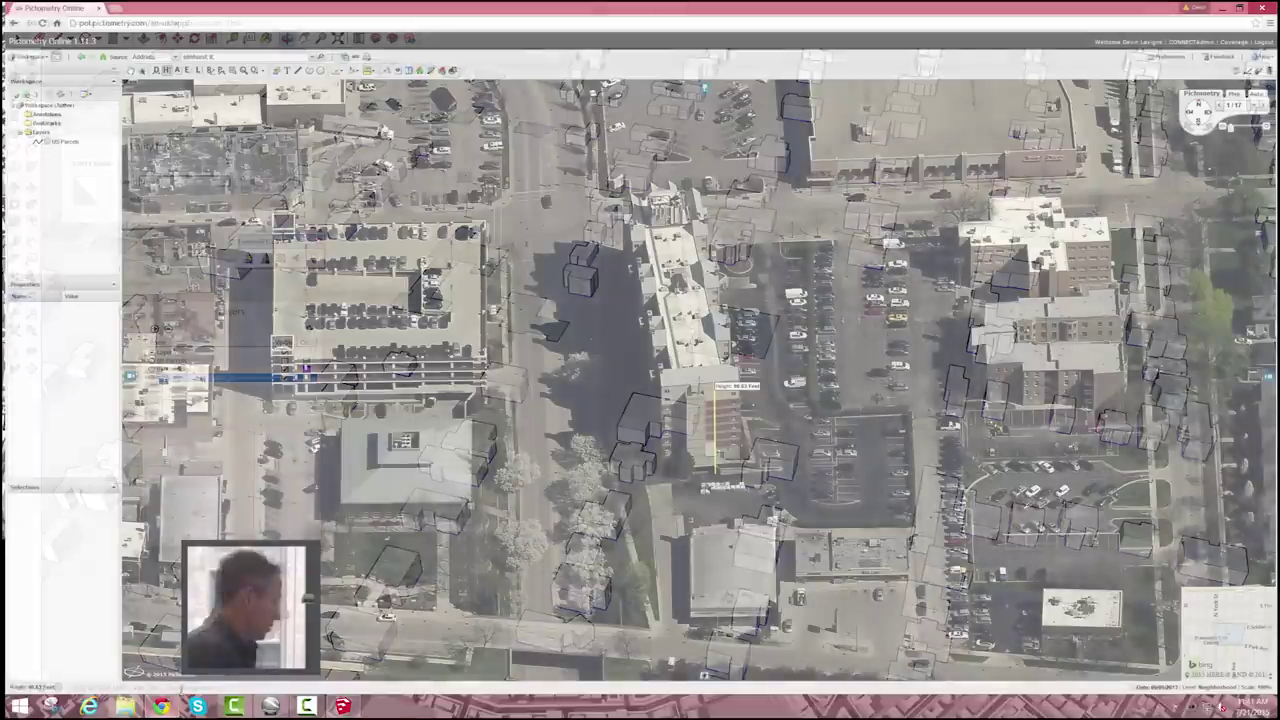
# In Pictometry Online, rotate the oblique aerial image of downtown to face south and look through the available capture dates.
pyautogui.scroll(-1, 920, 380)
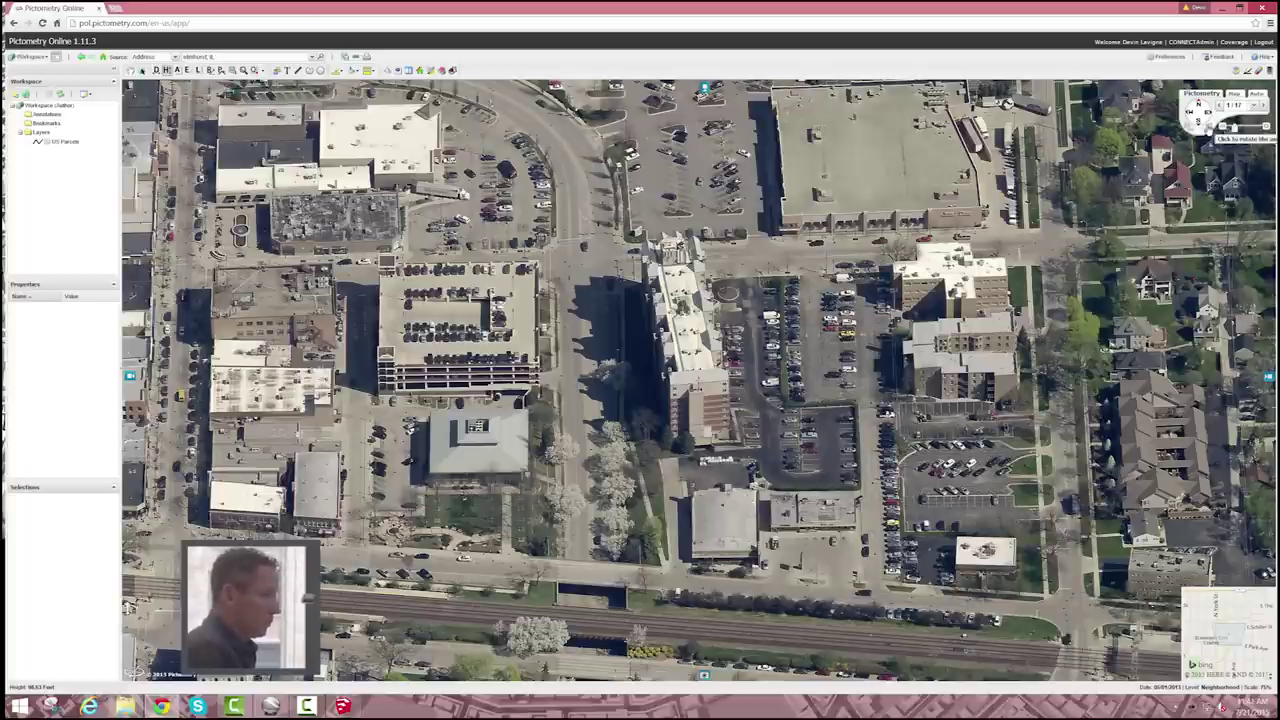
pyautogui.click(1208, 128)
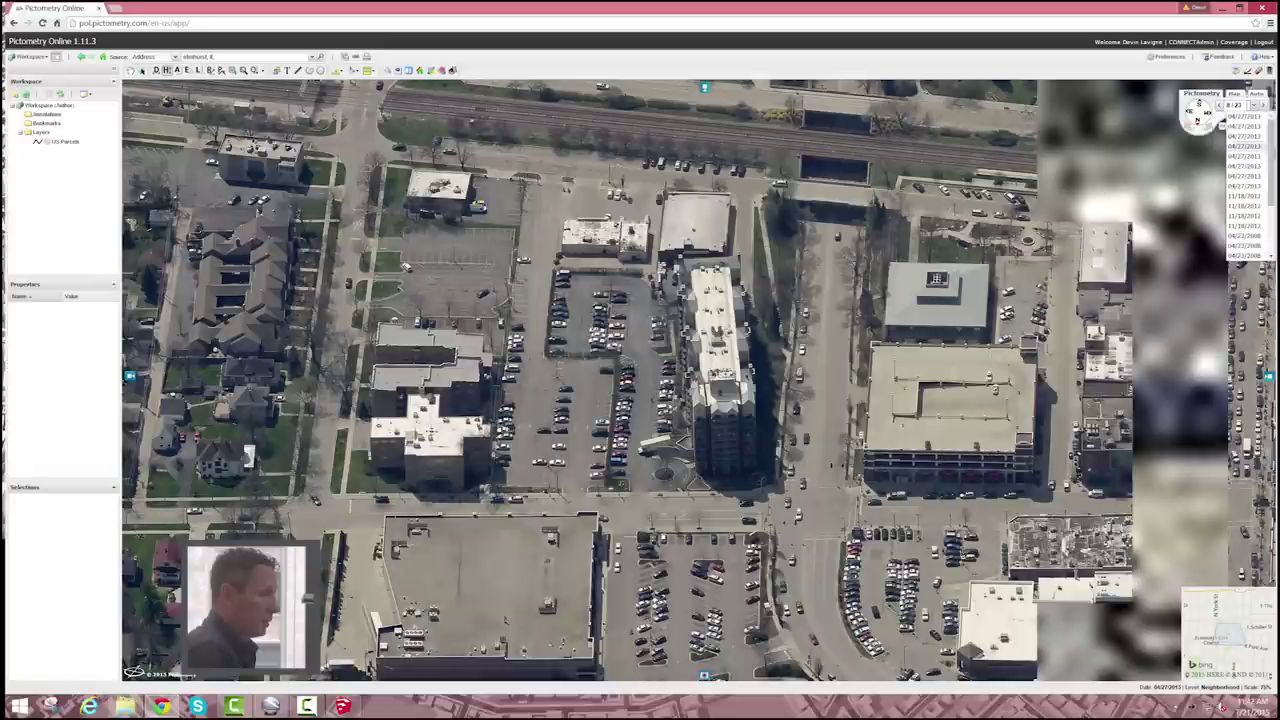
pyautogui.scroll(-4, 1245, 185)
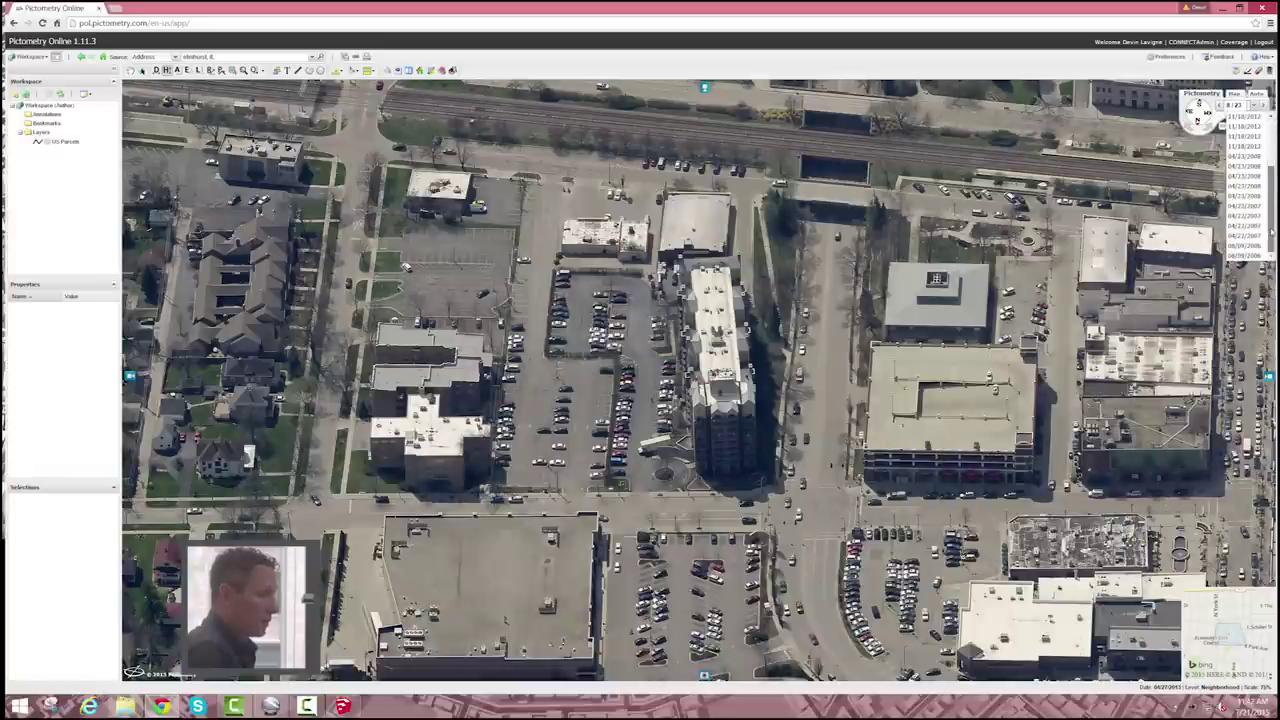
# Go to bing.com/maps and search for Elmhurst, IL.
pyautogui.click(104, 22)
pyautogui.write('bing.com/maps')
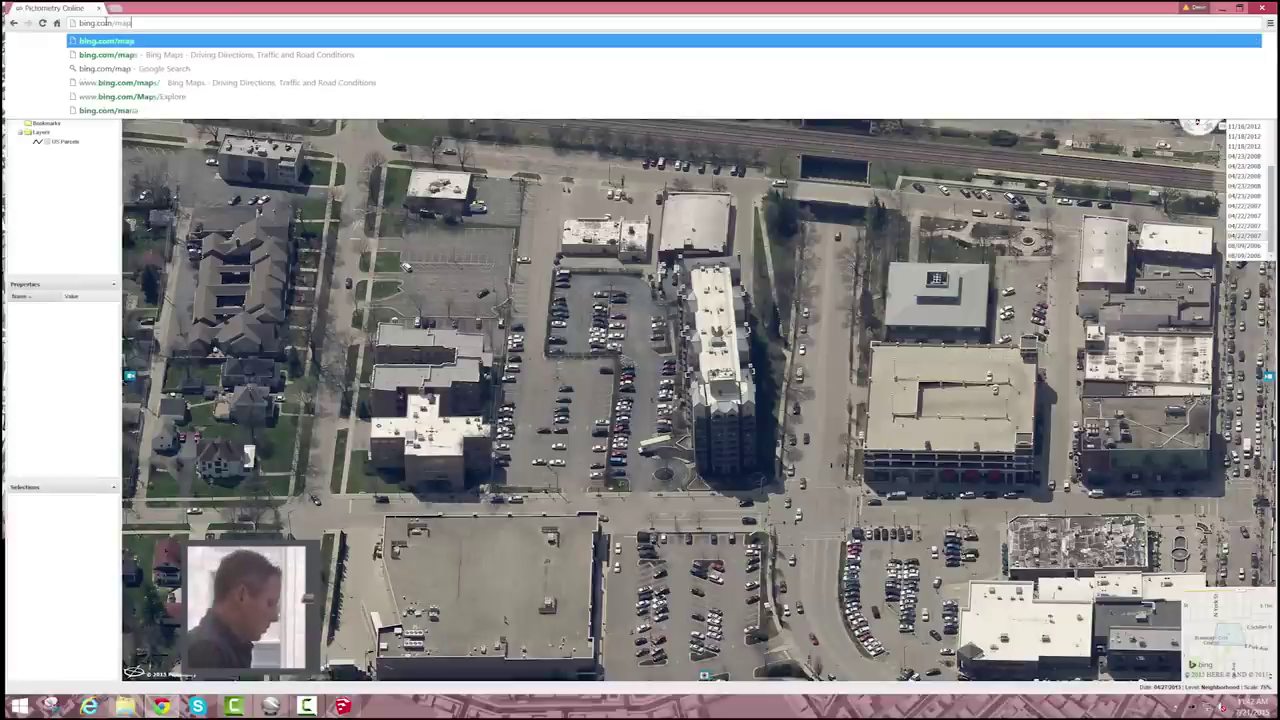
pyautogui.press('Return')
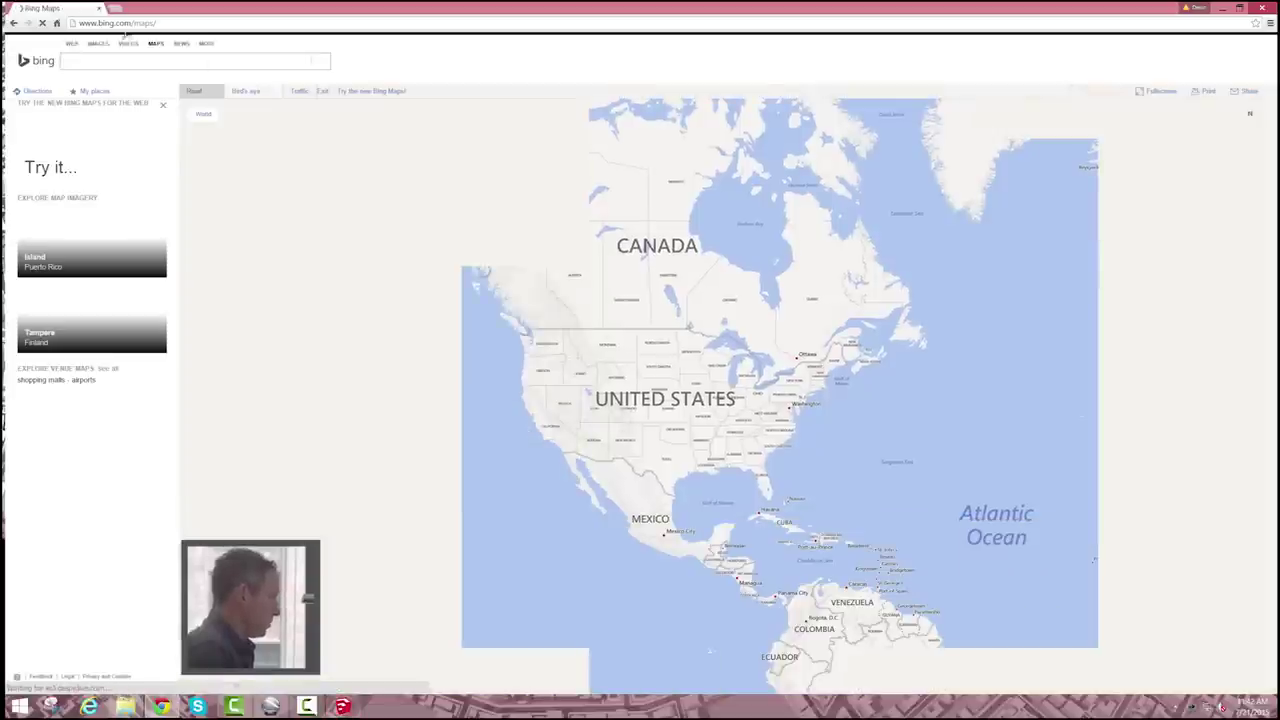
pyautogui.click(90, 60)
pyautogui.write('el')
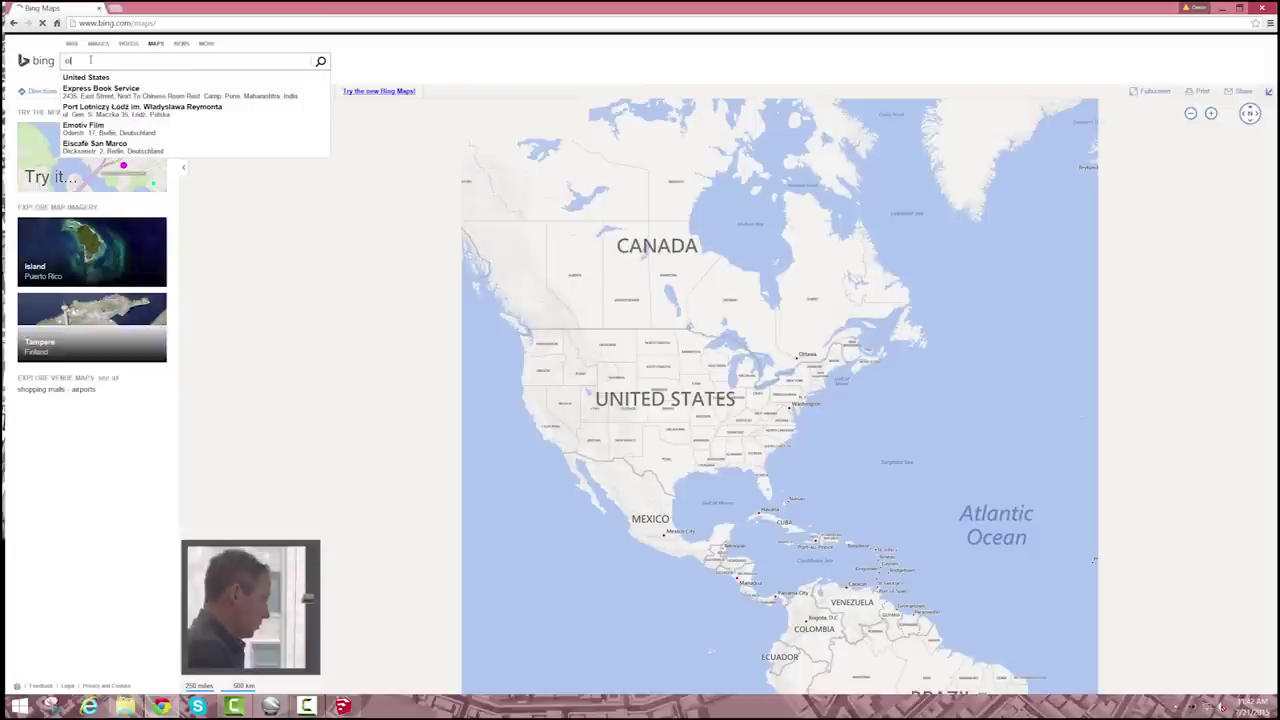
pyautogui.write('mhurst ')
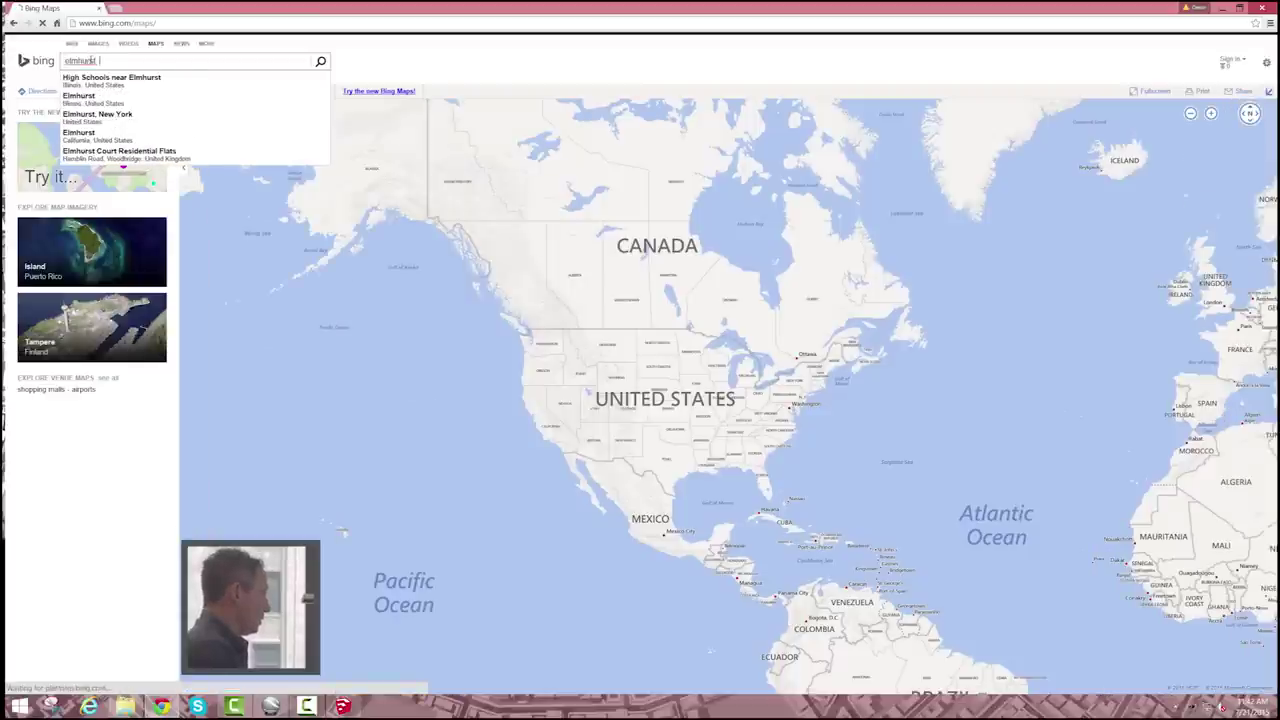
pyautogui.write(', IL')
pyautogui.press('Return')
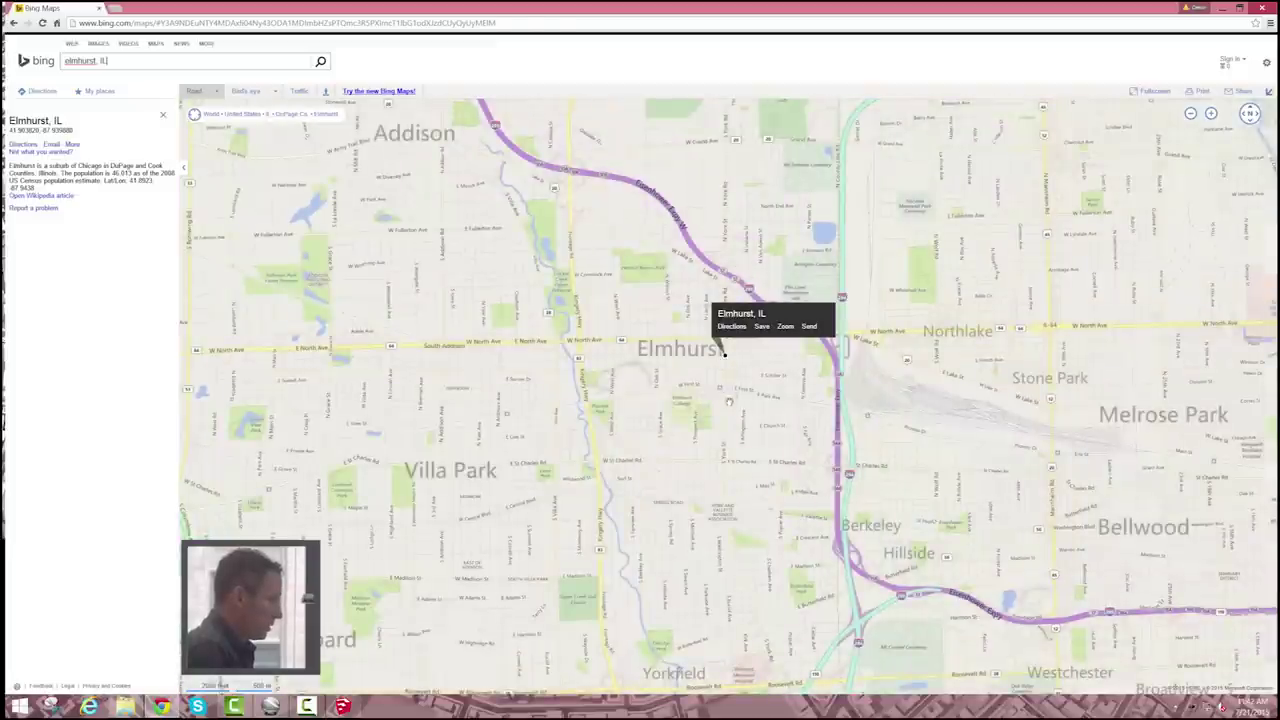
# Show Elmhurst's city centre in Bird's eye view and examine the downtown buildings and imagery options.
pyautogui.scroll(3, 677, 351)
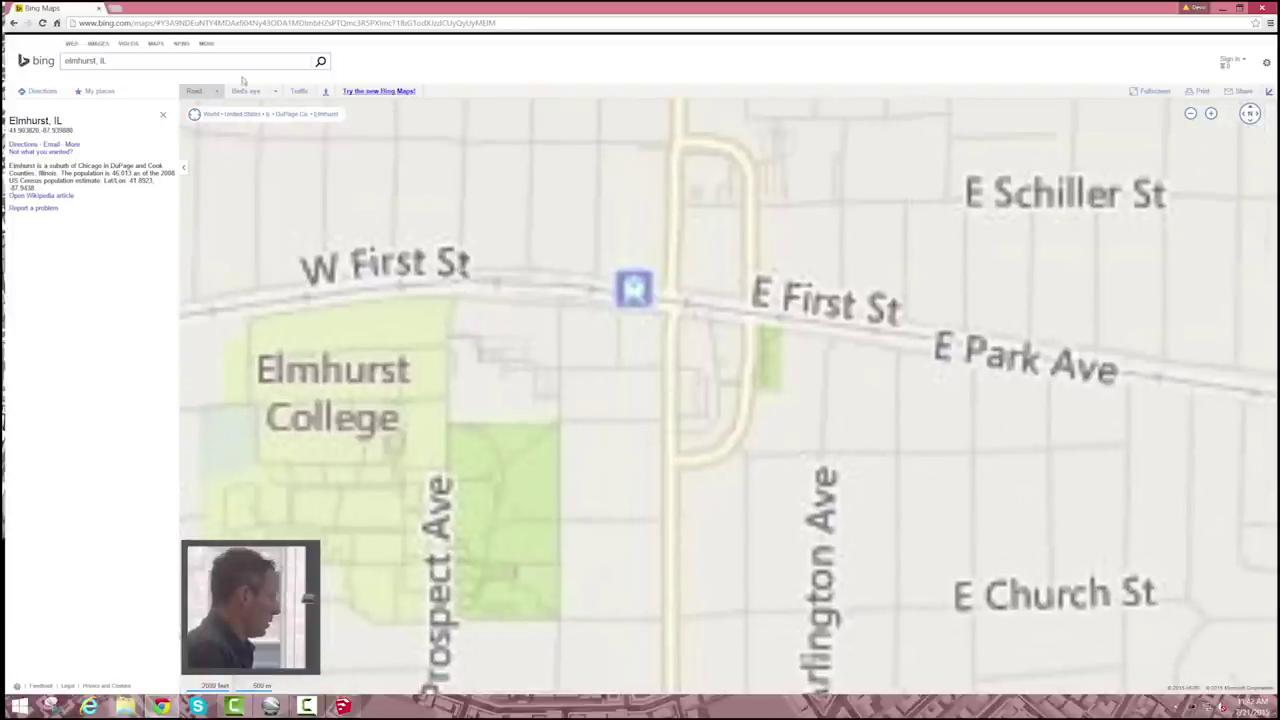
pyautogui.click(246, 93)
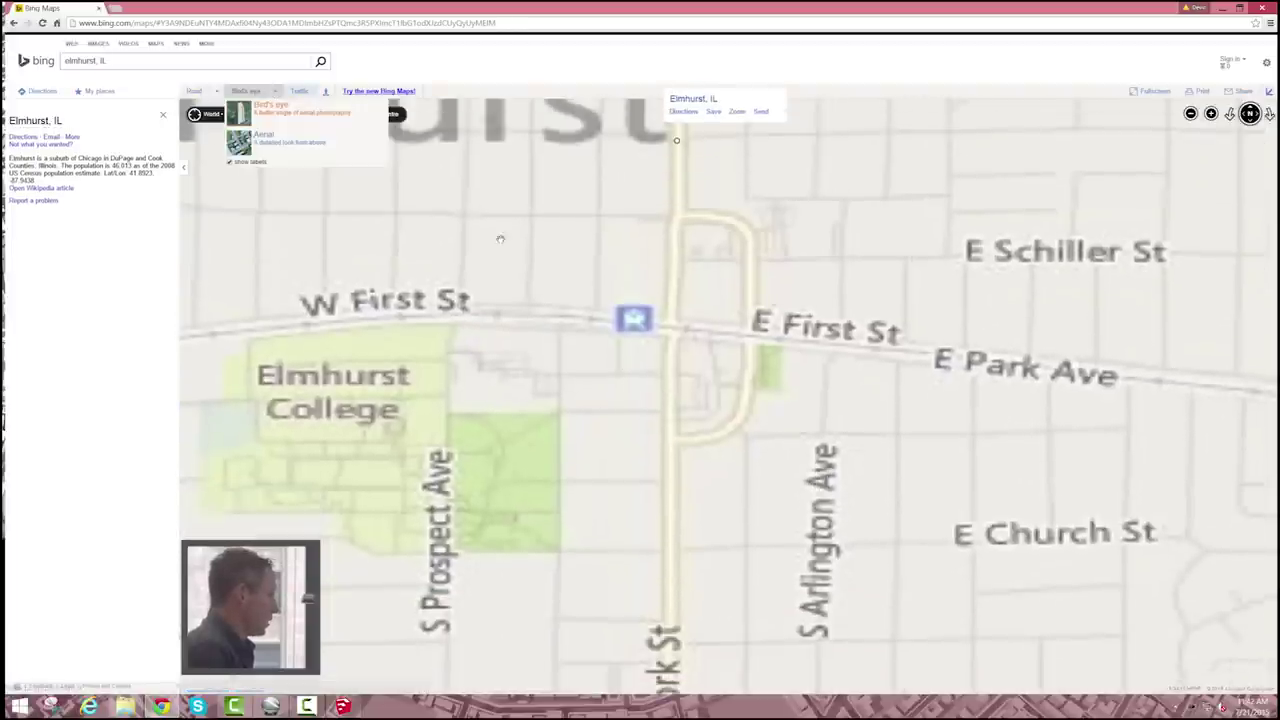
pyautogui.scroll(2, 728, 384)
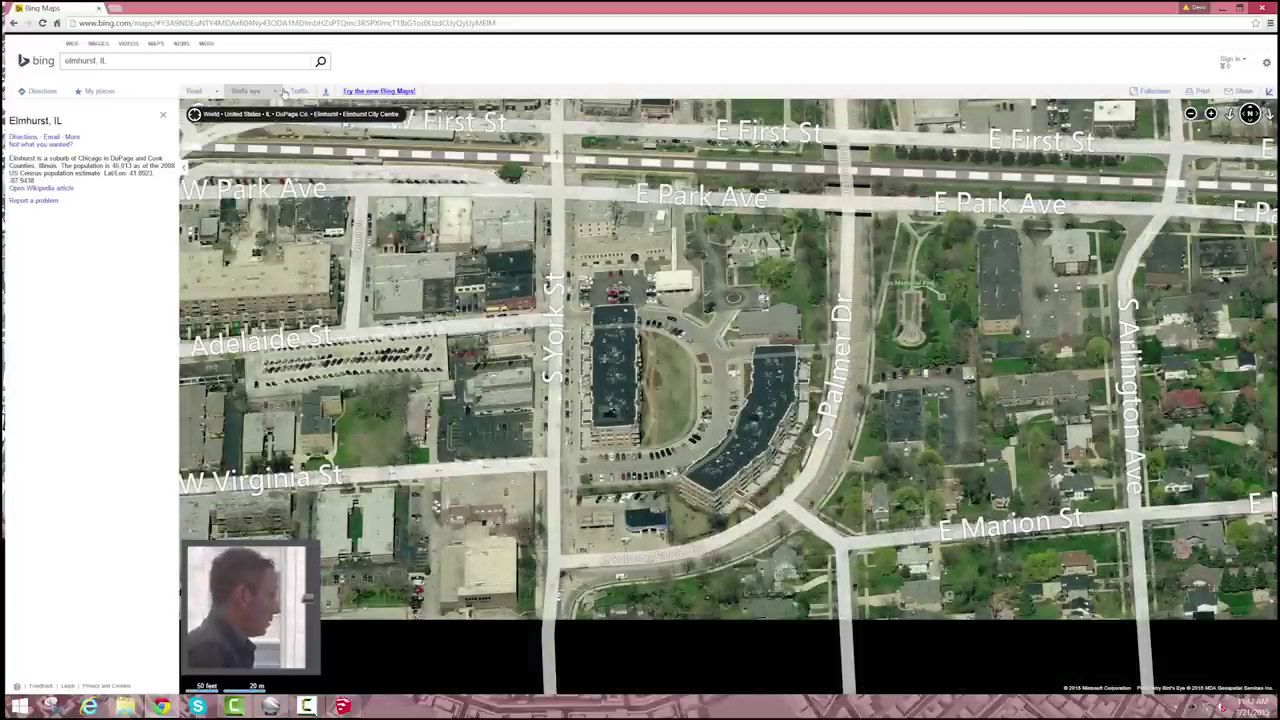
pyautogui.click(282, 92)
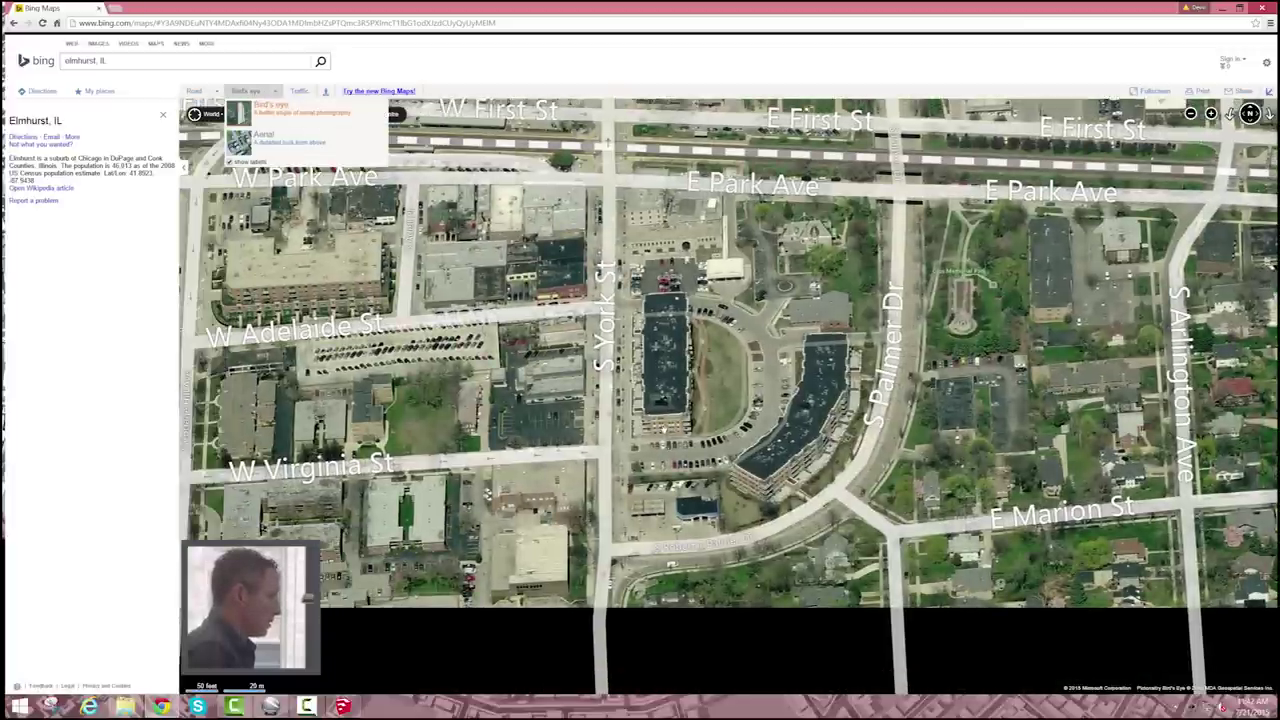
pyautogui.moveTo(663, 429); pyautogui.dragTo(663, 423)
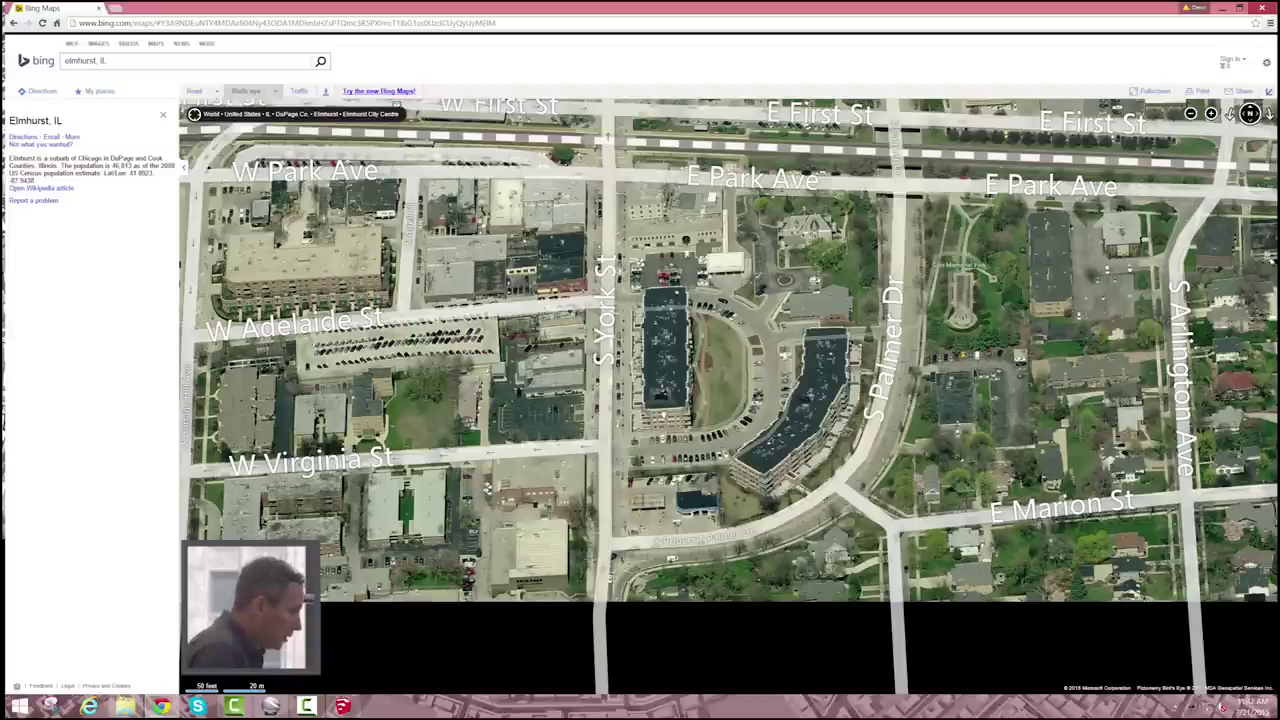
# Switch from Bing Maps to SketchUp and measure the height of the curved downtown building at its end wall.
pyautogui.moveTo(712, 398); pyautogui.dragTo(692, 456)
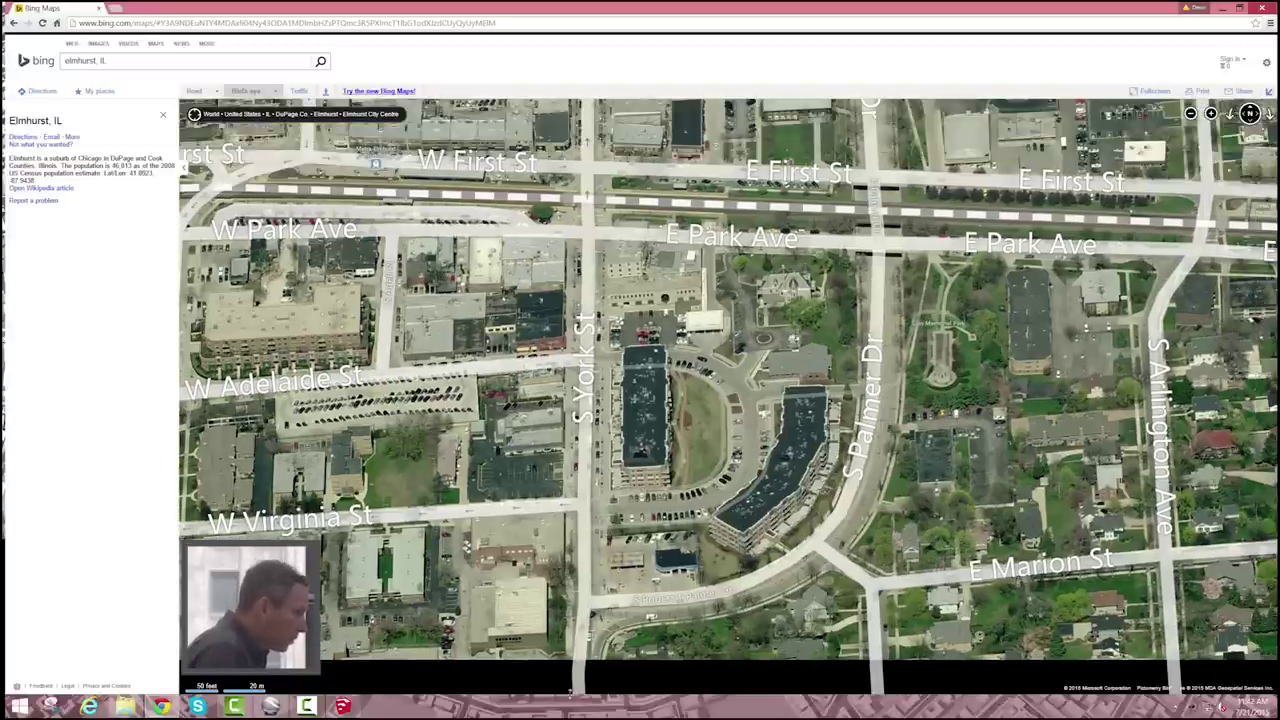
pyautogui.click(343, 708)
pyautogui.scroll(2, 570, 308)
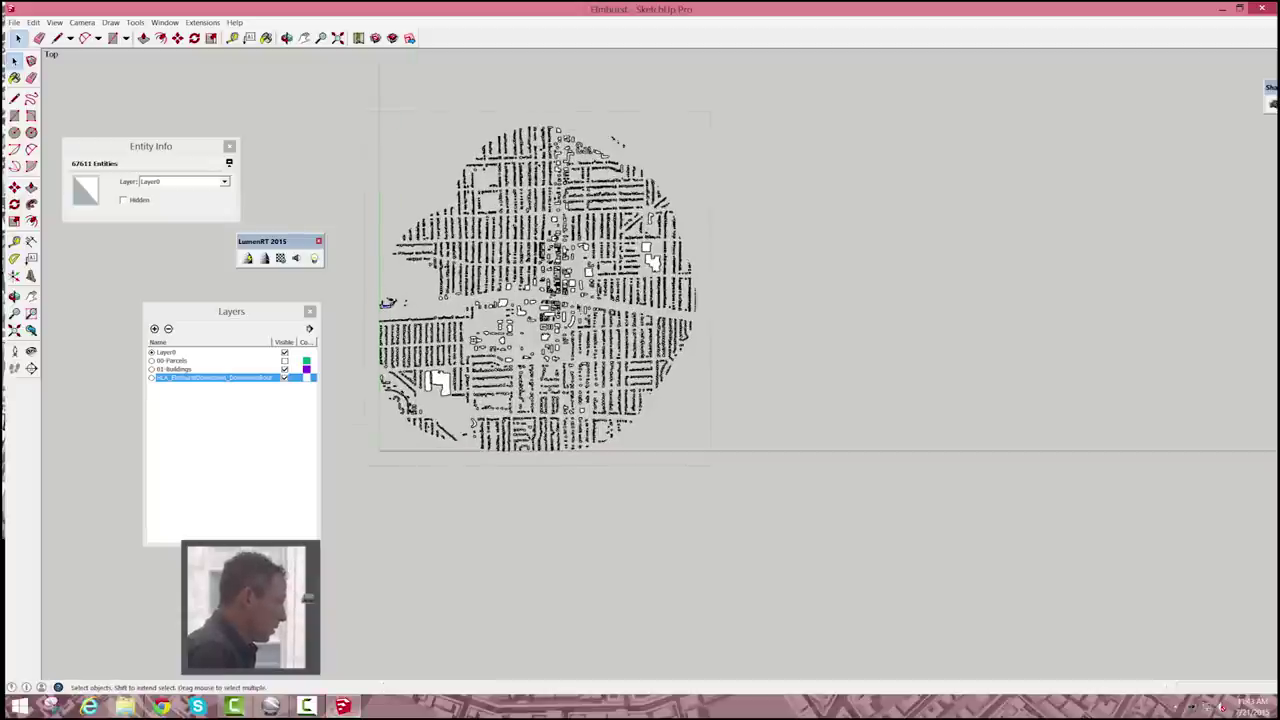
pyautogui.scroll(1, 569, 318)
pyautogui.moveTo(580, 337)
pyautogui.mouseDown(button='middle')
pyautogui.moveTo(750, 177)
pyautogui.moveTo(514, 363)
pyautogui.moveTo(572, 344)
pyautogui.mouseUp(button='middle')
pyautogui.scroll(1, 572, 344)
pyautogui.scroll(6, 574, 342)
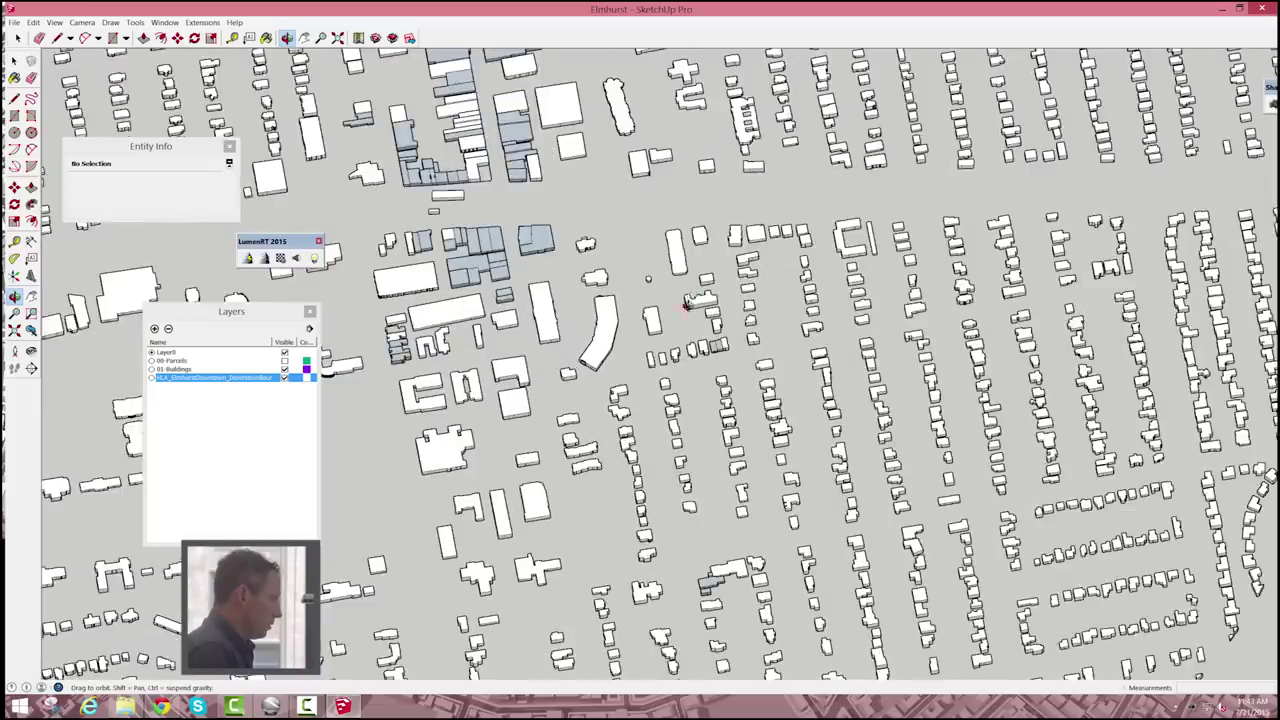
pyautogui.moveTo(686, 305)
pyautogui.mouseDown(button='middle')
pyautogui.moveTo(692, 272)
pyautogui.moveTo(589, 388)
pyautogui.moveTo(650, 418)
pyautogui.mouseUp(button='middle')
pyautogui.scroll(3, 555, 364)
pyautogui.scroll(5, 600, 392)
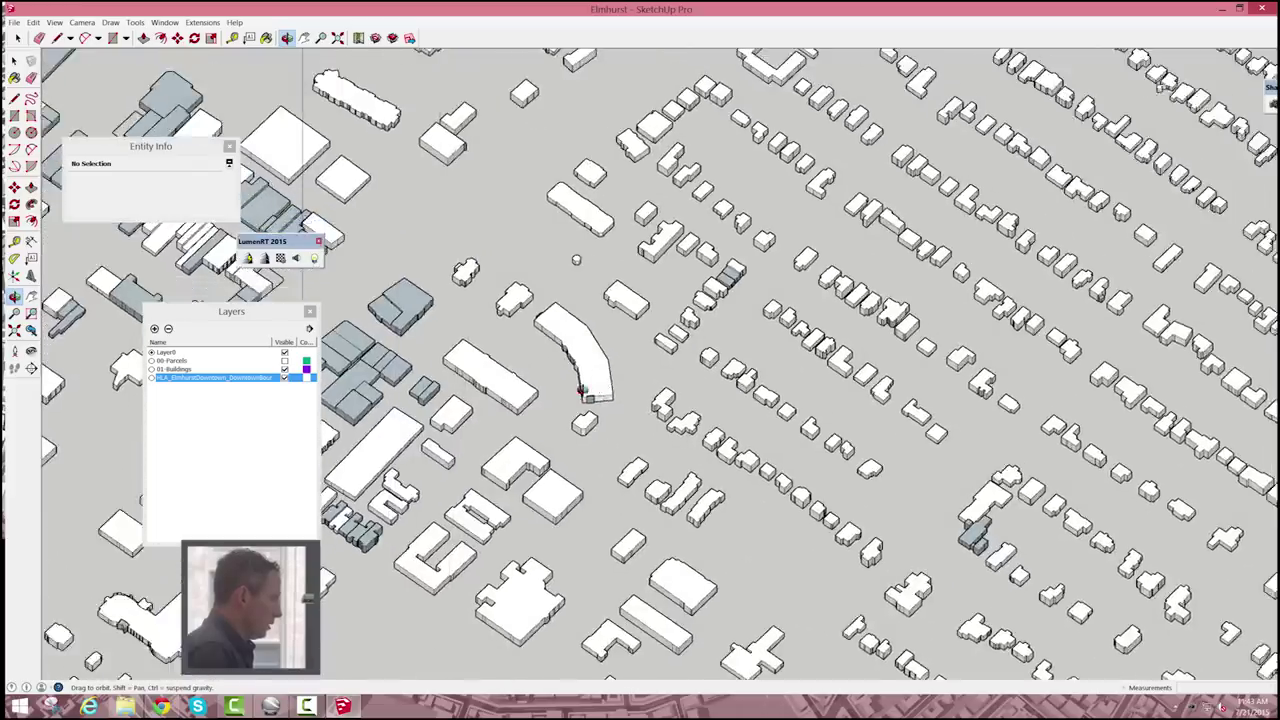
pyautogui.scroll(2, 606, 388)
pyautogui.press('t')
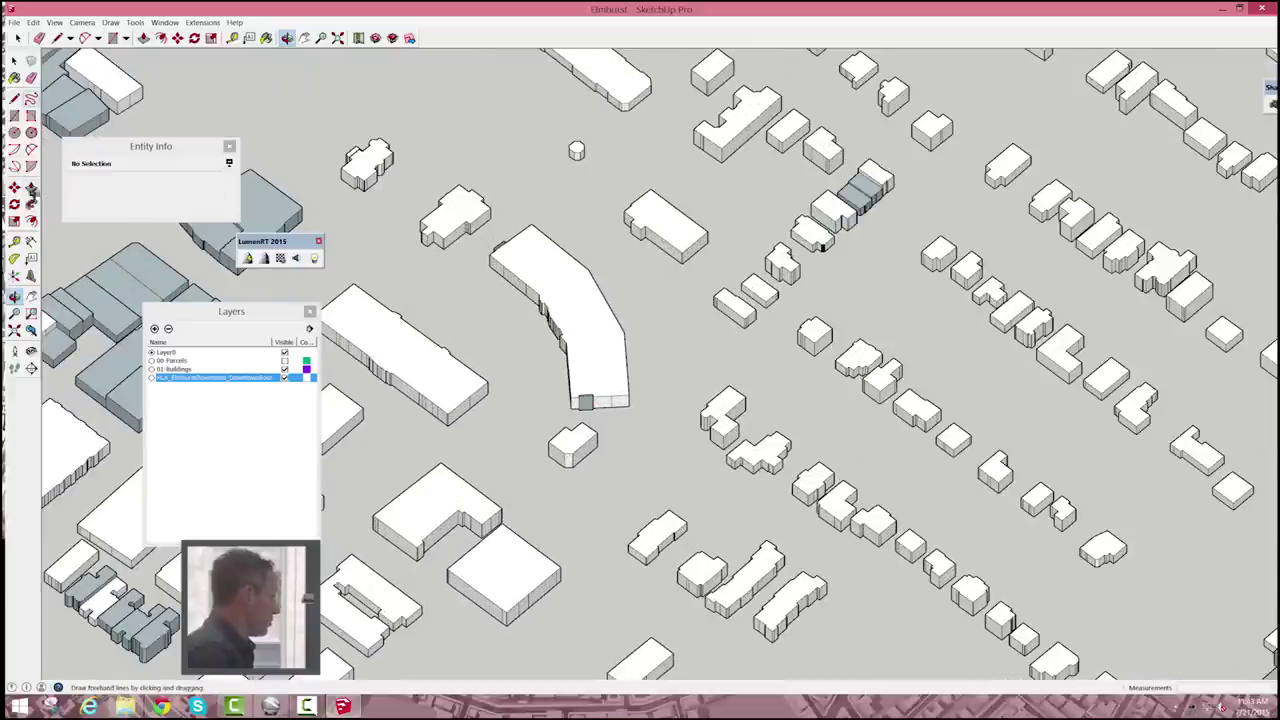
pyautogui.click(632, 402)
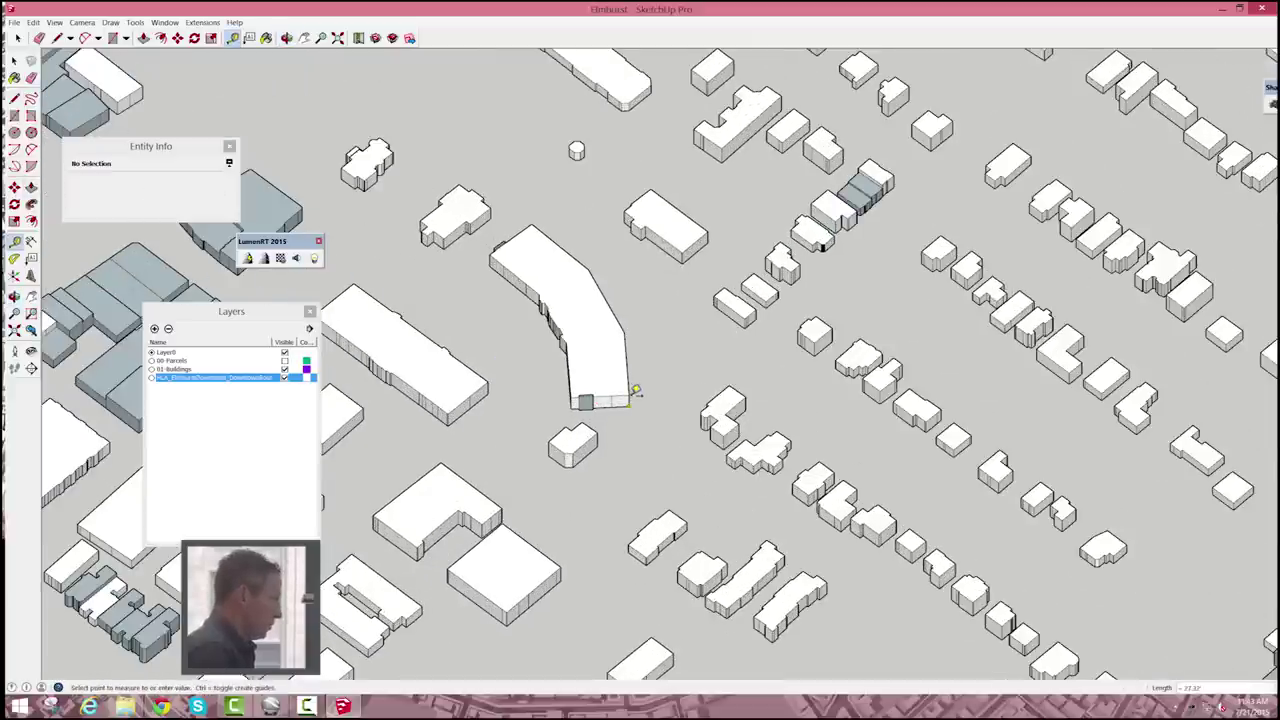
pyautogui.click(17, 38)
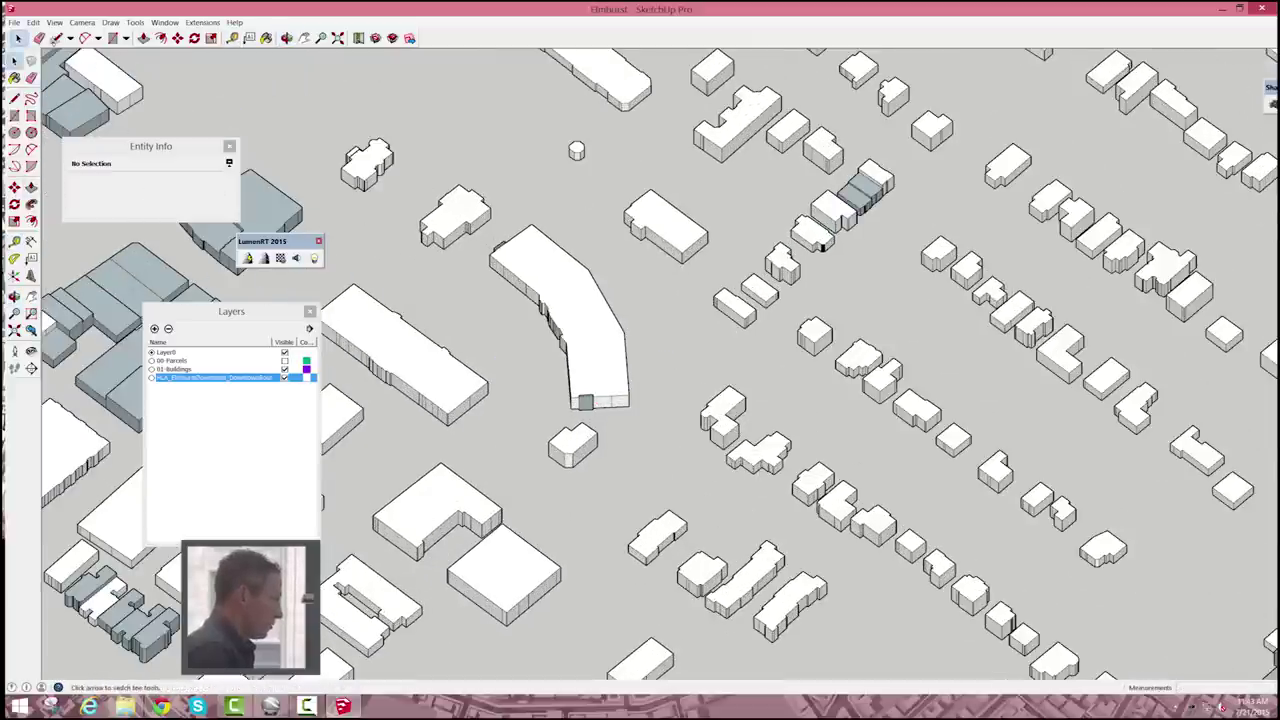
# Push/Pull the curved building's roof up by 22 feet.
pyautogui.click(31, 186)
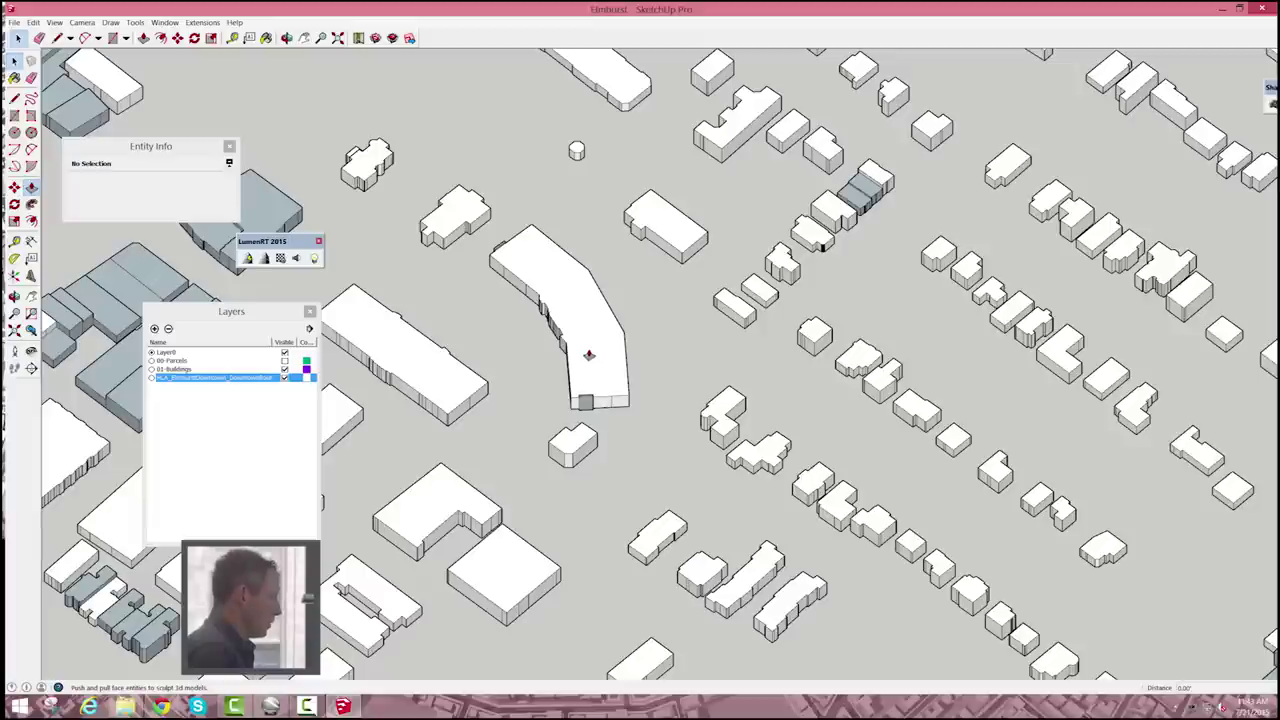
pyautogui.click(588, 355)
pyautogui.press('space')
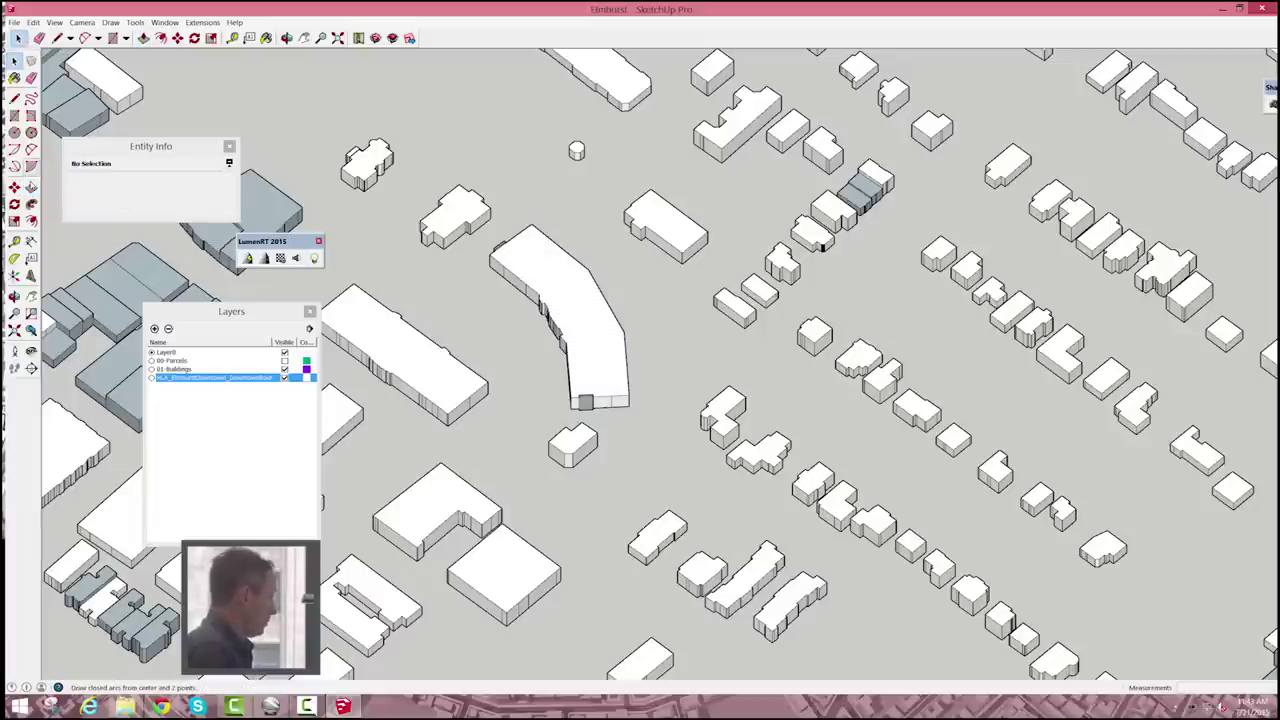
pyautogui.click(32, 188)
pyautogui.click(591, 346)
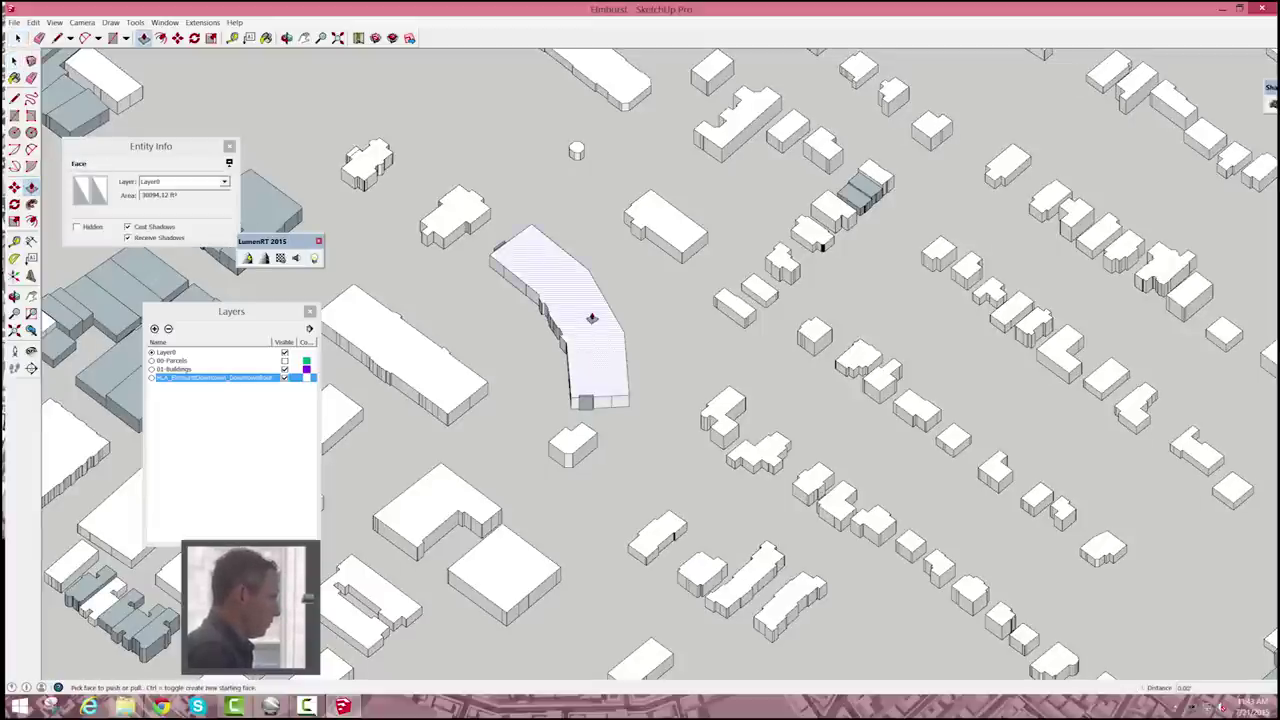
pyautogui.write('2')
pyautogui.press('Return')
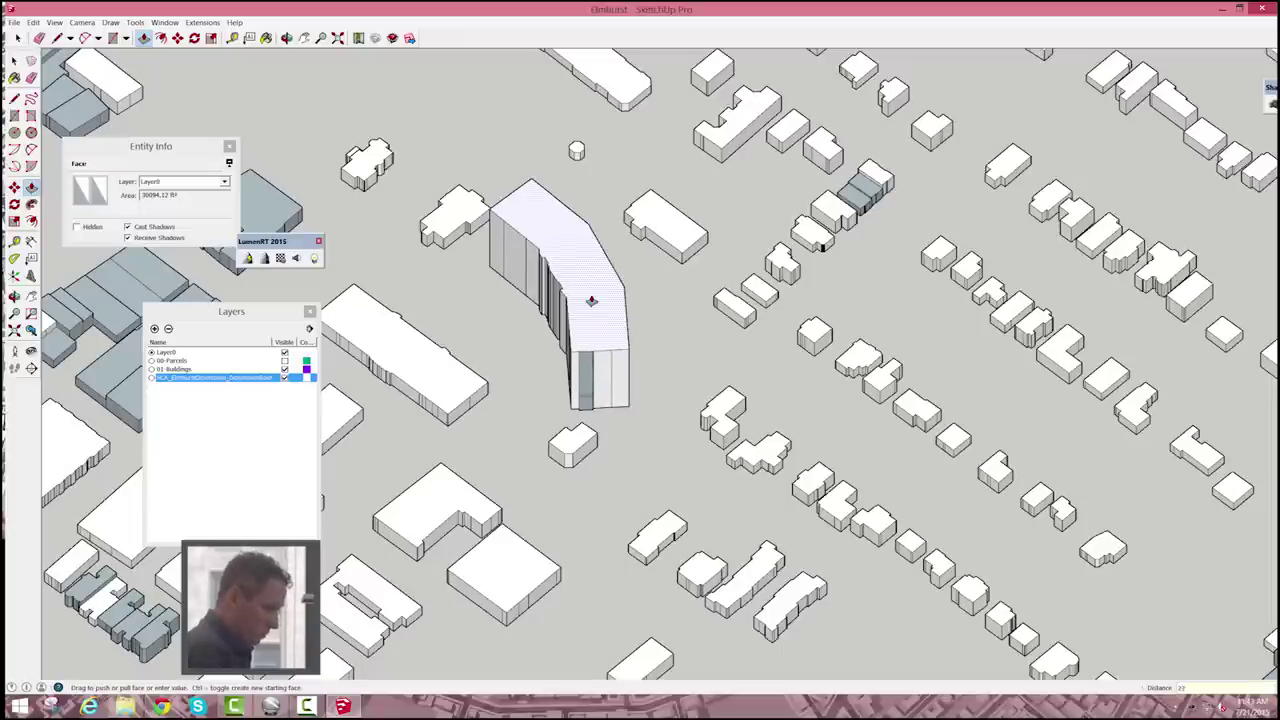
# Raise the roof of the long building beside the curved one to the same level and measure its corner height.
pyautogui.click(433, 374)
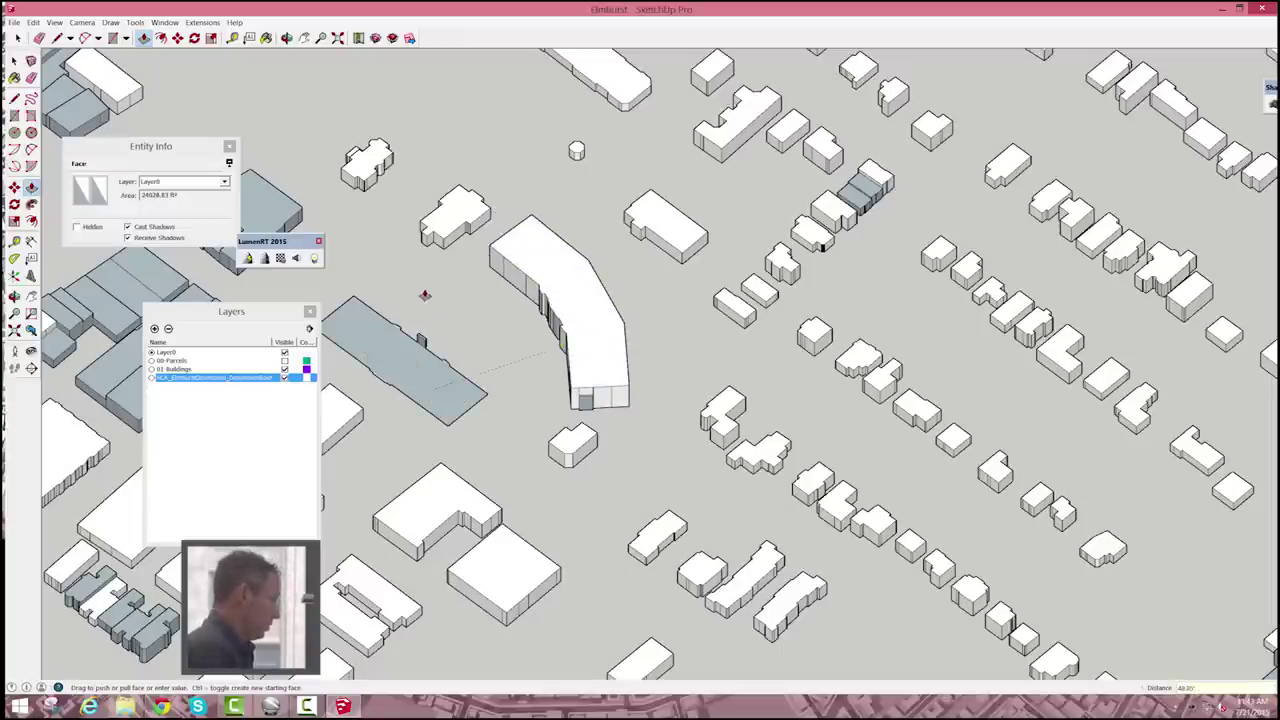
pyautogui.click(543, 277)
pyautogui.press('Escape')
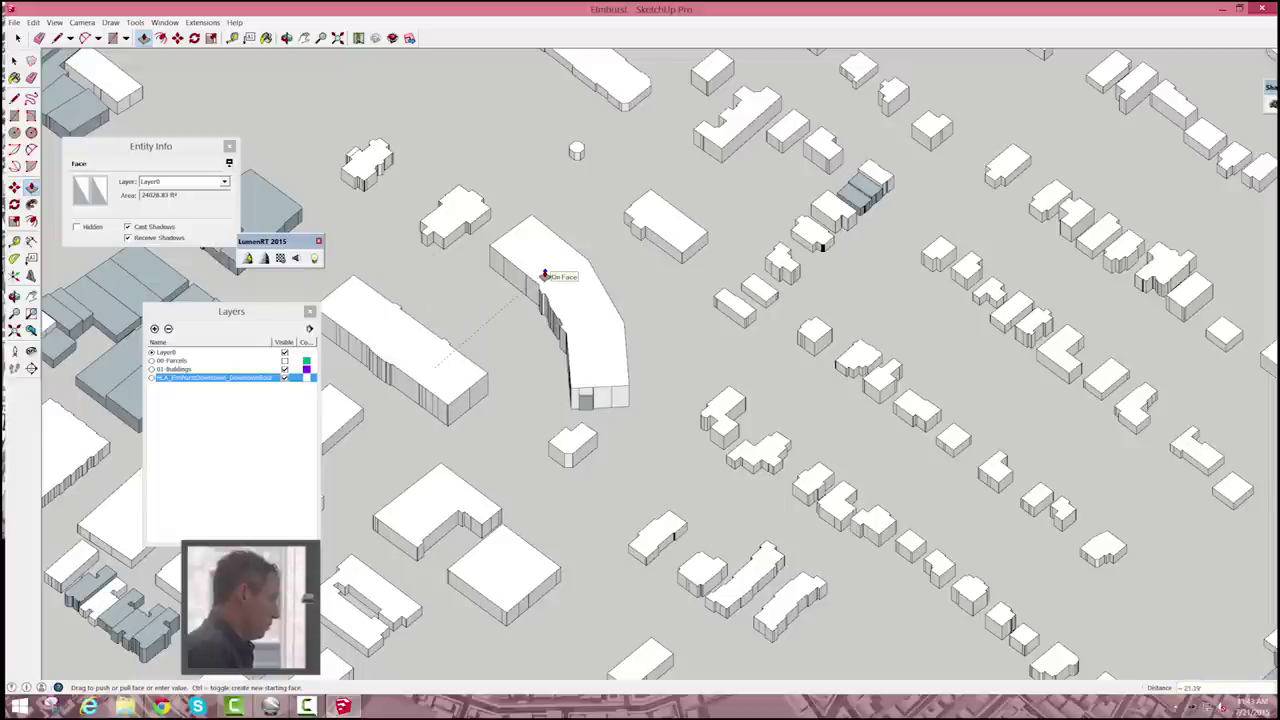
pyautogui.press('t')
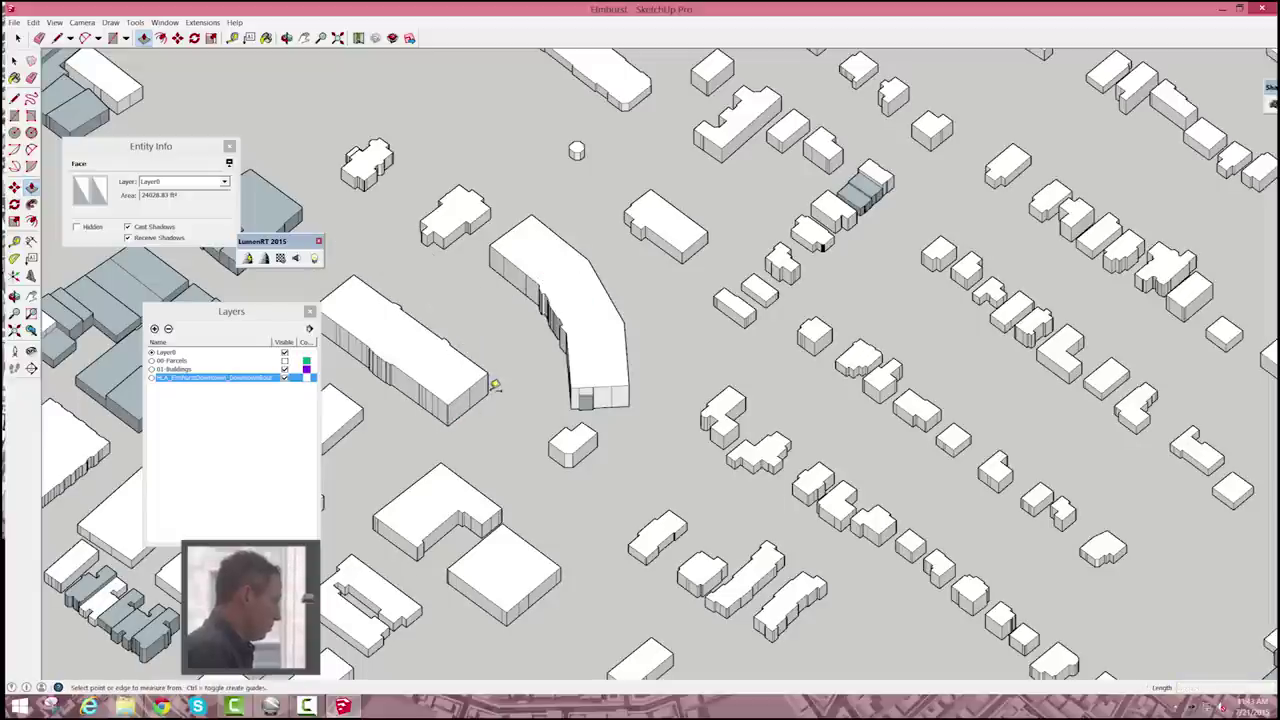
pyautogui.scroll(2, 493, 386)
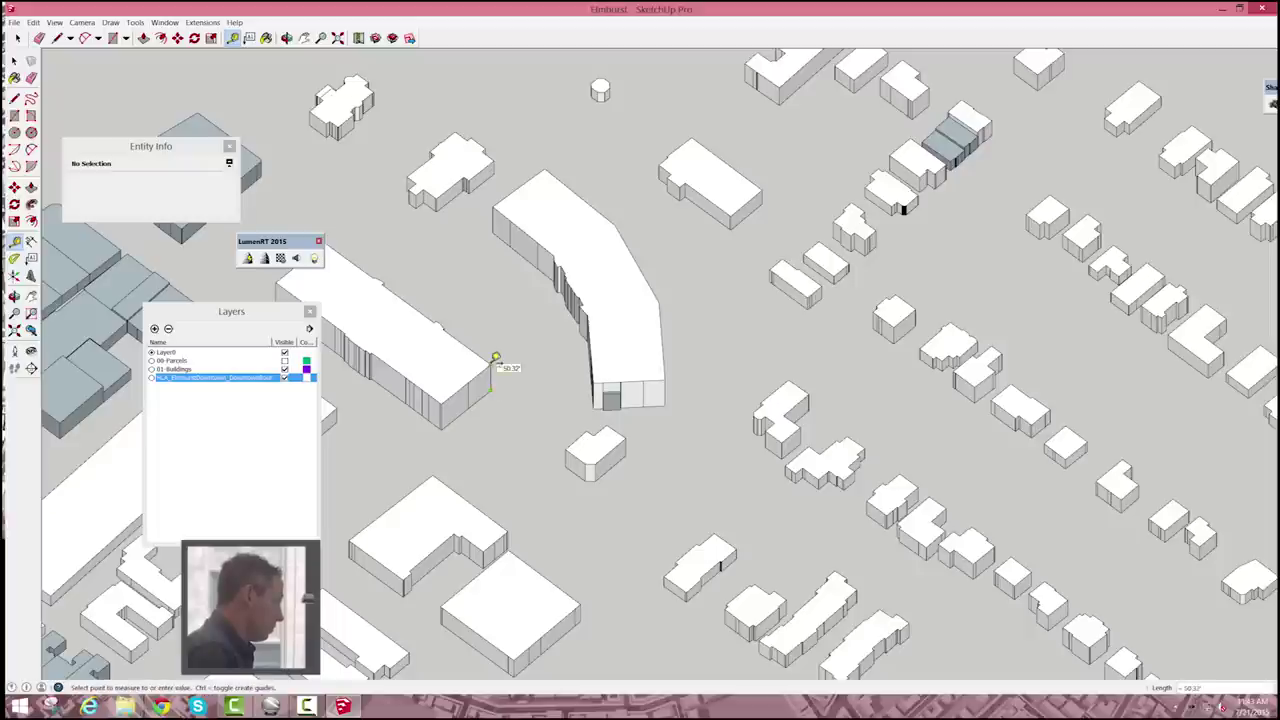
pyautogui.scroll(-5, 550, 360)
pyautogui.press('space')
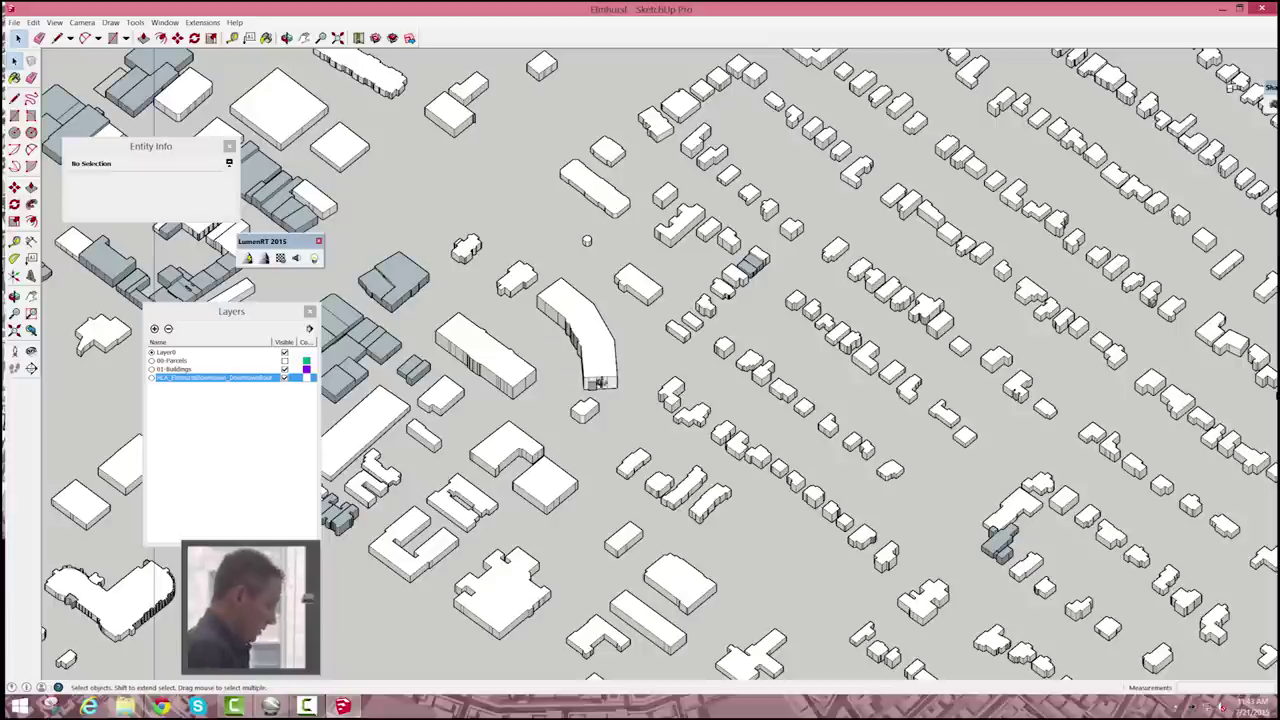
# Switch the camera from parallel projection to perspective and view the downtown buildings from several angles.
pyautogui.moveTo(396, 310); pyautogui.dragTo(288, 104, button='middle')
pyautogui.moveTo(288, 104); pyautogui.dragTo(263, 199)
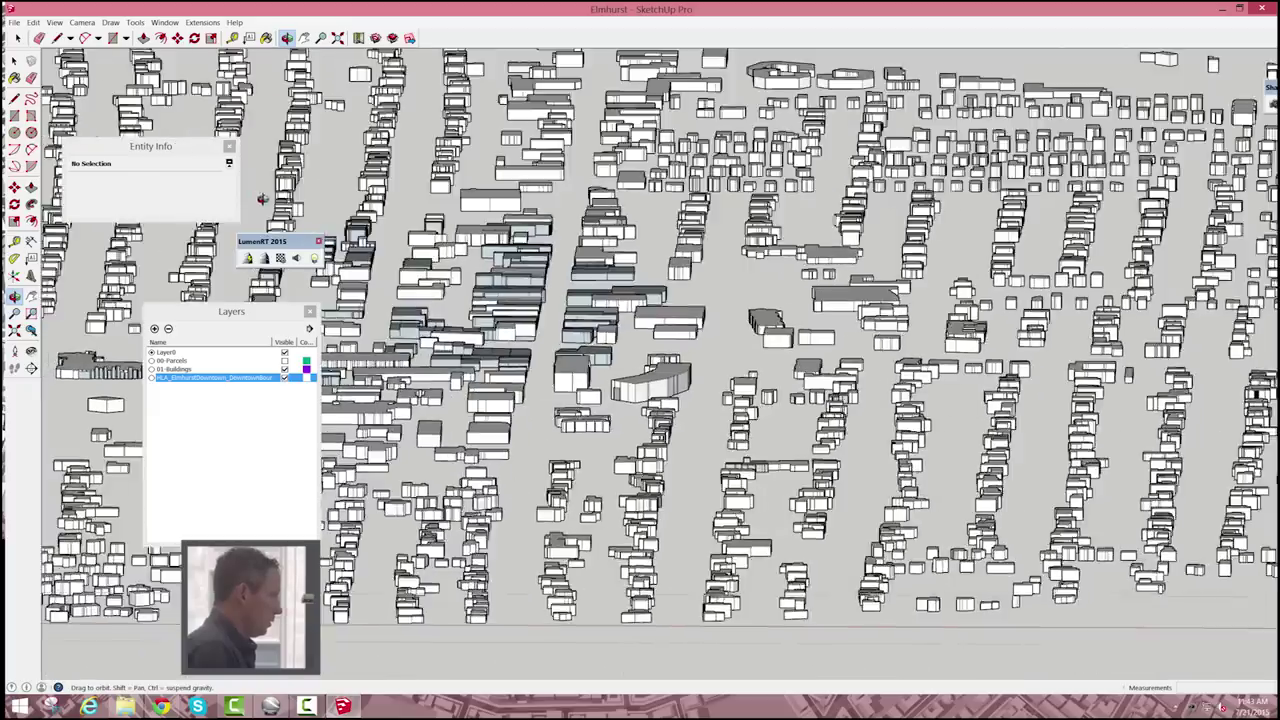
pyautogui.click(84, 22)
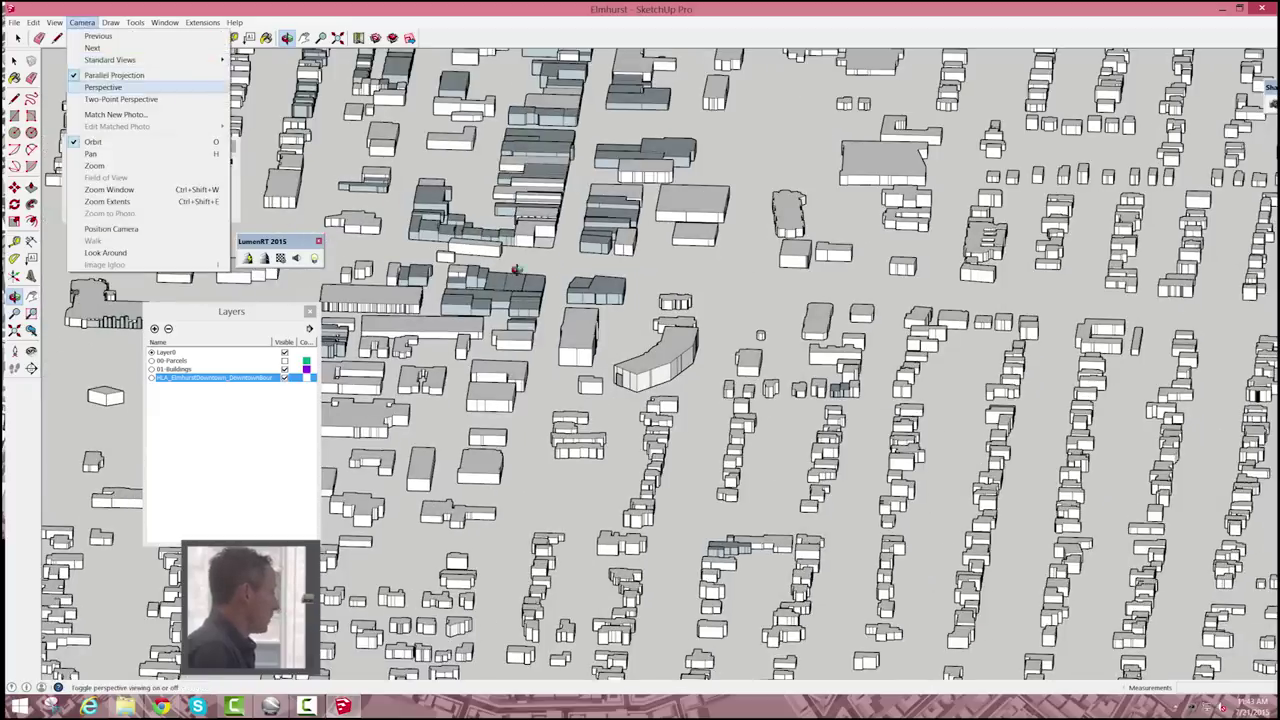
pyautogui.click(103, 87)
pyautogui.scroll(4, 686, 366)
pyautogui.scroll(5, 688, 364)
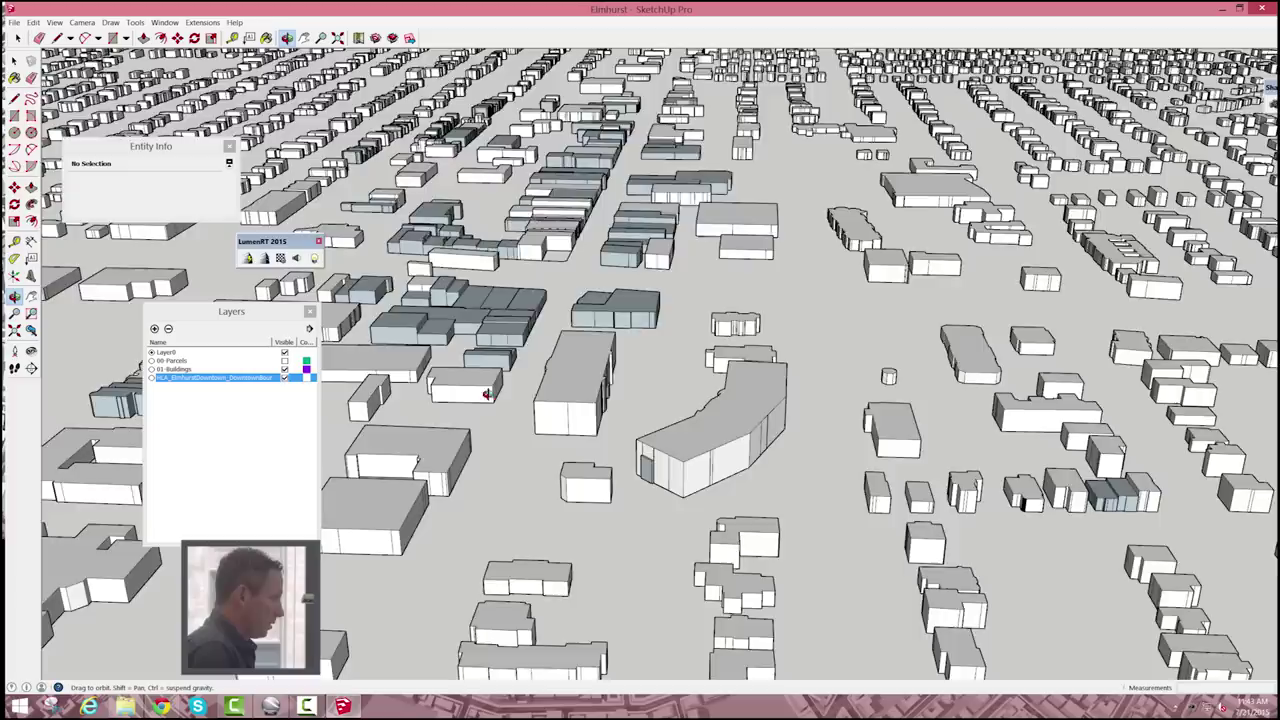
pyautogui.scroll(-3, 673, 333)
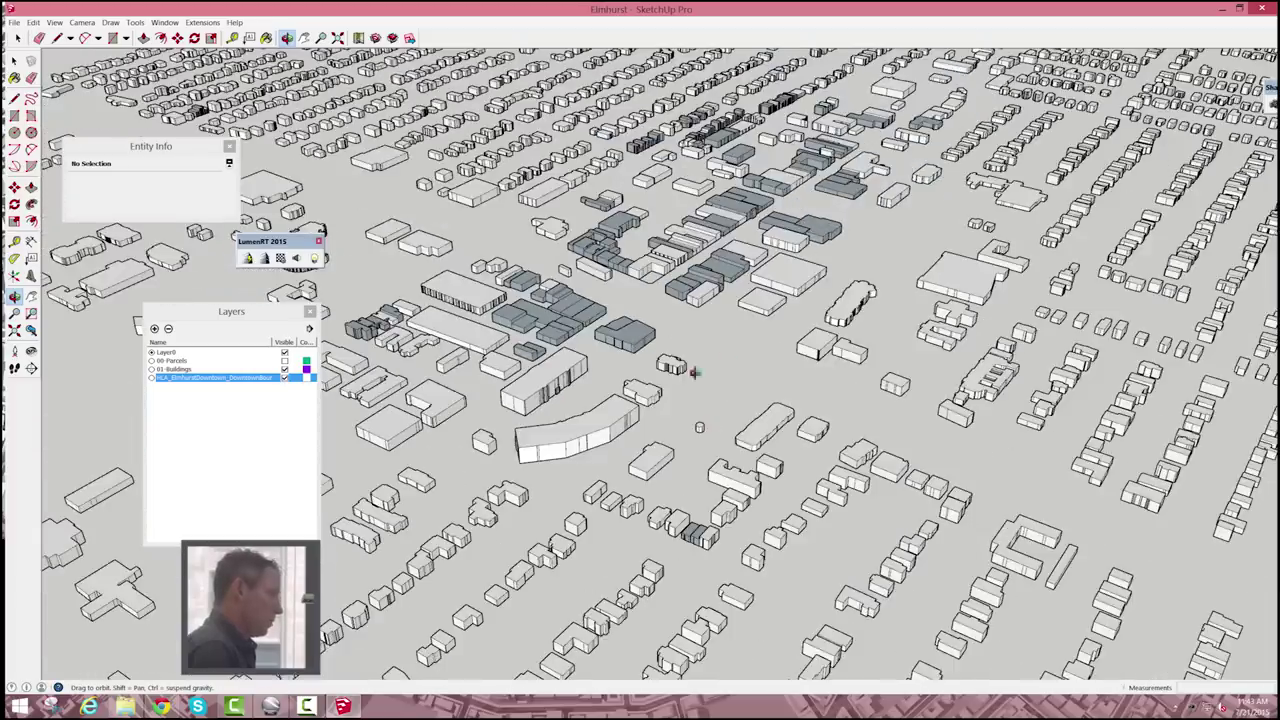
pyautogui.moveTo(603, 376); pyautogui.dragTo(450, 480)
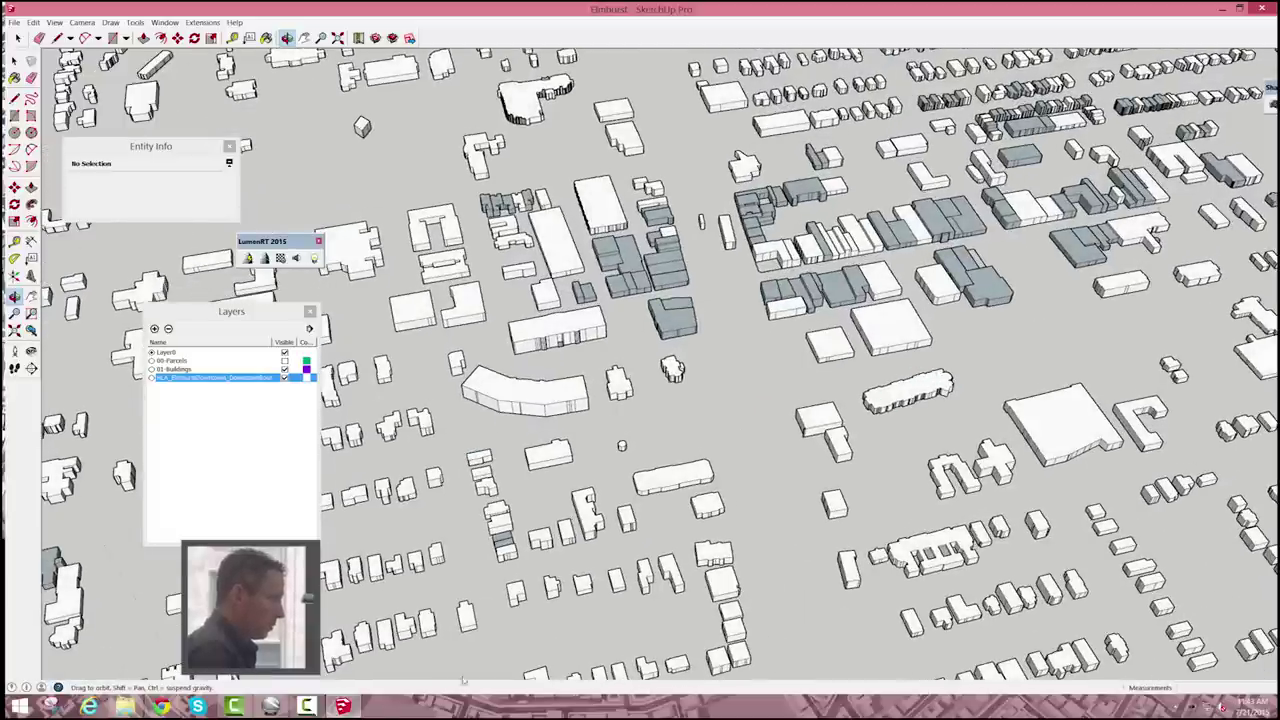
# In Bing Maps, show the blocks around N Palmer Dr and E Schiller St and rotate the Bird's eye view to face west.
pyautogui.click(161, 706)
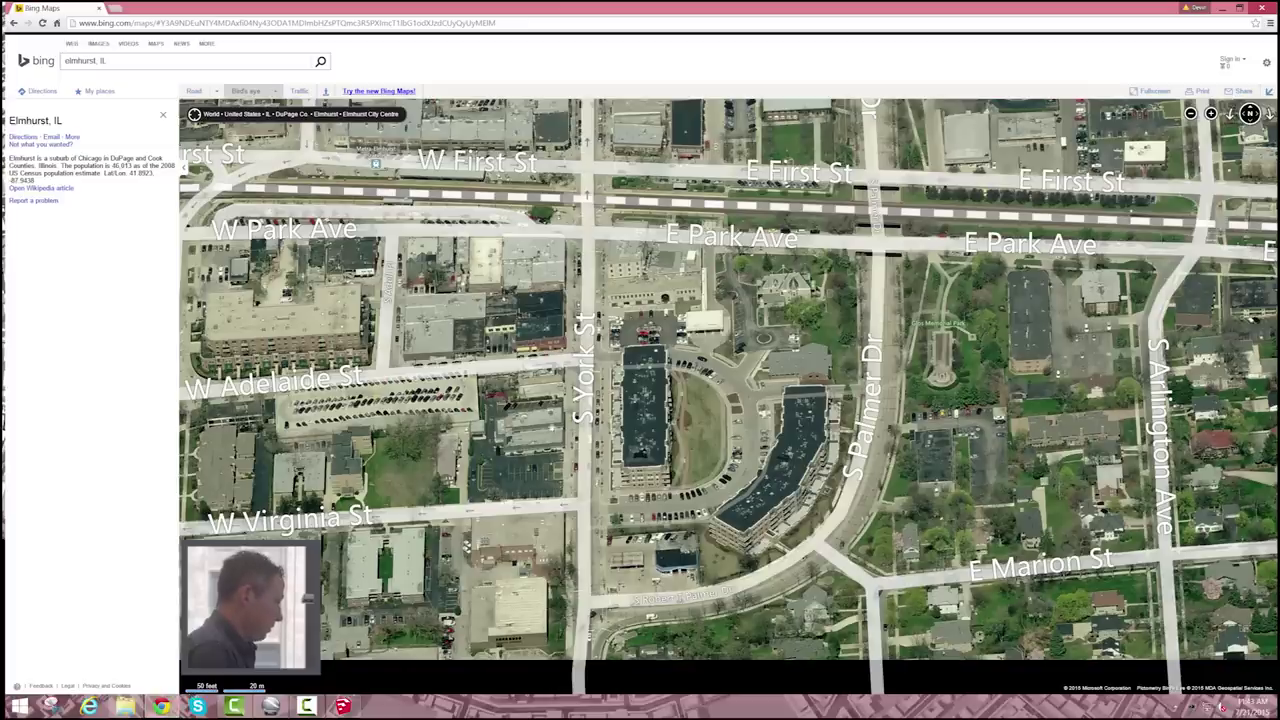
pyautogui.moveTo(716, 146); pyautogui.dragTo(645, 364)
pyautogui.moveTo(915, 286); pyautogui.dragTo(755, 373)
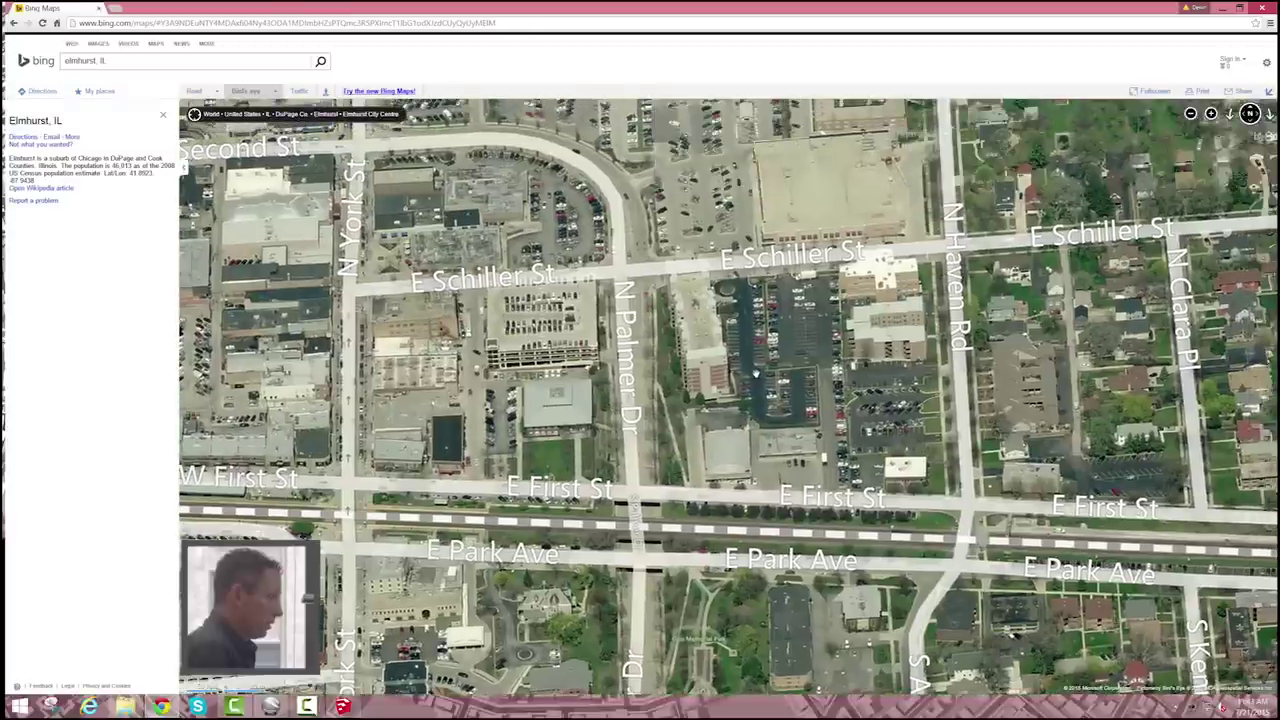
pyautogui.click(1270, 114)
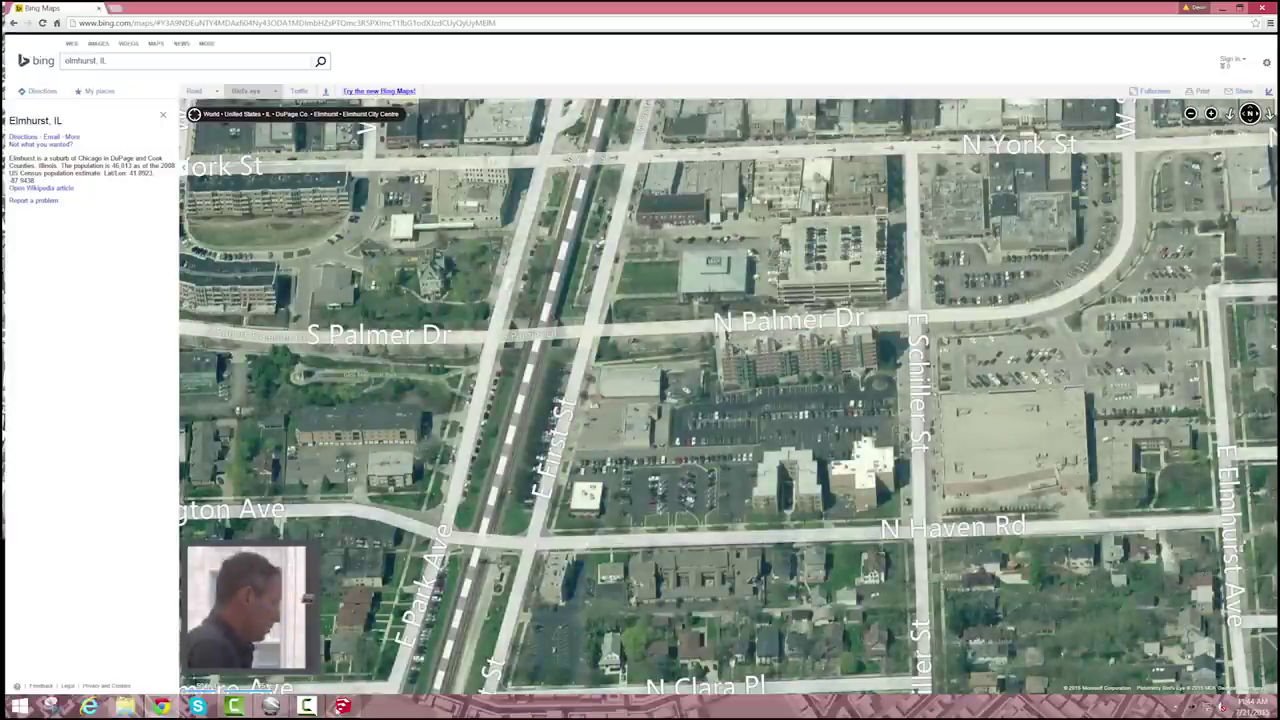
# Switch to SketchUp and measure the corner height of the long building with the jagged outline.
pyautogui.click(342, 707)
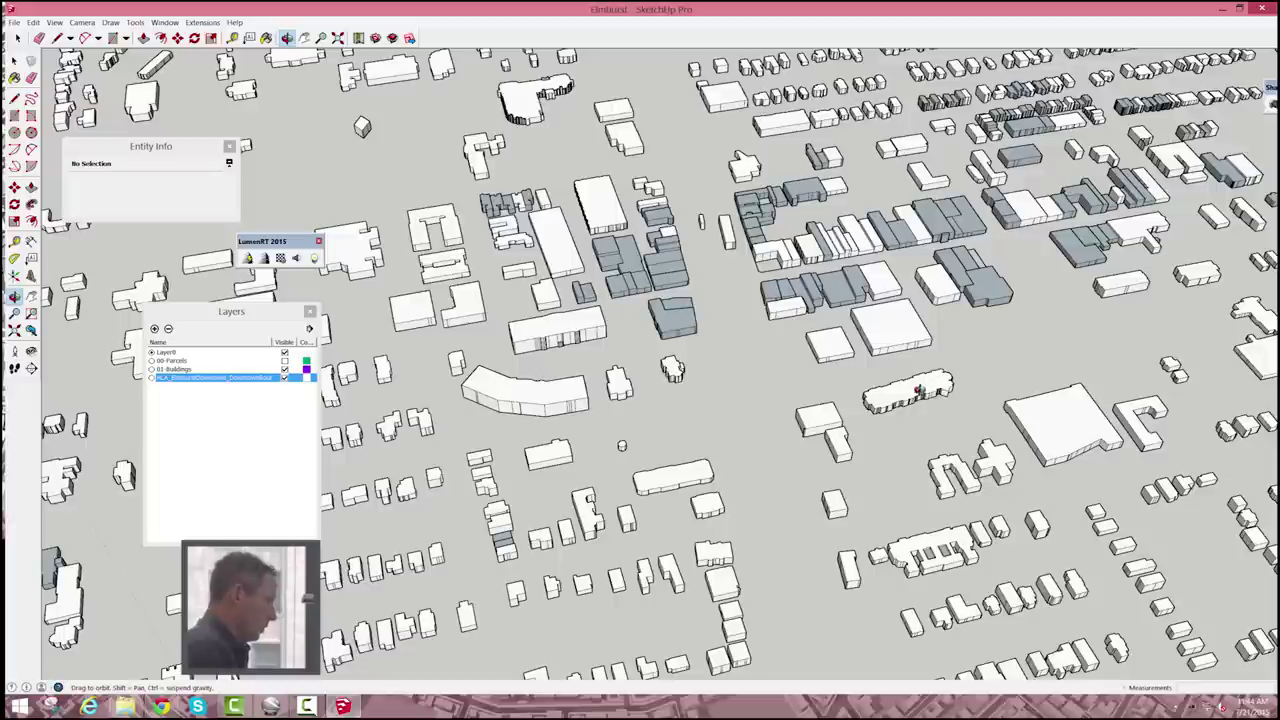
pyautogui.press('t')
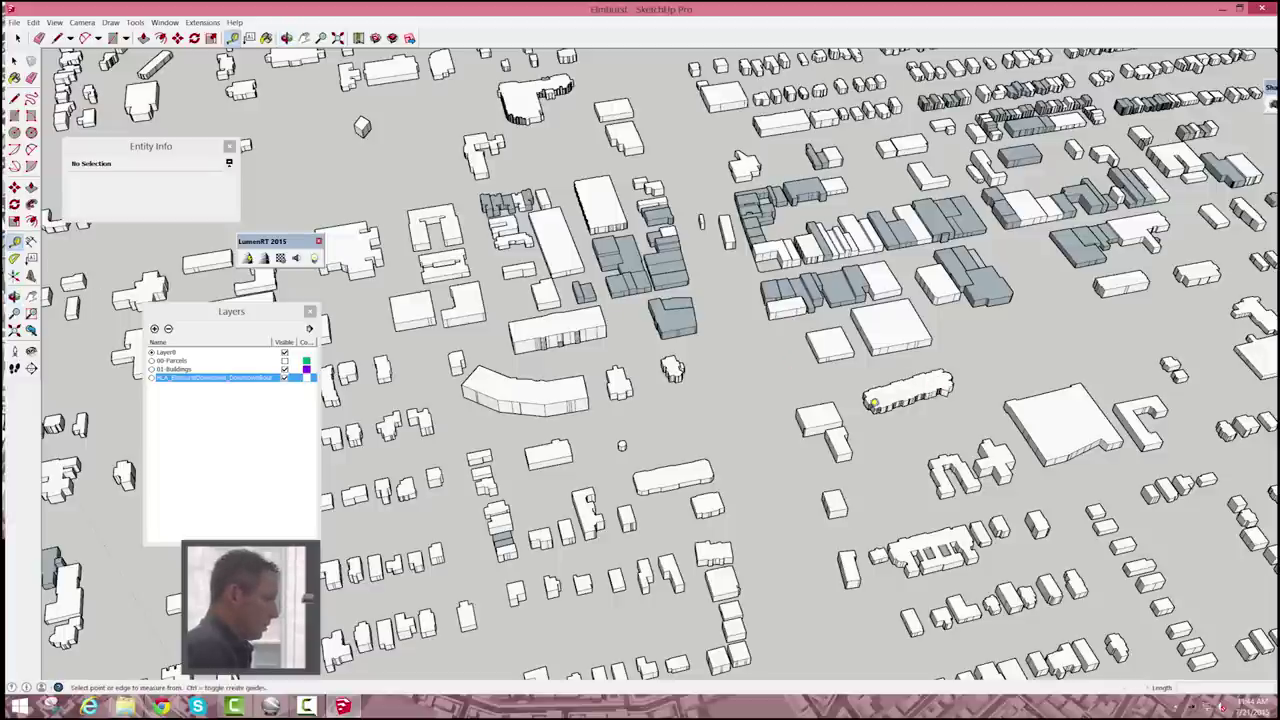
pyautogui.scroll(1, 872, 403)
pyautogui.scroll(1, 835, 465)
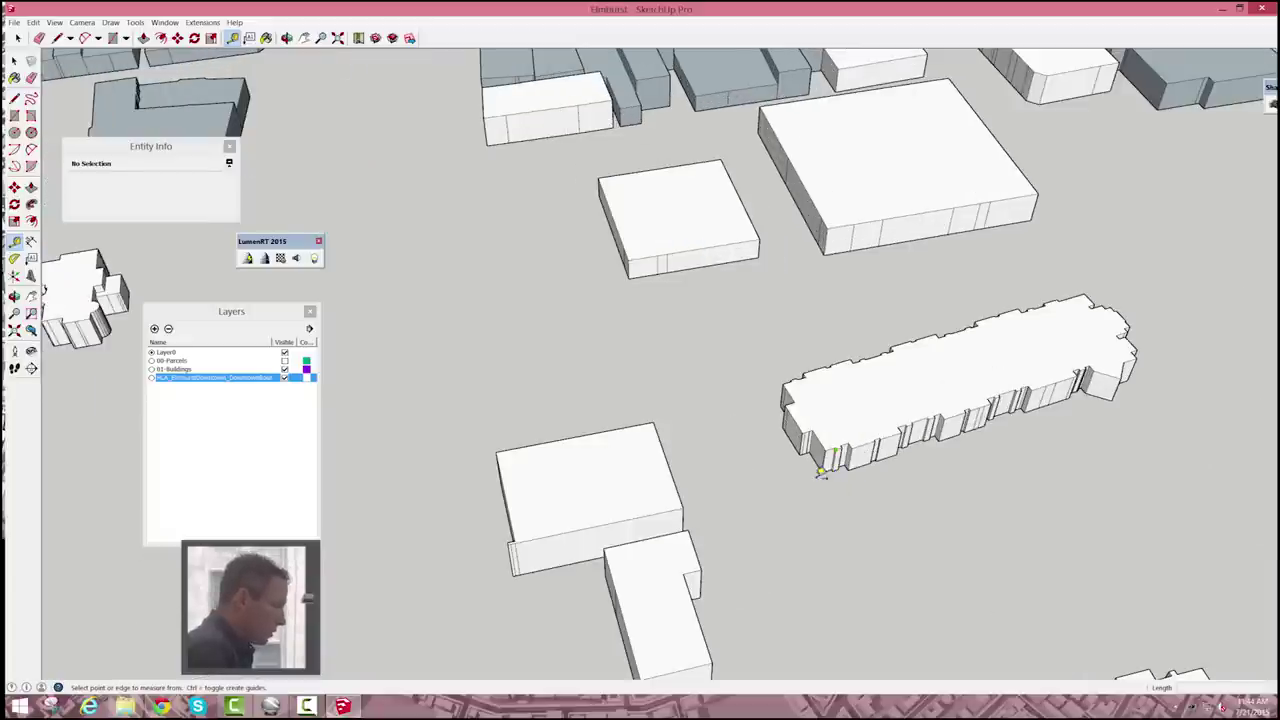
pyautogui.scroll(1, 822, 470)
pyautogui.click(820, 471)
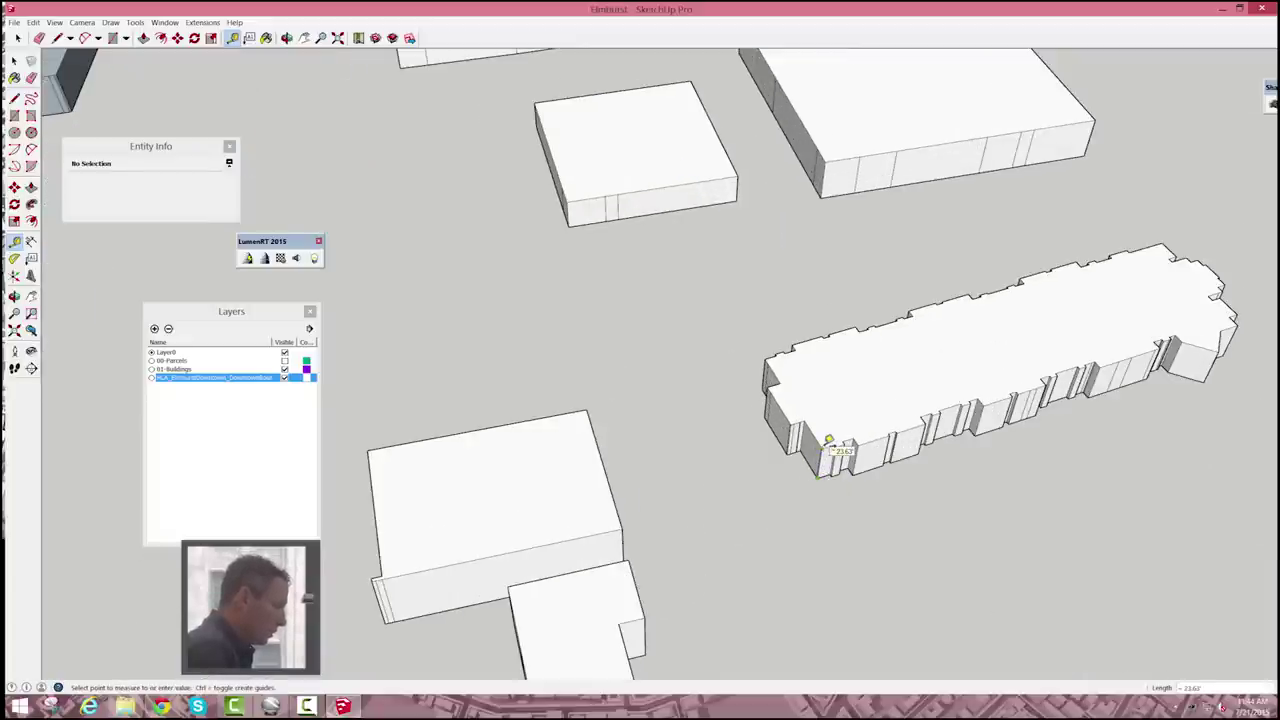
pyautogui.press('space')
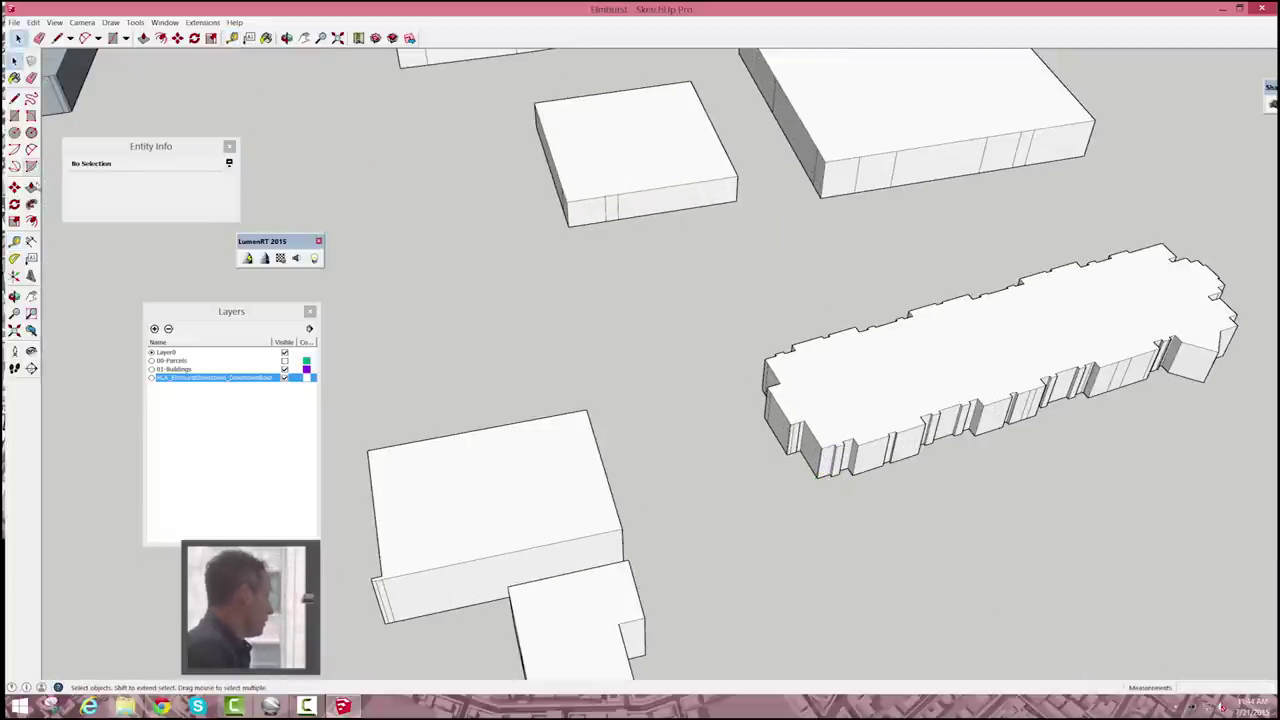
# Push/Pull the roof of the long jagged-outline building up by 77 feet.
pyautogui.click(31, 187)
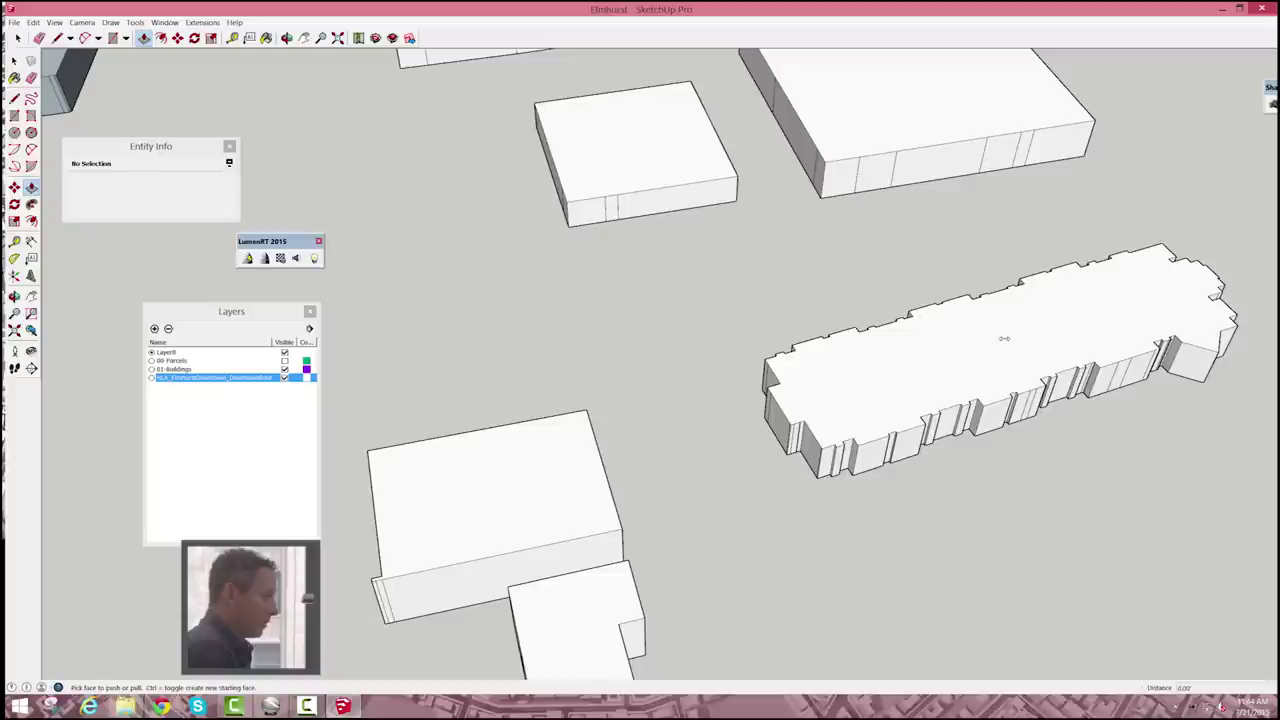
pyautogui.click(1004, 338)
pyautogui.write('77')
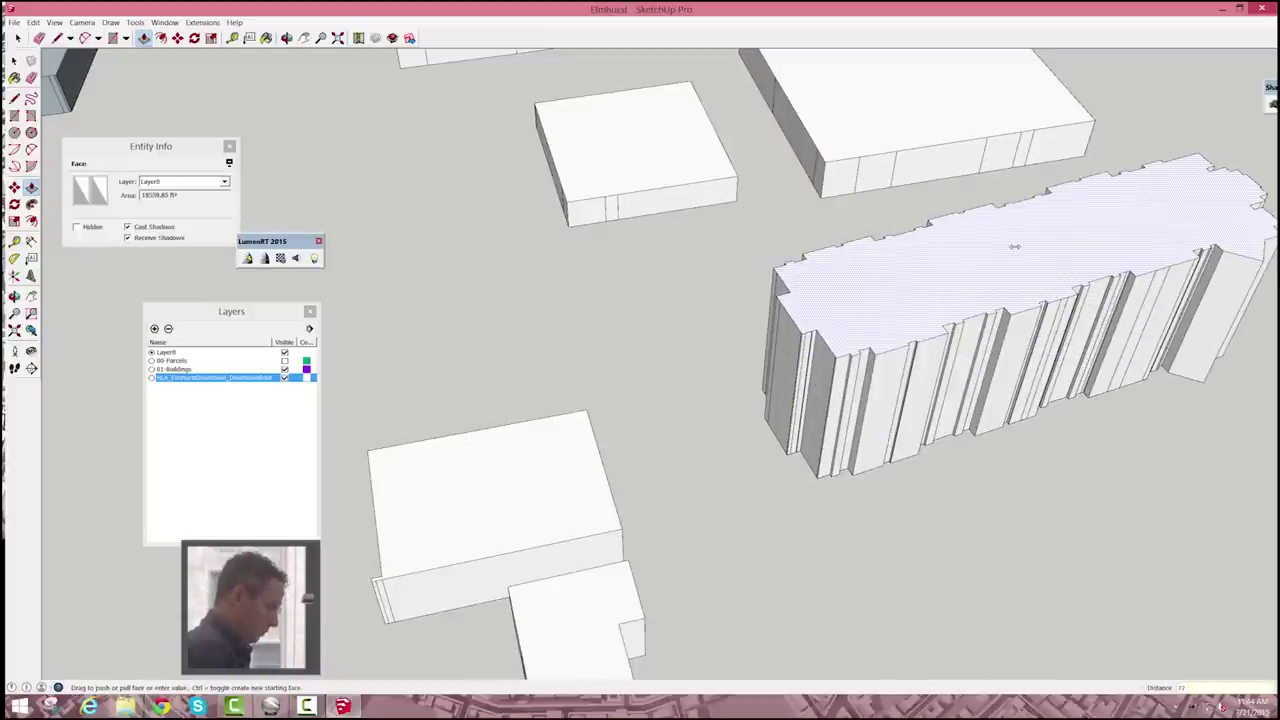
pyautogui.press('Return')
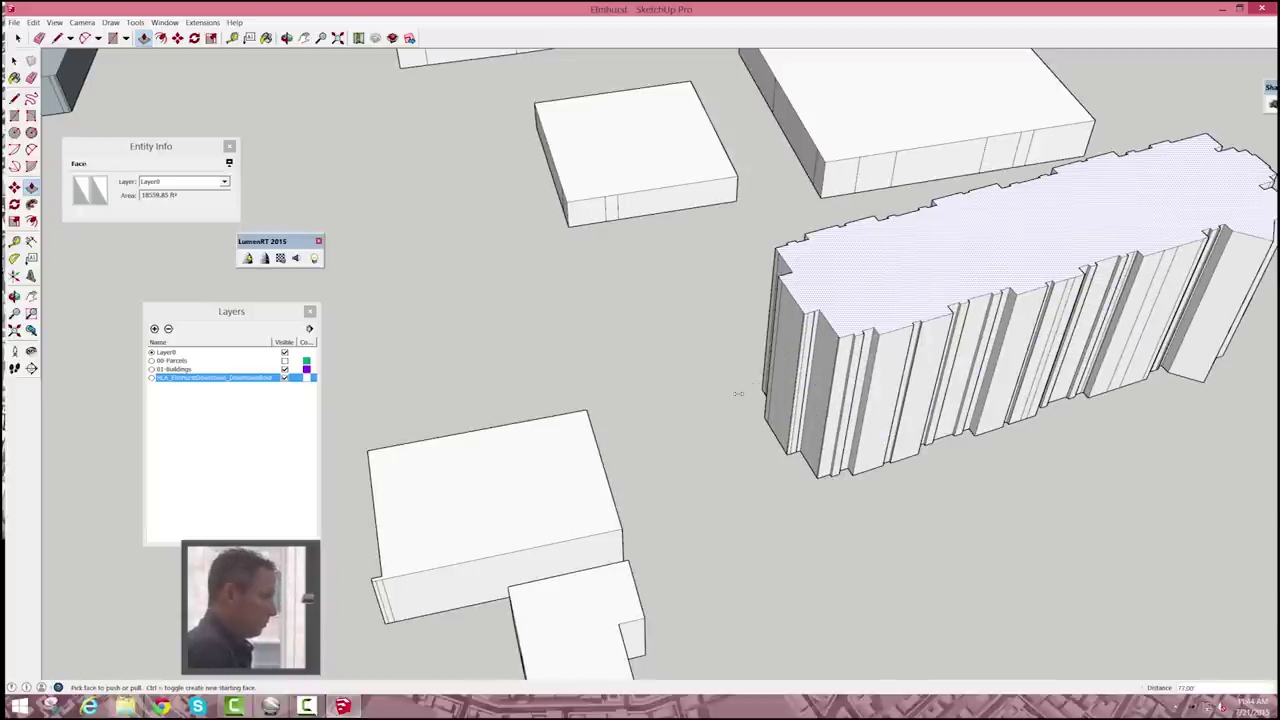
# Reverse the faces of the connected downtown row of mostly grey buildings, then clear the selection.
pyautogui.scroll(-5, 742, 400)
pyautogui.scroll(-3, 720, 393)
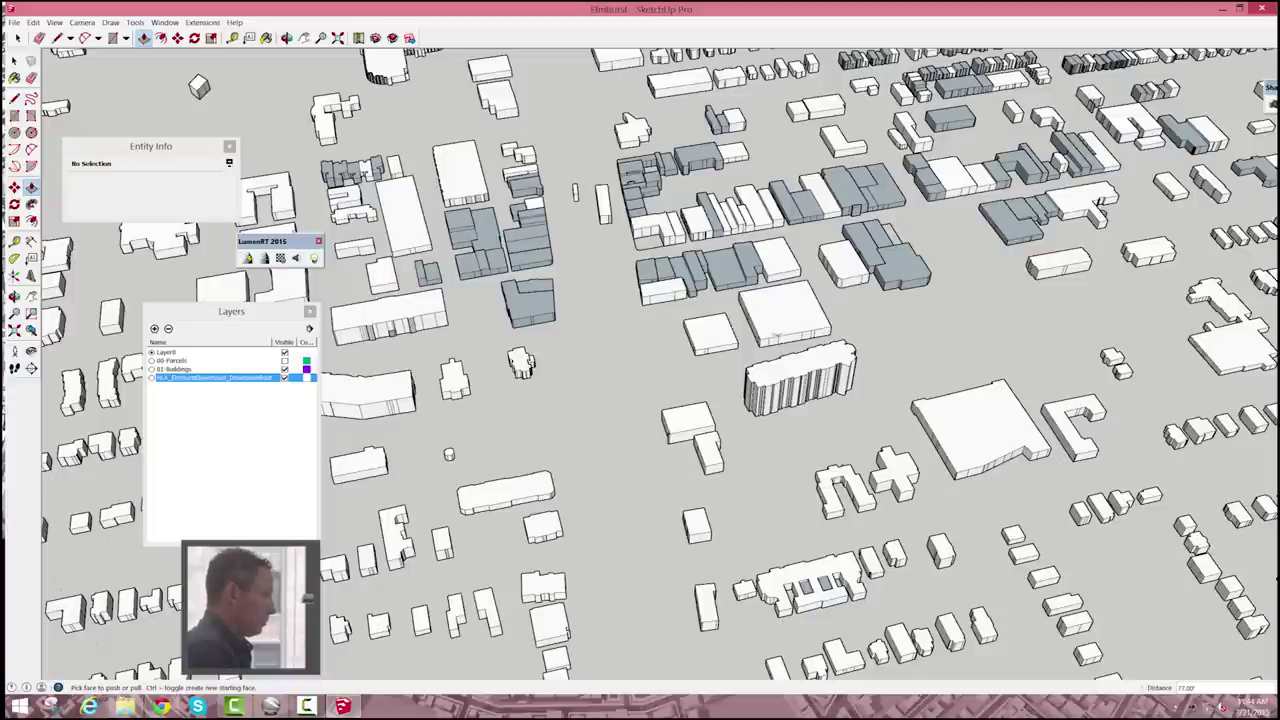
pyautogui.press('space')
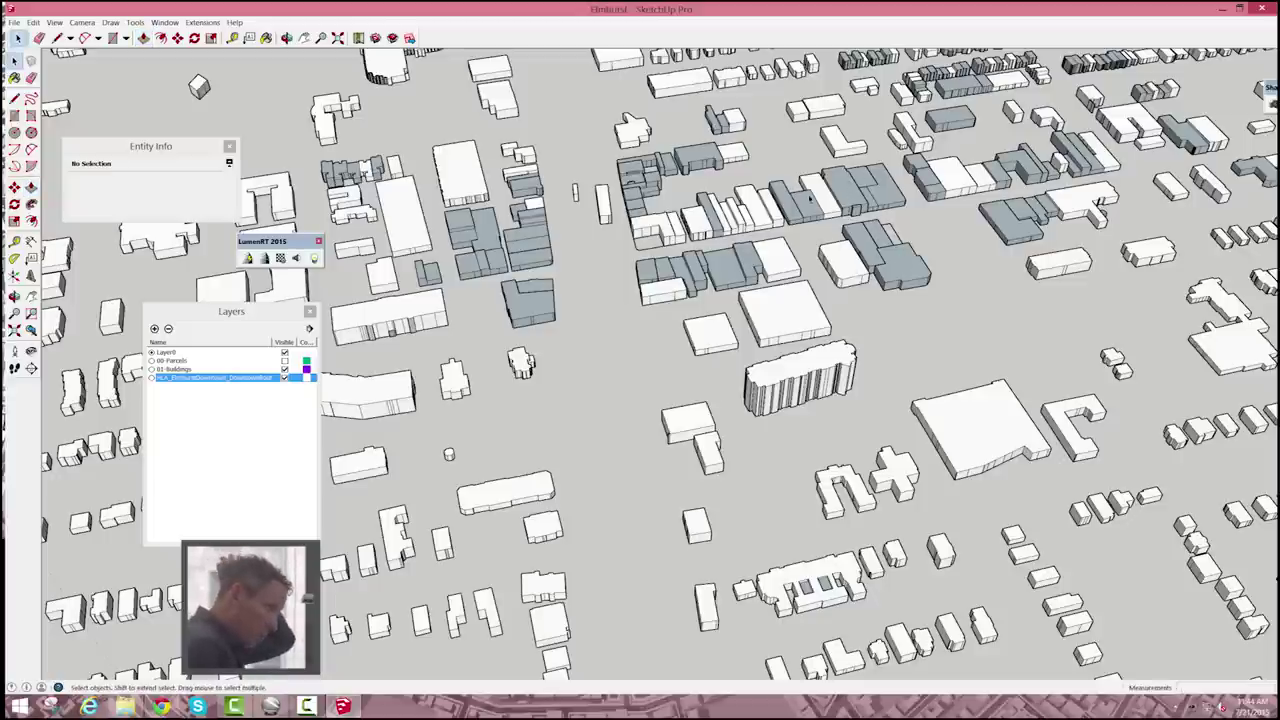
pyautogui.scroll(3, 808, 207)
pyautogui.scroll(3, 813, 204)
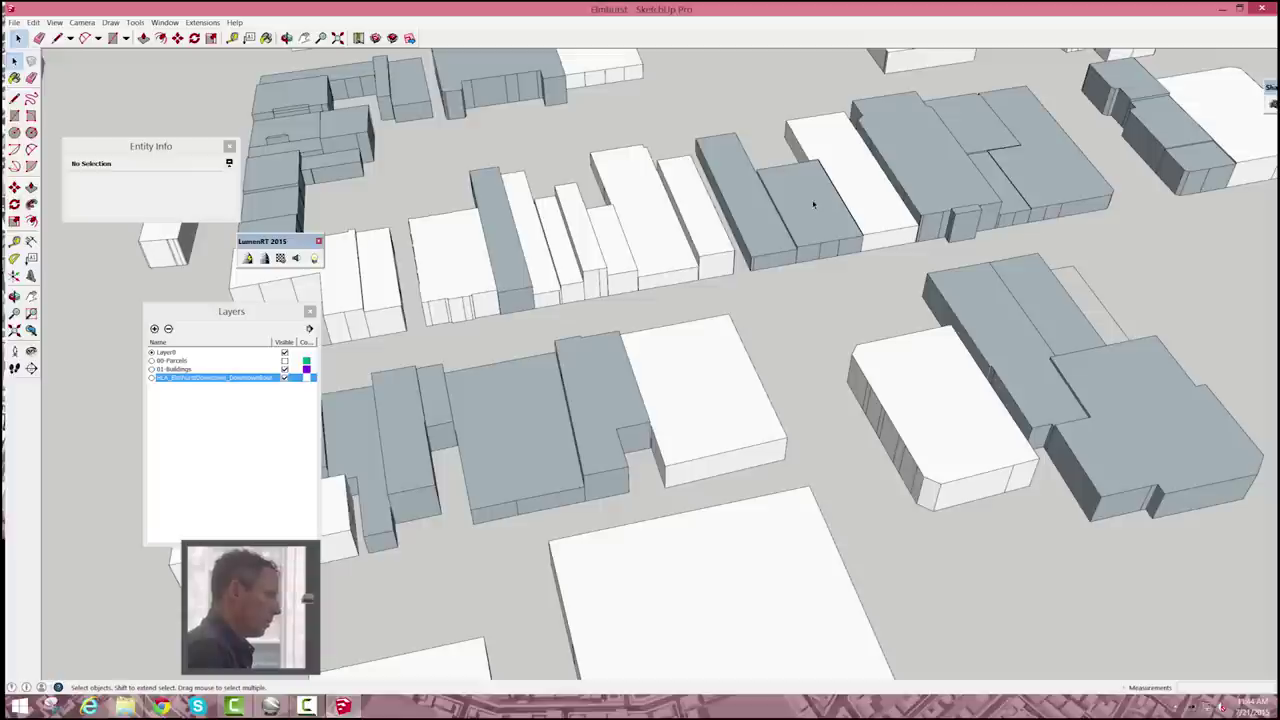
pyautogui.click(813, 204)
pyautogui.doubleClick(813, 204)
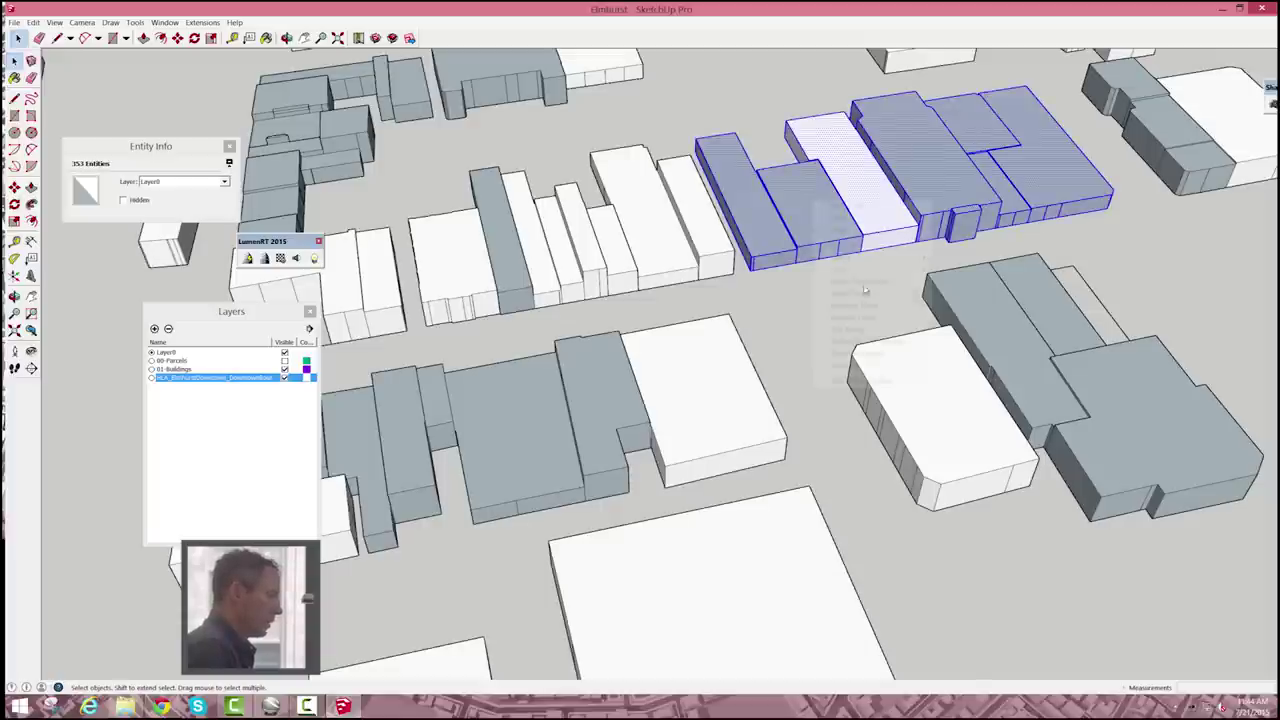
pyautogui.rightClick(814, 202)
pyautogui.click(850, 293)
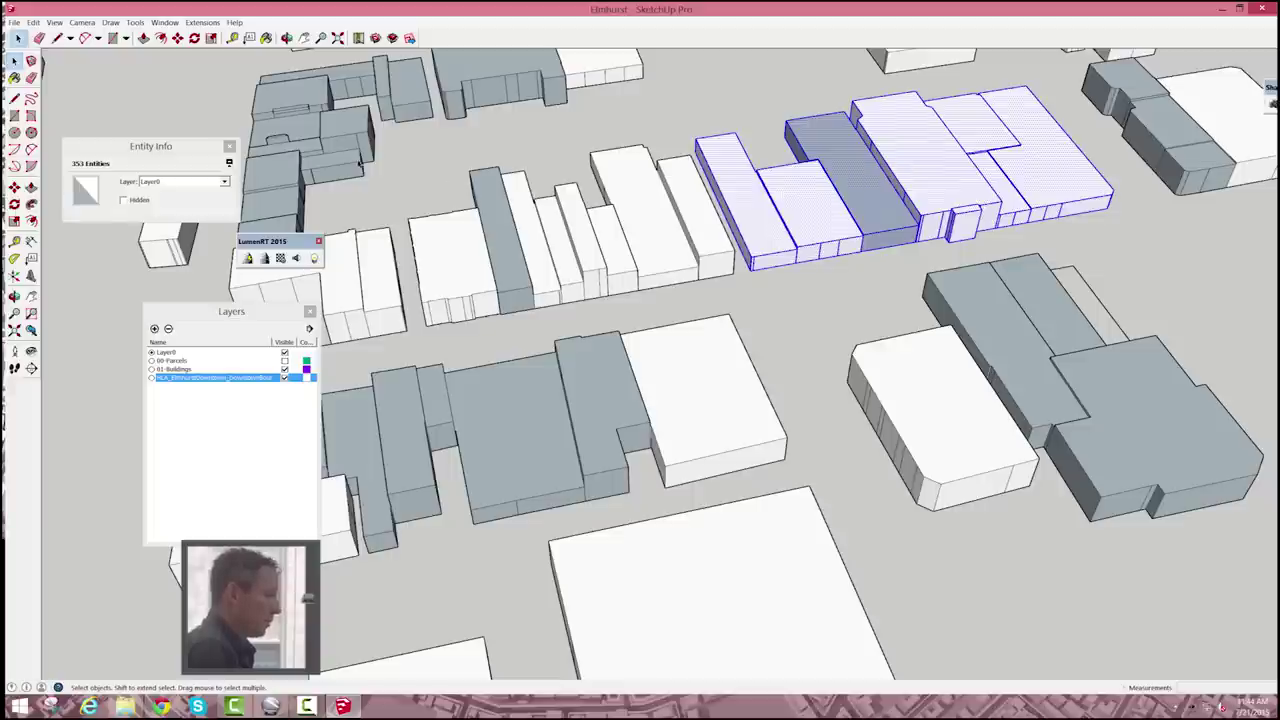
pyautogui.scroll(-3, 761, 325)
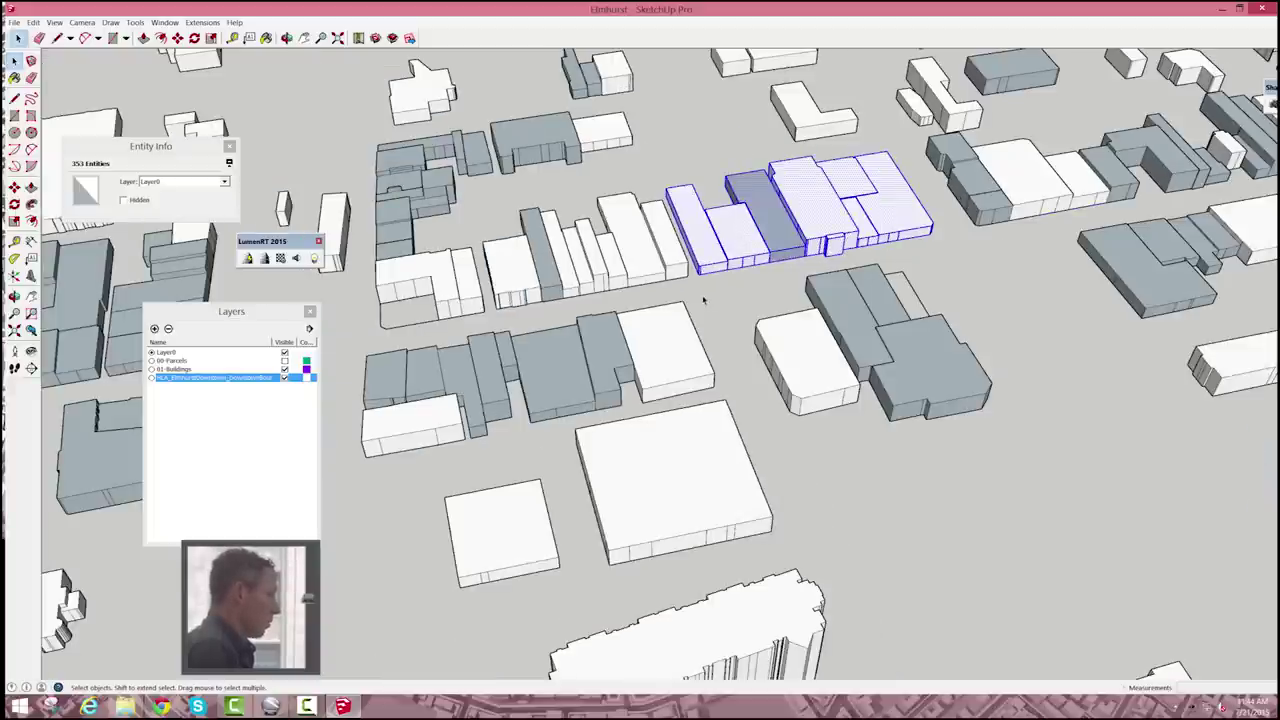
pyautogui.click(703, 299)
# Select all the buildings and paint them with Color_002 from the Colors material collection.
pyautogui.scroll(-5, 690, 305)
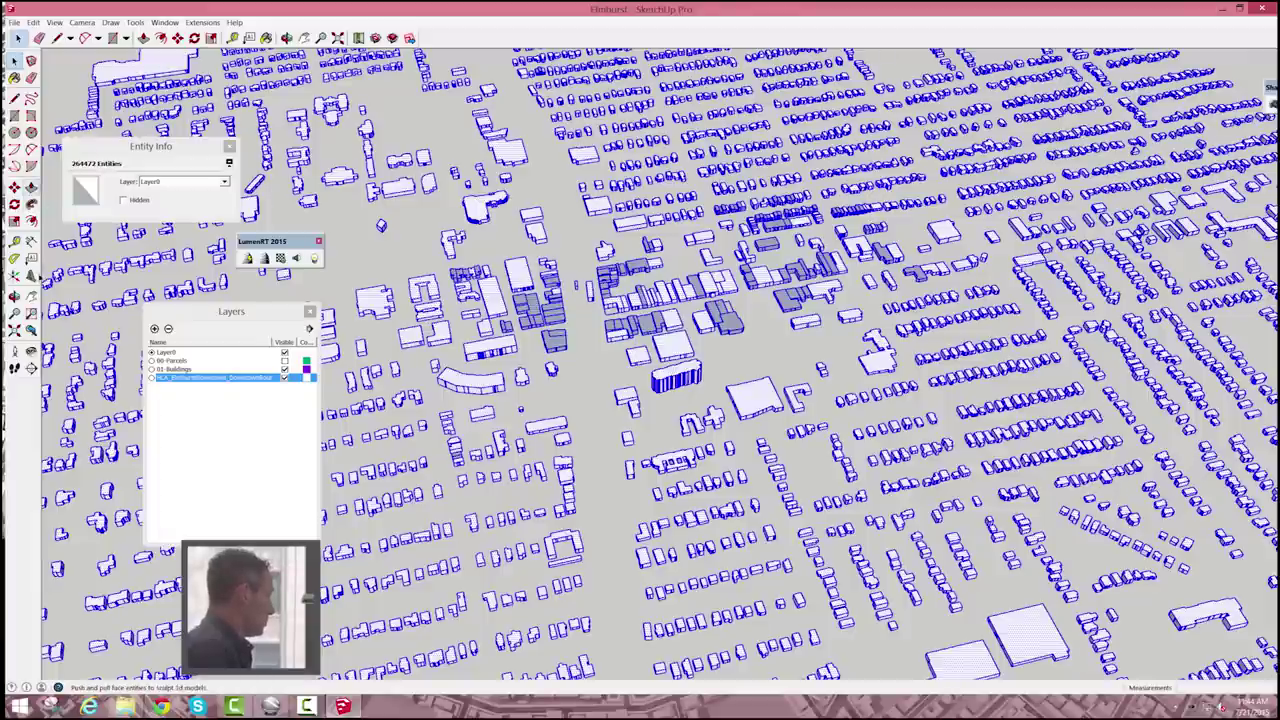
pyautogui.click(16, 242)
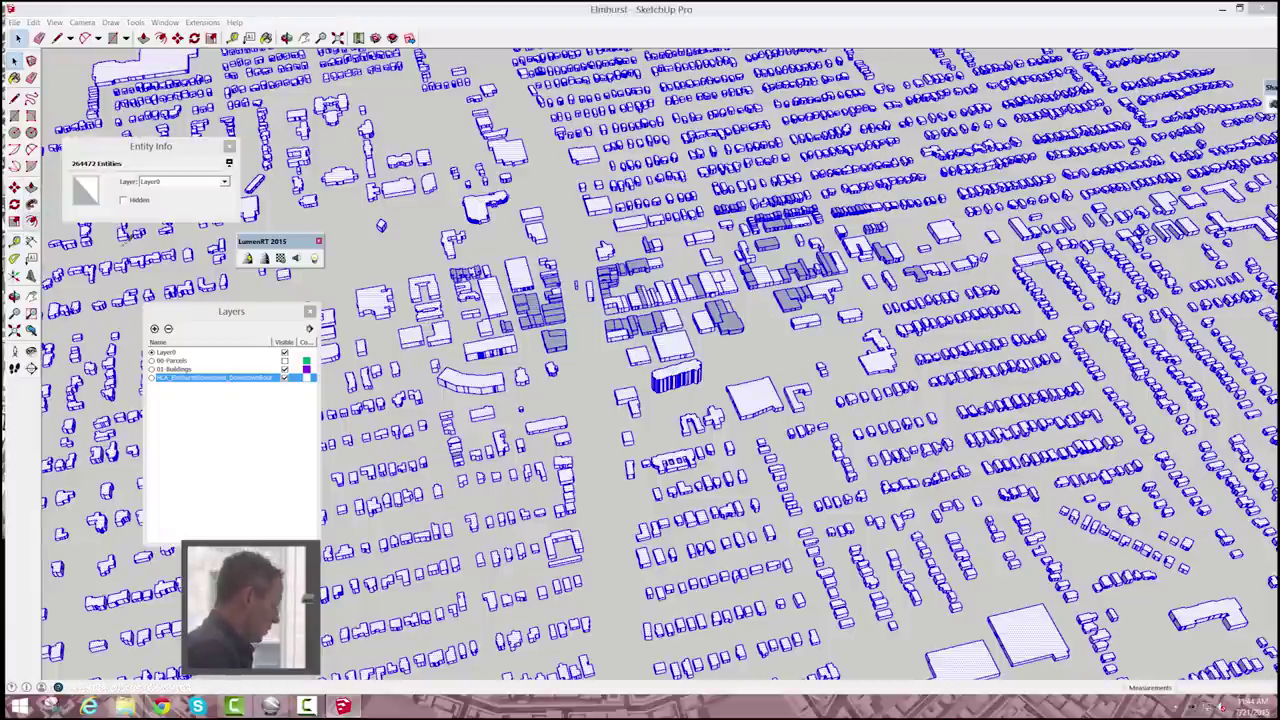
pyautogui.press('b')
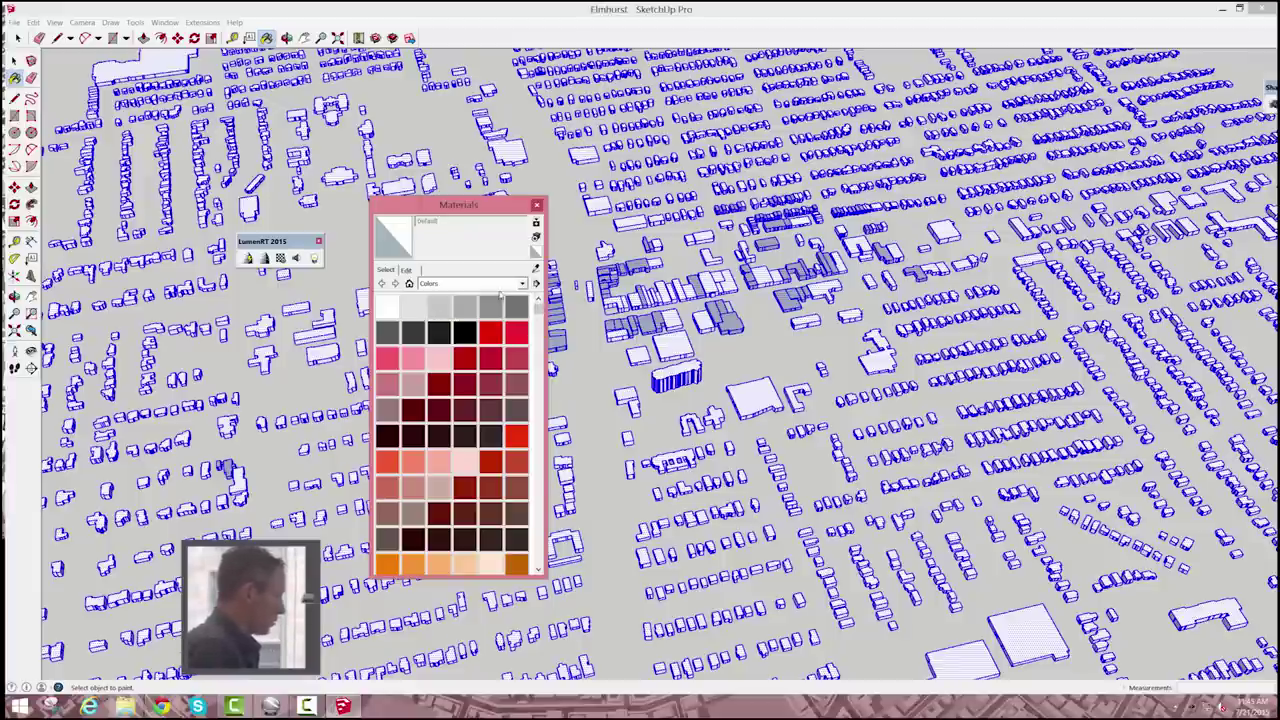
pyautogui.click(522, 284)
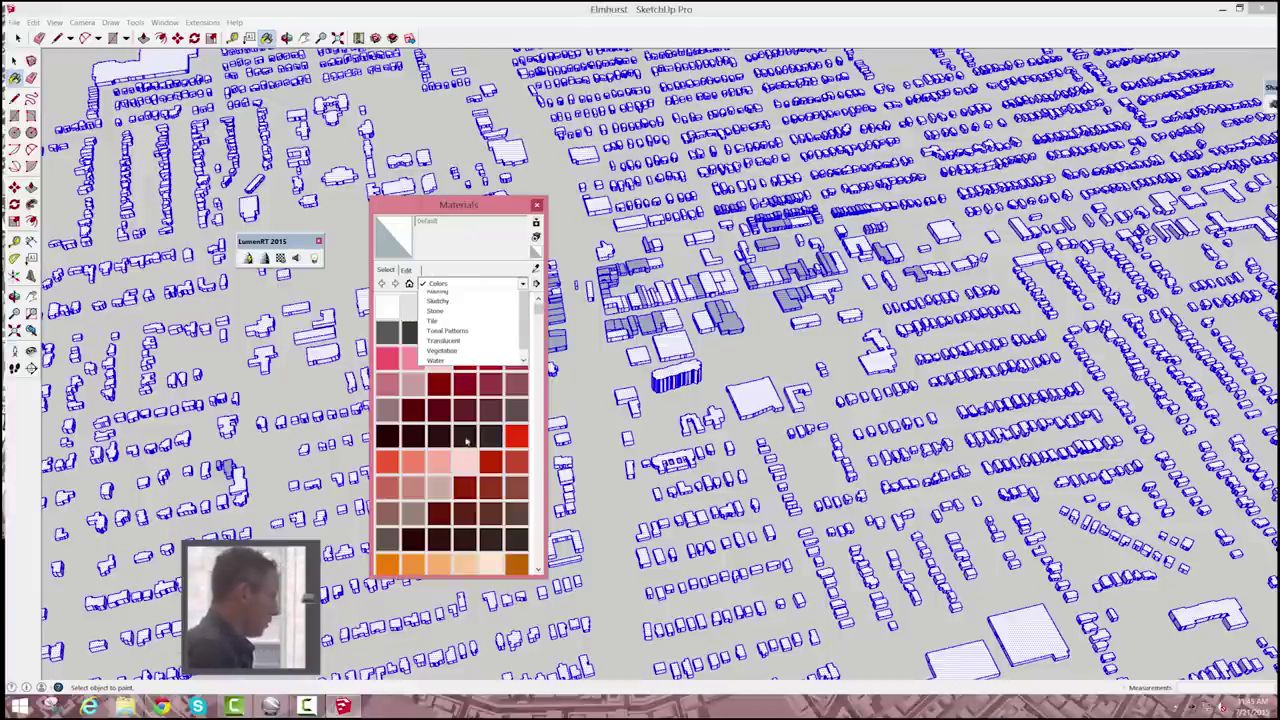
pyautogui.click(447, 298)
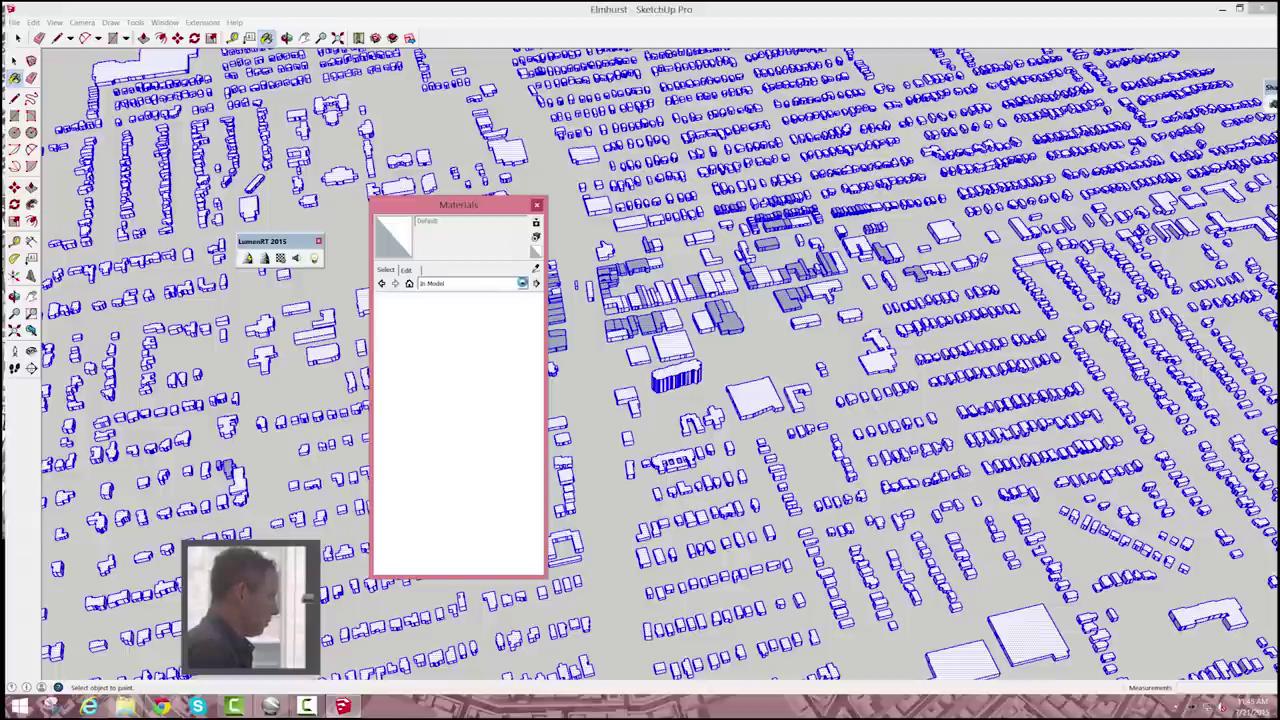
pyautogui.click(522, 284)
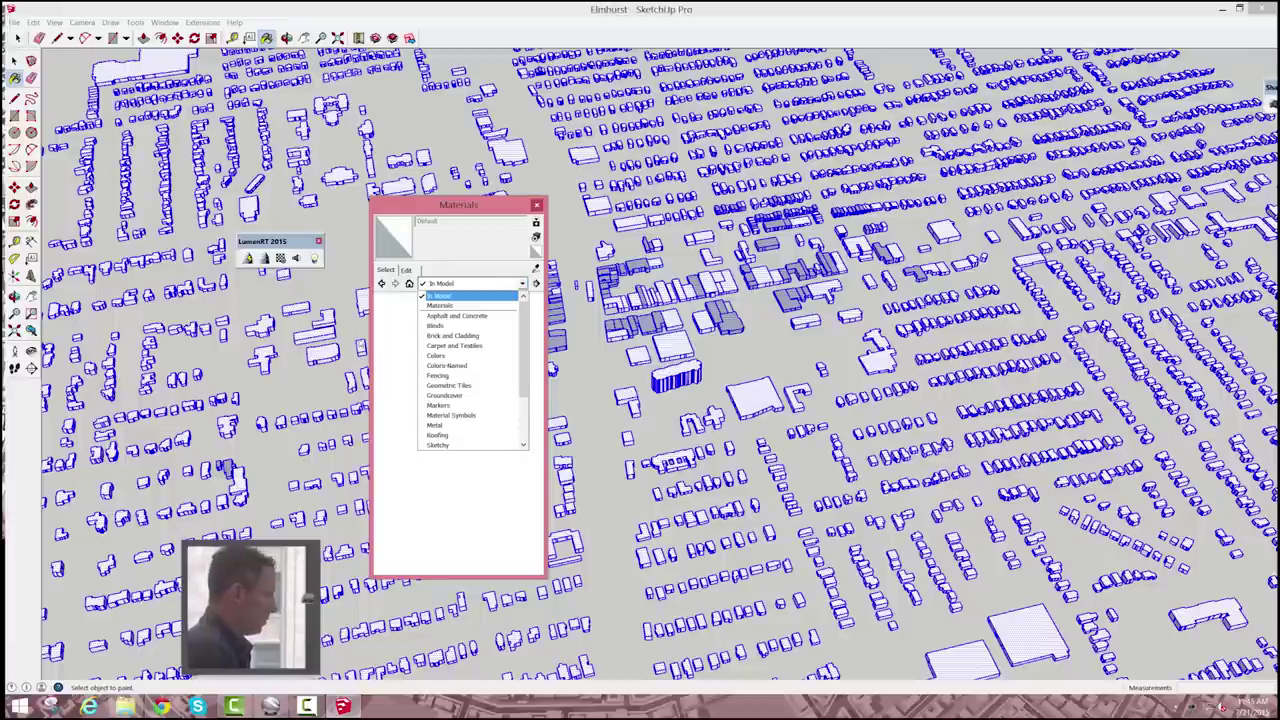
pyautogui.click(517, 287)
pyautogui.click(520, 284)
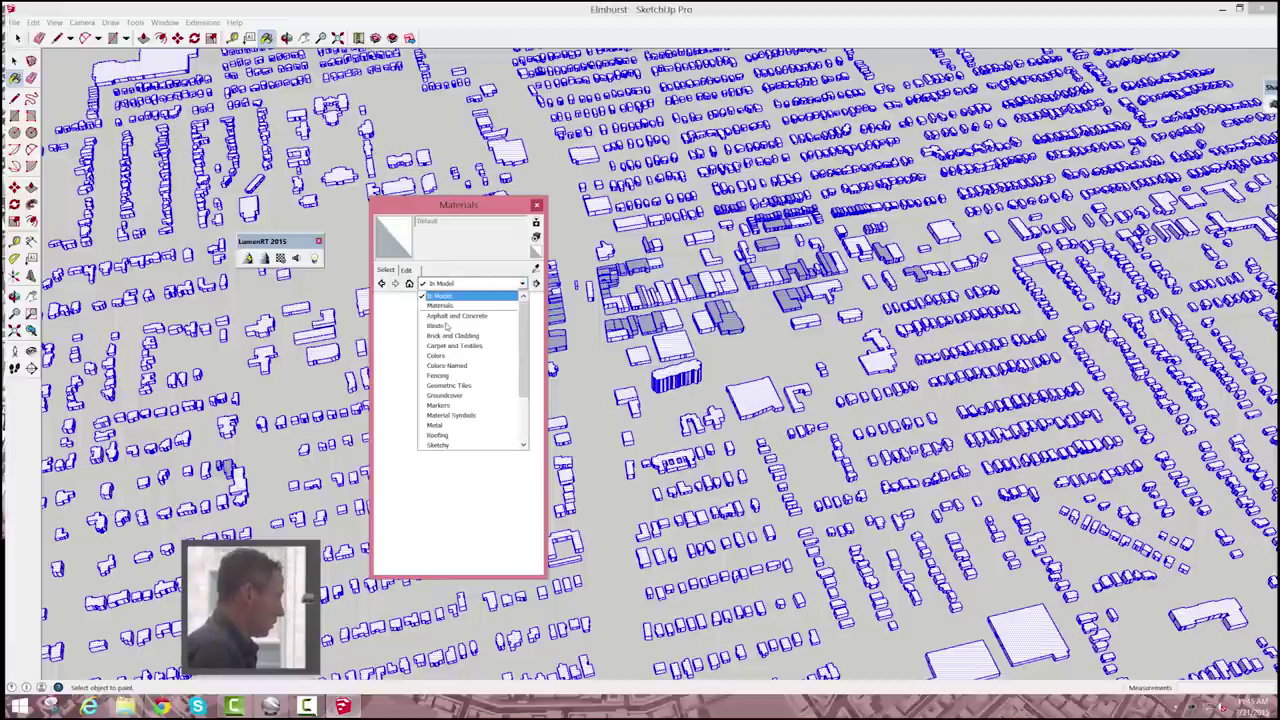
pyautogui.click(459, 357)
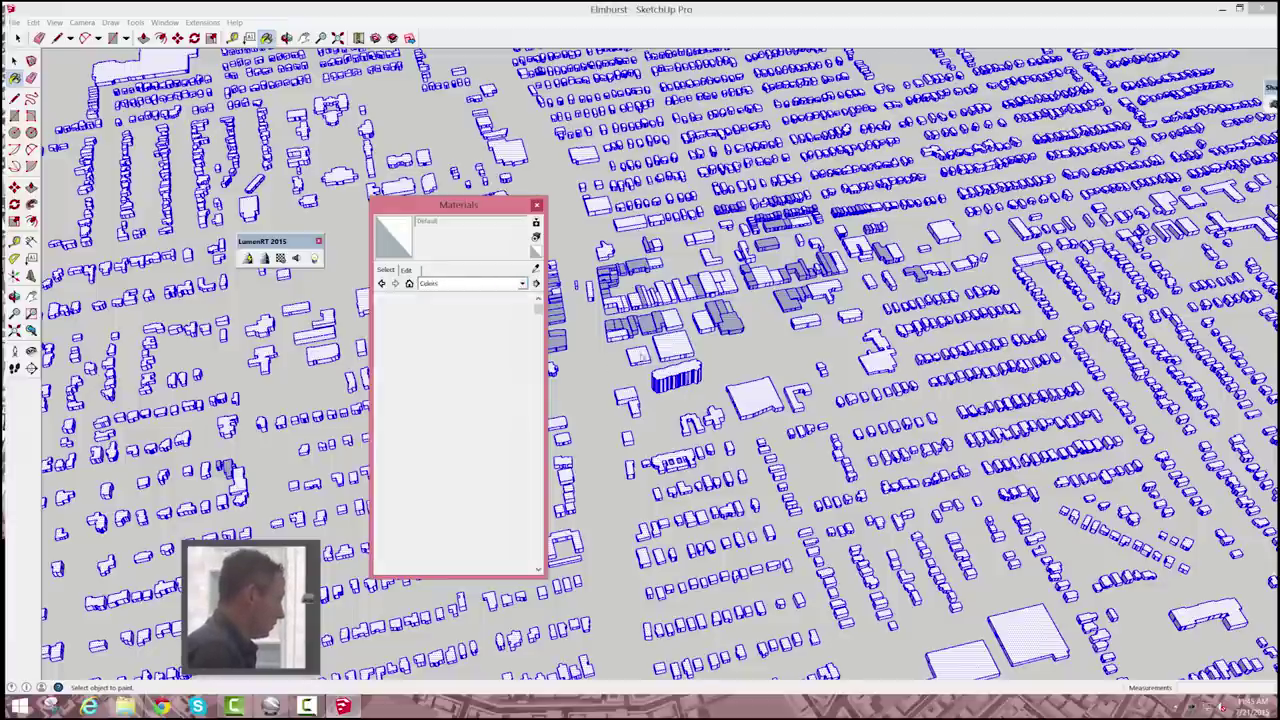
pyautogui.click(434, 312)
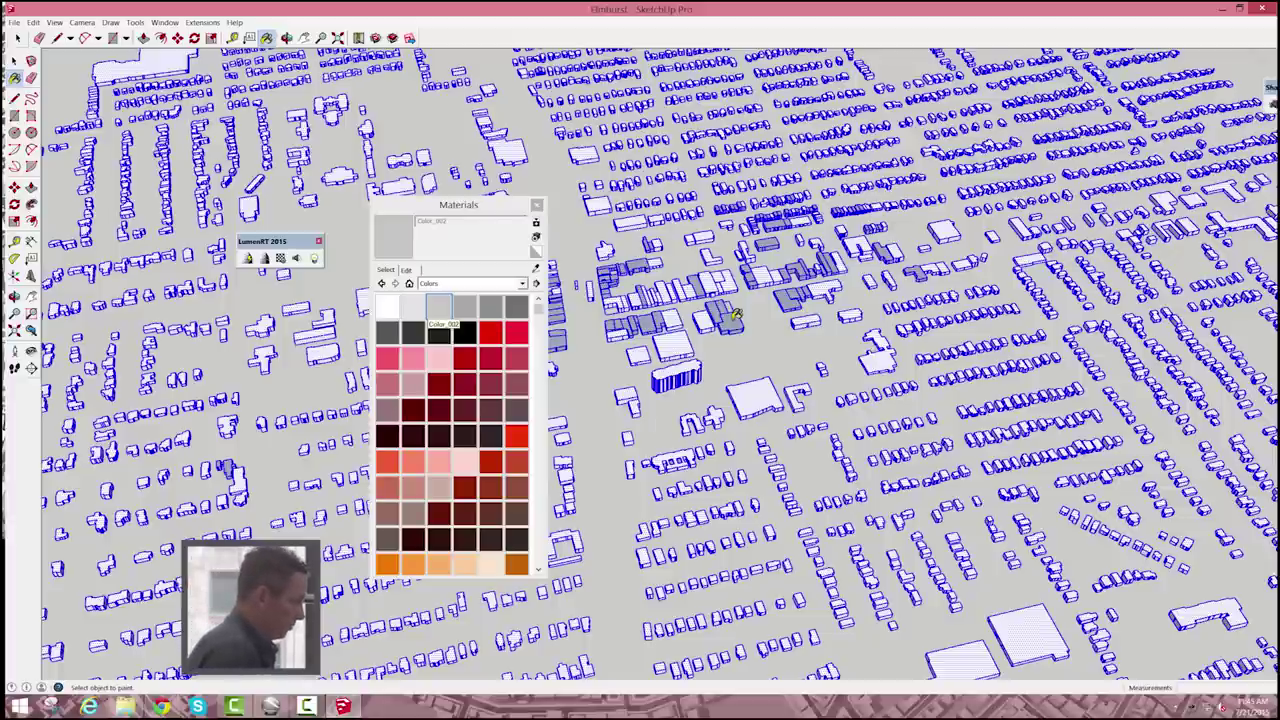
pyautogui.click(734, 317)
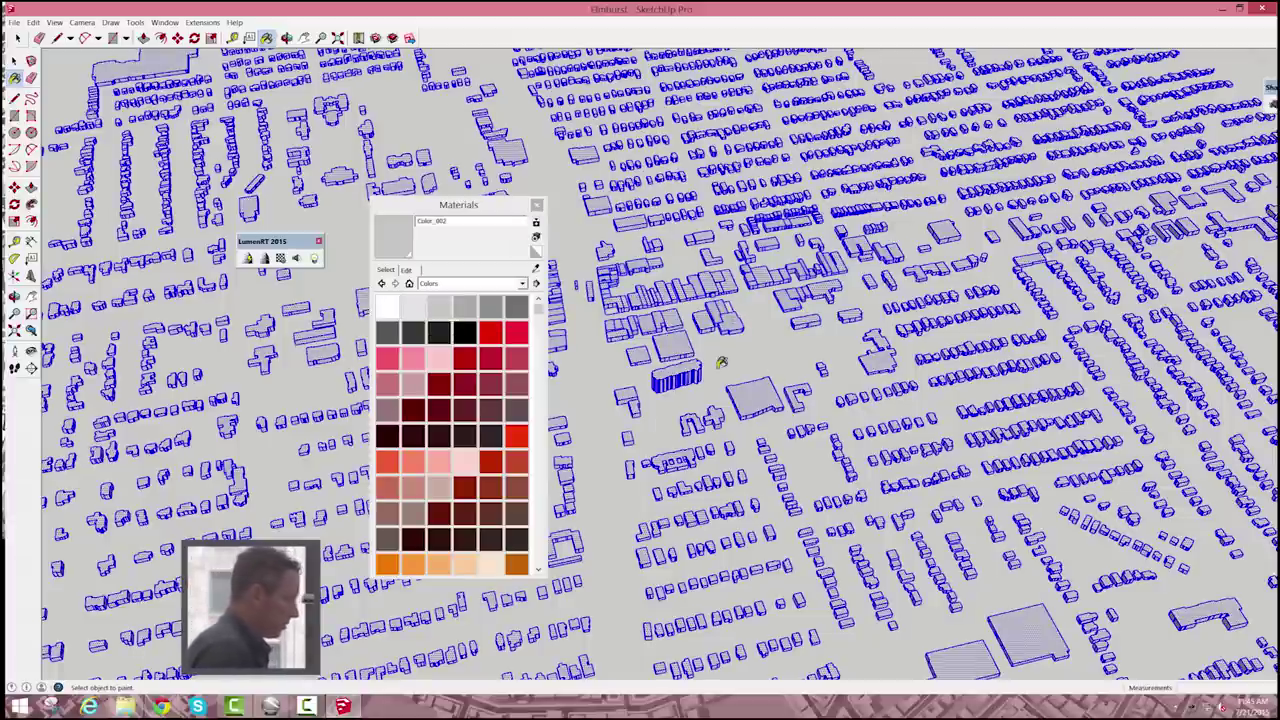
# Rename the in-model material Color_002 as Buildings and deselect the geometry.
pyautogui.press('space')
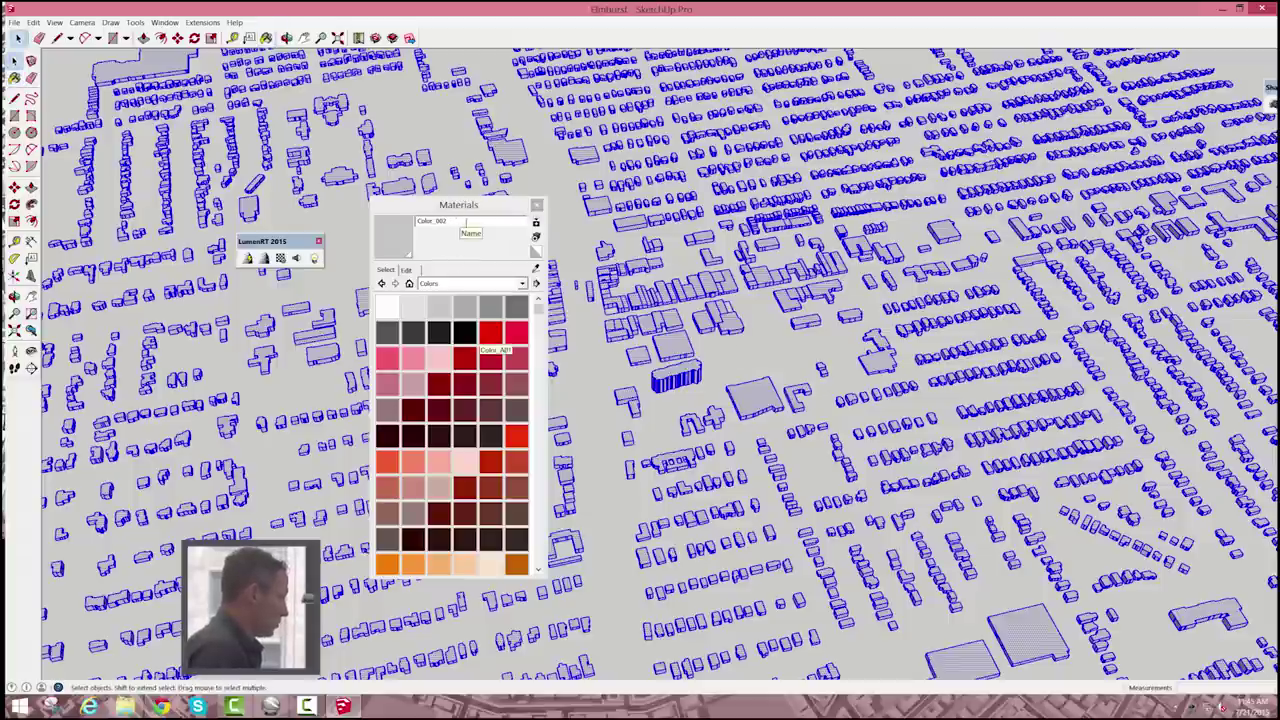
pyautogui.click(523, 283)
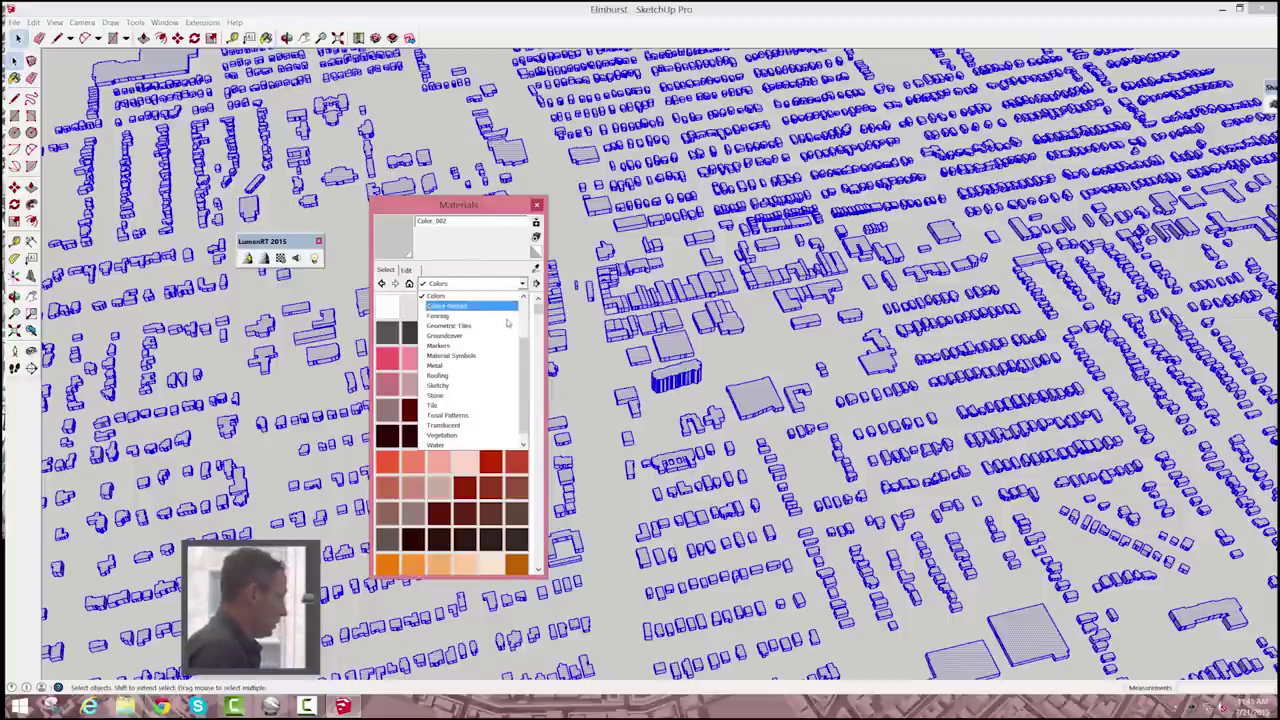
pyautogui.click(466, 298)
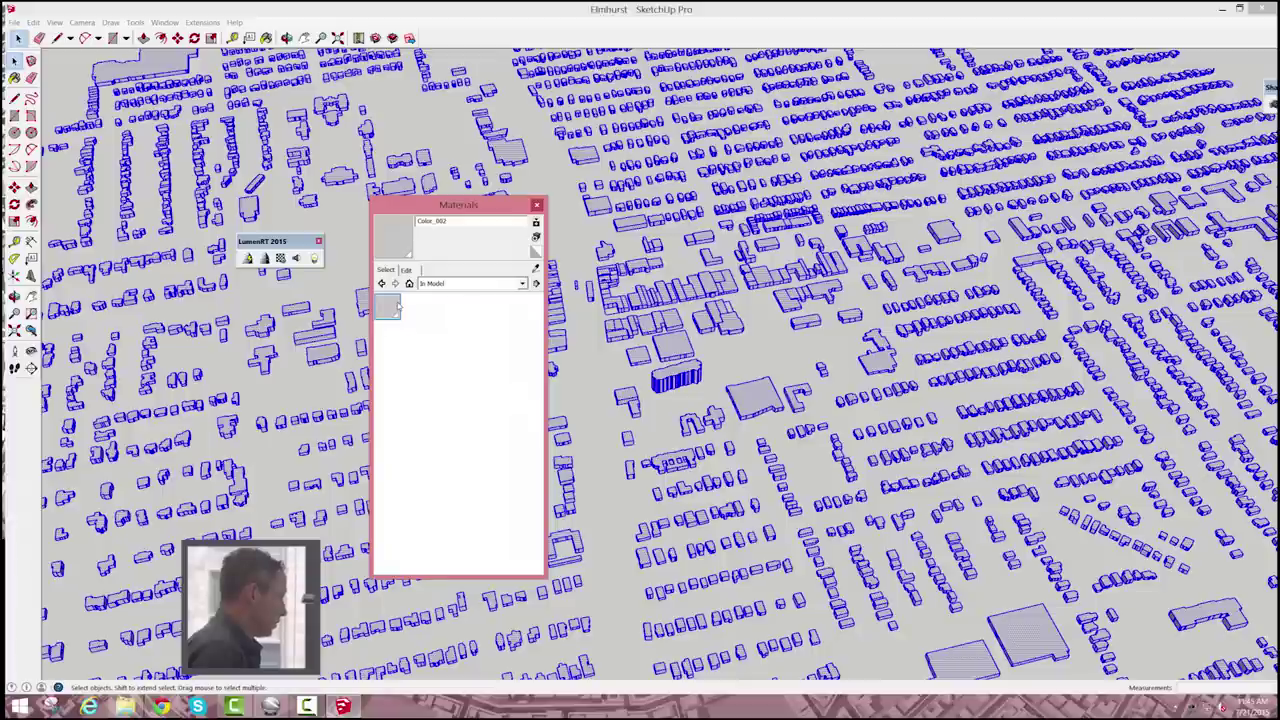
pyautogui.click(387, 308)
pyautogui.click(406, 269)
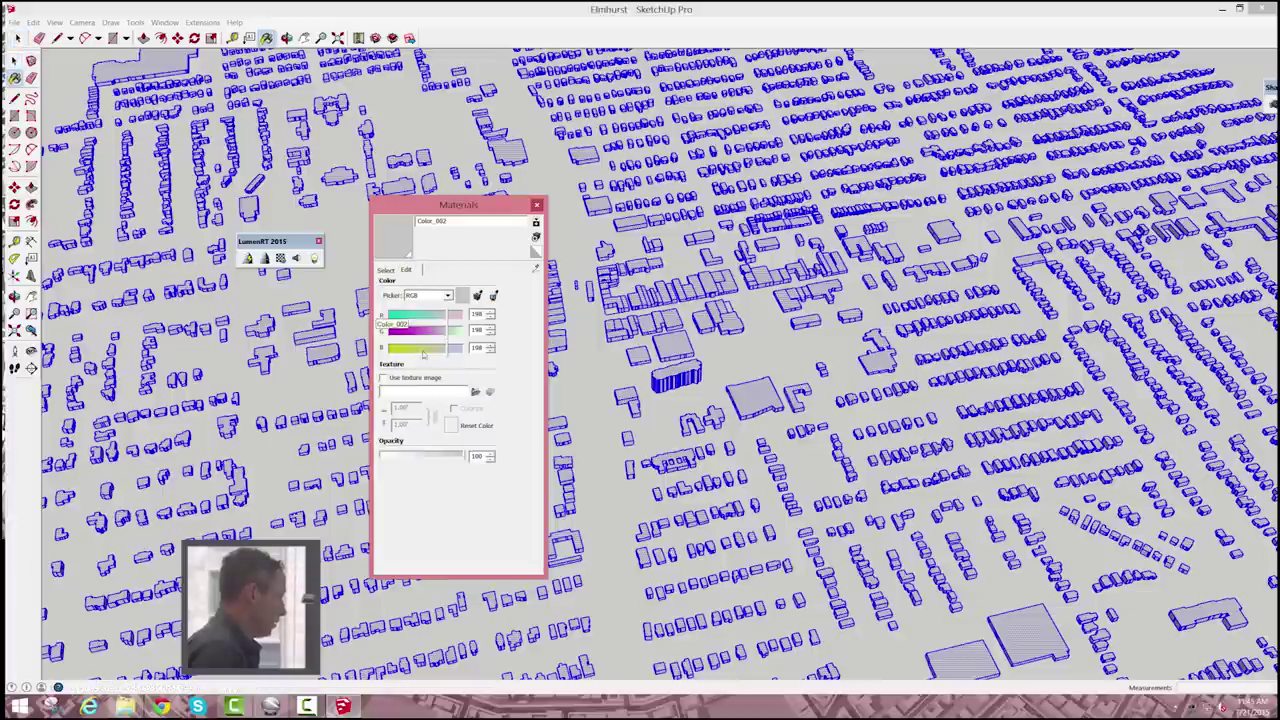
pyautogui.moveTo(453, 221); pyautogui.dragTo(291, 189)
pyautogui.write('Buildings')
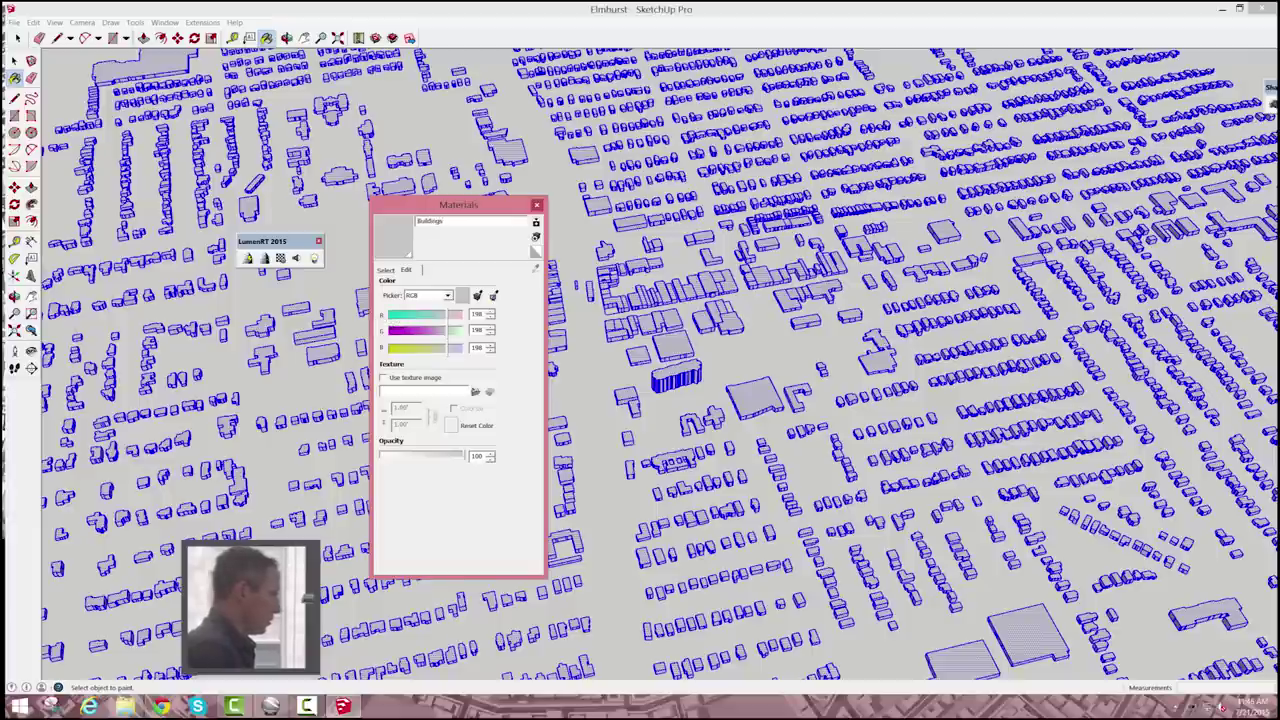
pyautogui.click(537, 205)
pyautogui.click(568, 222)
# Turn off profile edges in the Urban Planning Style.
pyautogui.scroll(-5, 640, 360)
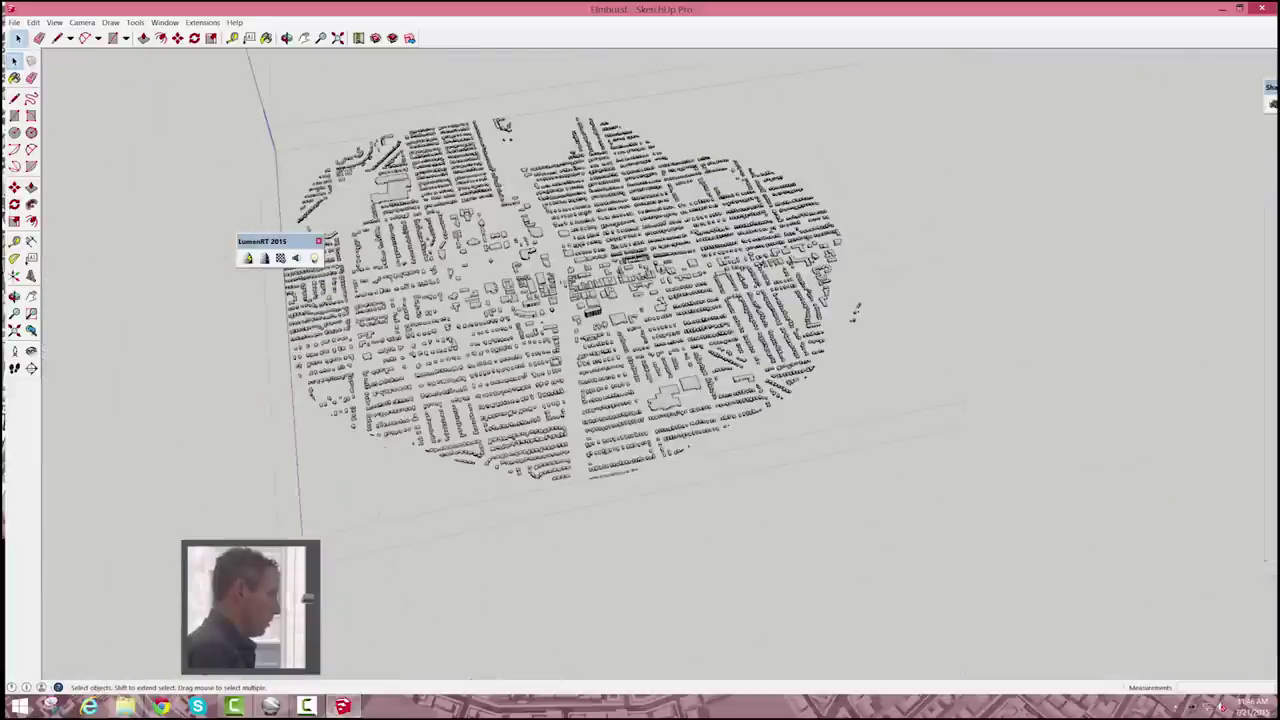
pyautogui.scroll(1, 640, 360)
pyautogui.click(164, 22)
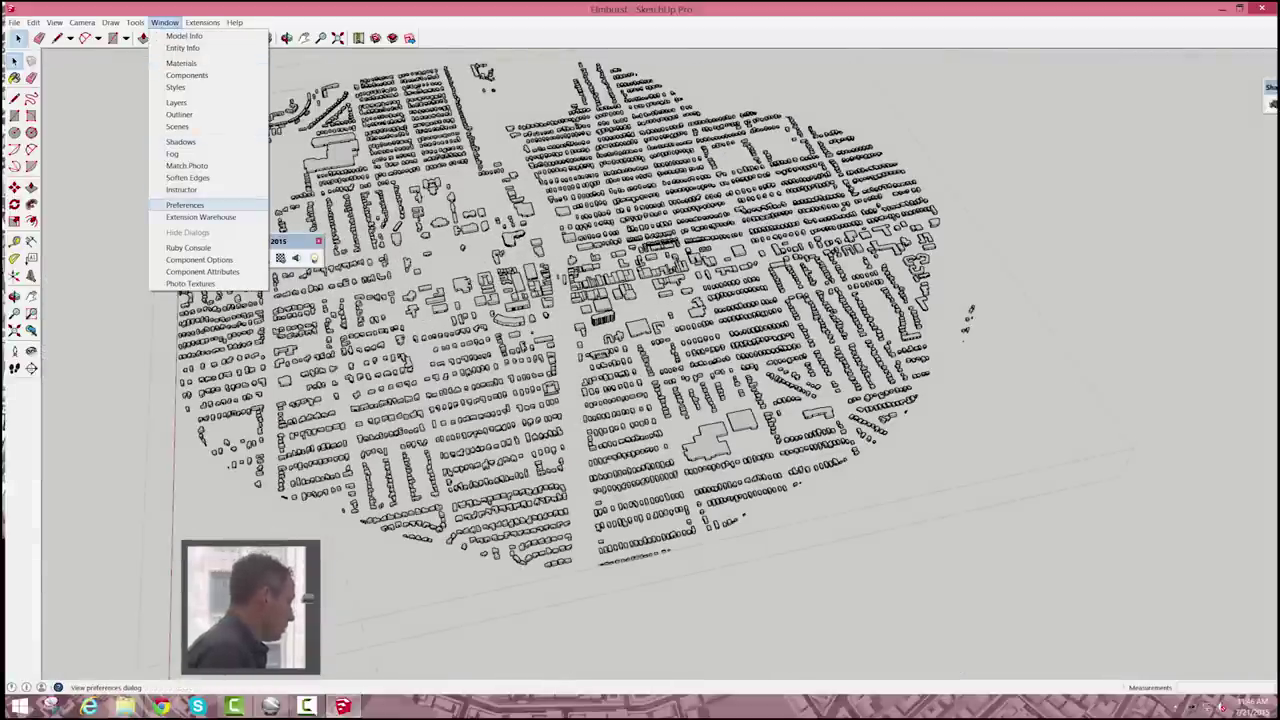
pyautogui.click(176, 87)
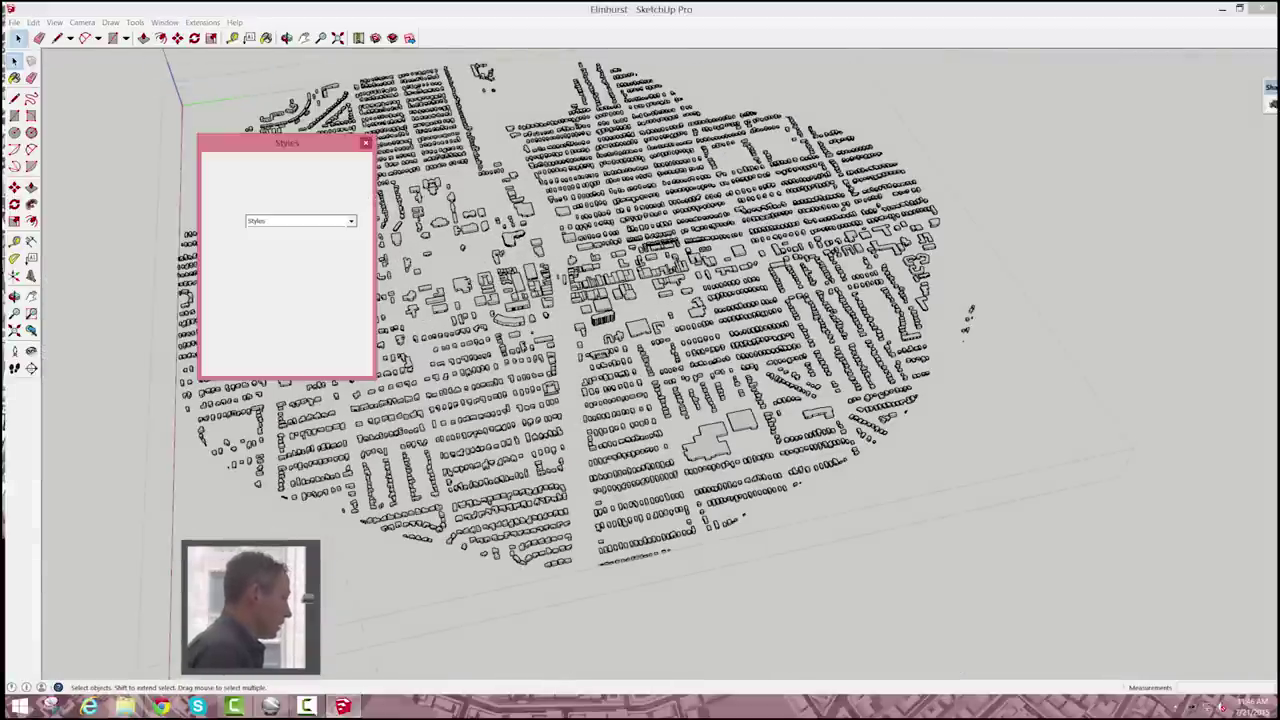
pyautogui.click(234, 208)
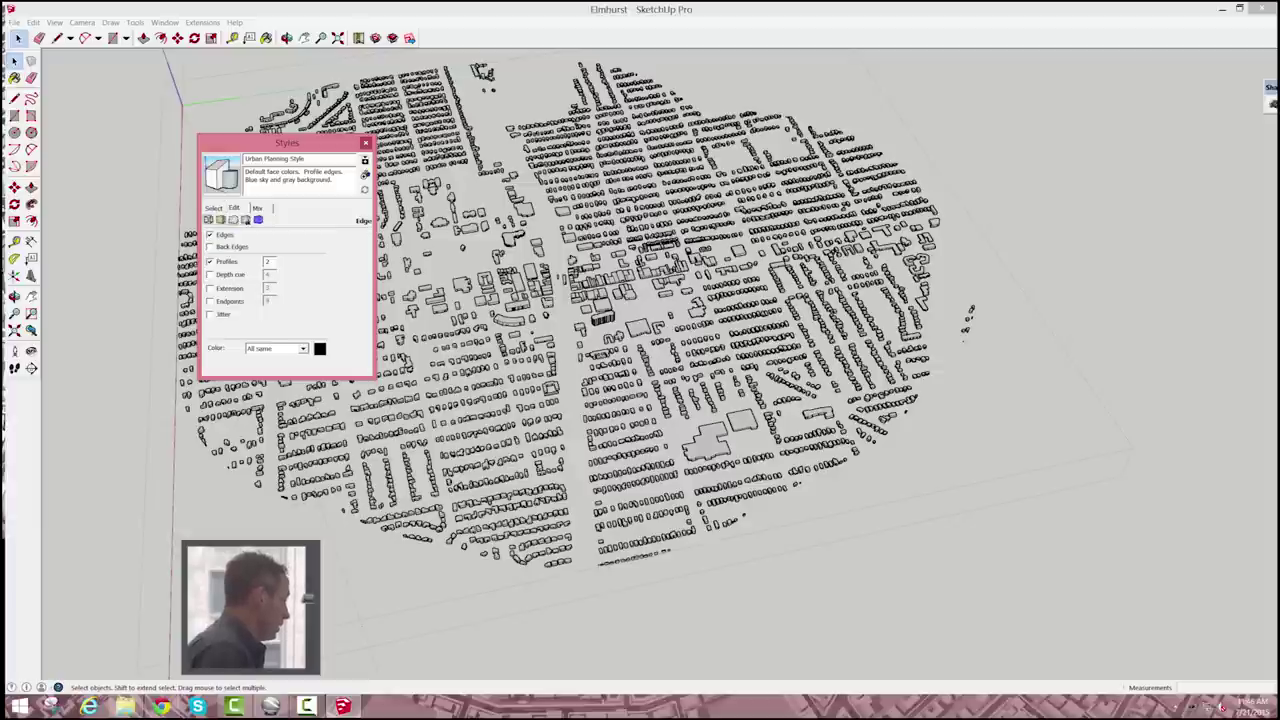
pyautogui.click(210, 261)
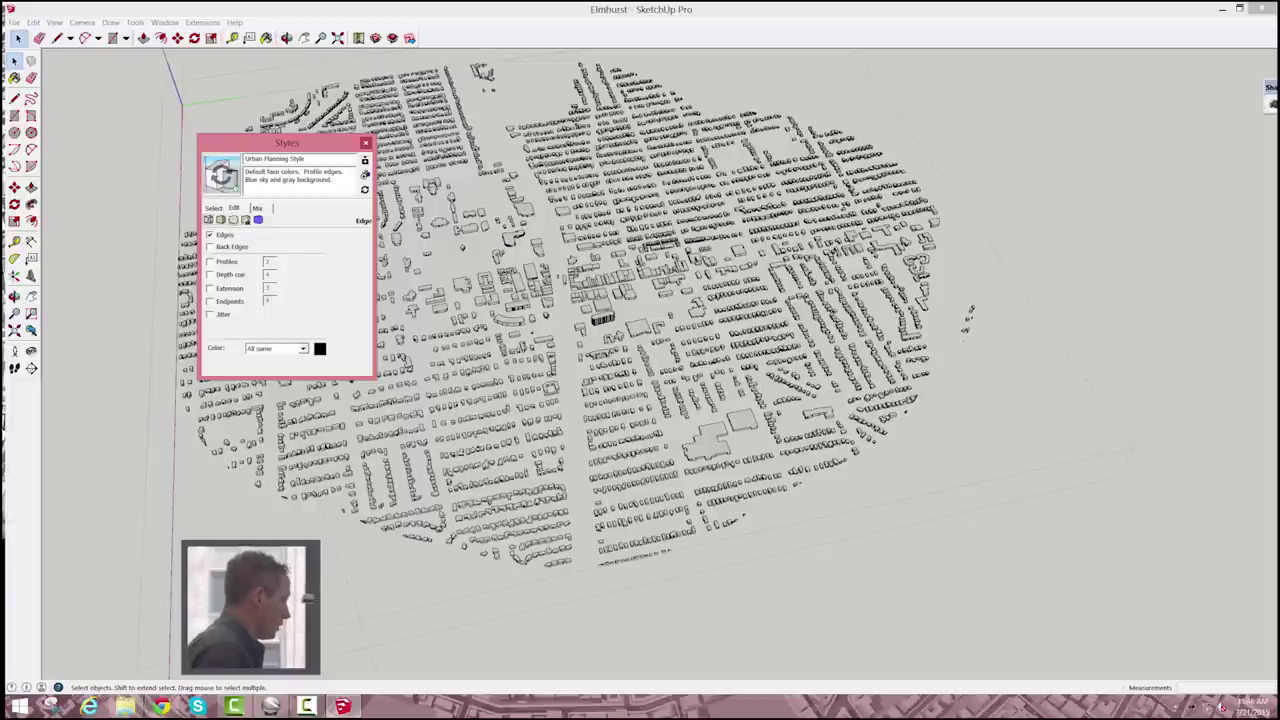
# Change the style's background color to white.
pyautogui.click(233, 219)
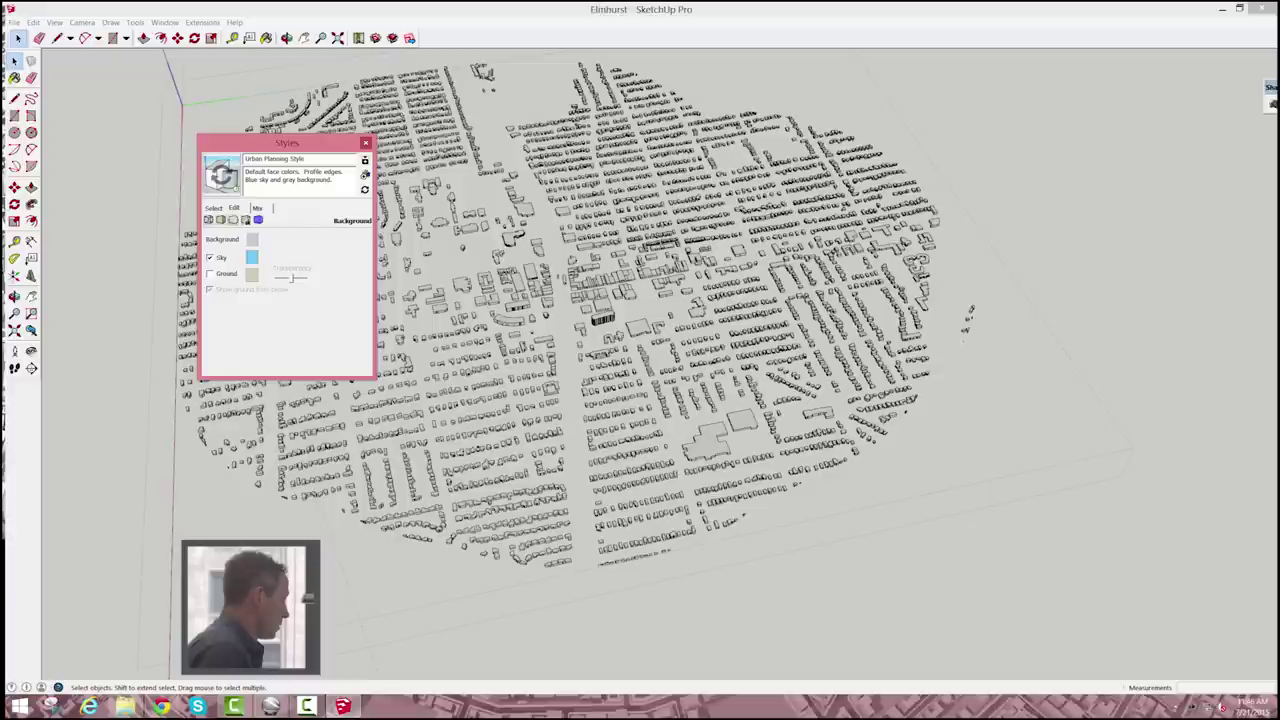
pyautogui.click(251, 239)
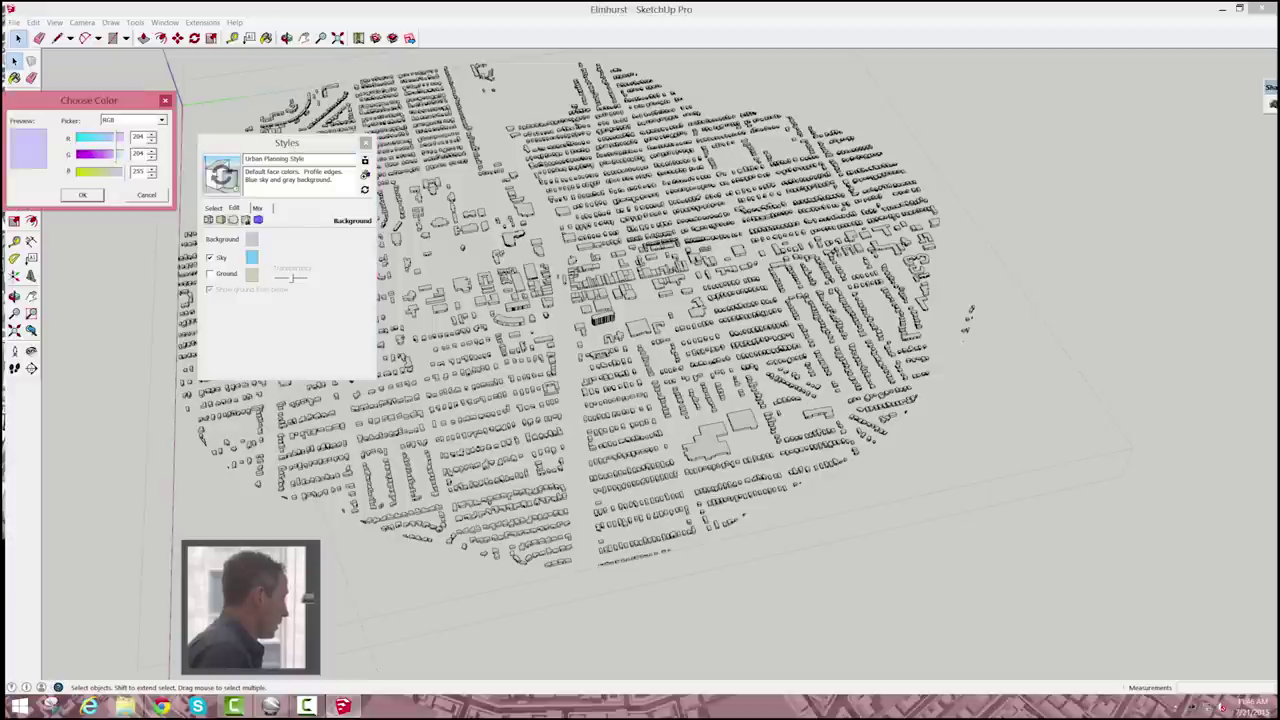
pyautogui.click(123, 154)
pyautogui.click(123, 137)
pyautogui.click(82, 195)
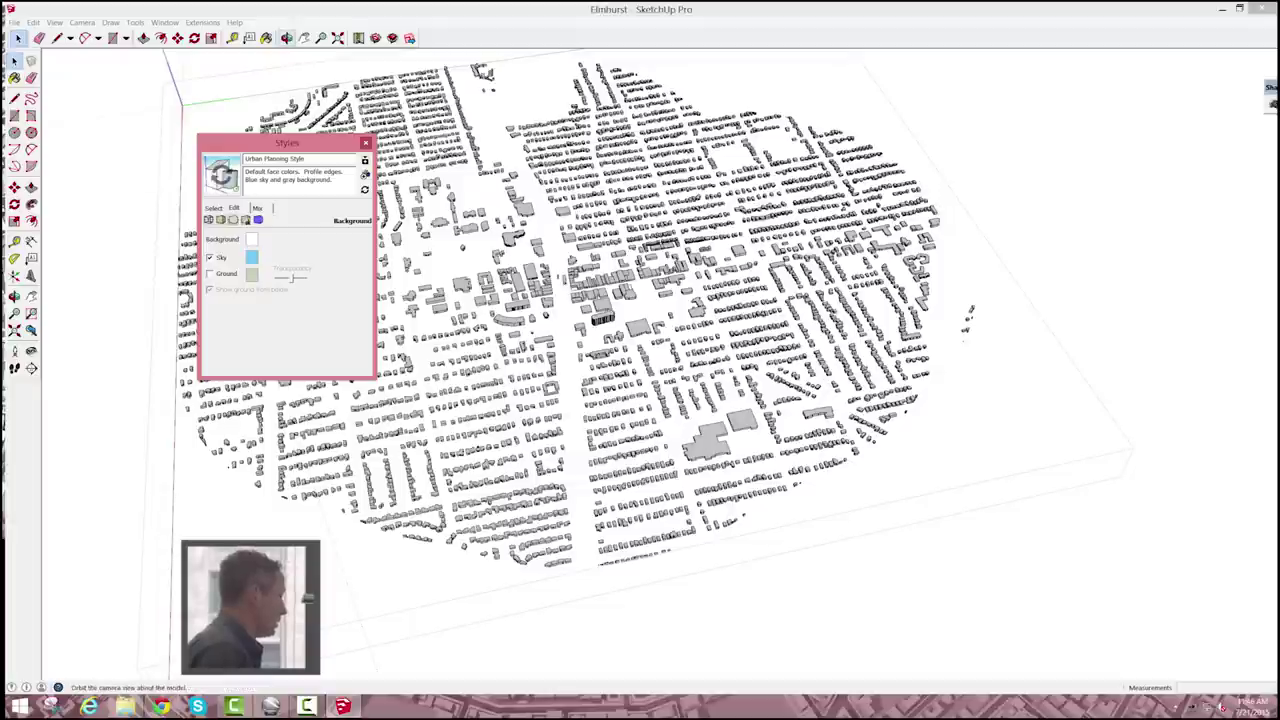
# Turn on shadows for the model and check them up close on the downtown buildings.
pyautogui.click(164, 22)
pyautogui.click(190, 103)
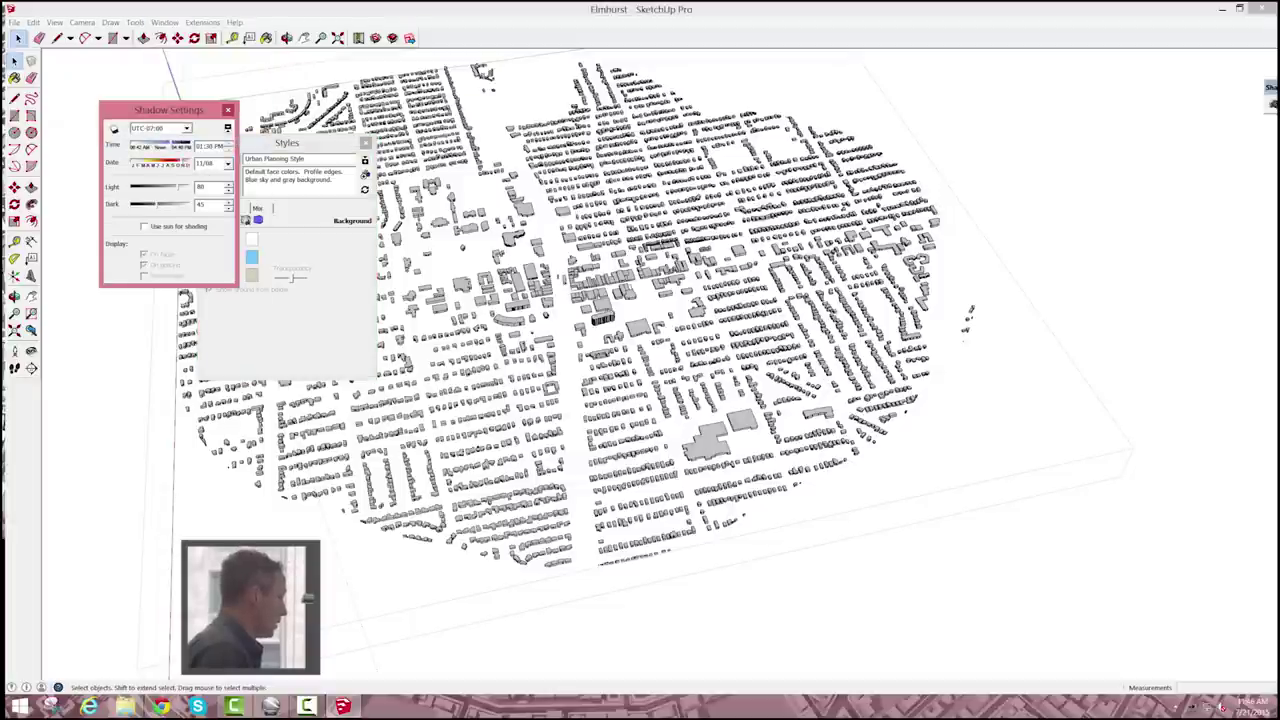
pyautogui.click(114, 129)
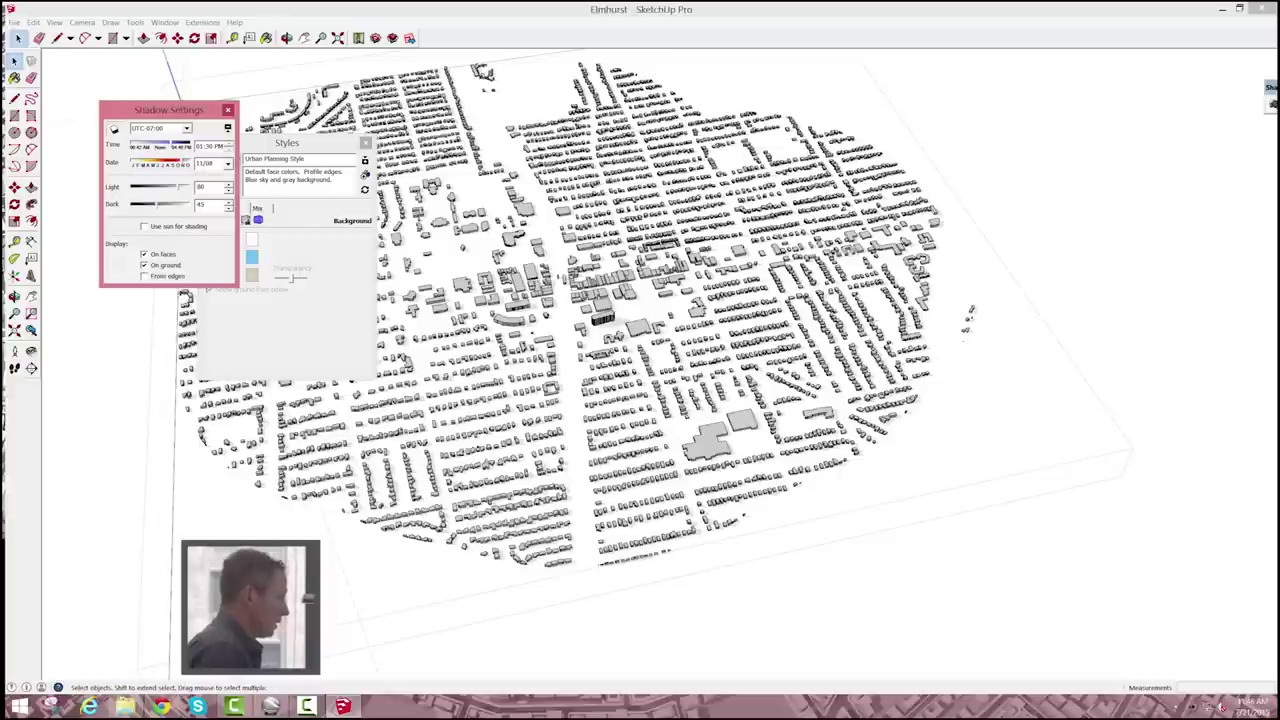
pyautogui.scroll(8, 640, 360)
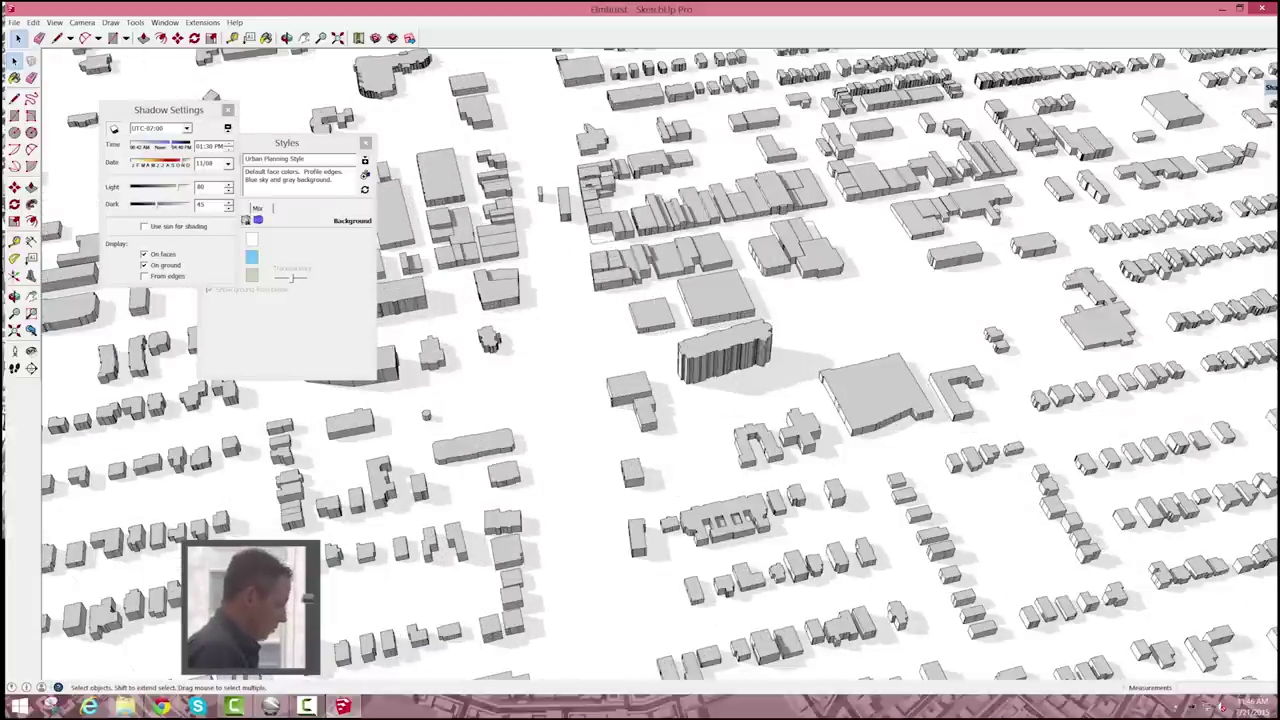
pyautogui.scroll(-10, 640, 360)
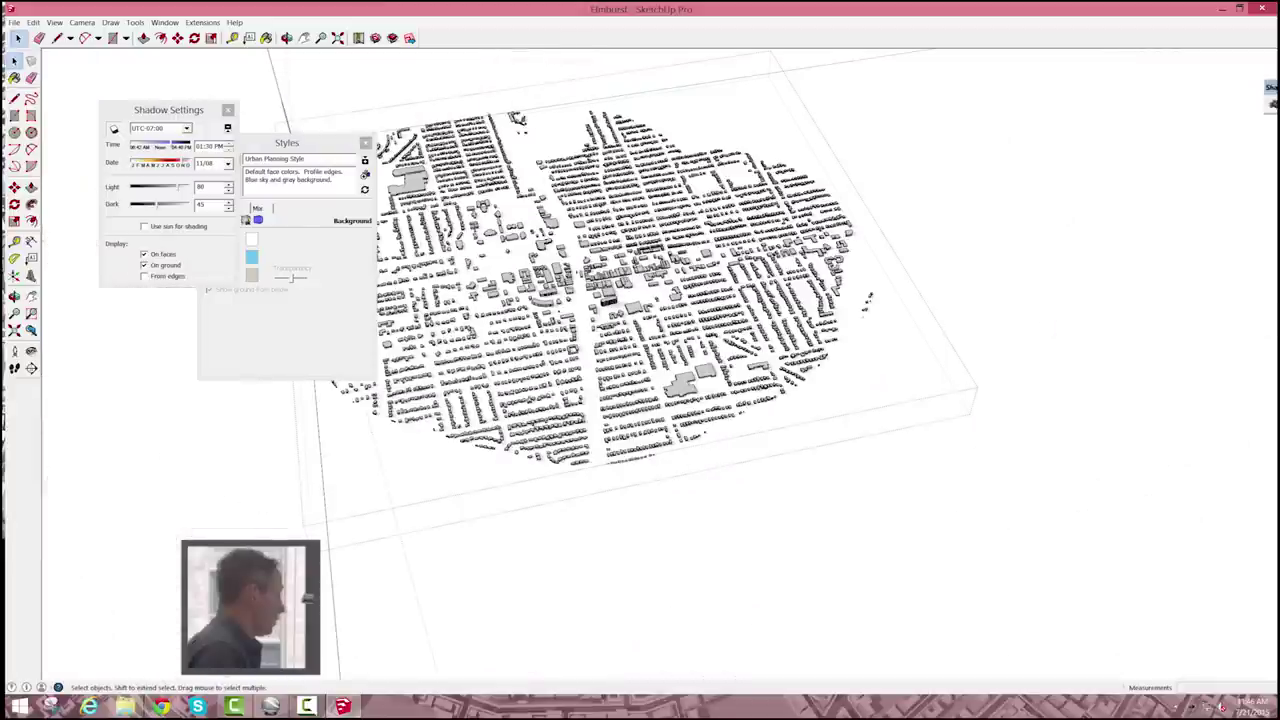
# Make the 00-Parcels layer visible.
pyautogui.click(165, 22)
pyautogui.click(176, 102)
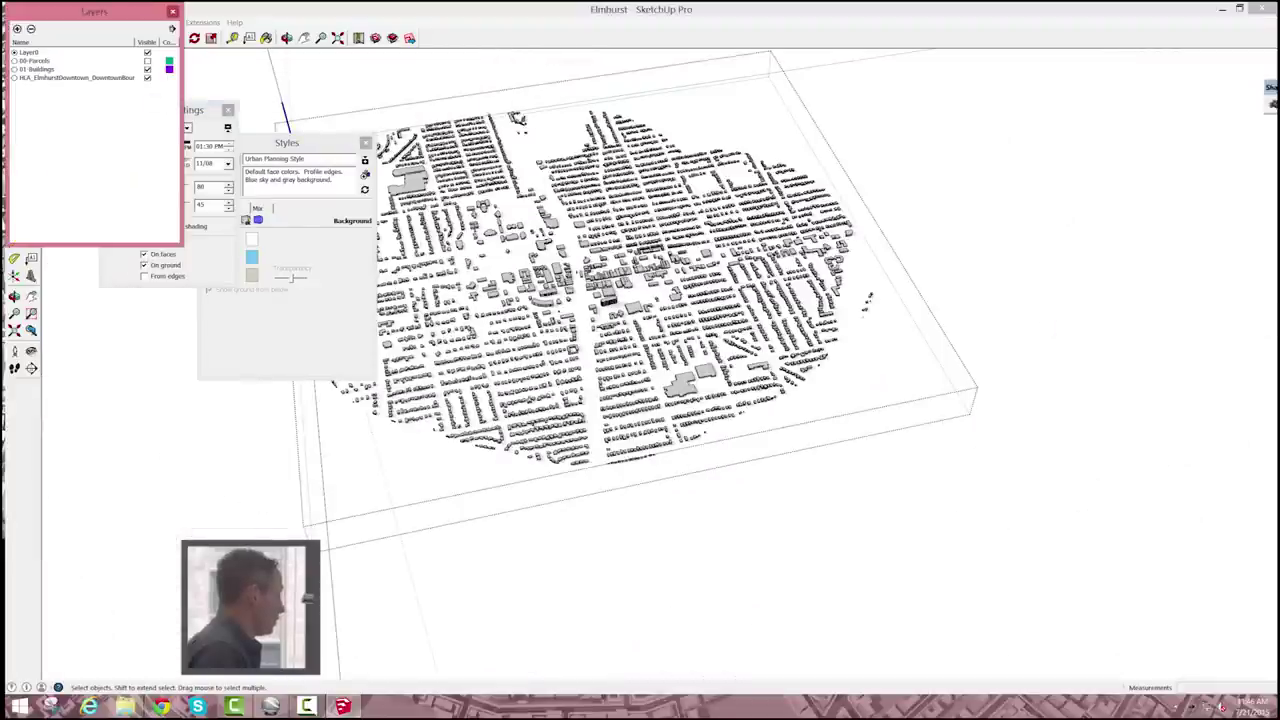
pyautogui.click(1045, 292)
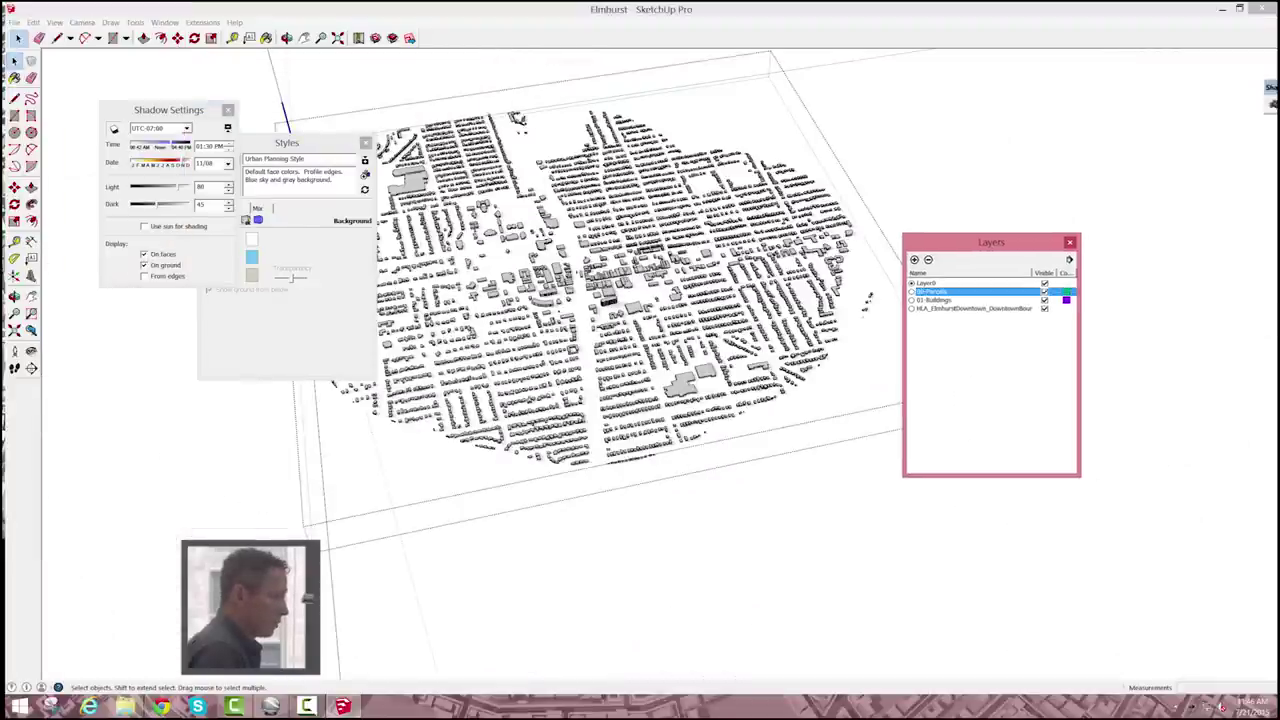
# Make the 01-Buildings layer visible and paint the selected parcels with Color_001 from the Colors collection.
pyautogui.click(1045, 300)
pyautogui.press('Return')
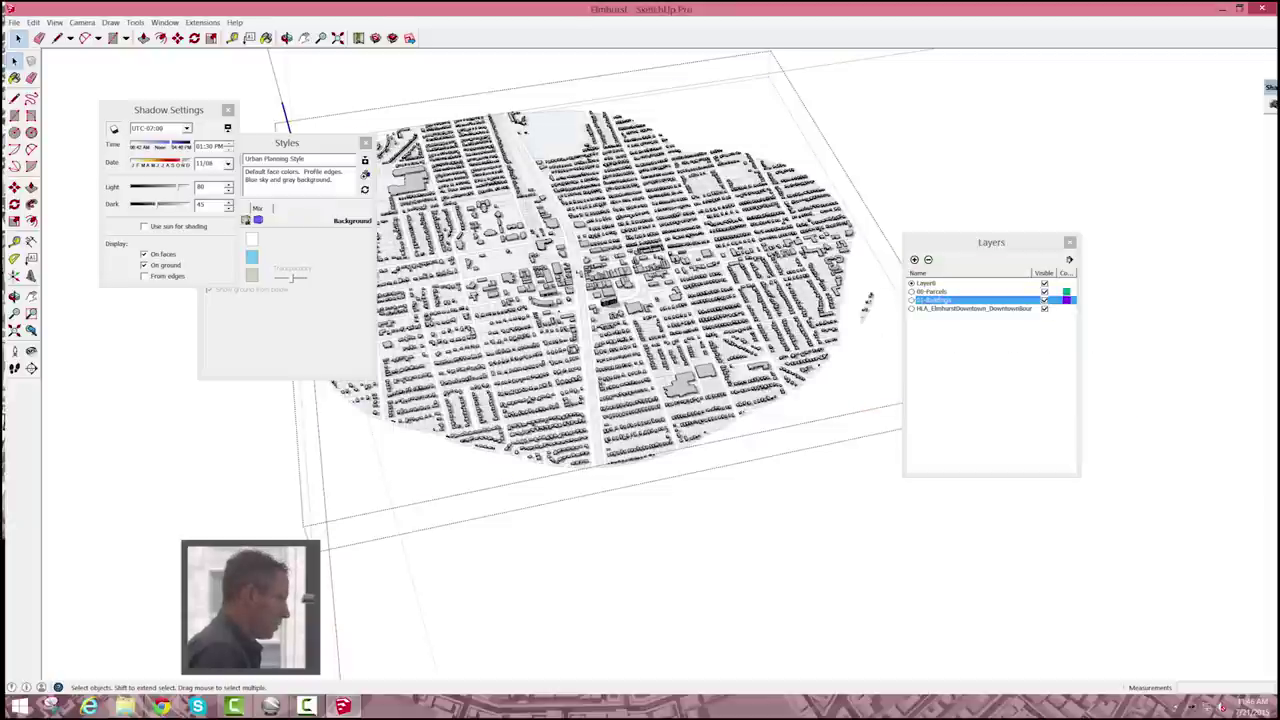
pyautogui.scroll(4, 624, 316)
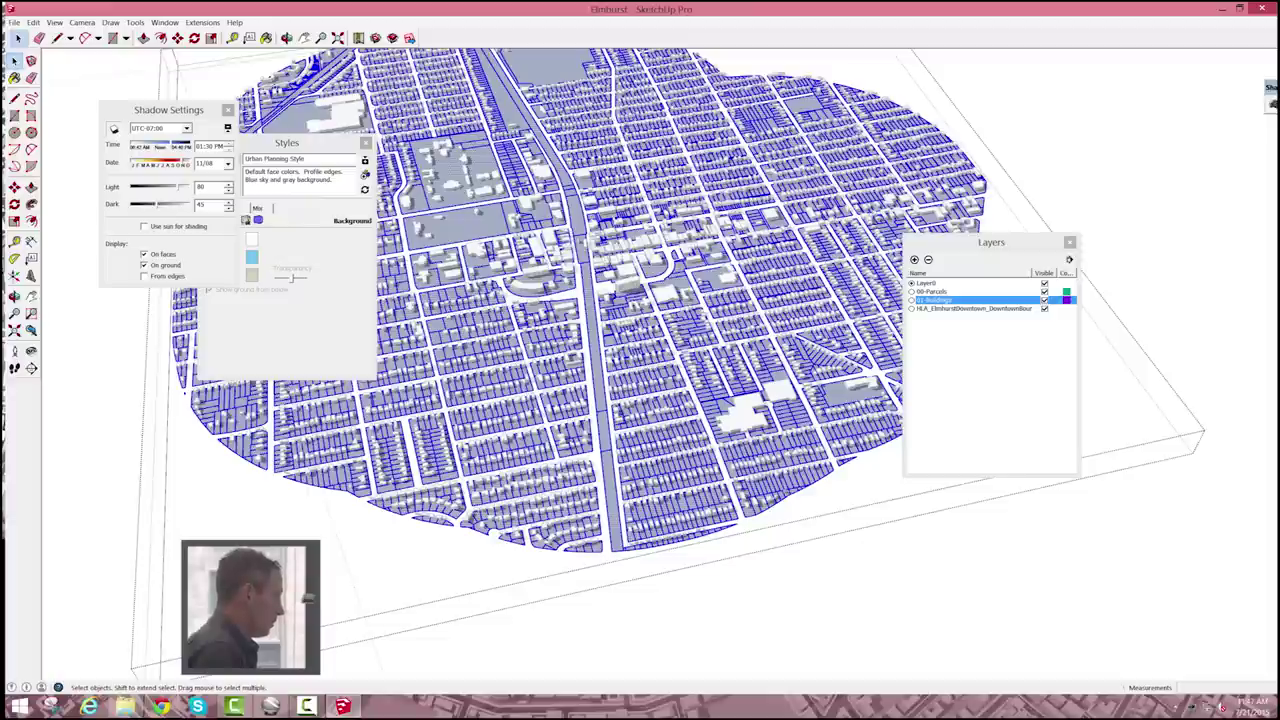
pyautogui.press('b')
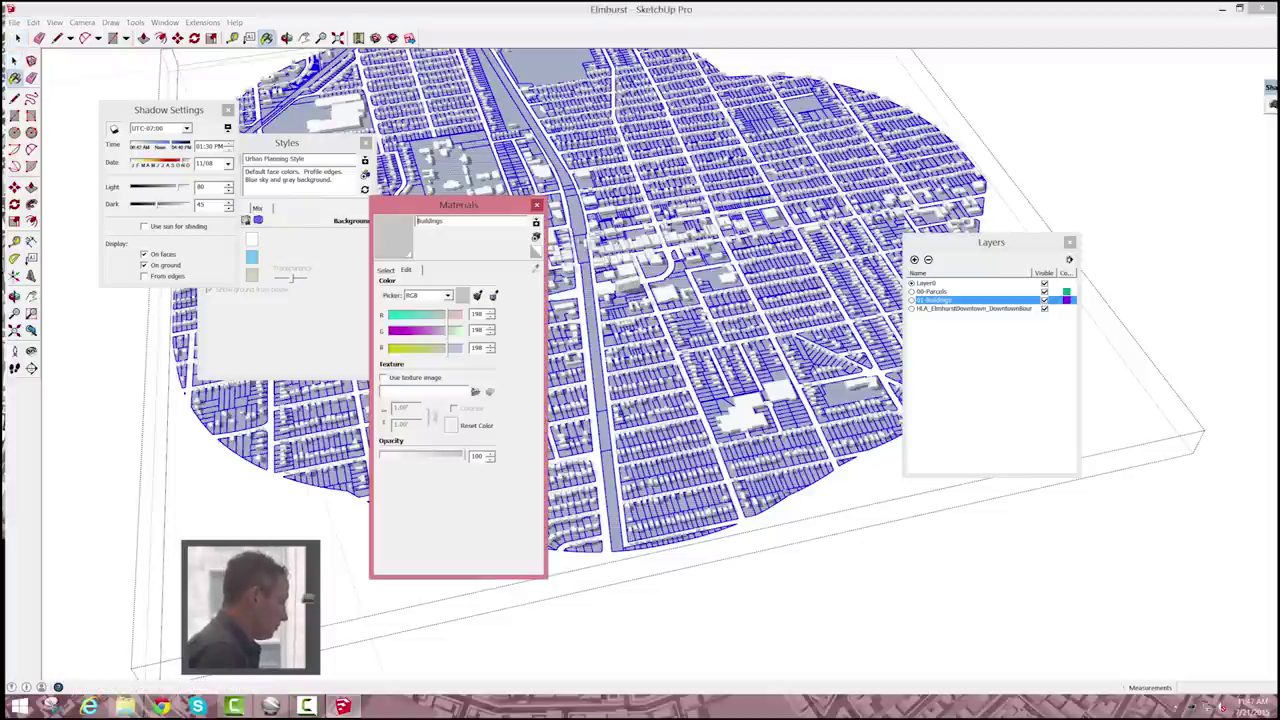
pyautogui.click(386, 270)
pyautogui.click(406, 270)
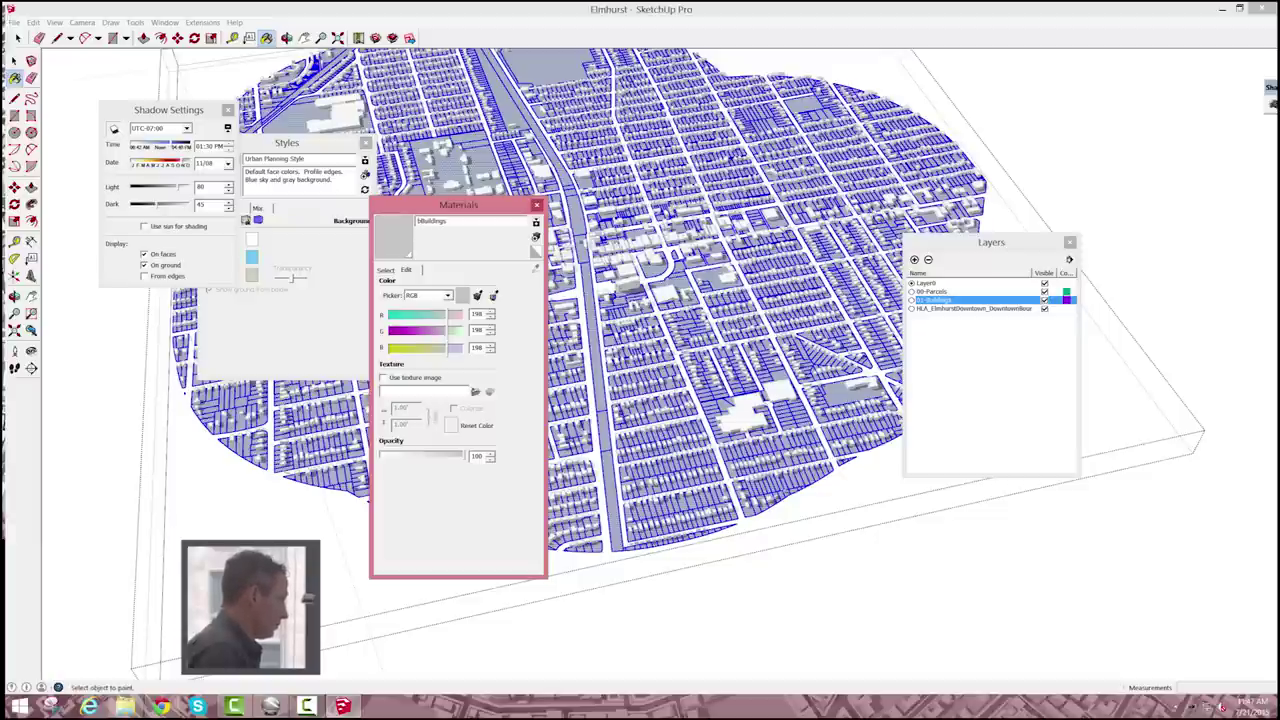
pyautogui.click(385, 270)
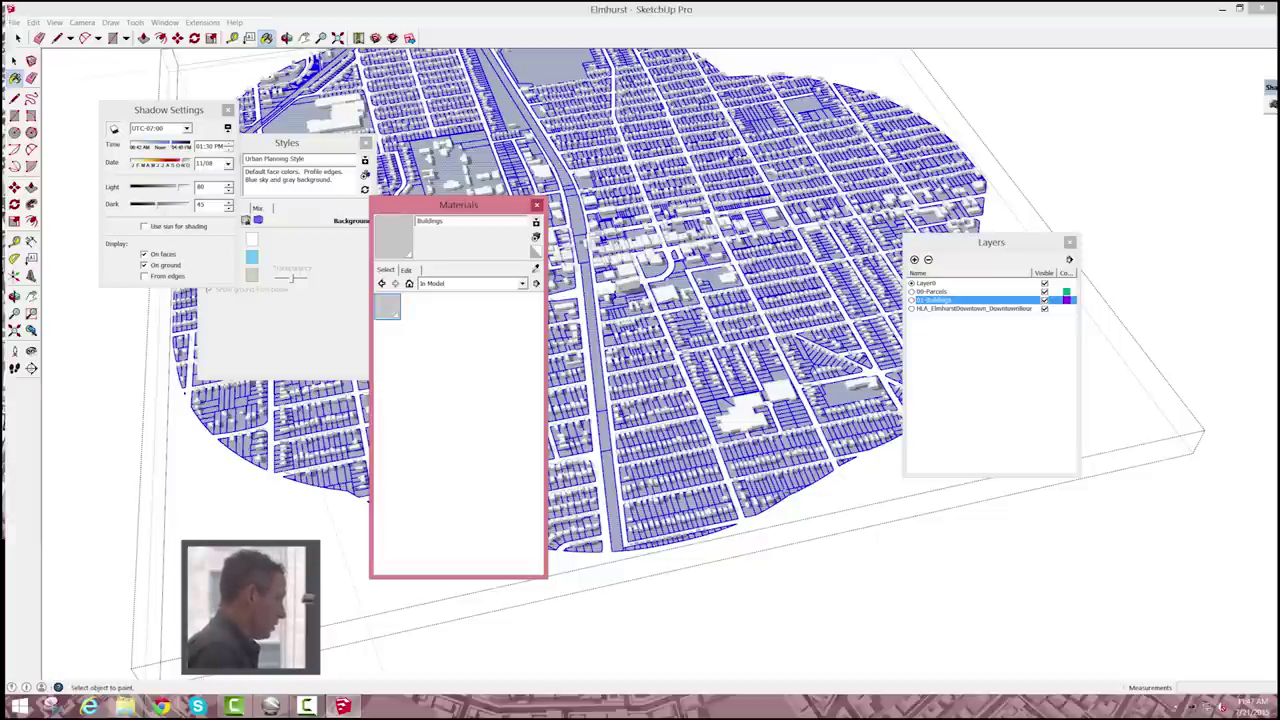
pyautogui.click(470, 283)
pyautogui.click(450, 355)
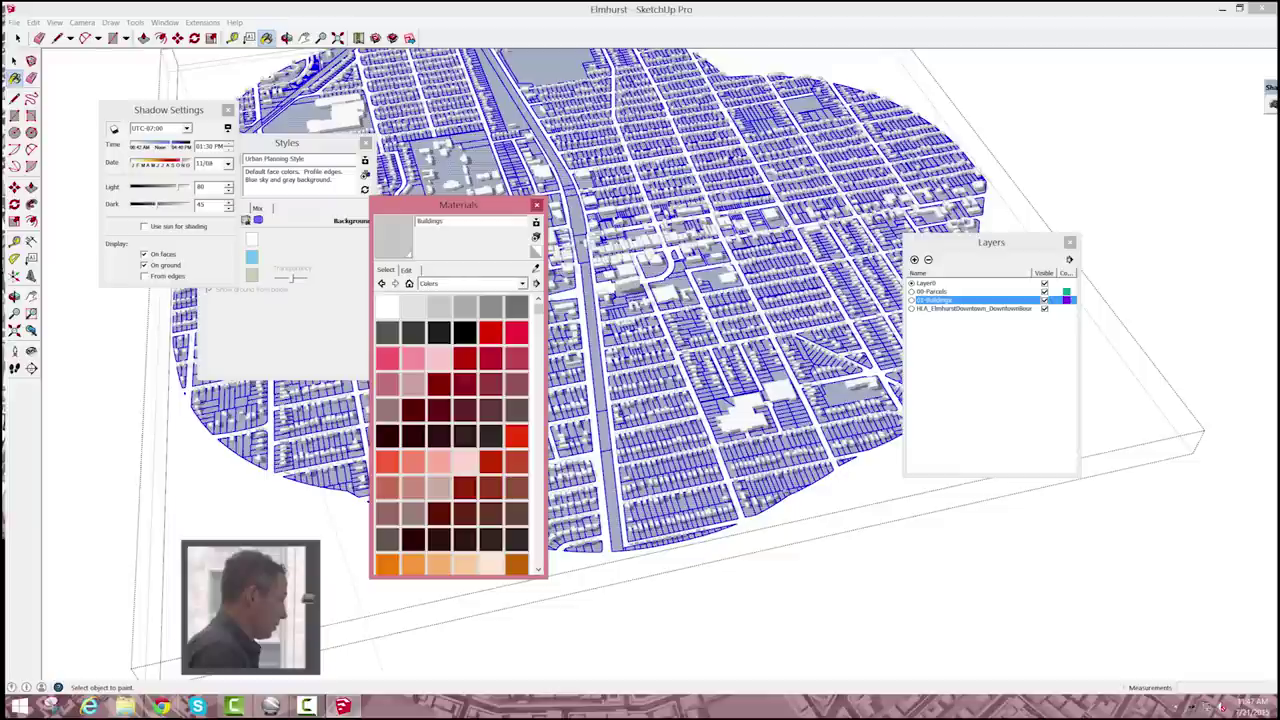
pyautogui.click(413, 307)
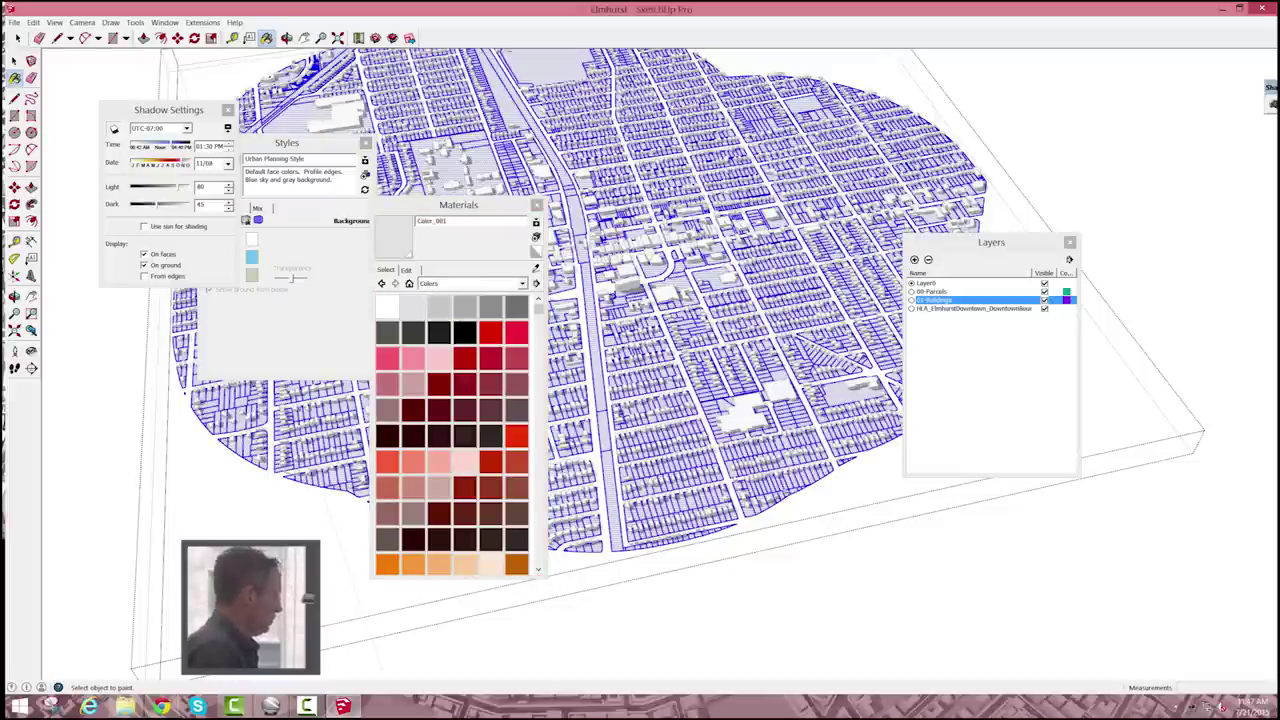
# Rename the Color_001 material as Parcels.
pyautogui.press('space')
pyautogui.press('b')
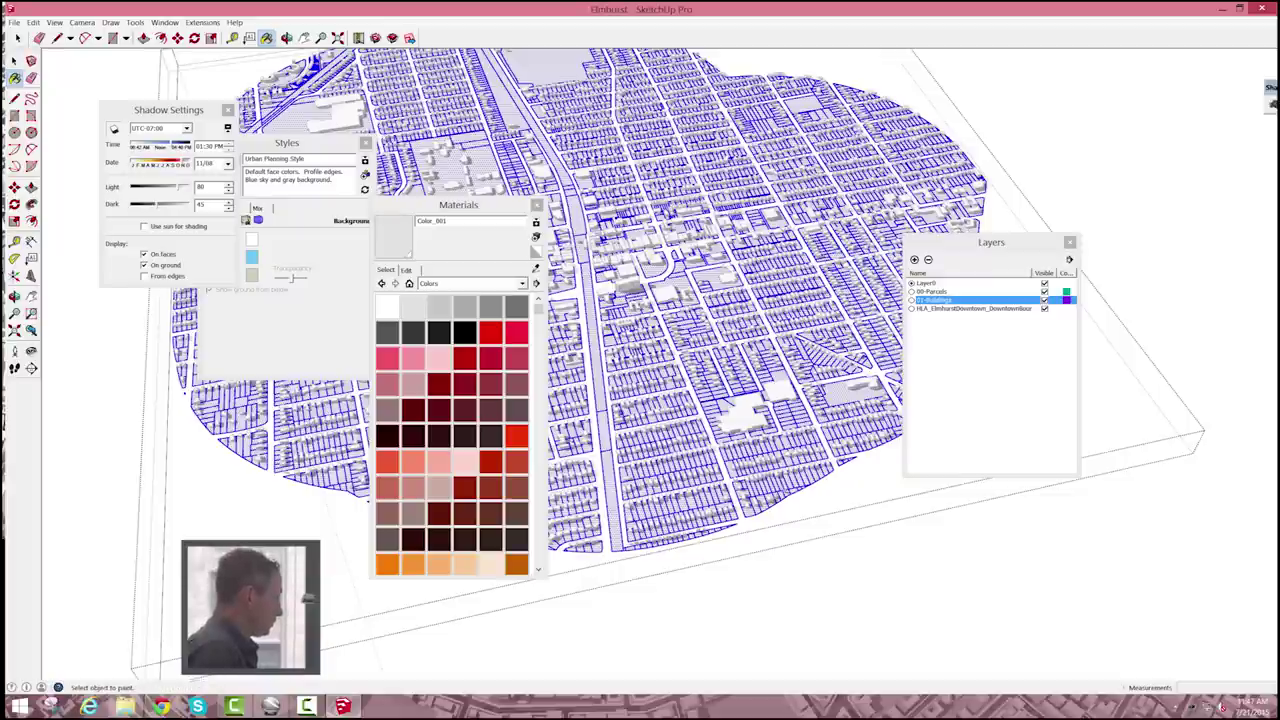
pyautogui.click(432, 221)
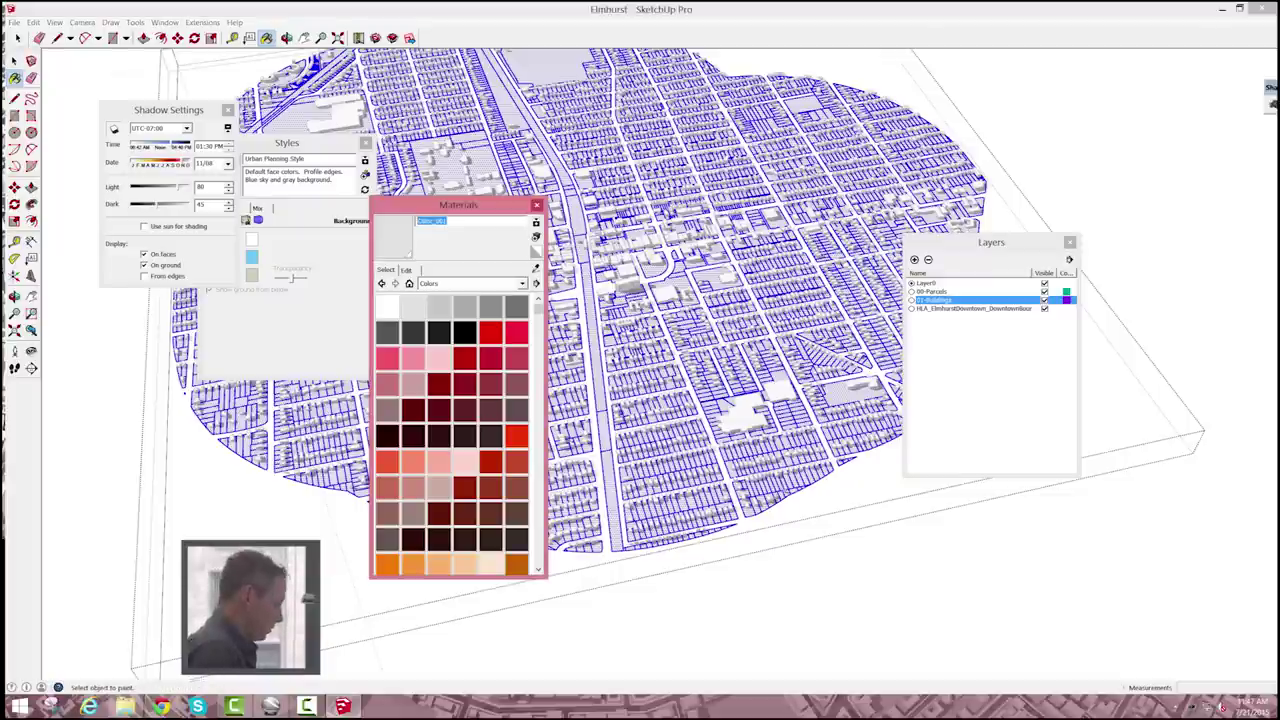
pyautogui.write('Parc')
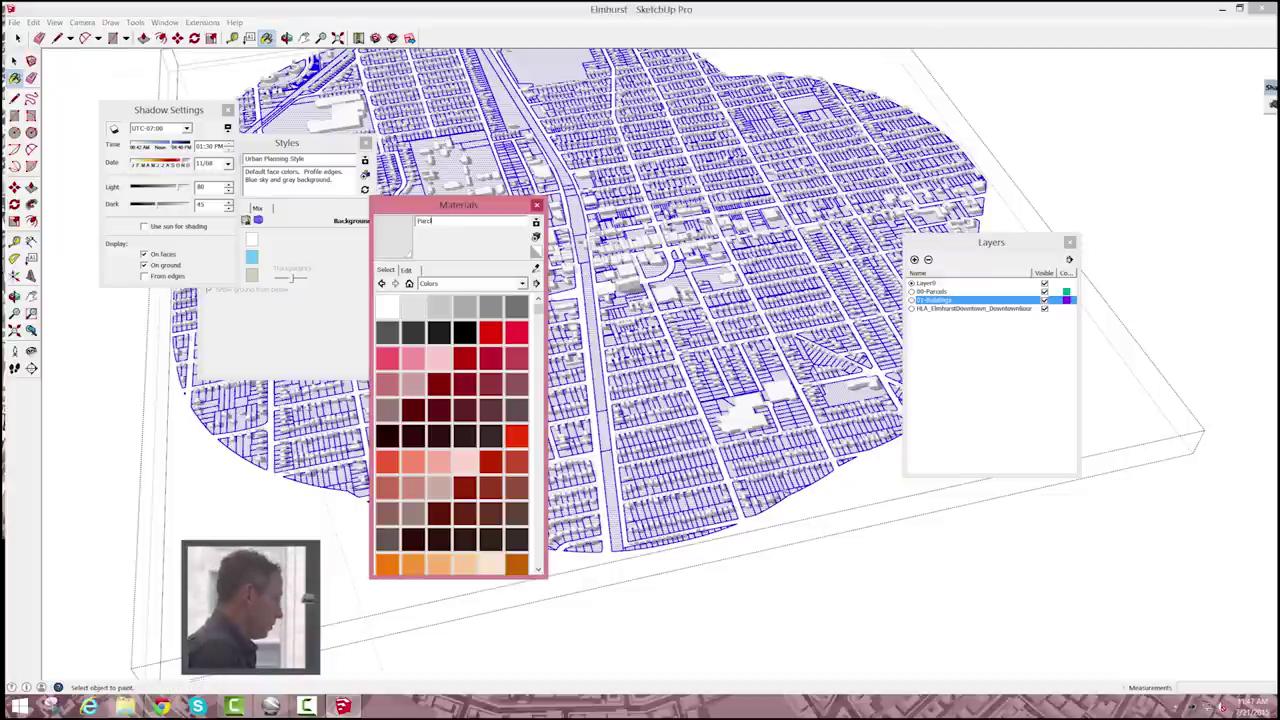
pyautogui.write('els')
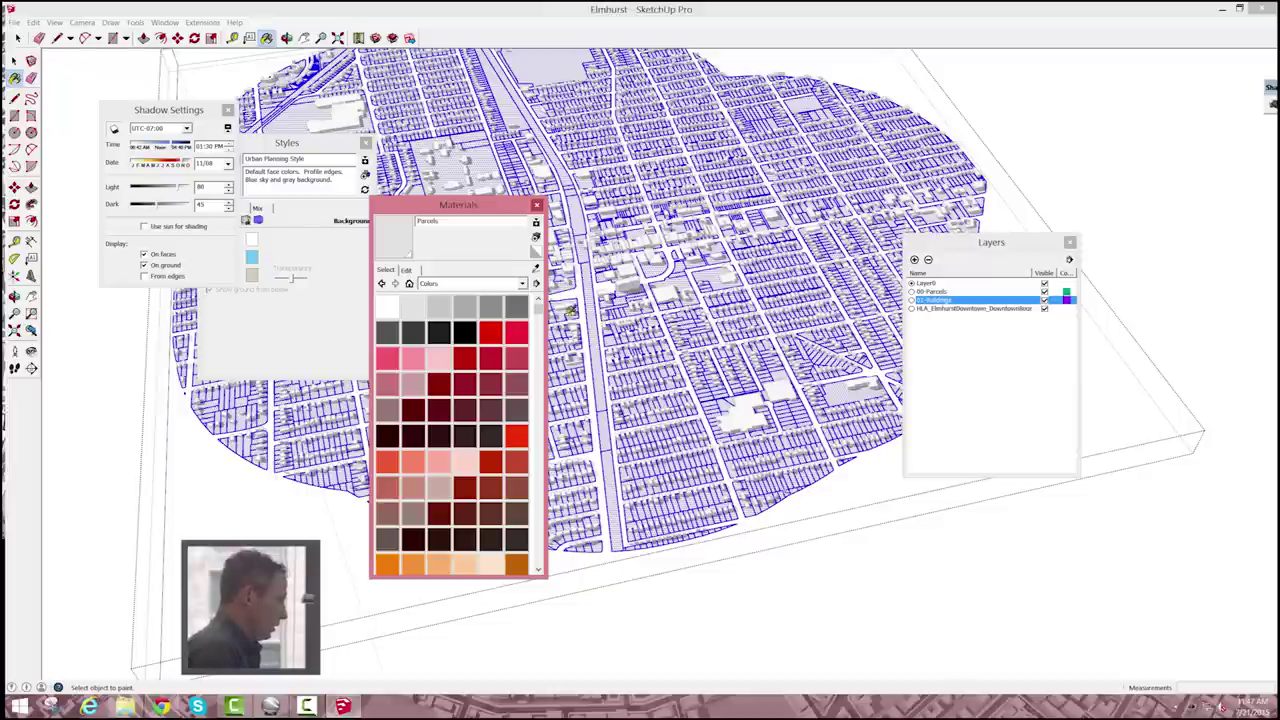
pyautogui.press('Return')
# Show the In Model materials collection as a list and select the Parcels material.
pyautogui.click(468, 284)
pyautogui.click(491, 296)
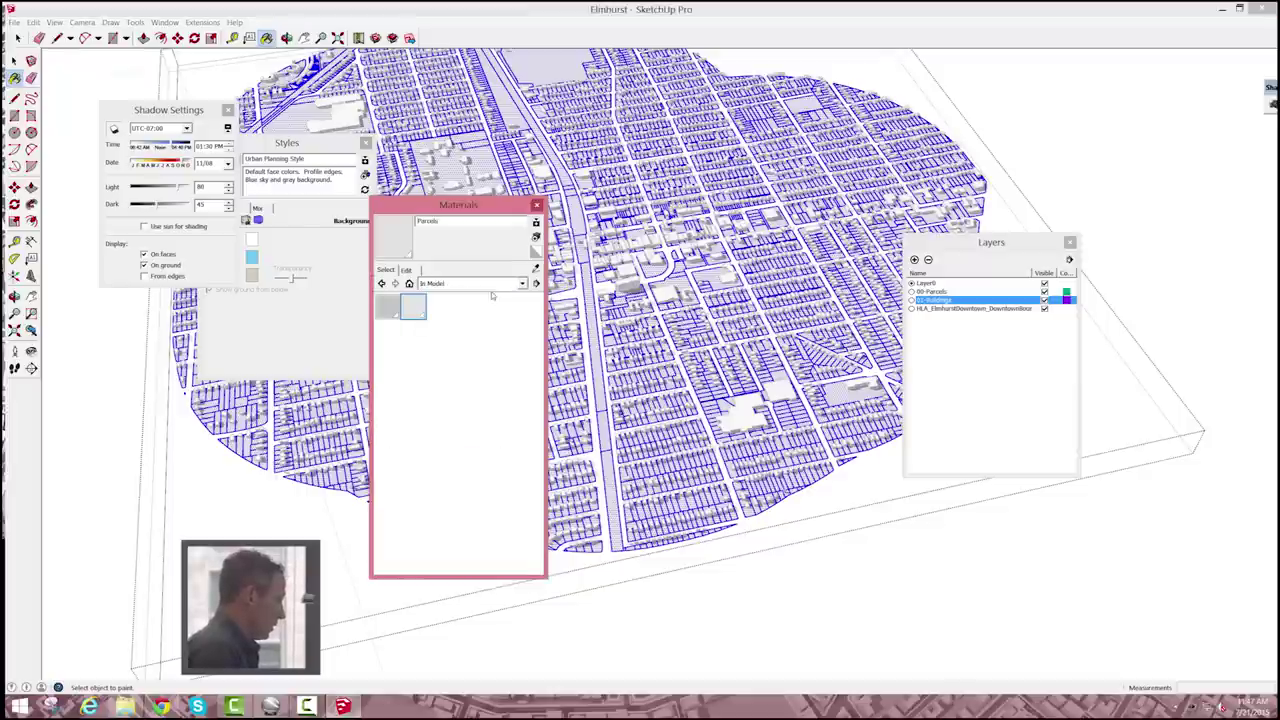
pyautogui.click(536, 284)
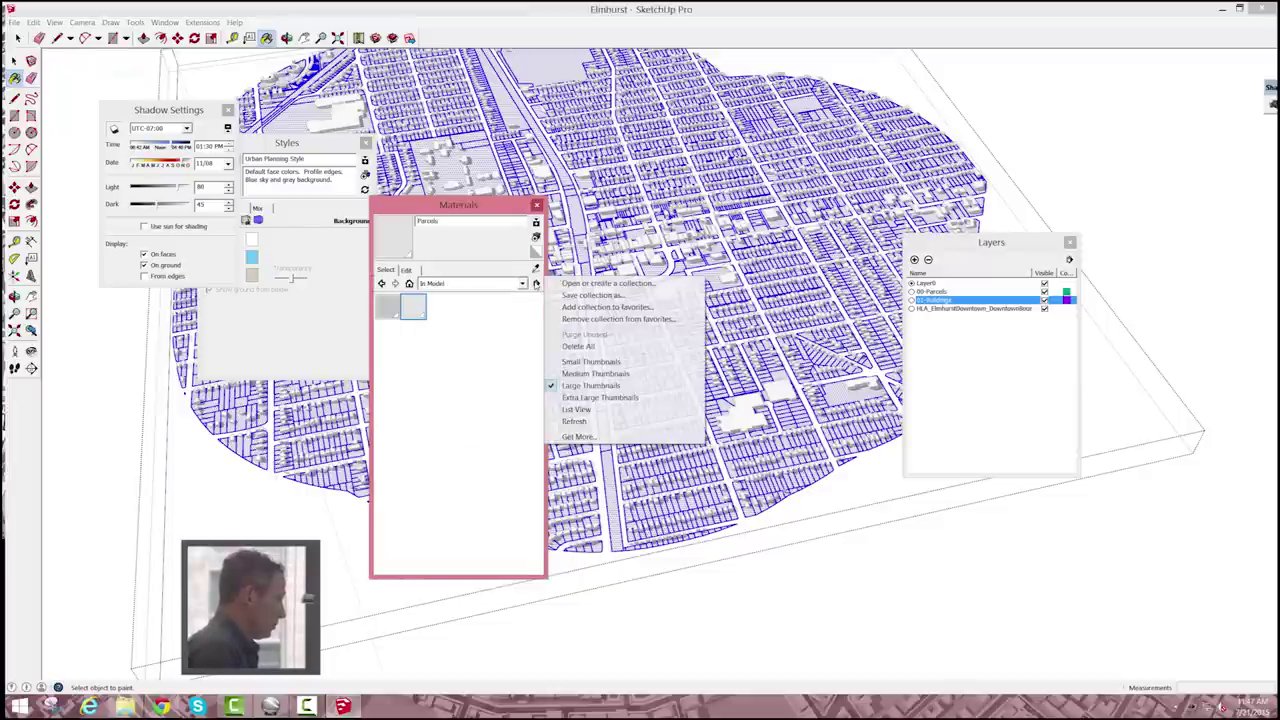
pyautogui.click(578, 409)
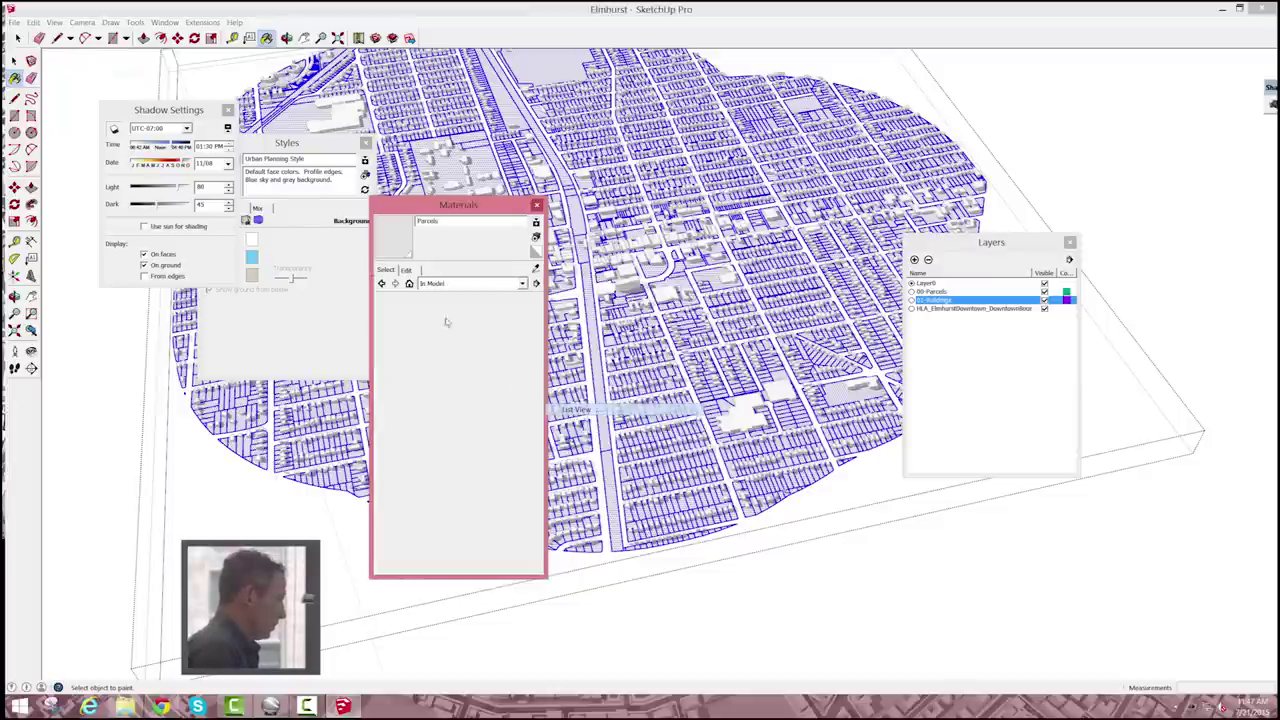
pyautogui.click(390, 299)
pyautogui.click(386, 306)
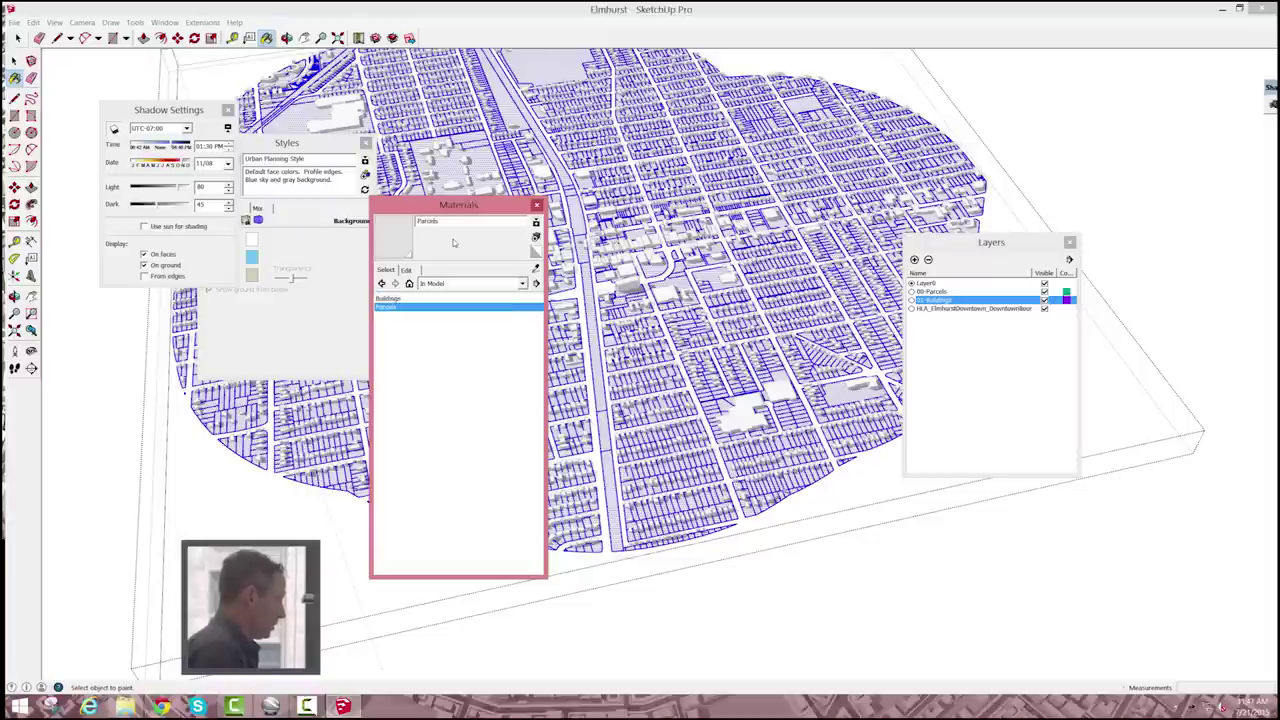
# Deselect the parcels and close the Materials, Styles and Shadow Settings windows.
pyautogui.click(17, 38)
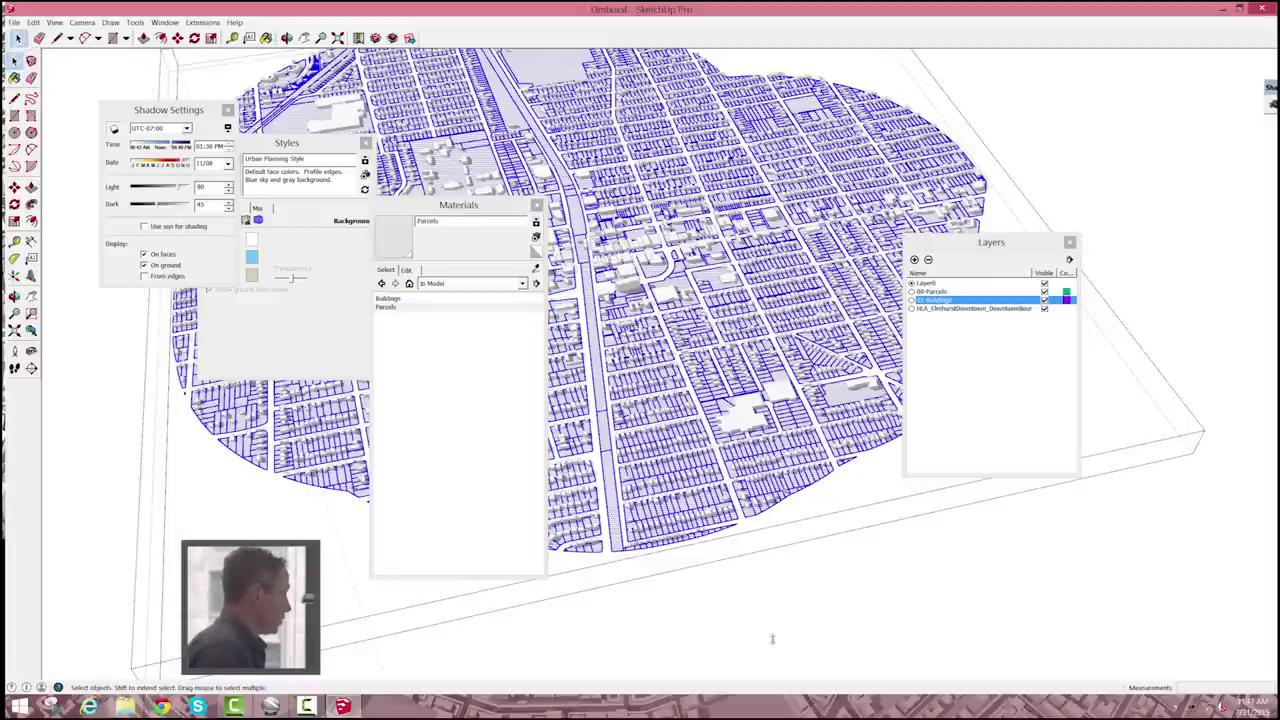
pyautogui.click(810, 530)
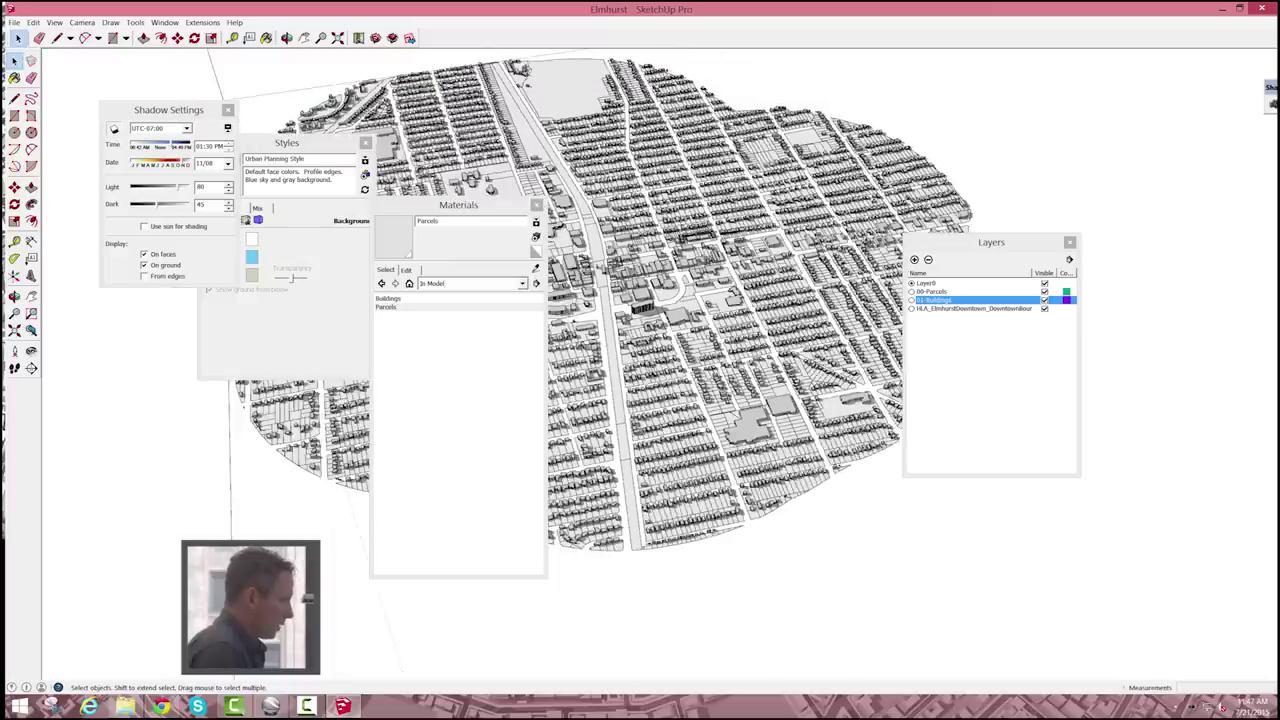
pyautogui.scroll(3, 678, 337)
pyautogui.scroll(2, 675, 320)
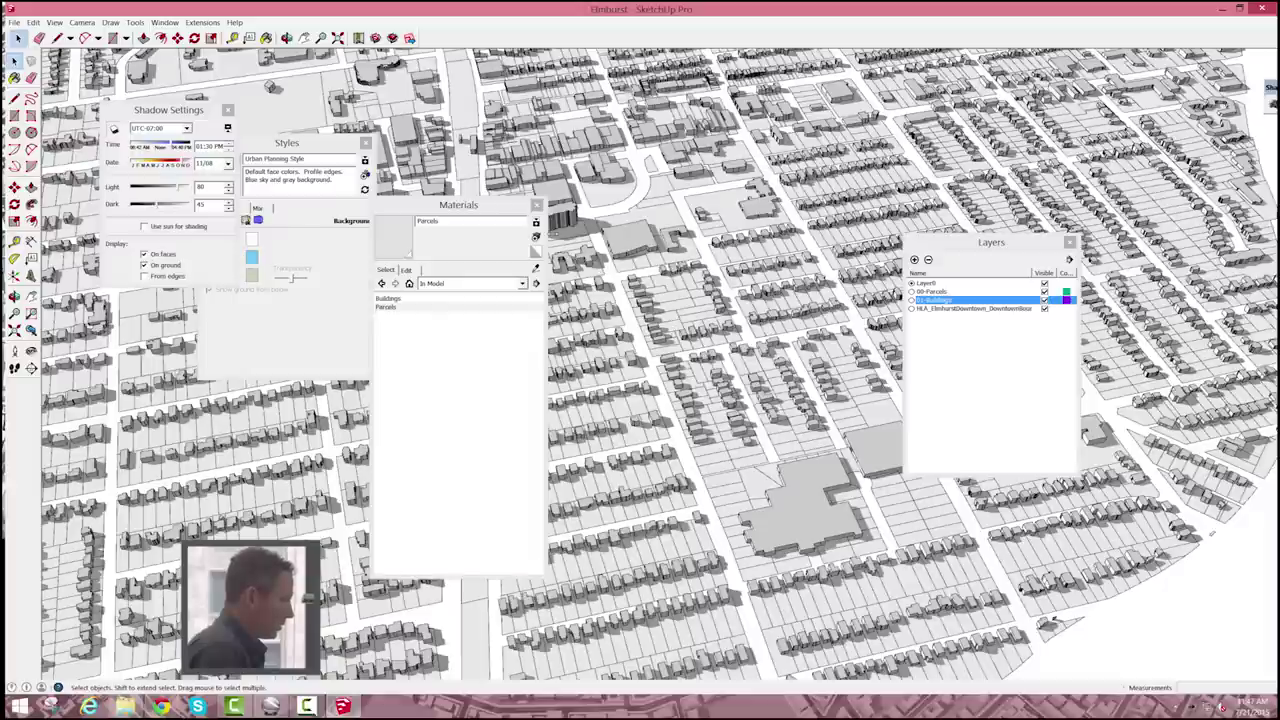
pyautogui.moveTo(470, 205); pyautogui.dragTo(756, 205)
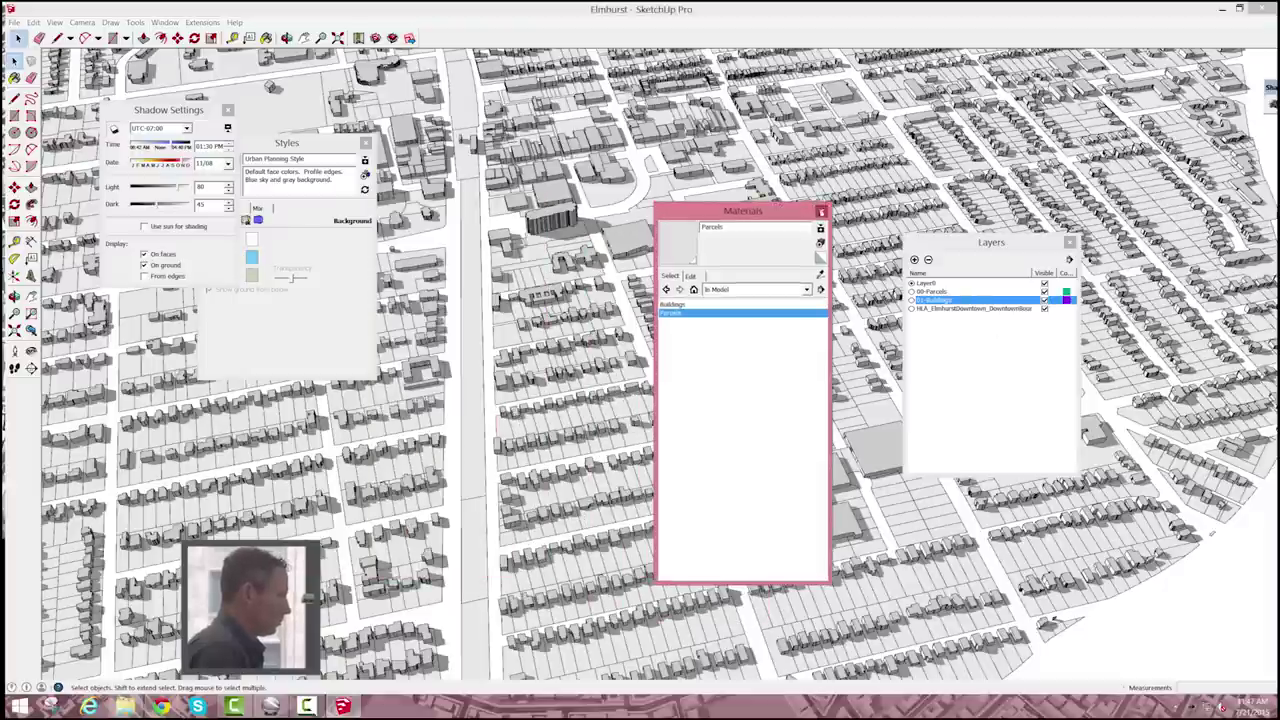
pyautogui.click(812, 201)
pyautogui.click(366, 143)
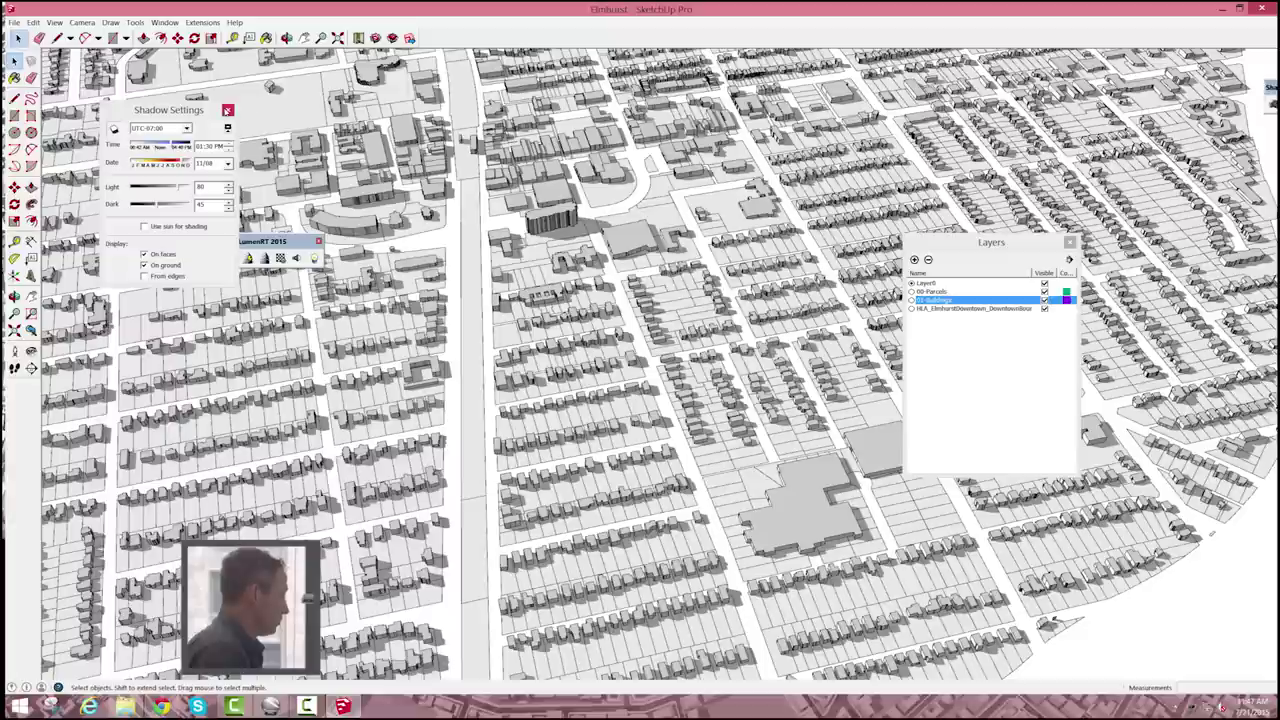
pyautogui.click(228, 109)
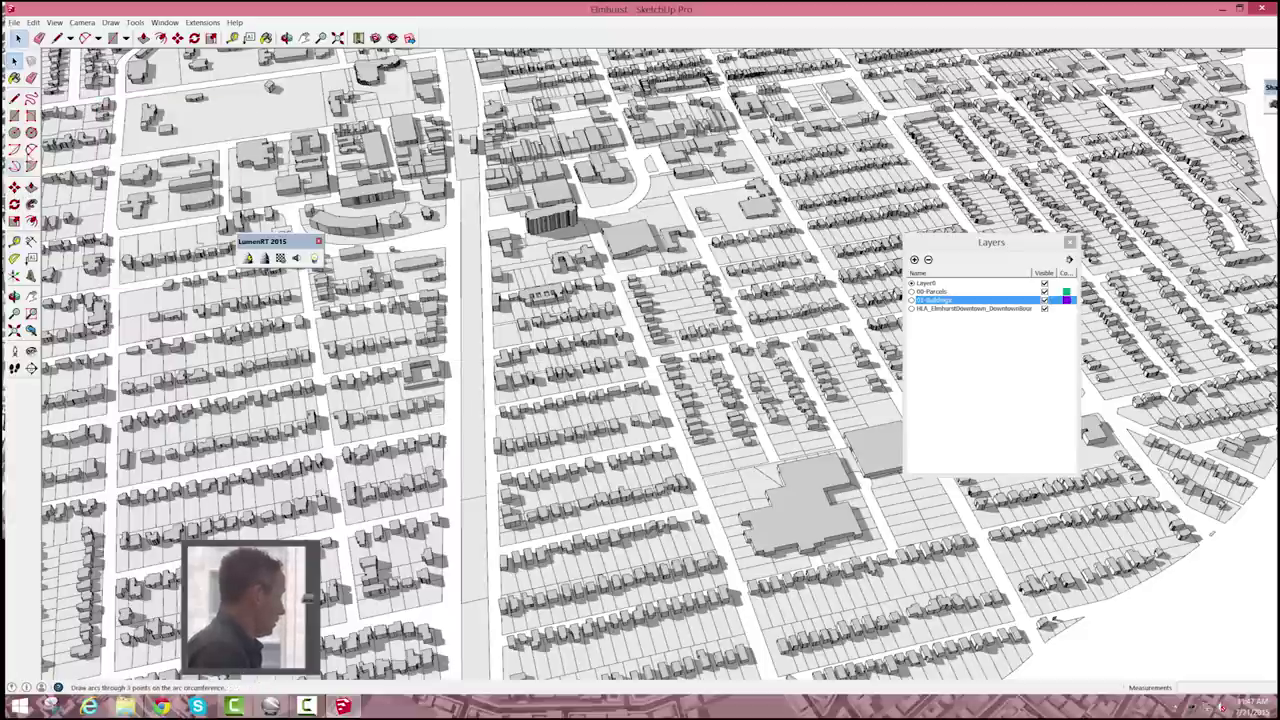
# Examine from another angle how the downtown buildings and their shadows sit on the parcels.
pyautogui.click(14, 297)
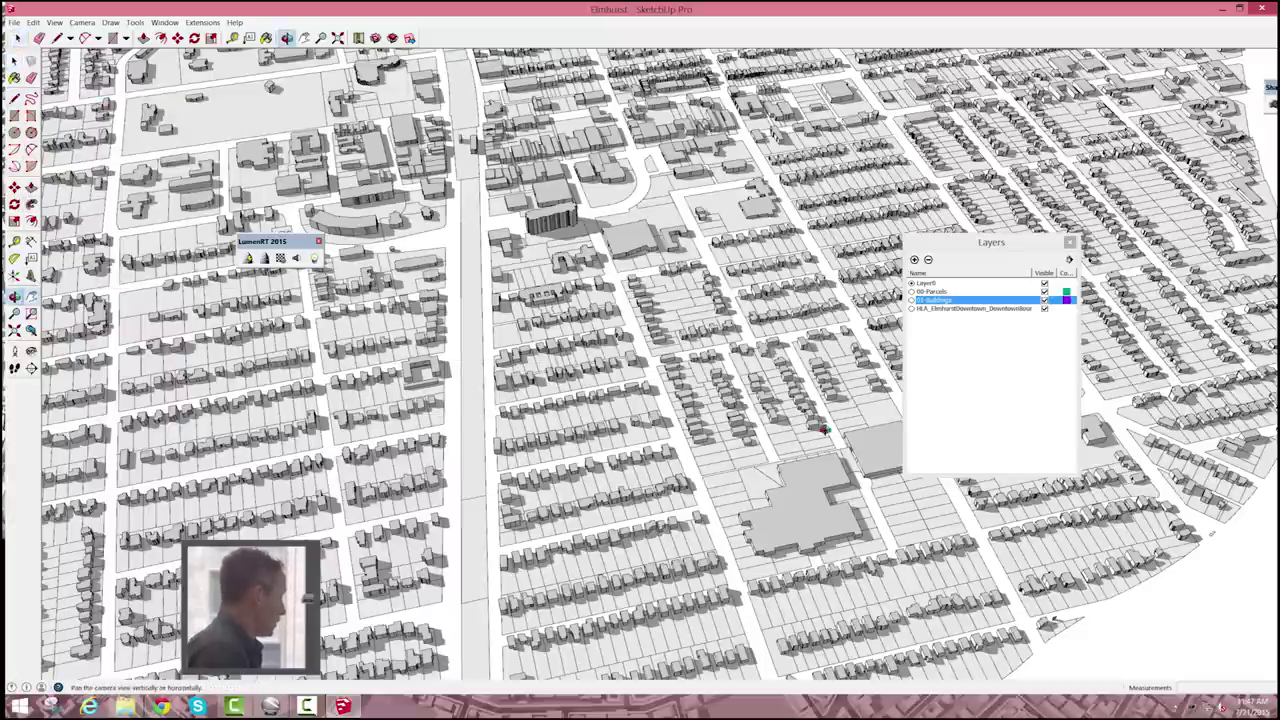
pyautogui.moveTo(430, 362); pyautogui.dragTo(717, 346)
pyautogui.scroll(-3, 717, 346)
pyautogui.scroll(-2, 642, 348)
pyautogui.scroll(3, 370, 410)
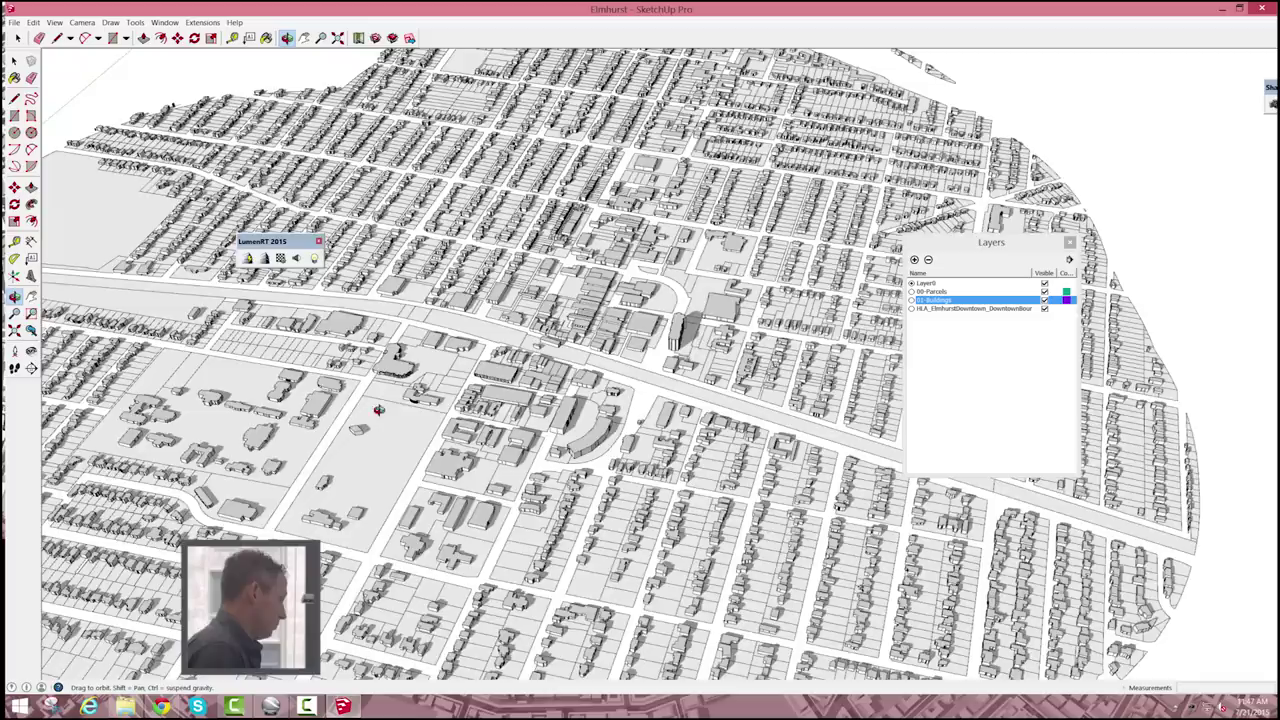
pyautogui.scroll(2, 455, 400)
pyautogui.scroll(2, 455, 400)
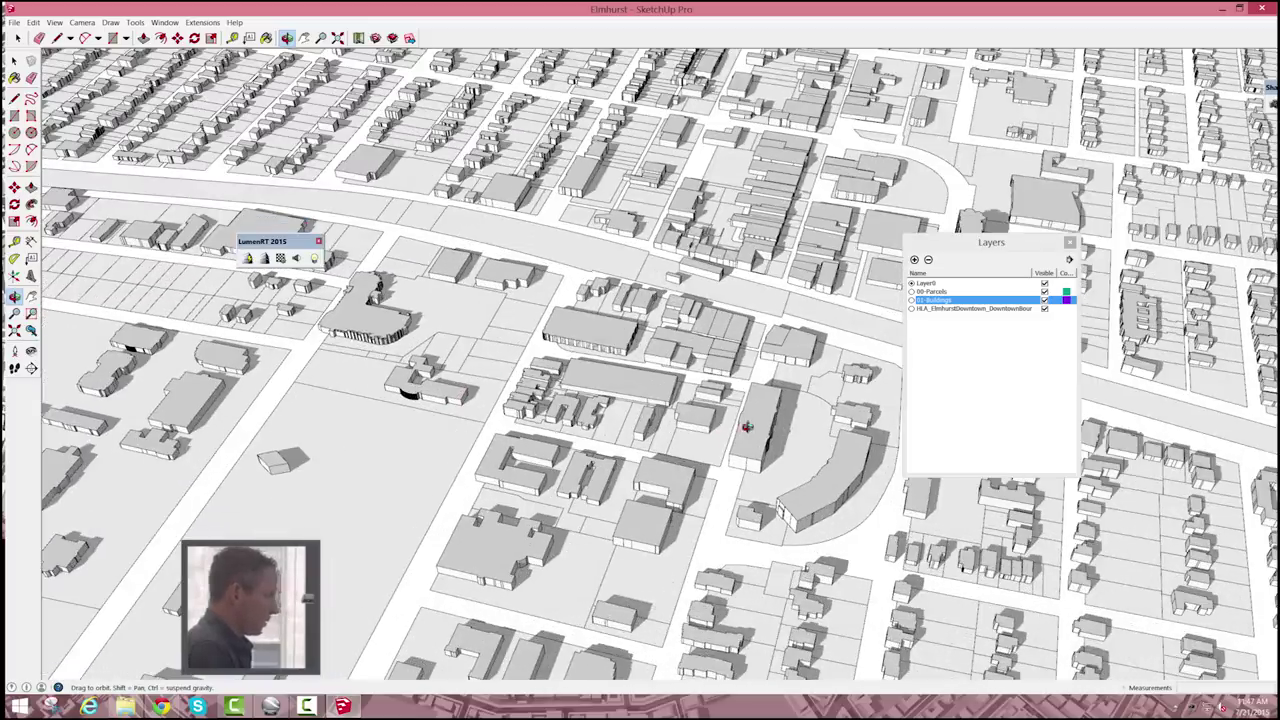
pyautogui.scroll(-2, 752, 418)
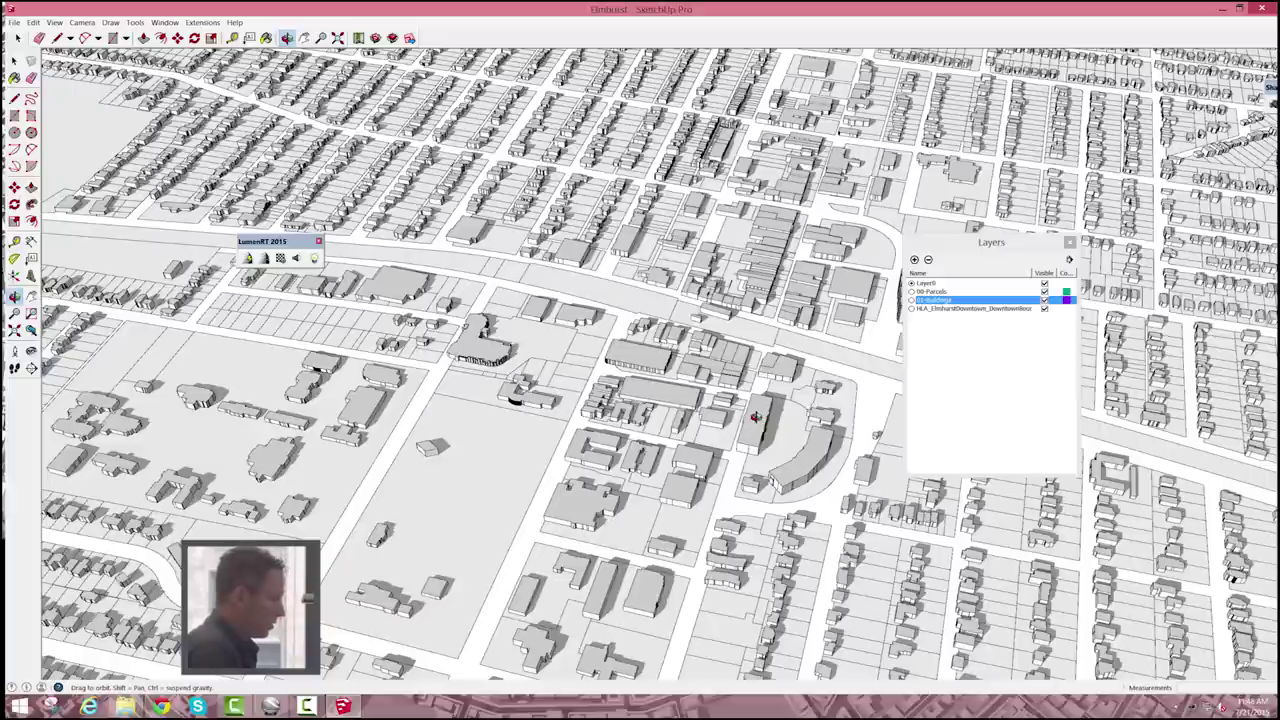
# Move all the buildings together about 51 ft across the parcels.
pyautogui.press('space')
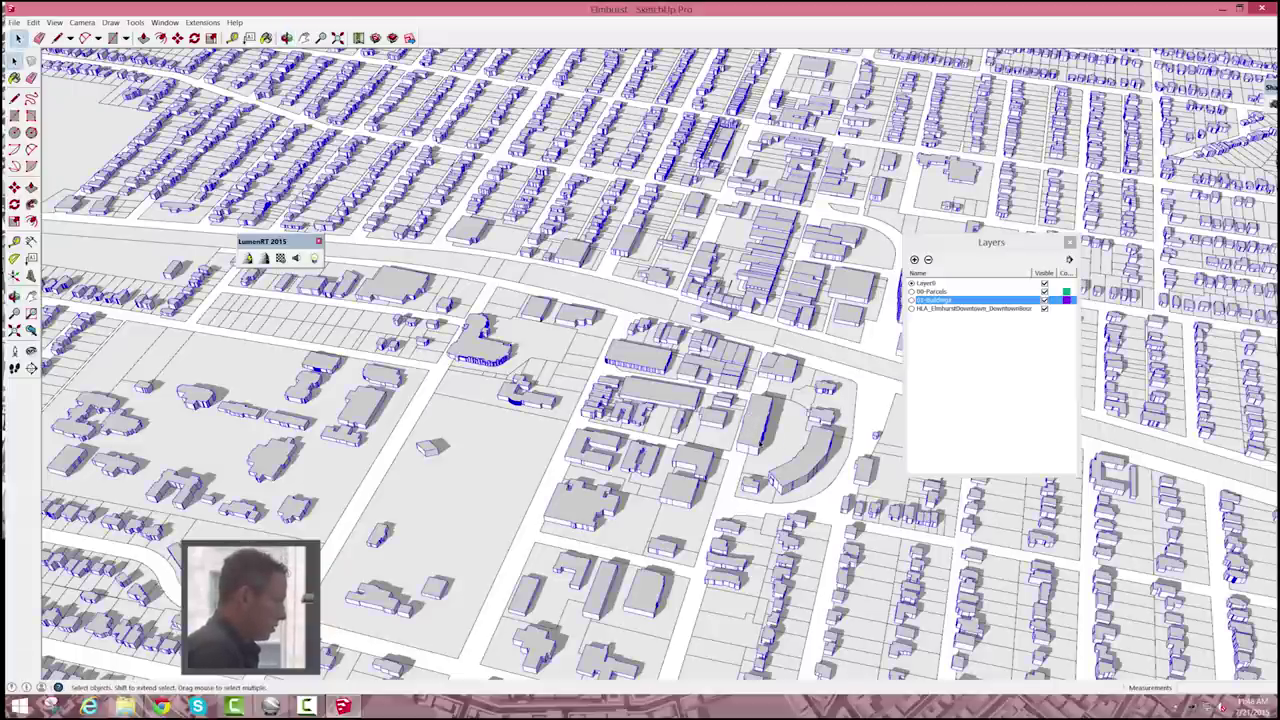
pyautogui.press('m')
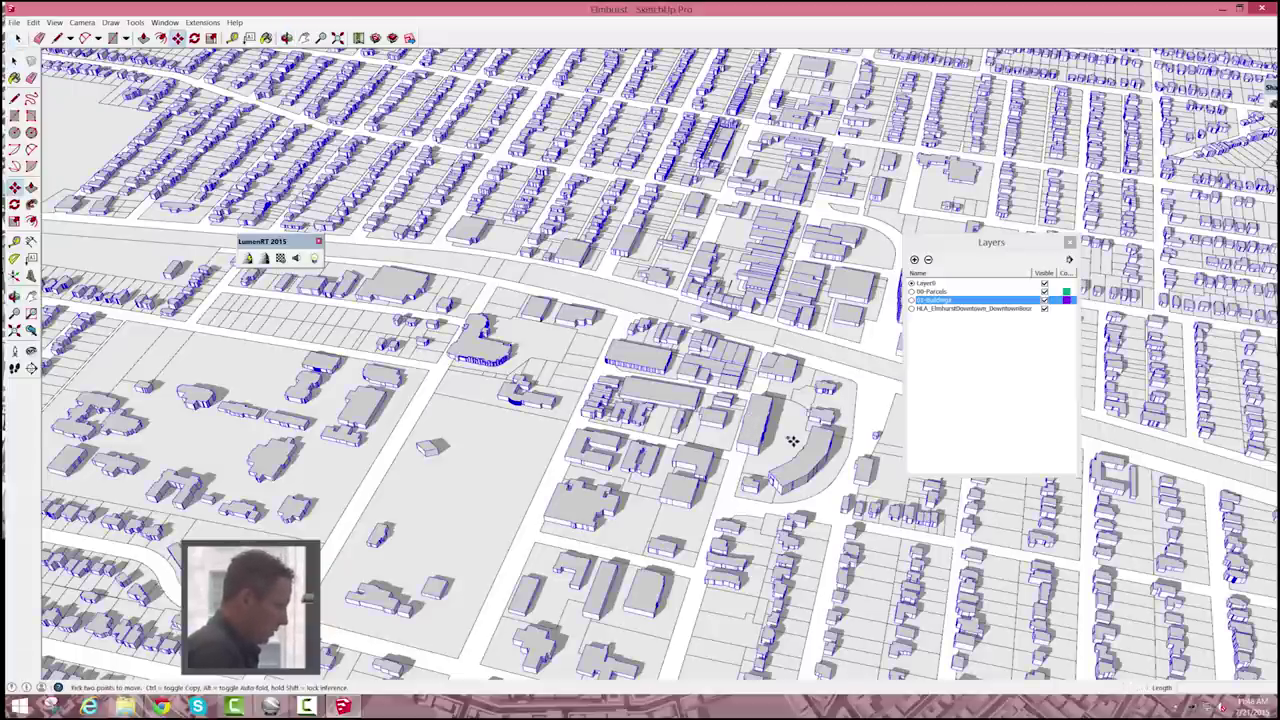
pyautogui.scroll(3, 792, 441)
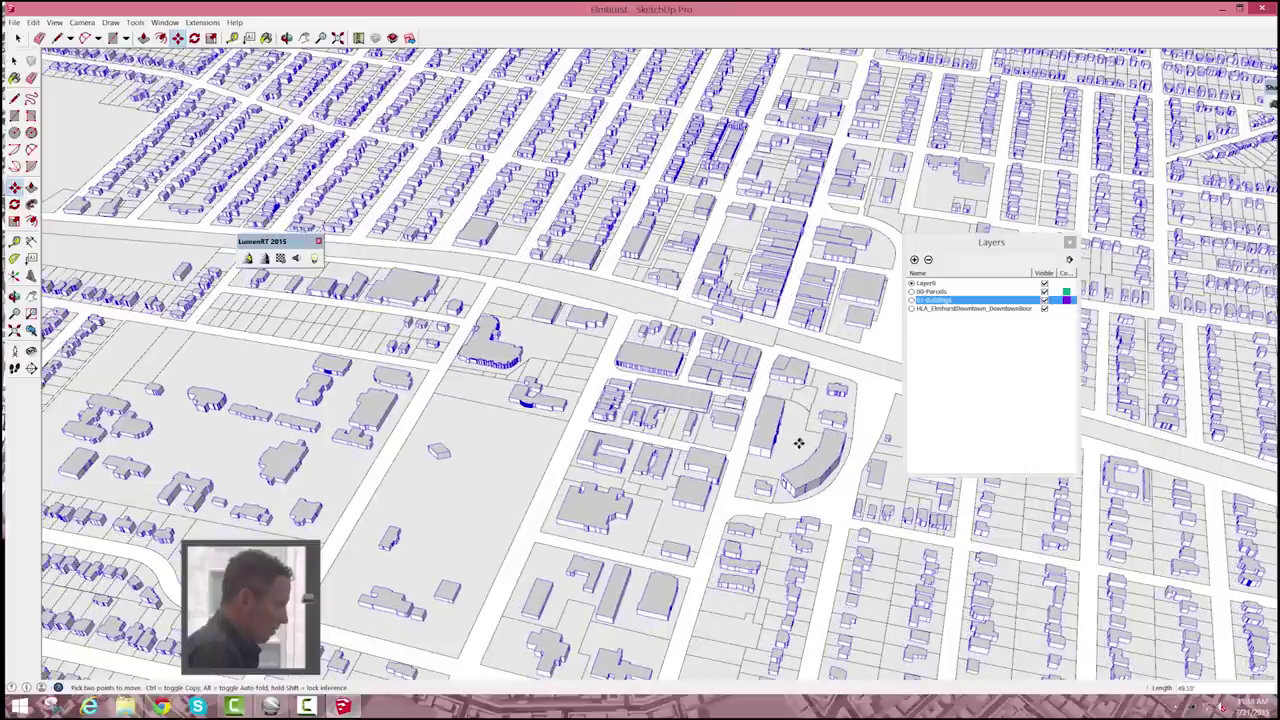
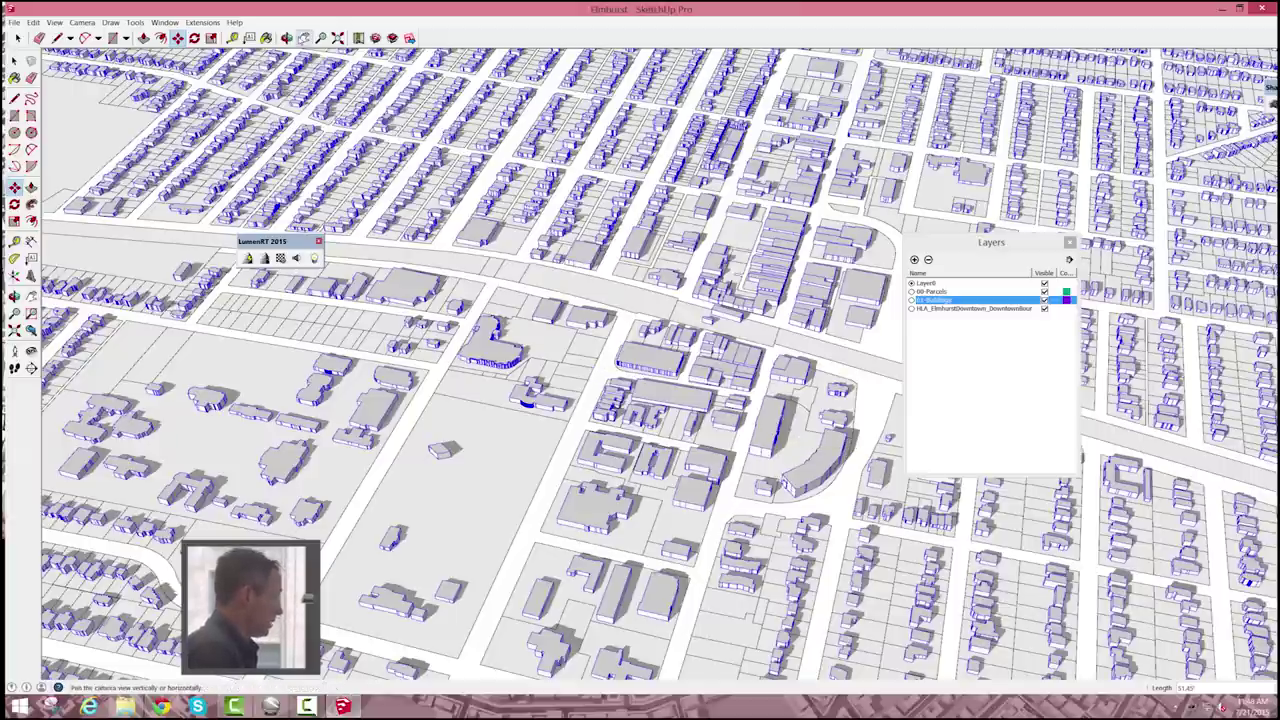
# Push/Pull the roof of the large rectangular building west of the tall slab building upward by 22 ft.
pyautogui.click(287, 39)
pyautogui.moveTo(549, 440); pyautogui.dragTo(185, 555)
pyautogui.moveTo(685, 585); pyautogui.dragTo(884, 524)
pyautogui.scroll(10, 691, 474)
pyautogui.press('p')
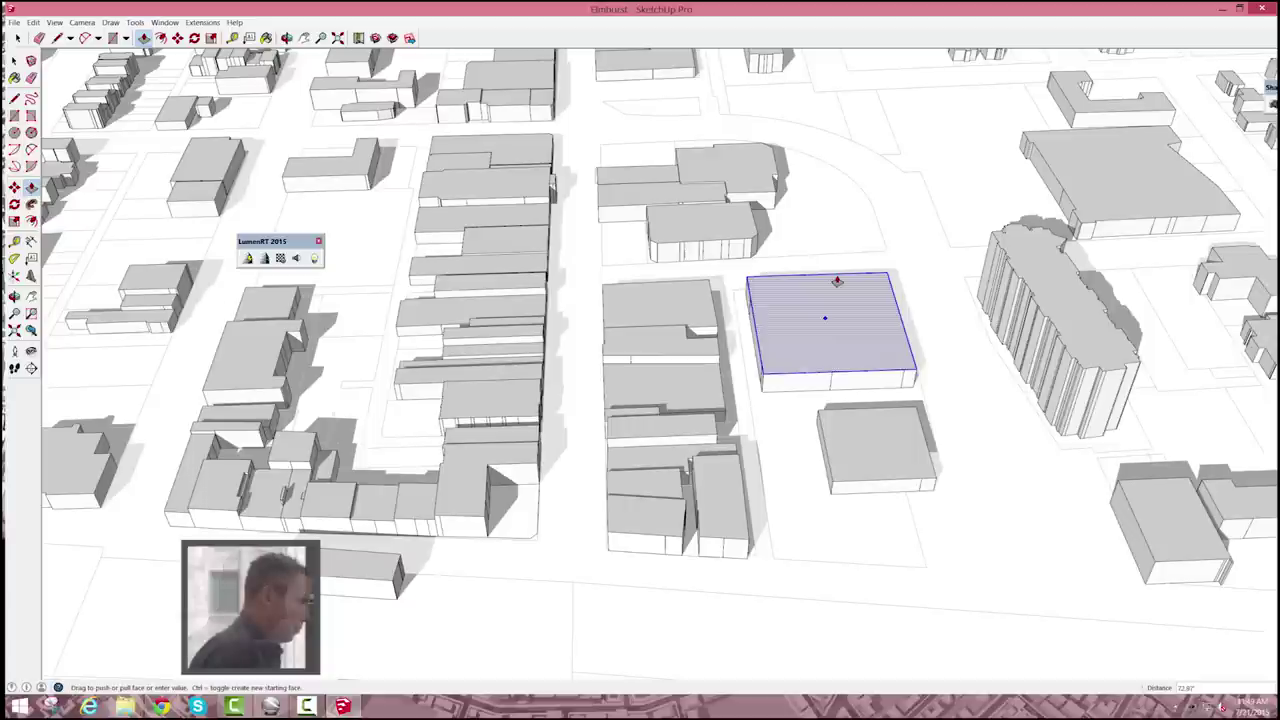
pyautogui.moveTo(825, 318); pyautogui.dragTo(837, 281)
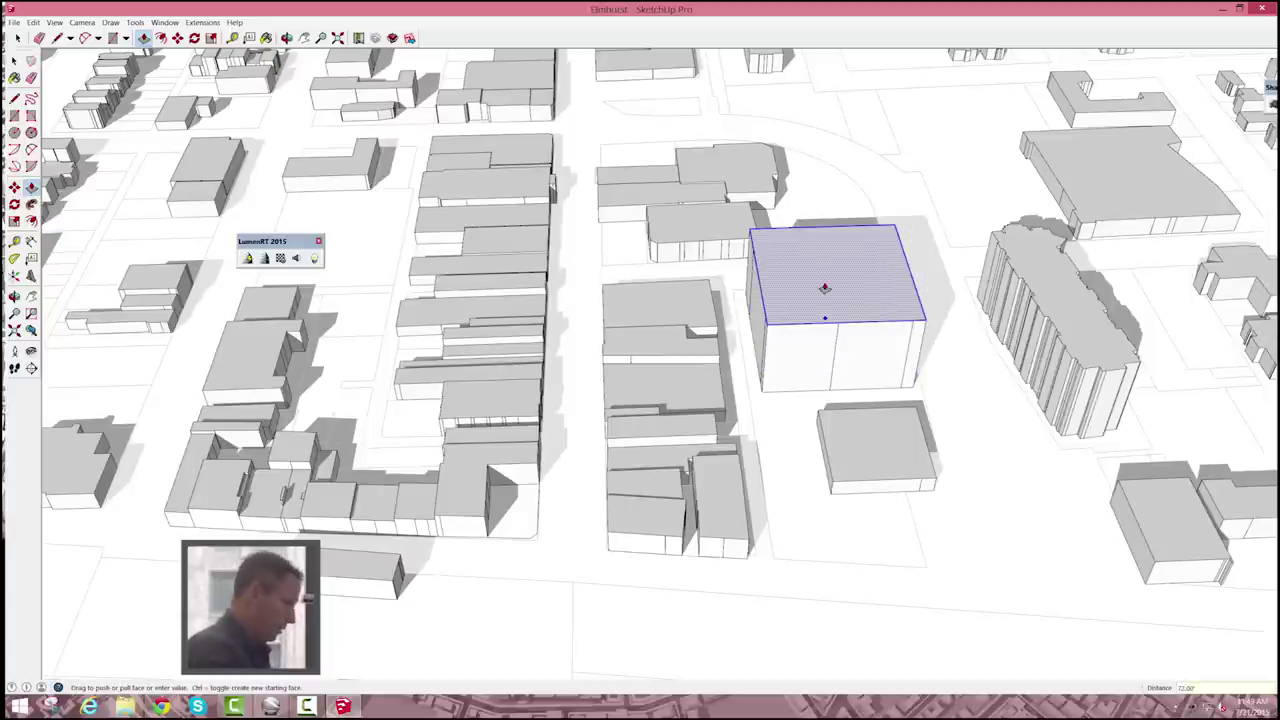
pyautogui.moveTo(825, 288); pyautogui.dragTo(808, 303)
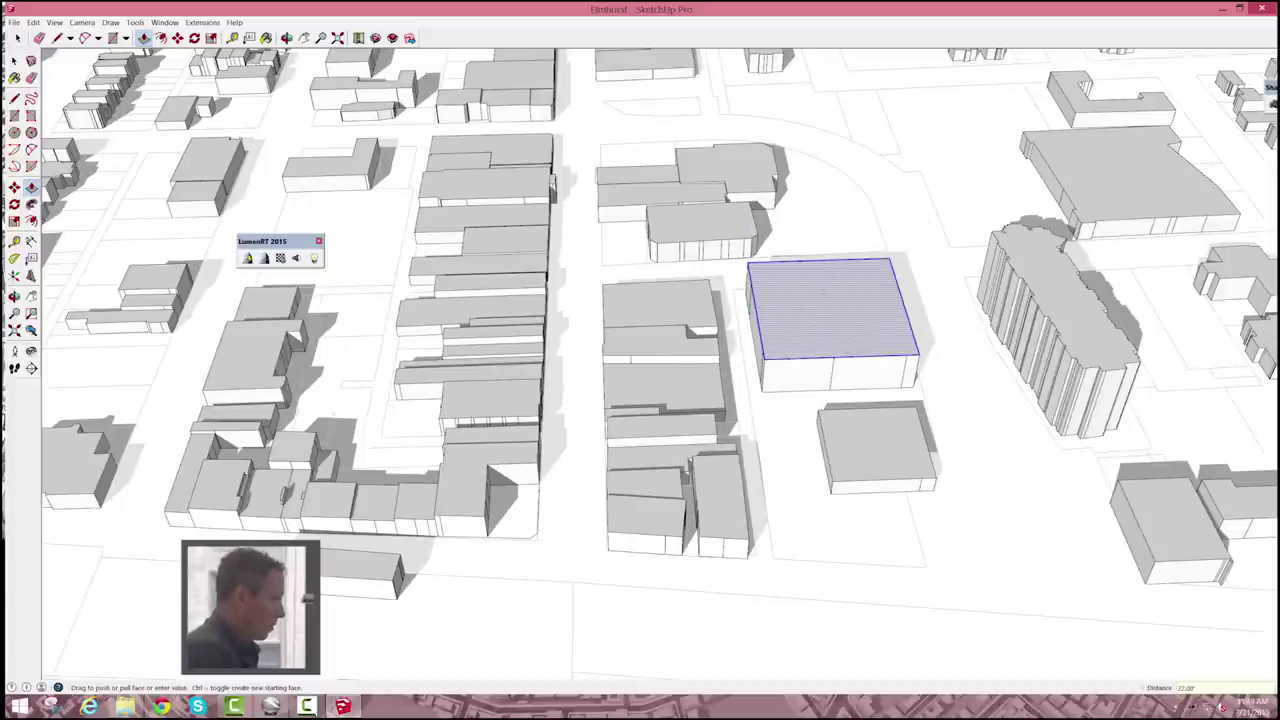
# Start the Rectangle tool at the raised building and switch to Bing Maps in Chrome to view downtown Elmhurst's real buildings.
pyautogui.click(14, 115)
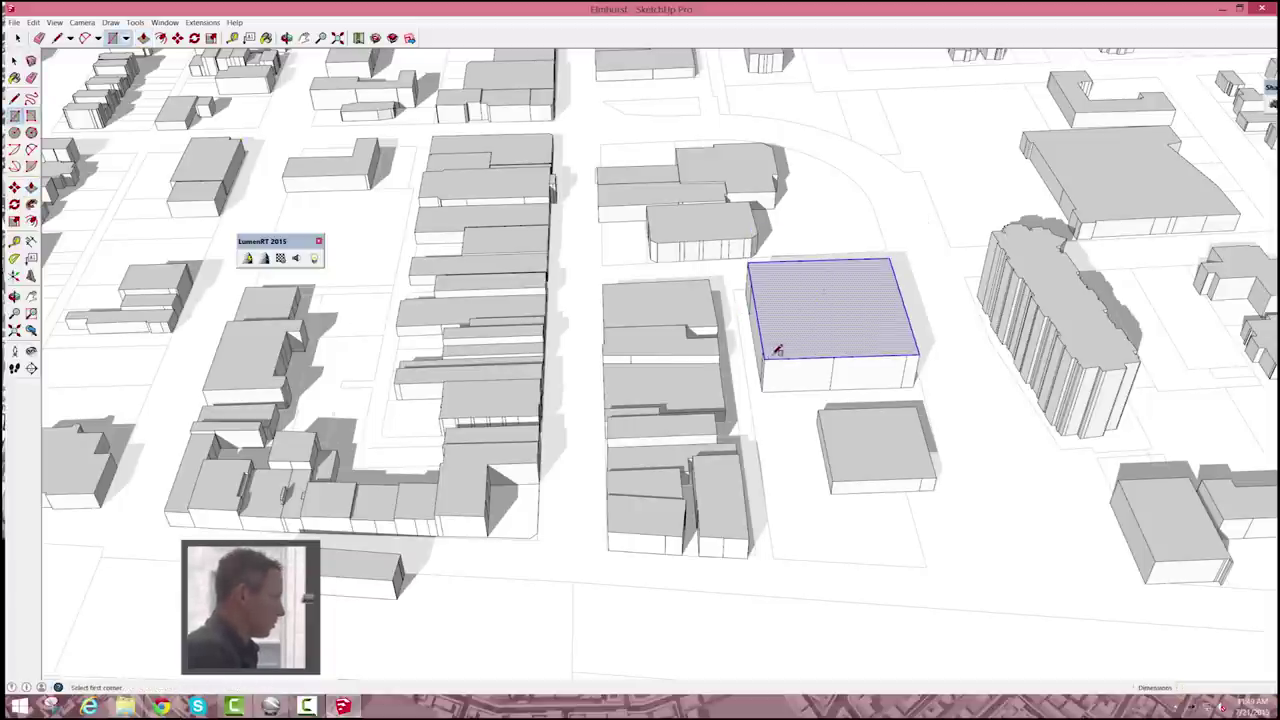
pyautogui.scroll(2, 770, 353)
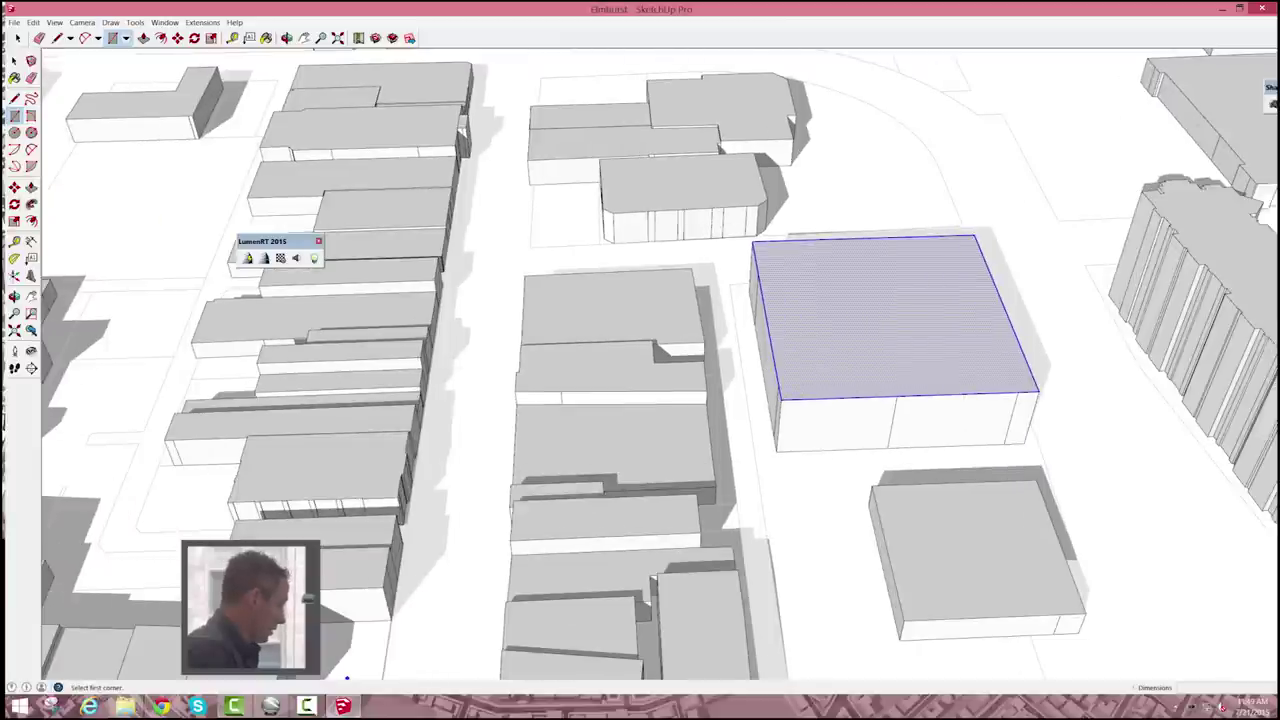
pyautogui.click(161, 706)
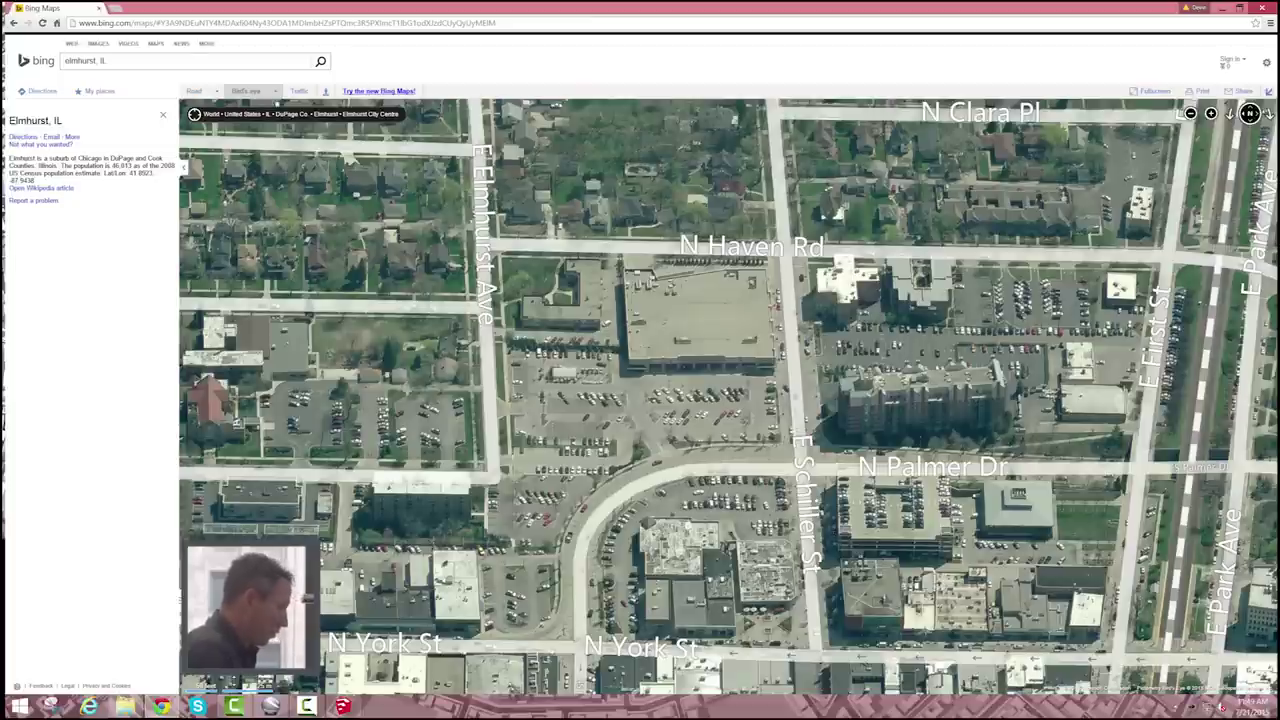
# Return to SketchUp, outline small squares at the large rectangular building's two western roof corners, and raise them 15 ft.
pyautogui.click(343, 706)
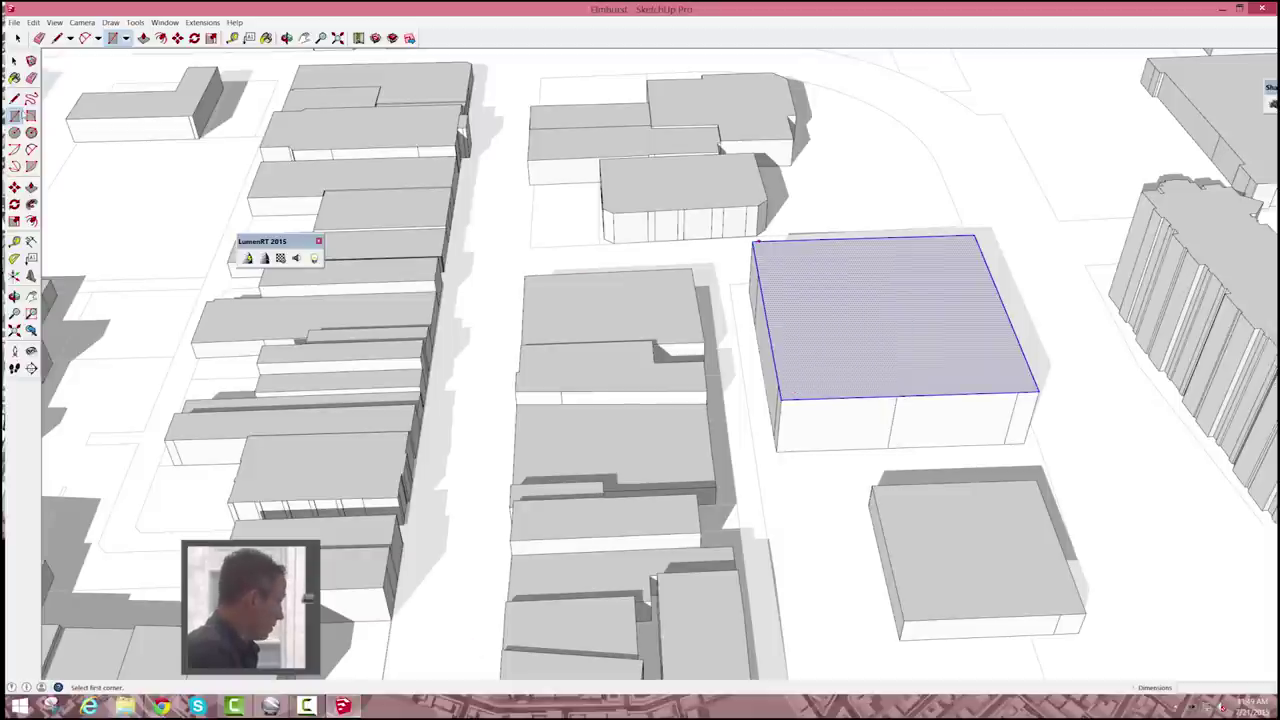
pyautogui.press('l')
pyautogui.click(810, 398)
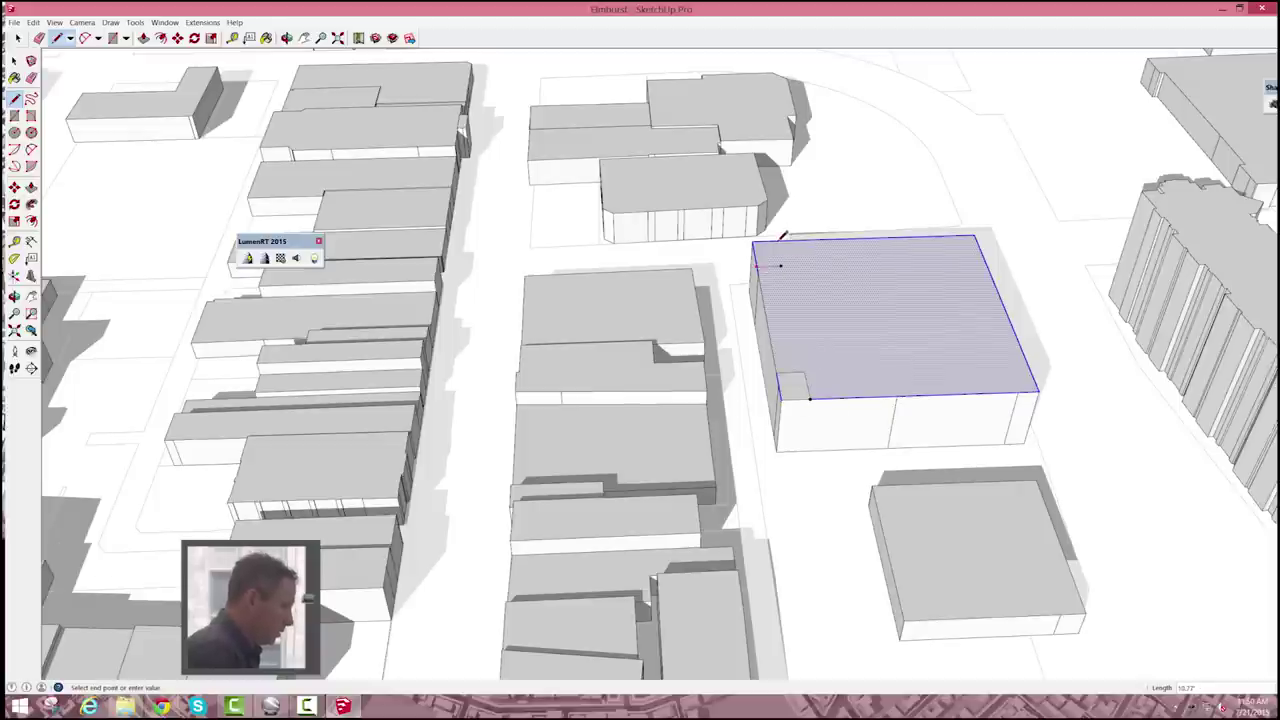
pyautogui.press('p')
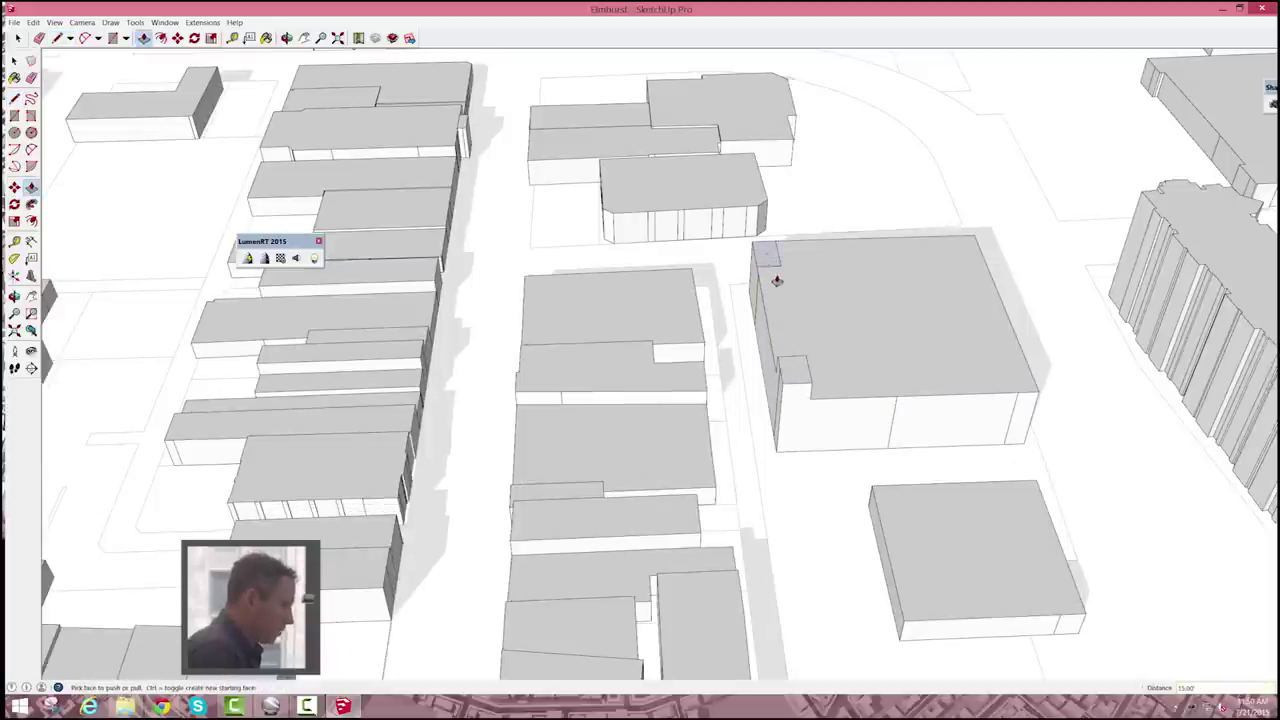
pyautogui.moveTo(776, 280); pyautogui.dragTo(700, 320, button='middle')
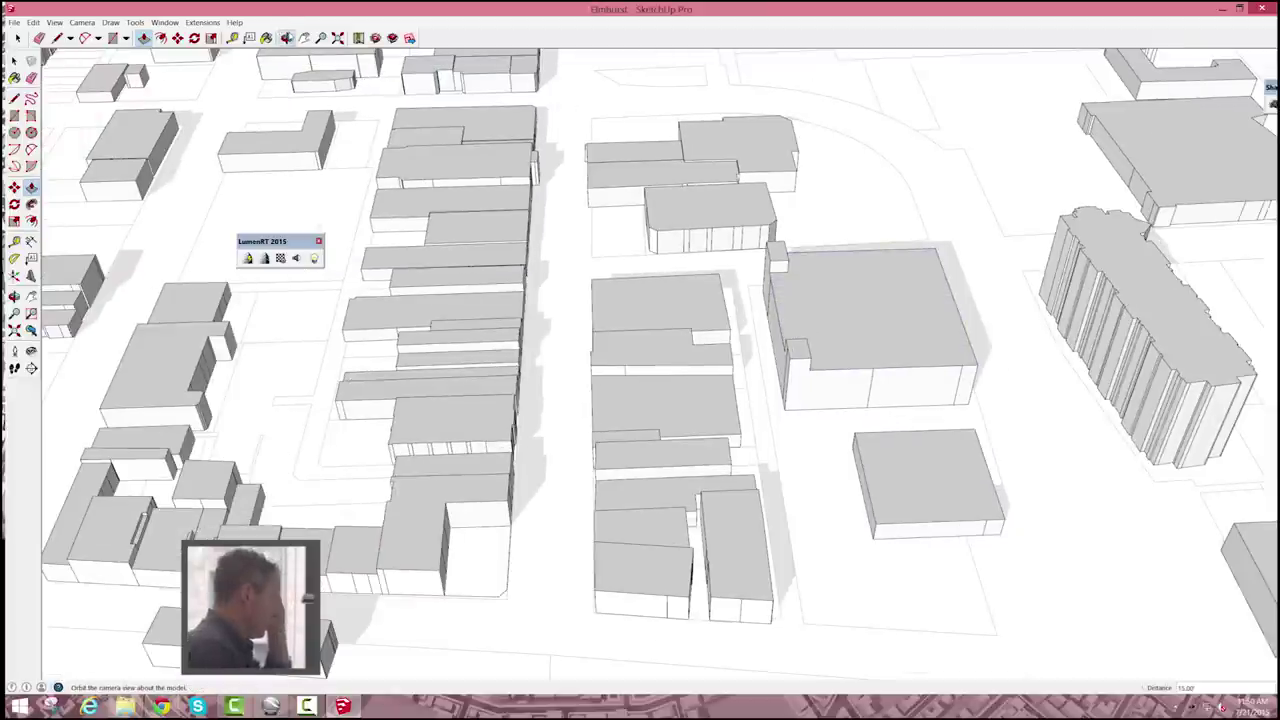
pyautogui.moveTo(975, 278); pyautogui.dragTo(634, 382, button='middle')
pyautogui.scroll(-3, 634, 382)
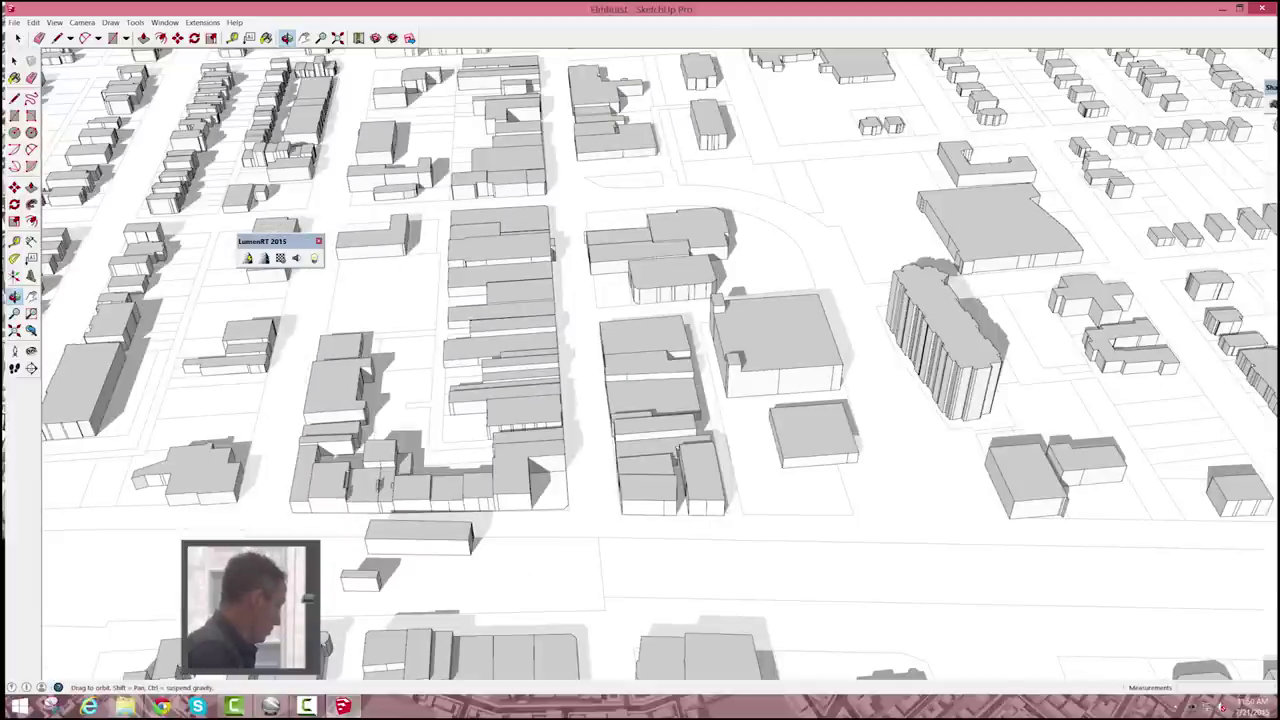
# Switch to Bing Maps in Chrome and examine the aerial imagery from N York St south past Wilder Park to the Elmhurst College campus.
pyautogui.click(163, 707)
pyautogui.moveTo(877, 345); pyautogui.dragTo(992, 124)
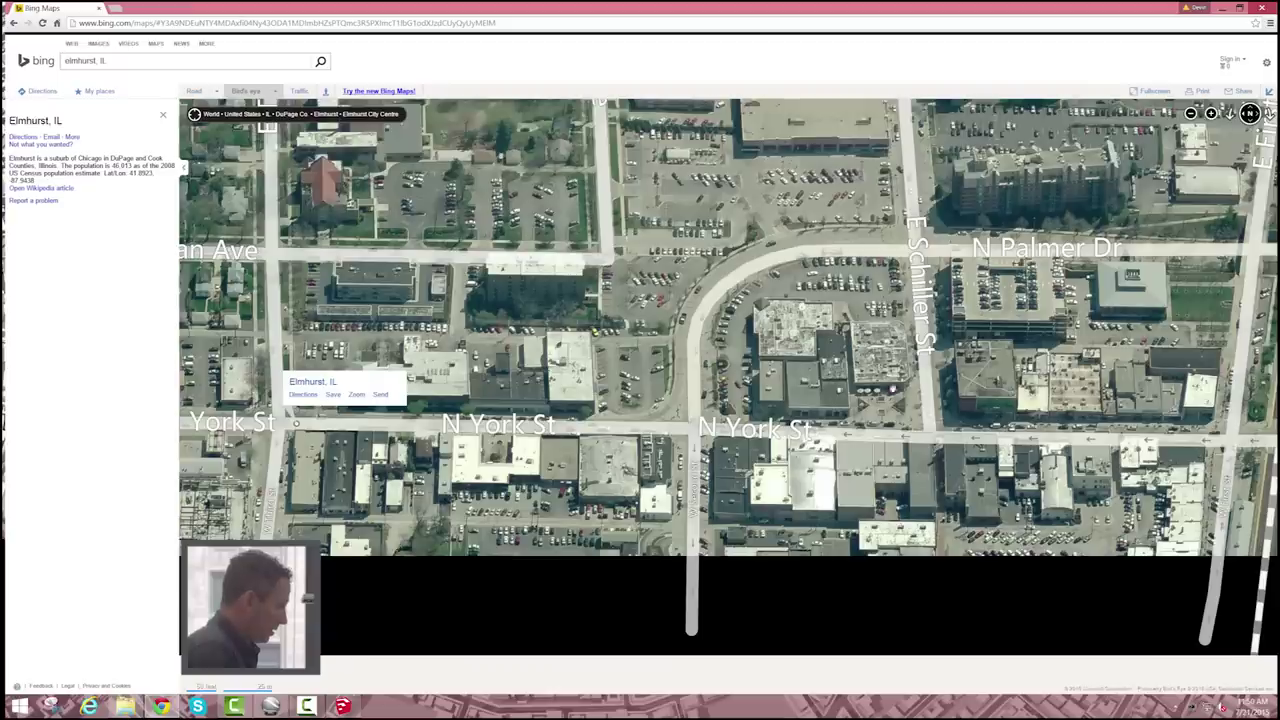
pyautogui.moveTo(803, 305); pyautogui.dragTo(808, 257)
pyautogui.moveTo(1008, 405); pyautogui.dragTo(438, 362)
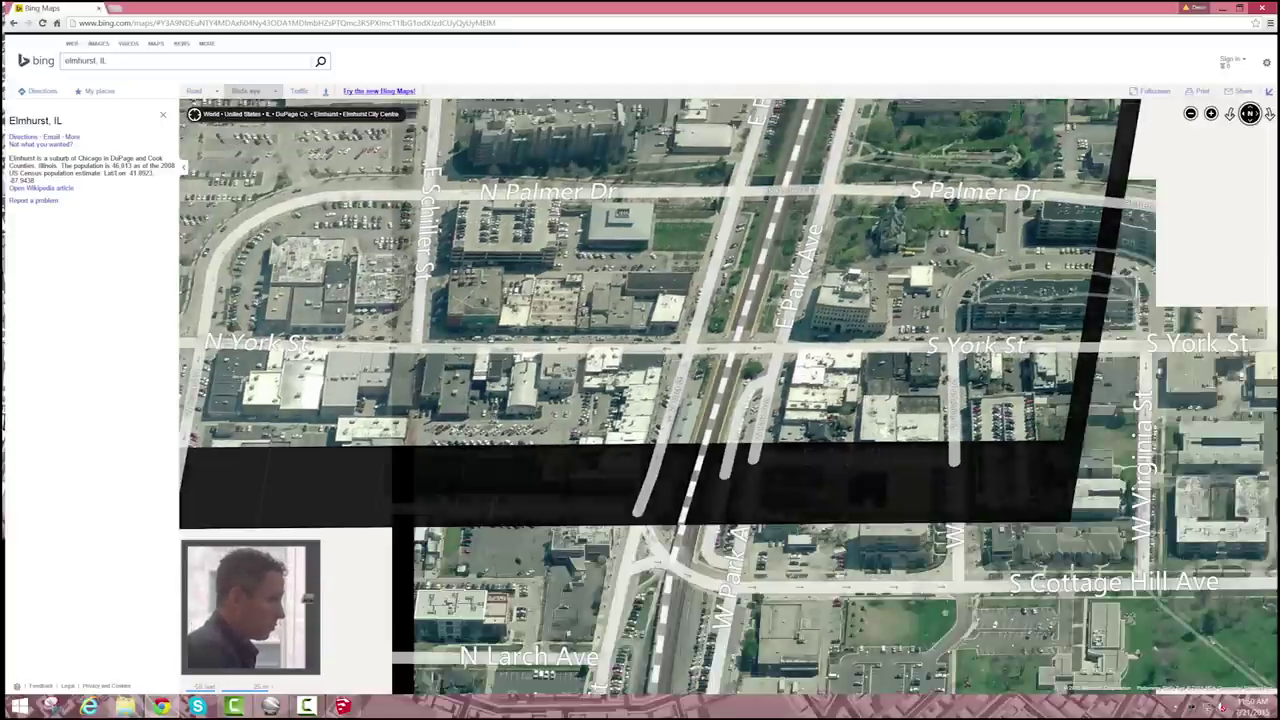
pyautogui.moveTo(908, 332); pyautogui.dragTo(638, 127)
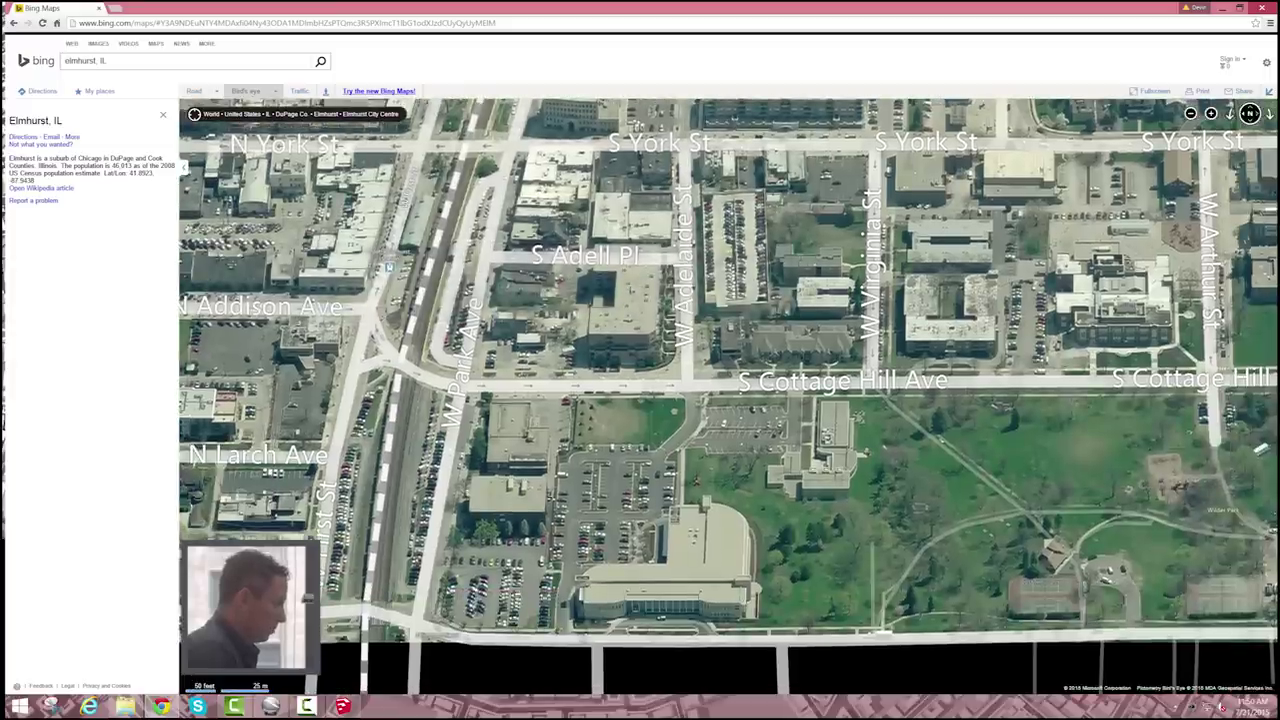
pyautogui.moveTo(1156, 410); pyautogui.dragTo(681, 468)
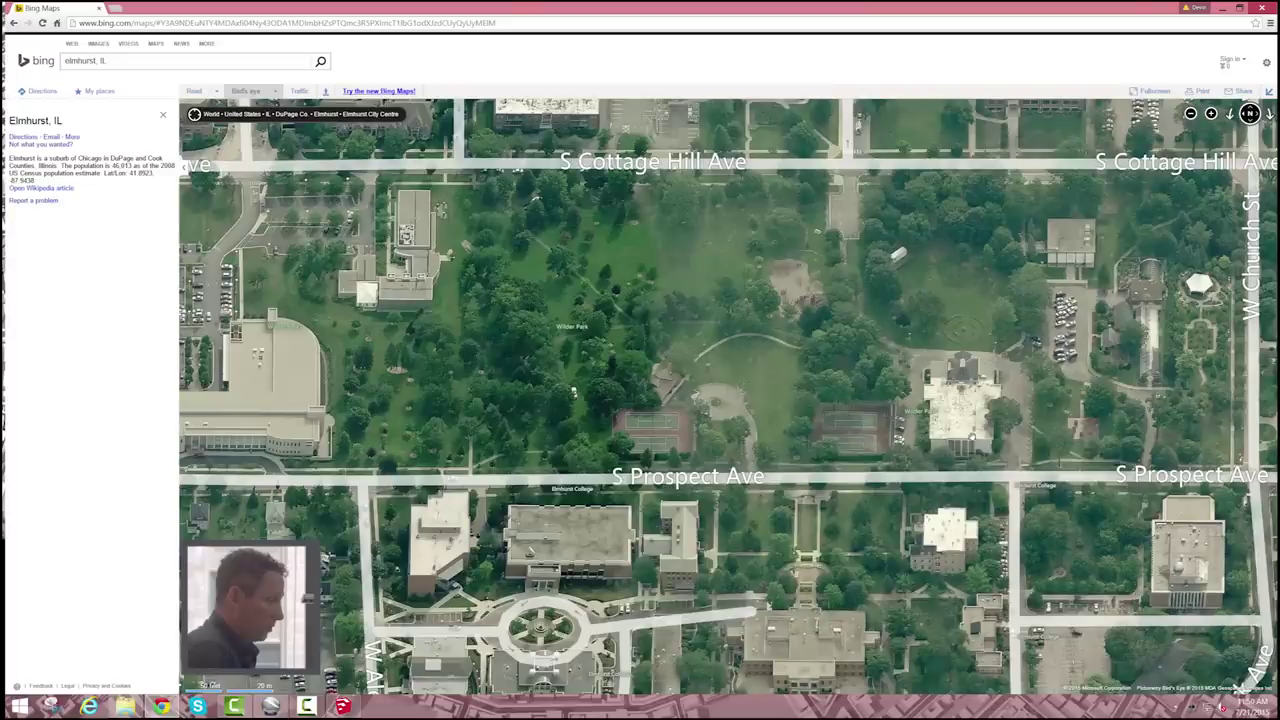
pyautogui.moveTo(882, 400); pyautogui.dragTo(547, 212)
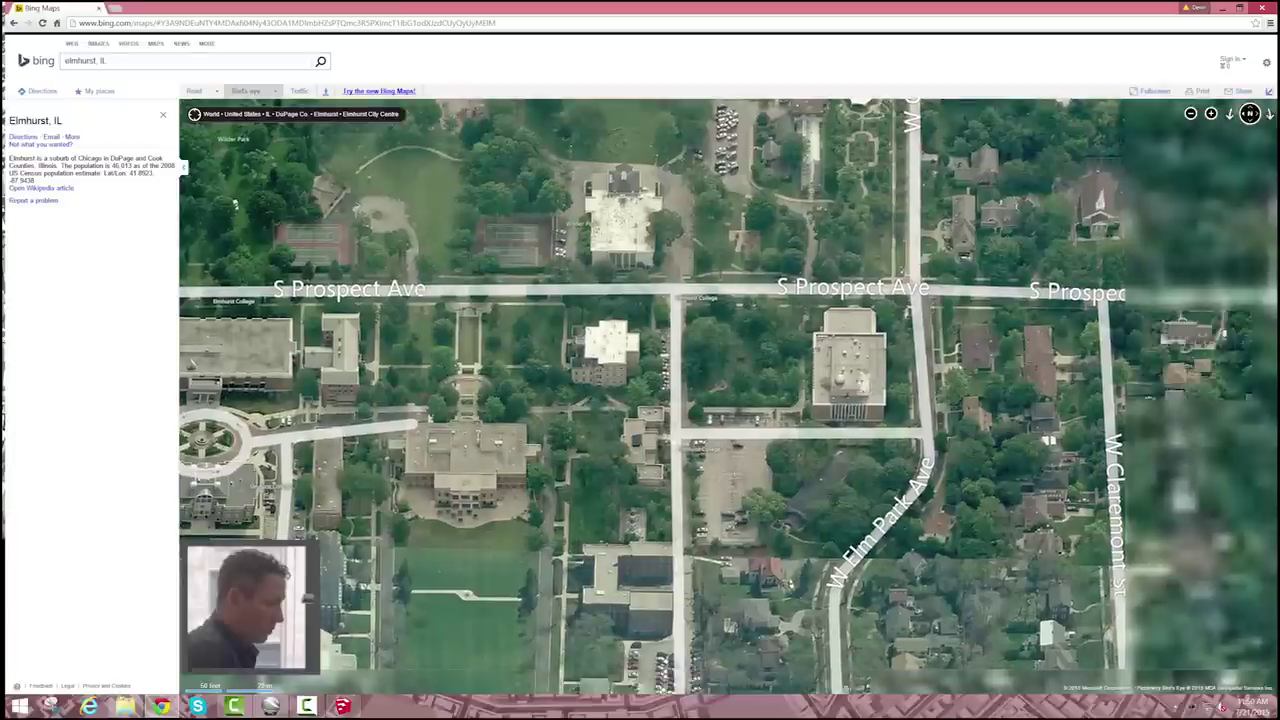
pyautogui.scroll(-1, 547, 212)
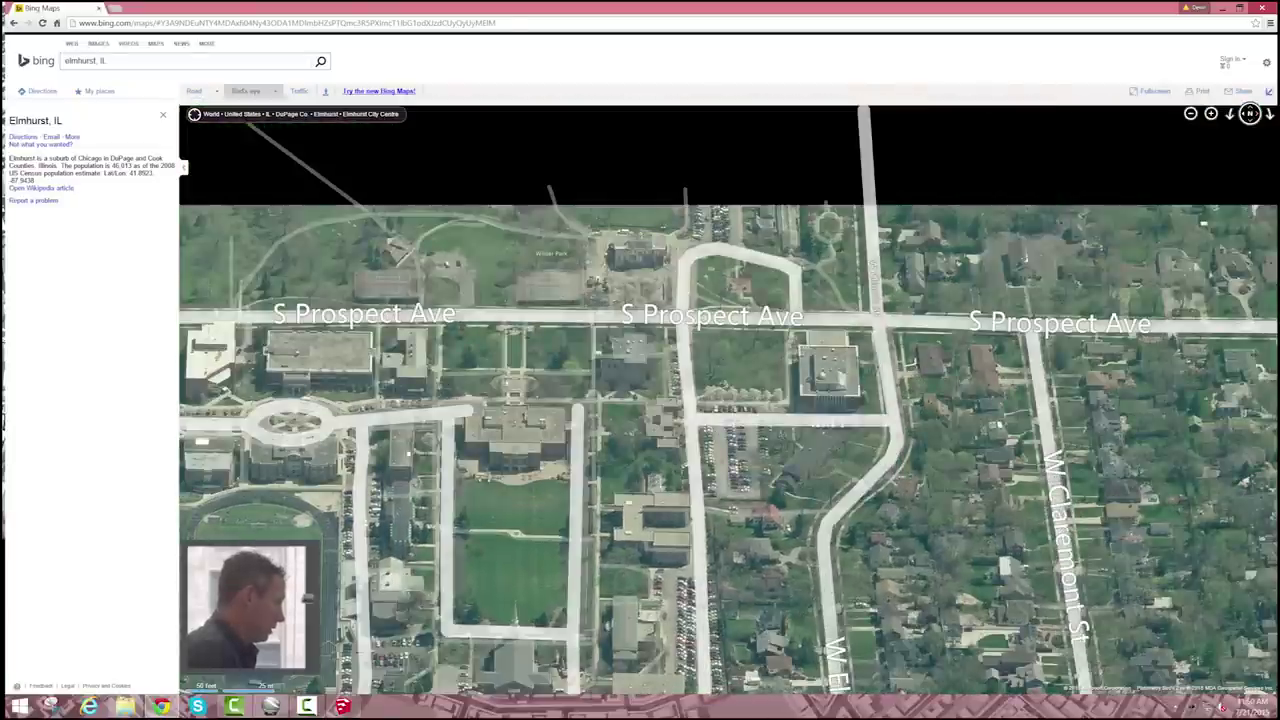
pyautogui.moveTo(452, 458); pyautogui.dragTo(710, 424)
# Switch to SketchUp to examine the extent of the whole city model, and compare it with the Bing Maps view of the college area.
pyautogui.click(343, 706)
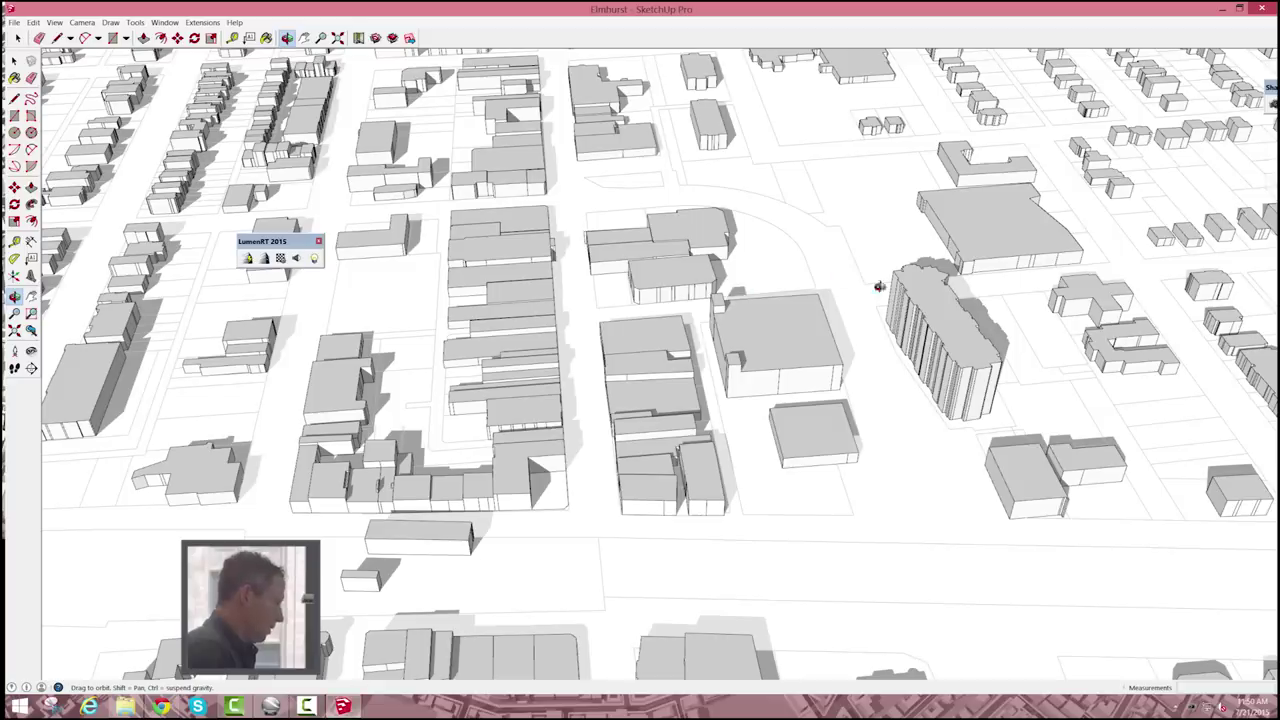
pyautogui.moveTo(669, 328)
pyautogui.mouseDown()
pyautogui.moveTo(446, 157)
pyautogui.moveTo(449, 195)
pyautogui.moveTo(649, 406)
pyautogui.moveTo(638, 406)
pyautogui.mouseUp()
pyautogui.scroll(-4, 638, 406)
pyautogui.moveTo(525, 384); pyautogui.dragTo(514, 466)
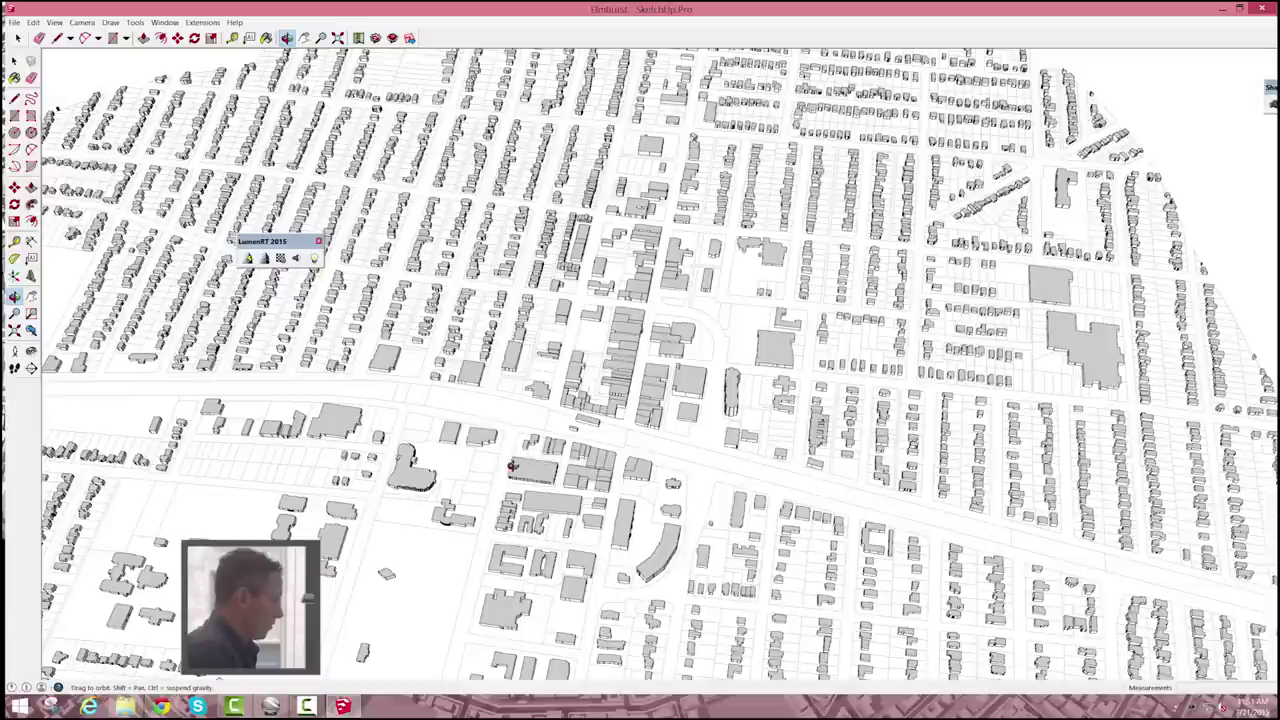
pyautogui.moveTo(531, 396); pyautogui.dragTo(436, 382)
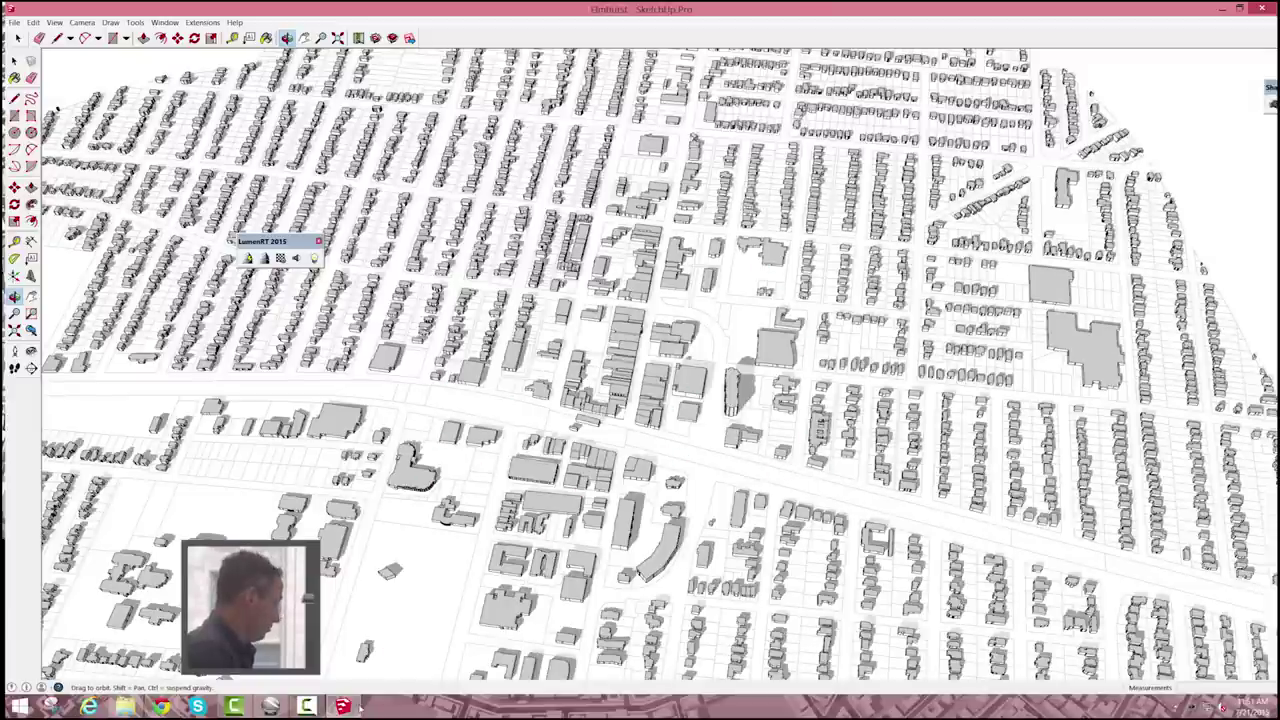
pyautogui.moveTo(345, 706)
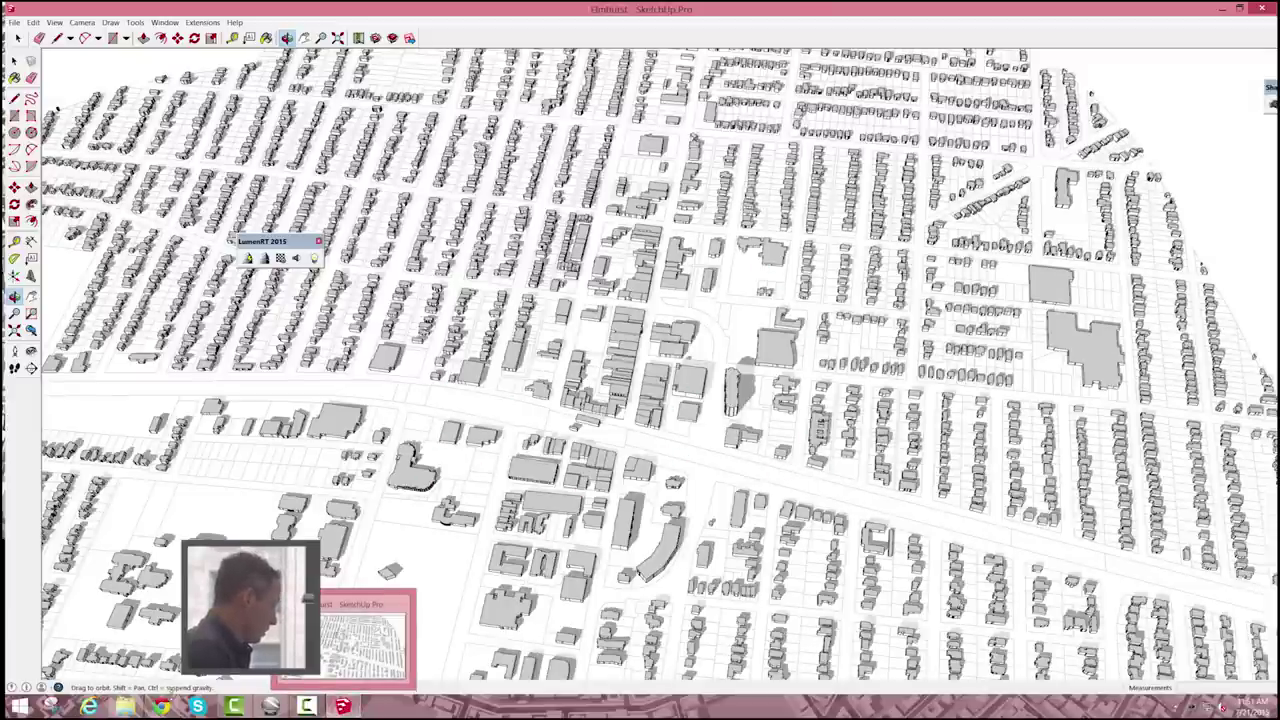
pyautogui.click(161, 706)
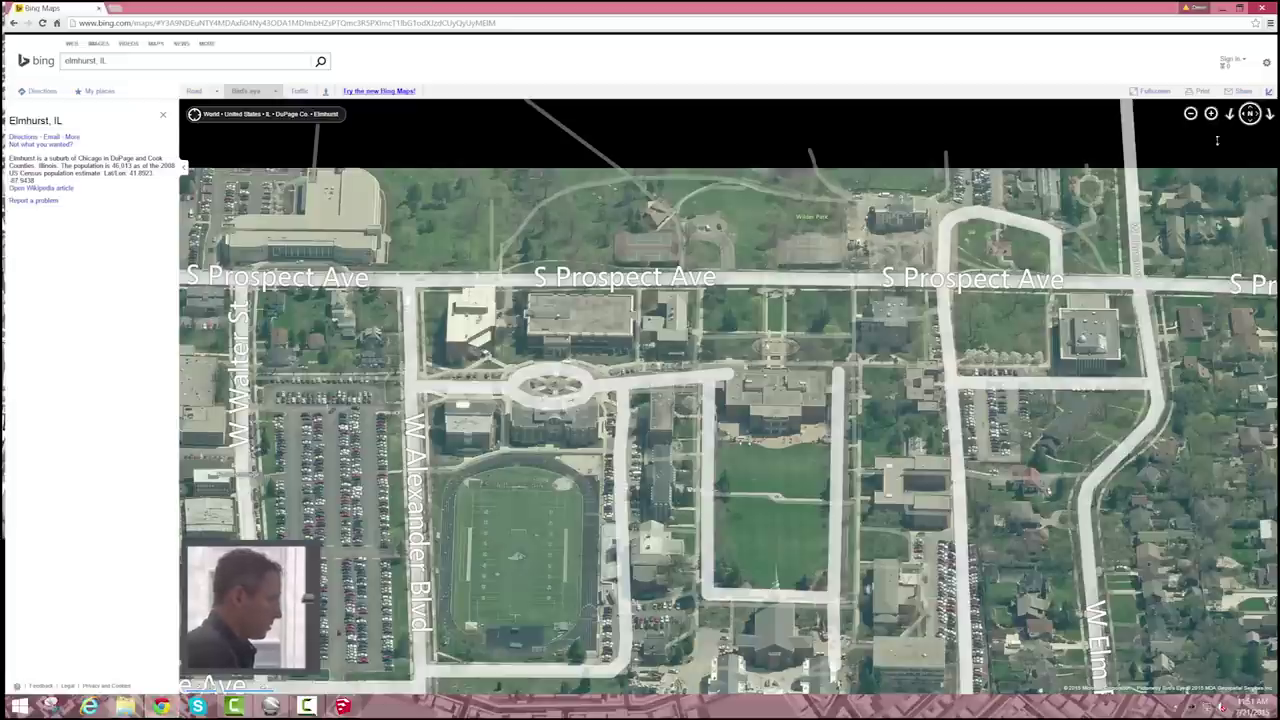
# Return to SketchUp to examine the downtown blocks around the curved street, and compare the same blocks in Google Earth Pro.
pyautogui.hotkey('alt', 'Tab')
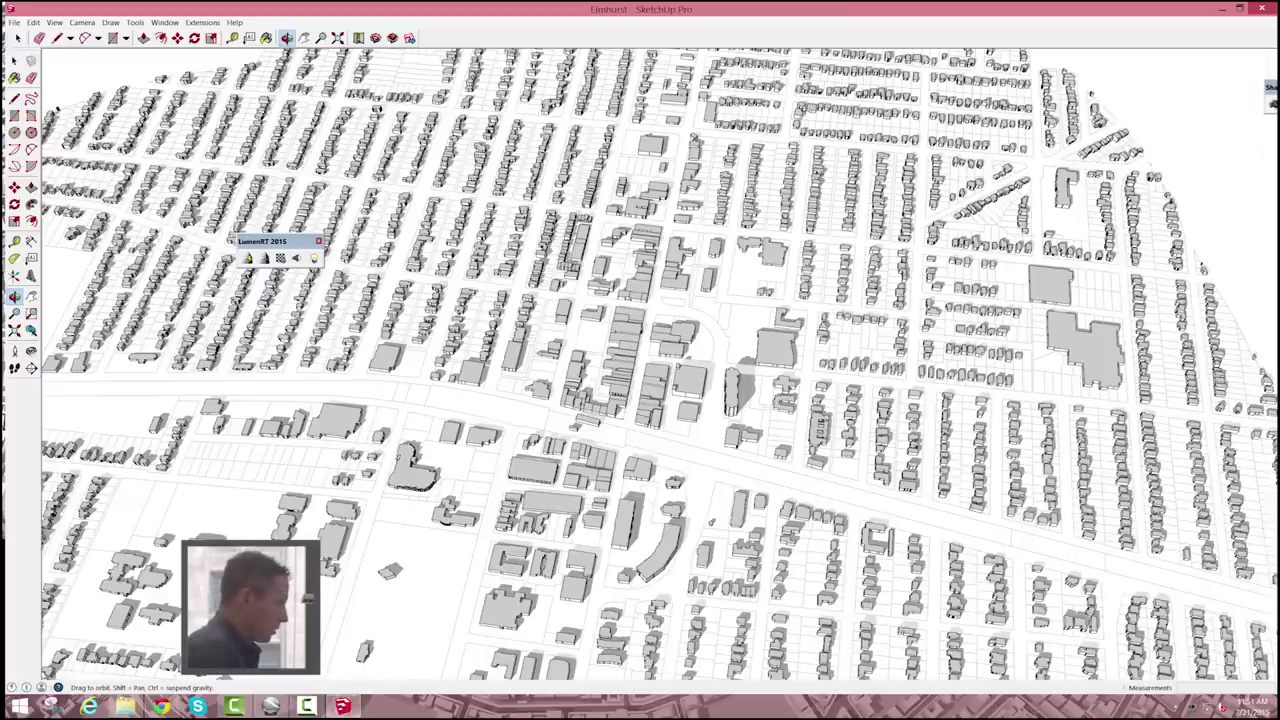
pyautogui.moveTo(750, 370)
pyautogui.mouseDown()
pyautogui.moveTo(386, 531)
pyautogui.moveTo(535, 562)
pyautogui.mouseUp()
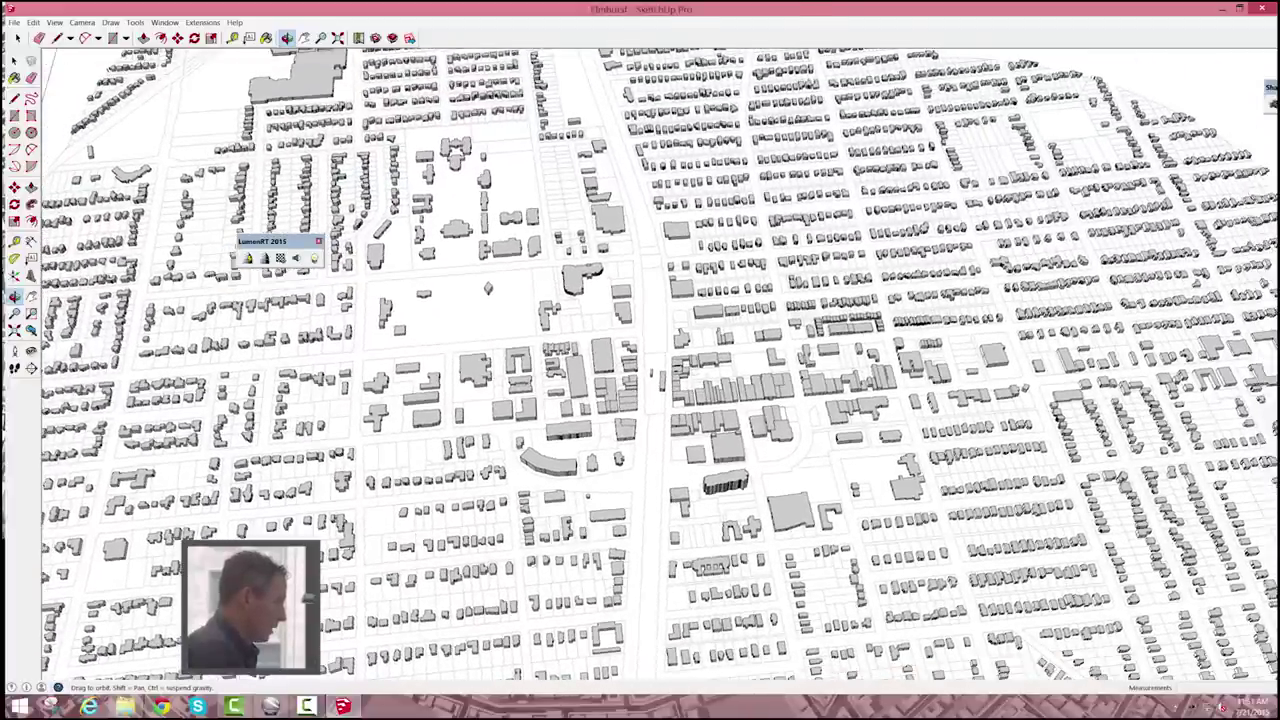
pyautogui.moveTo(720, 550); pyautogui.dragTo(1034, 500)
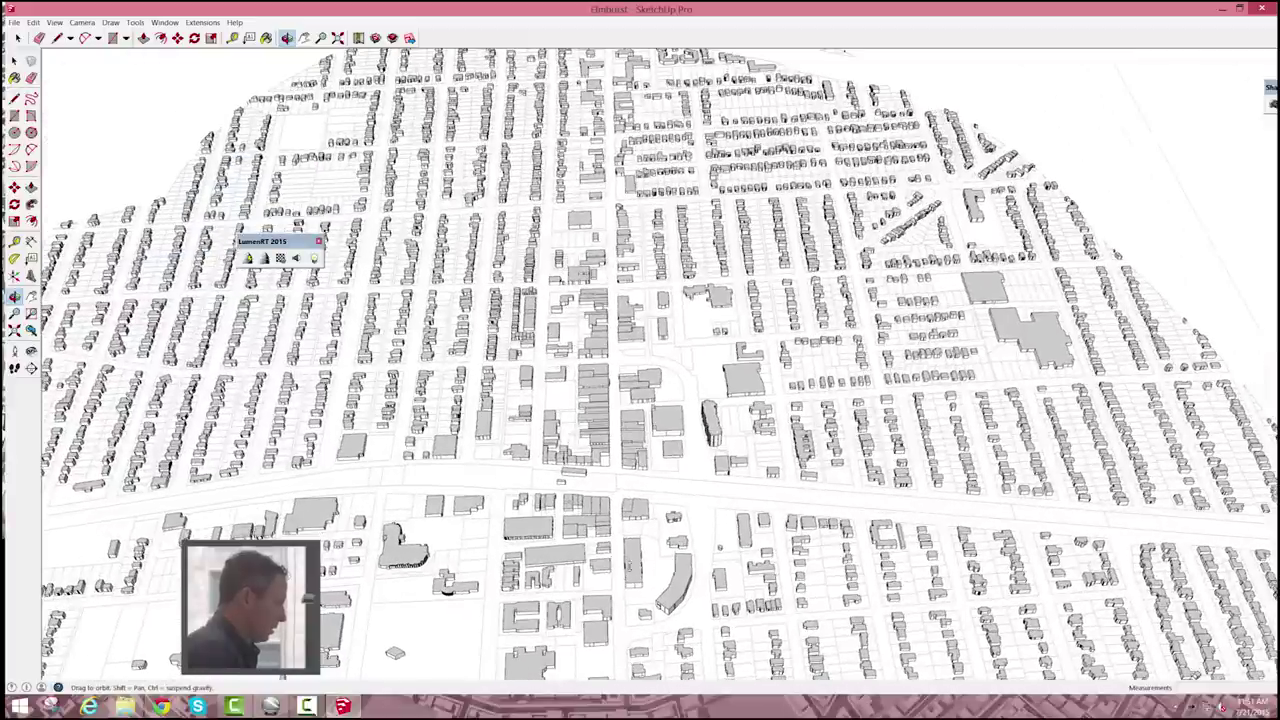
pyautogui.press('space')
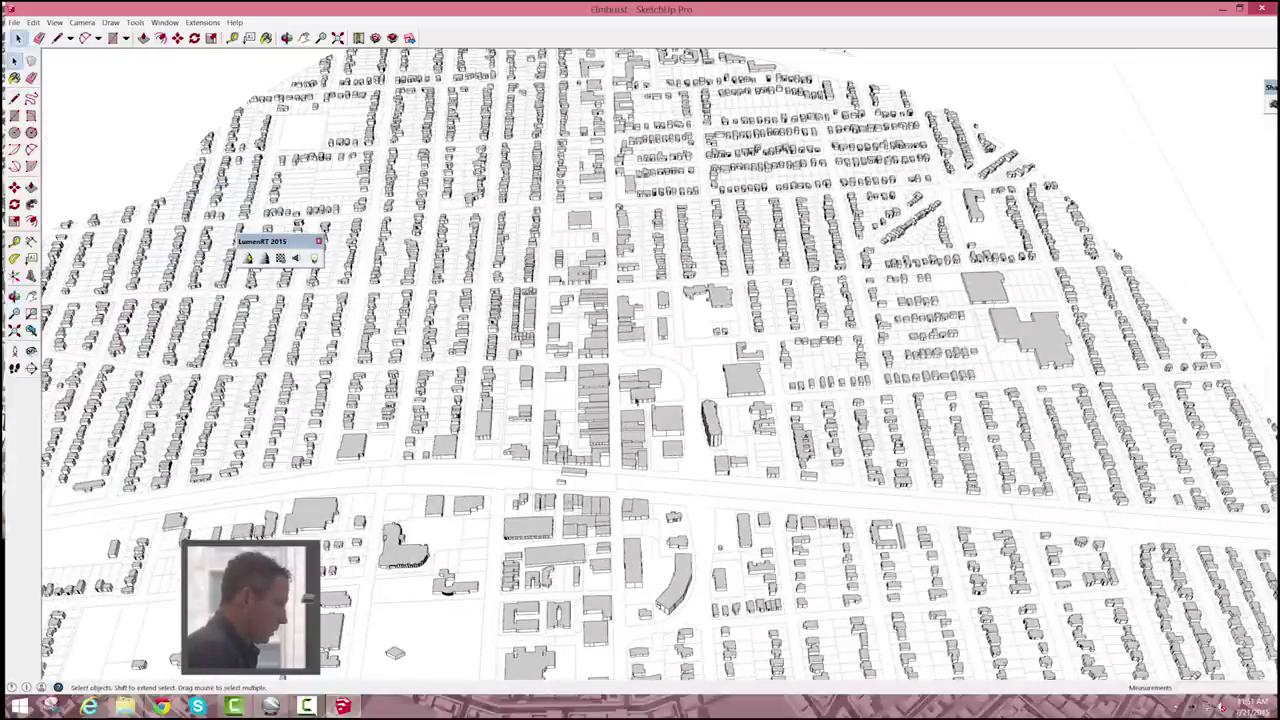
pyautogui.scroll(4, 638, 355)
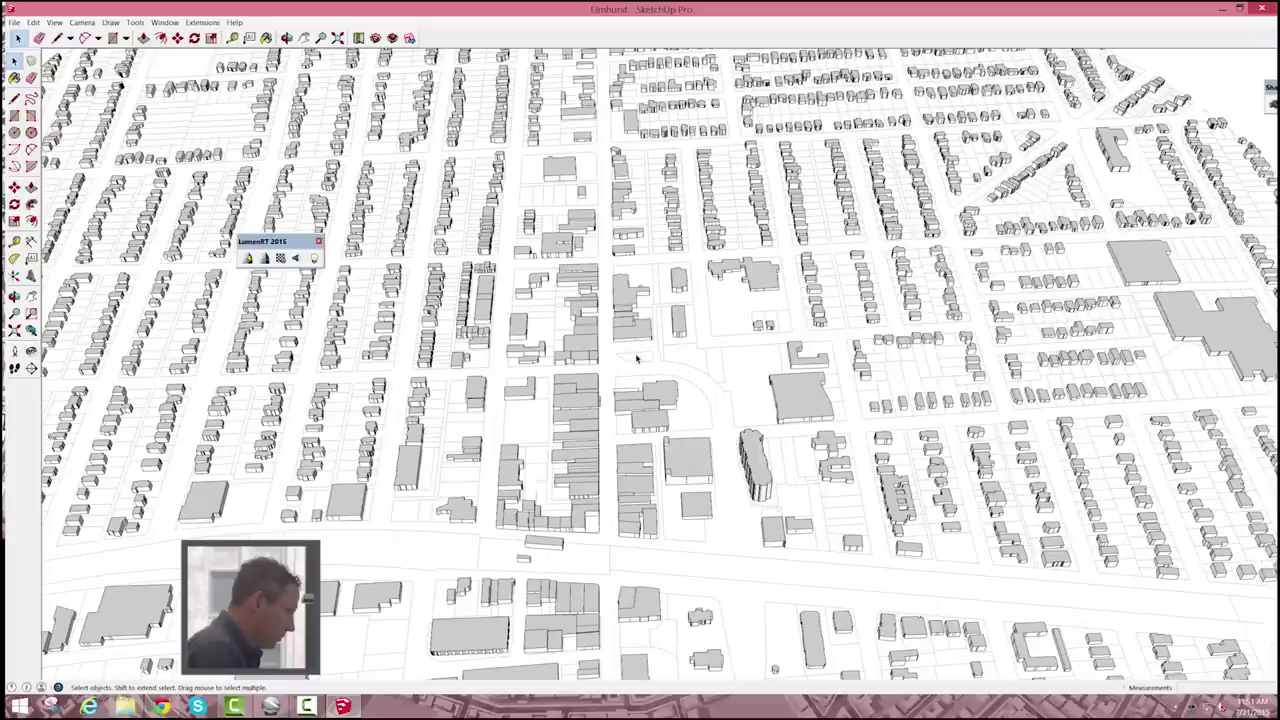
pyautogui.scroll(2, 644, 360)
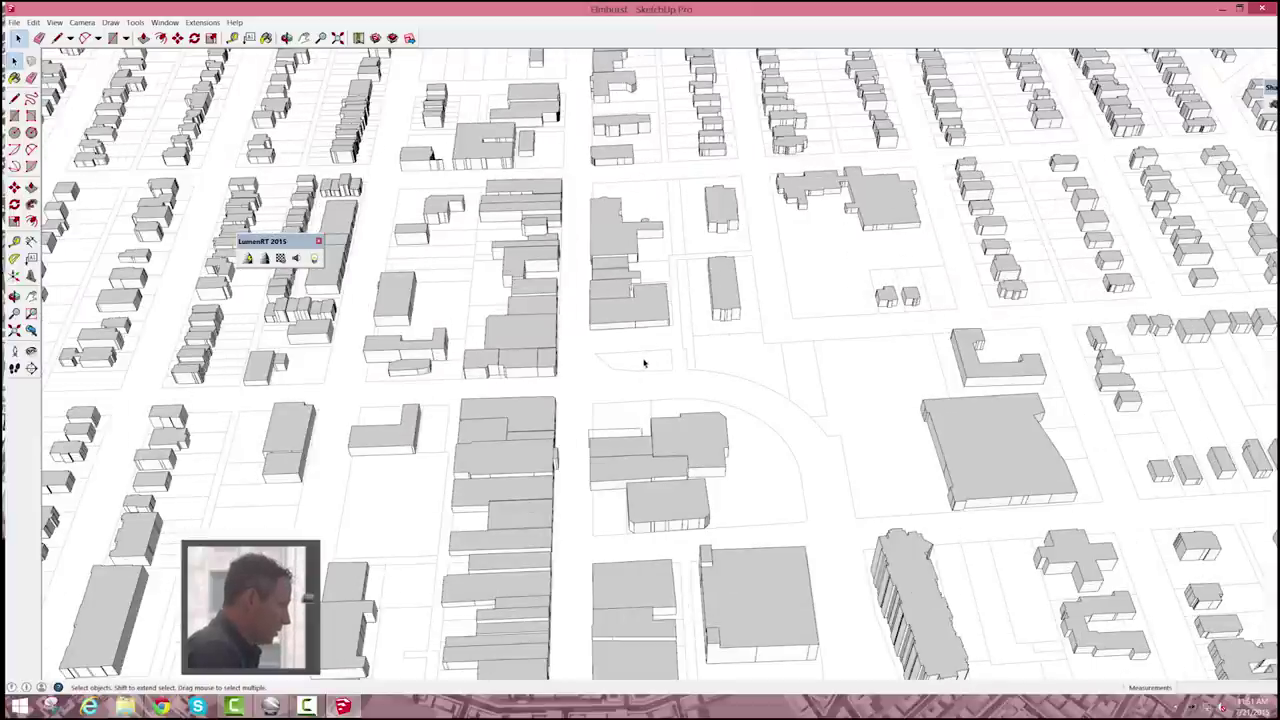
pyautogui.click(270, 706)
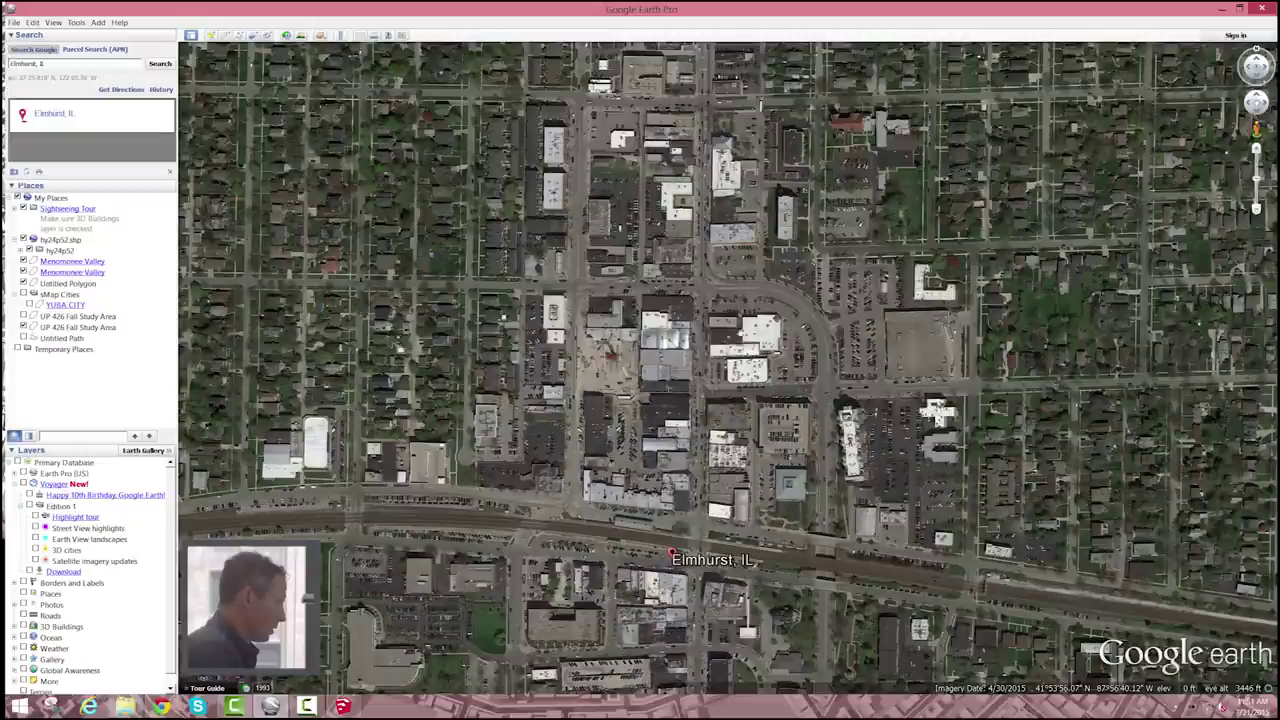
pyautogui.moveTo(684, 230); pyautogui.dragTo(646, 352)
pyautogui.scroll(4, 646, 352)
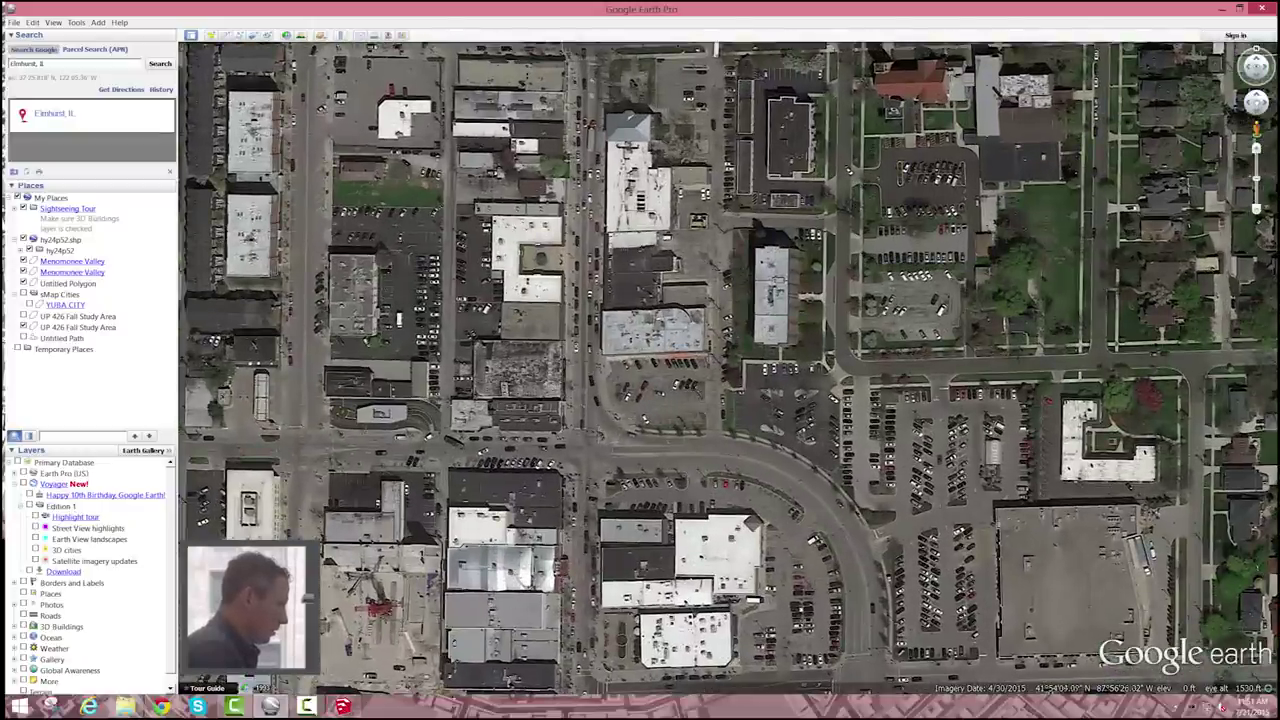
# Return to SketchUp at the vacant parcel north of the curved street and add a layer named 02-Opportunity Sites.
pyautogui.hotkey('alt', 'Tab')
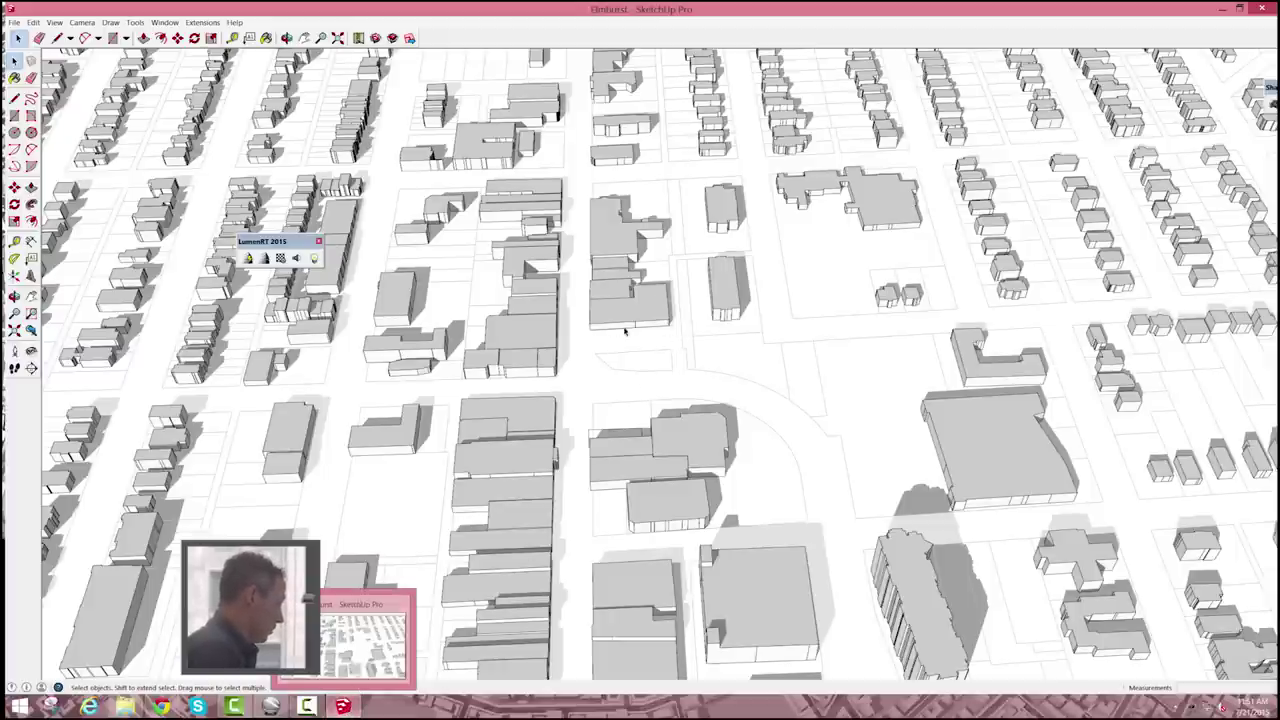
pyautogui.scroll(2, 632, 334)
pyautogui.scroll(4, 632, 334)
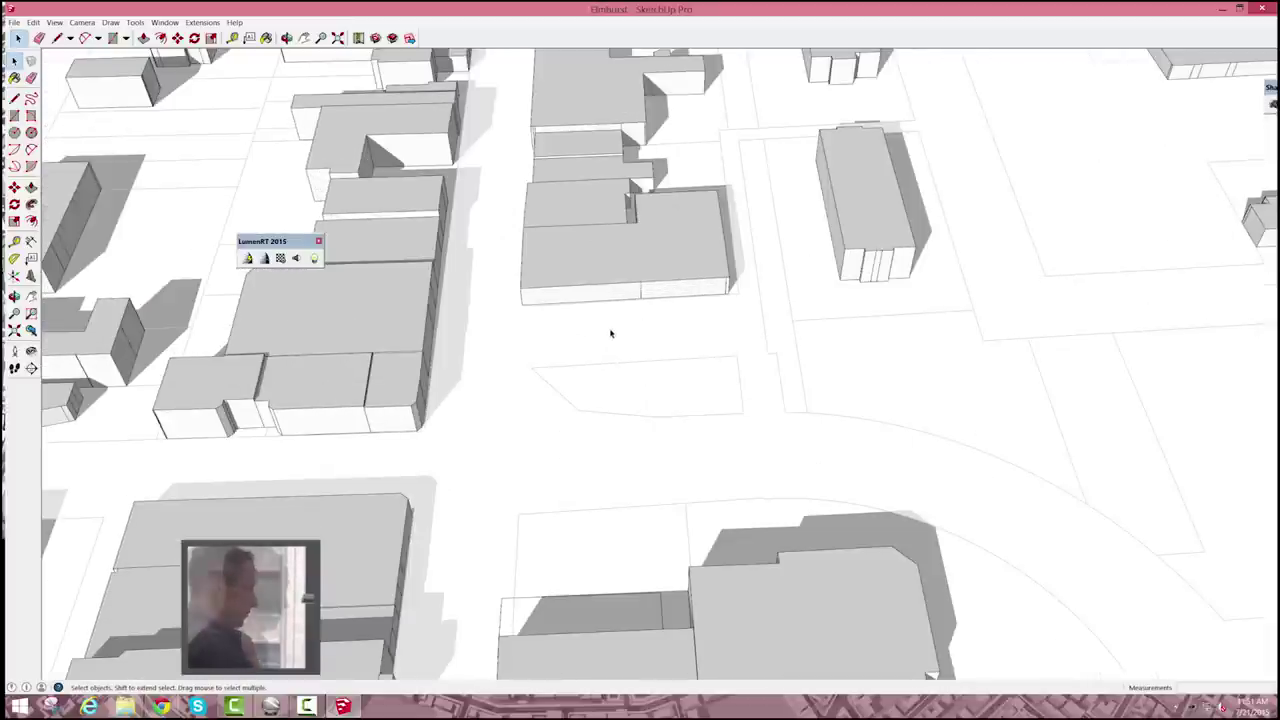
pyautogui.hotkey('shift', 's')
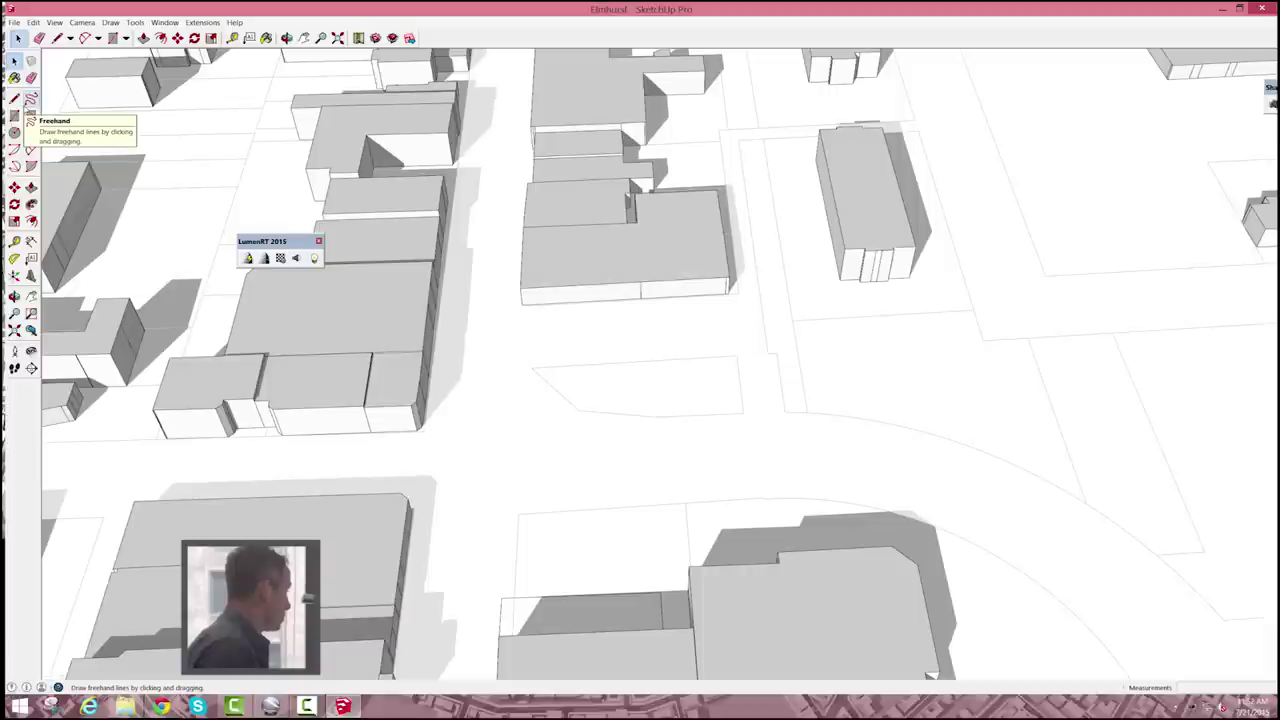
pyautogui.click(165, 22)
pyautogui.click(180, 101)
pyautogui.click(913, 259)
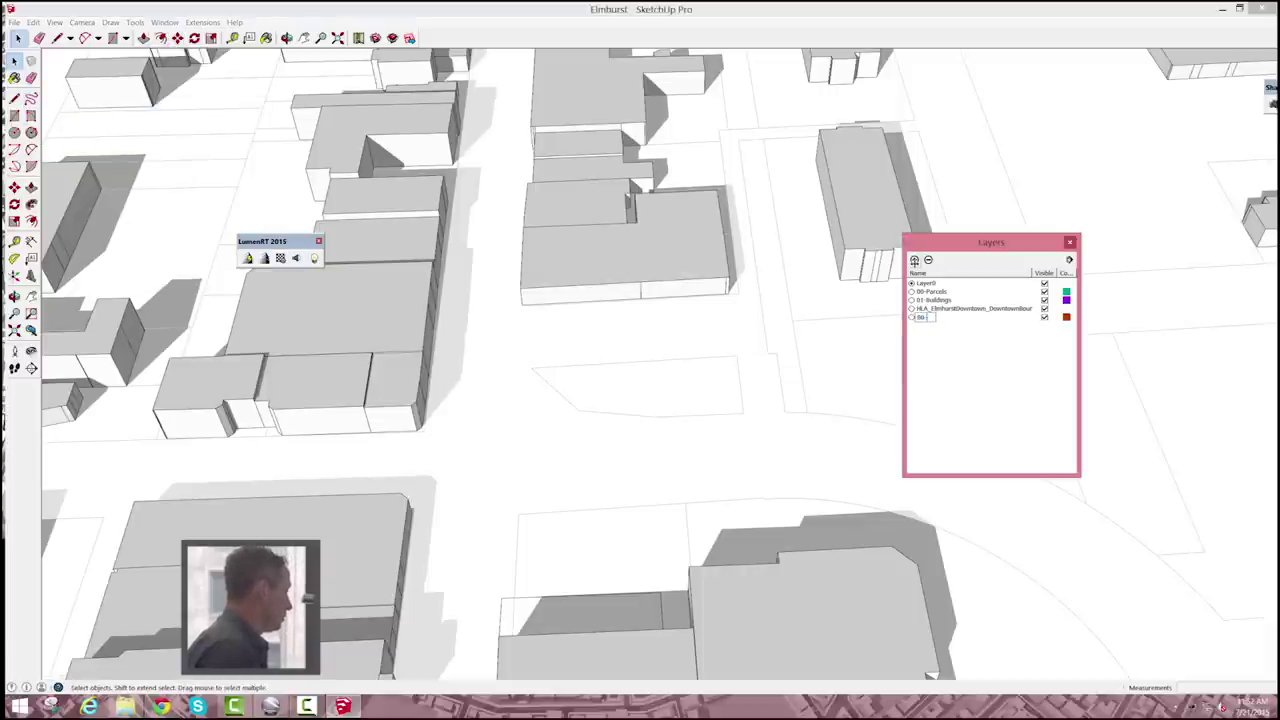
pyautogui.write('02-Opportu')
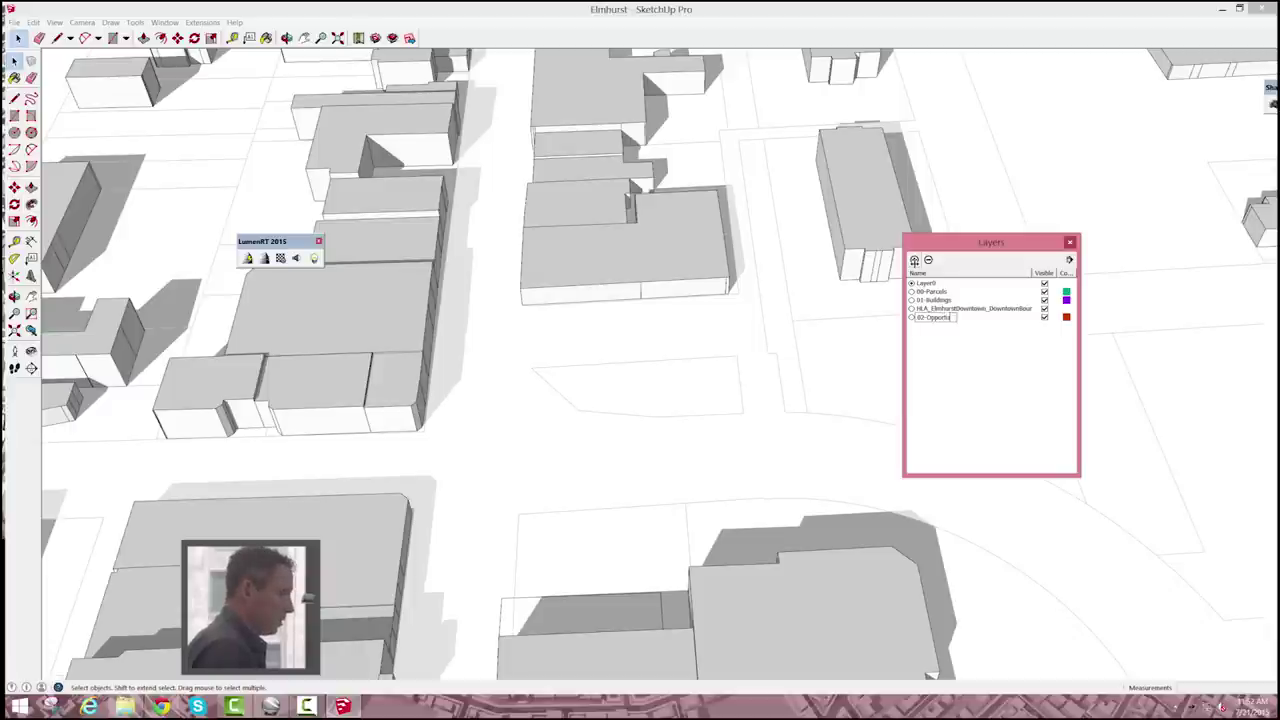
pyautogui.write('nity Sites')
pyautogui.press('Return')
# Trace the vacant site between the building block and the curved street with the Line tool, closing it along the parcel corners into a face.
pyautogui.click(702, 377)
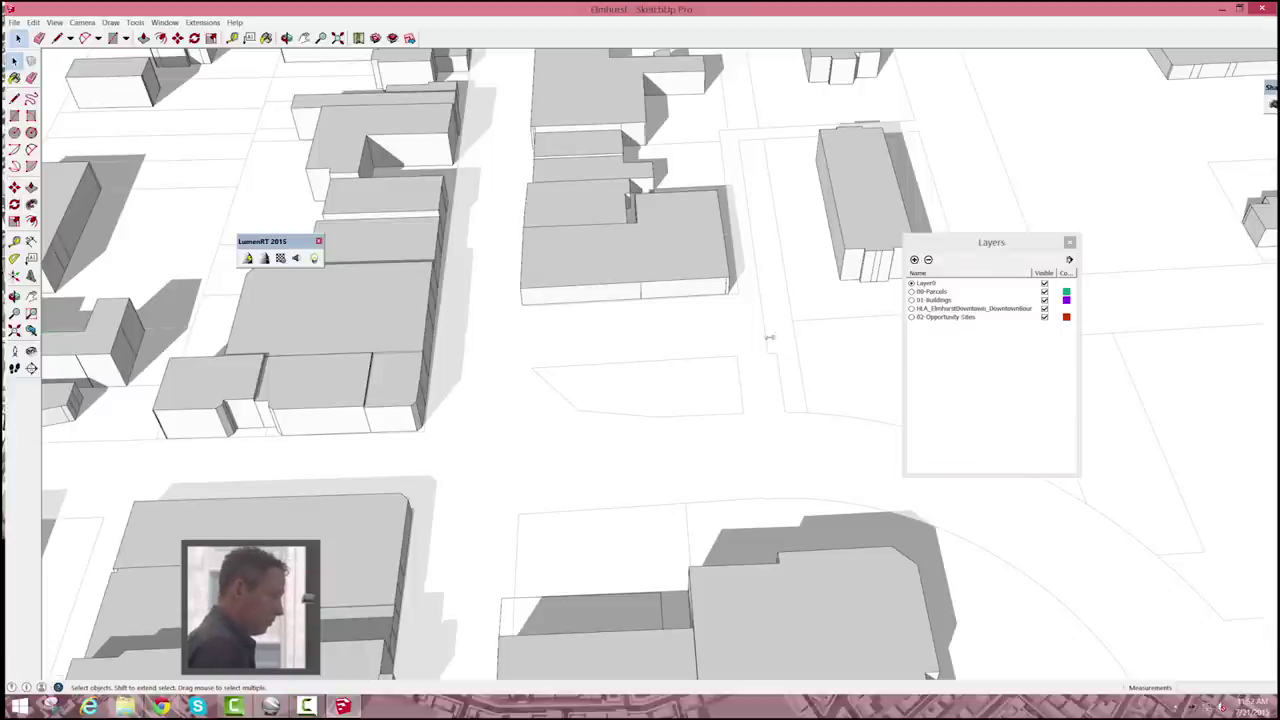
pyautogui.press('l')
pyautogui.click(738, 293)
pyautogui.click(529, 304)
pyautogui.click(528, 368)
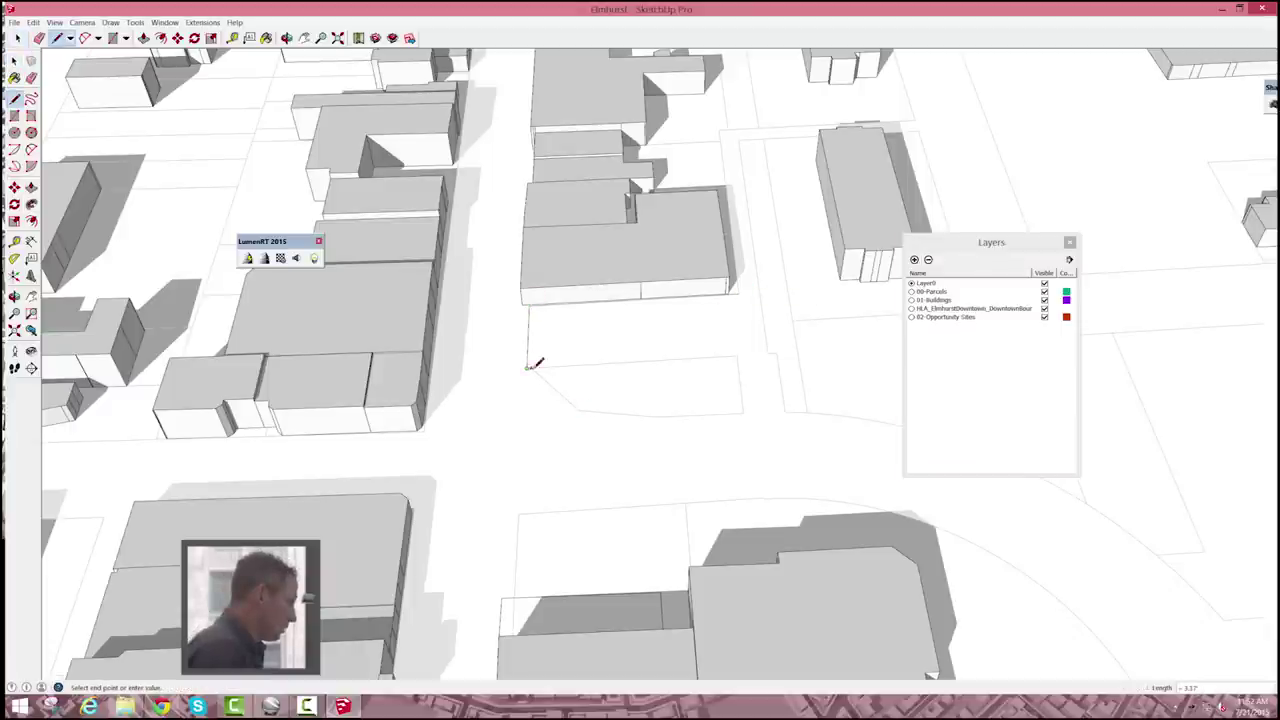
pyautogui.click(531, 368)
pyautogui.click(578, 410)
pyautogui.click(655, 415)
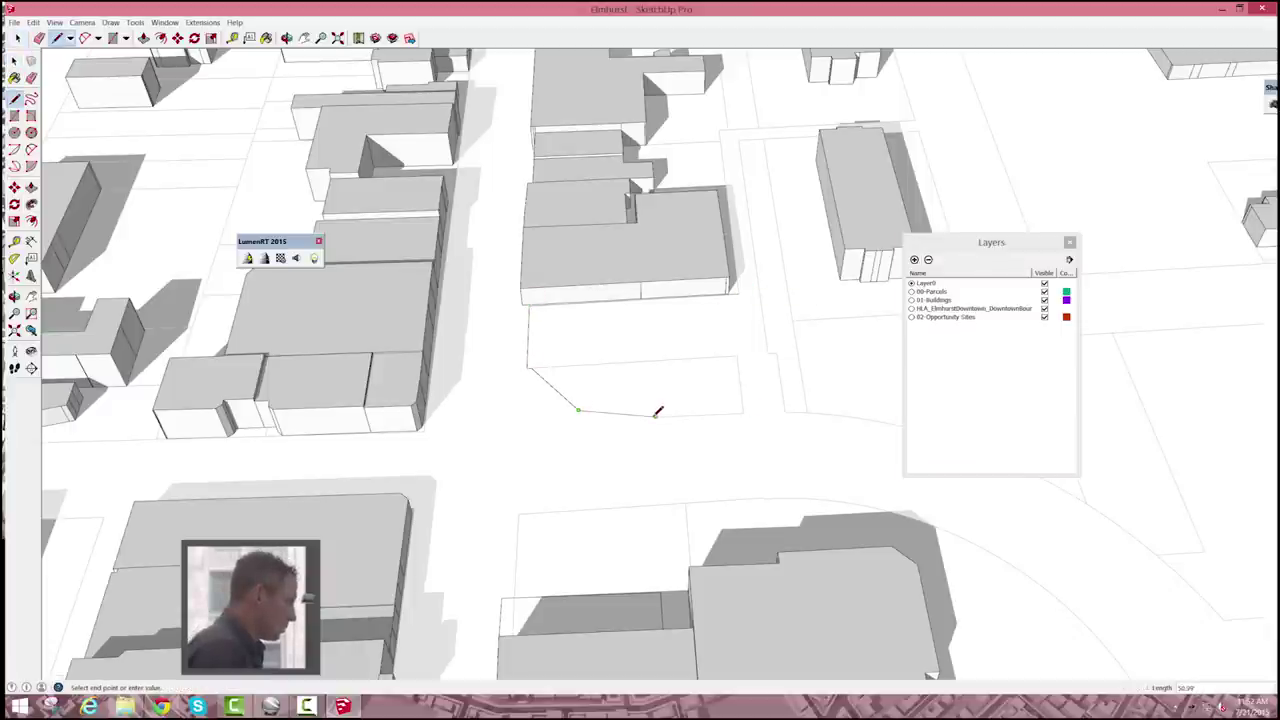
pyautogui.click(742, 413)
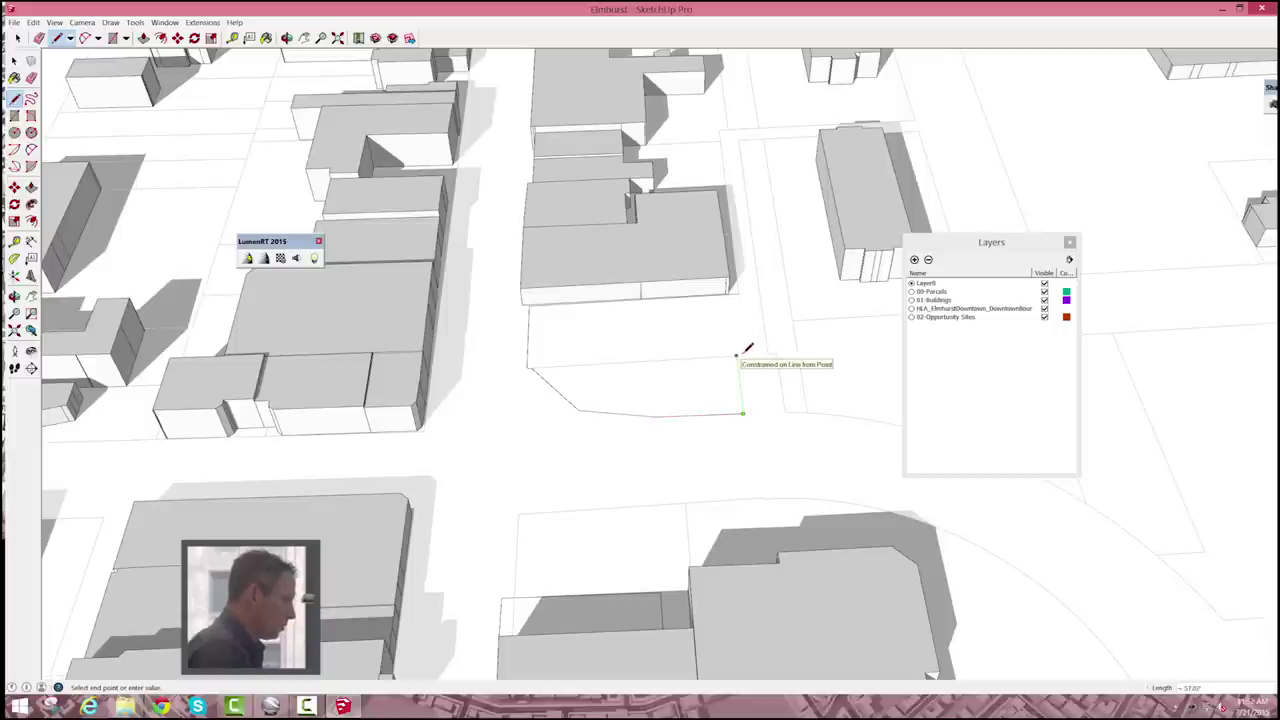
pyautogui.click(737, 356)
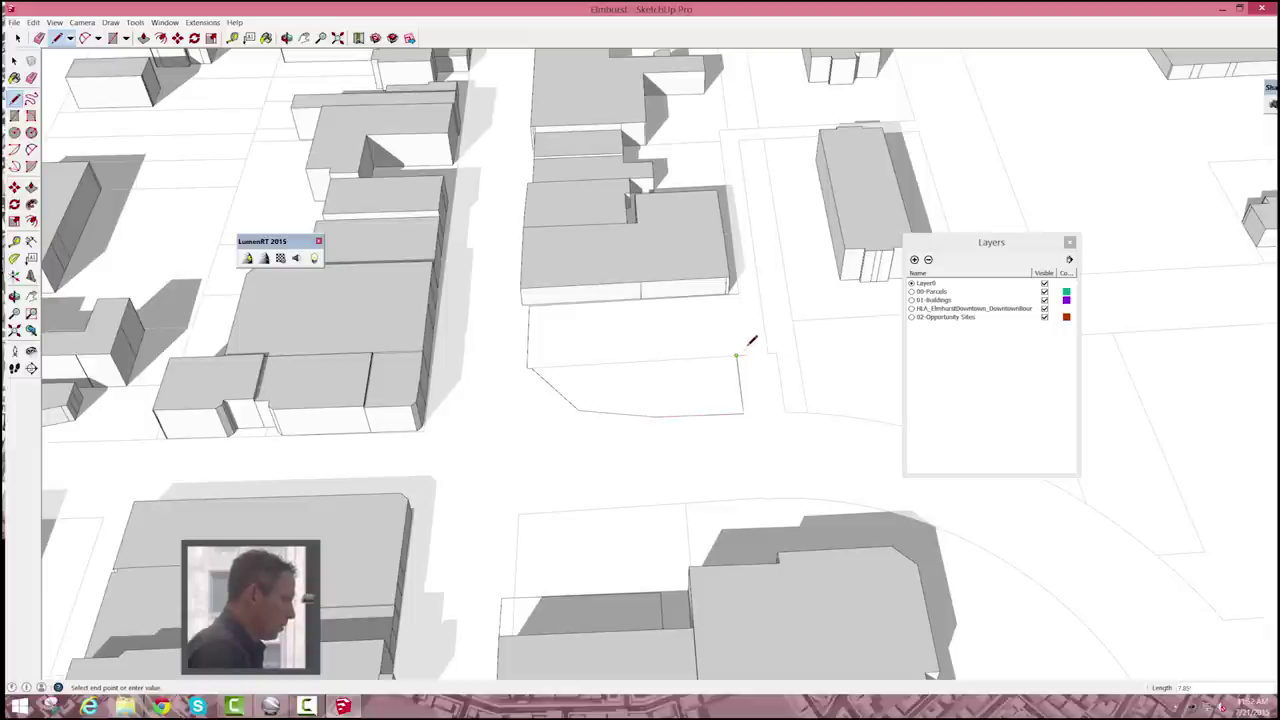
pyautogui.click(738, 292)
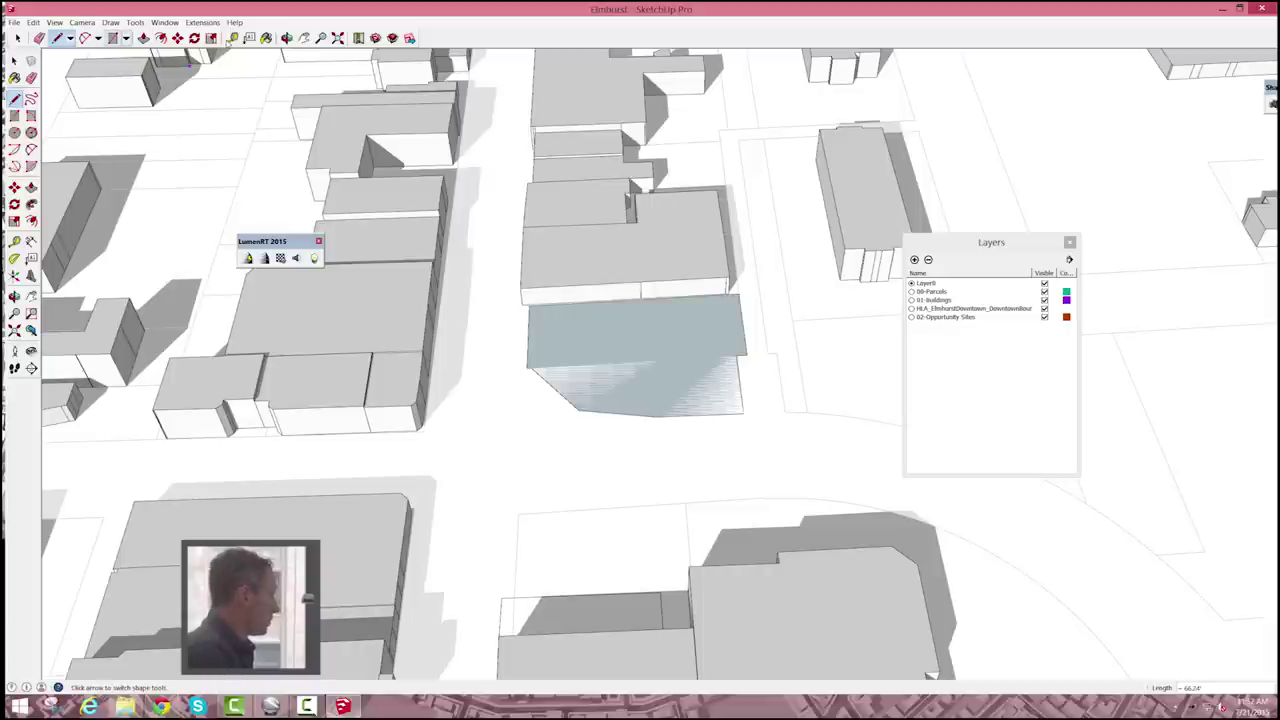
# Push/Pull the traced vacant-site face up into a massing block taller than the neighbouring buildings.
pyautogui.click(143, 37)
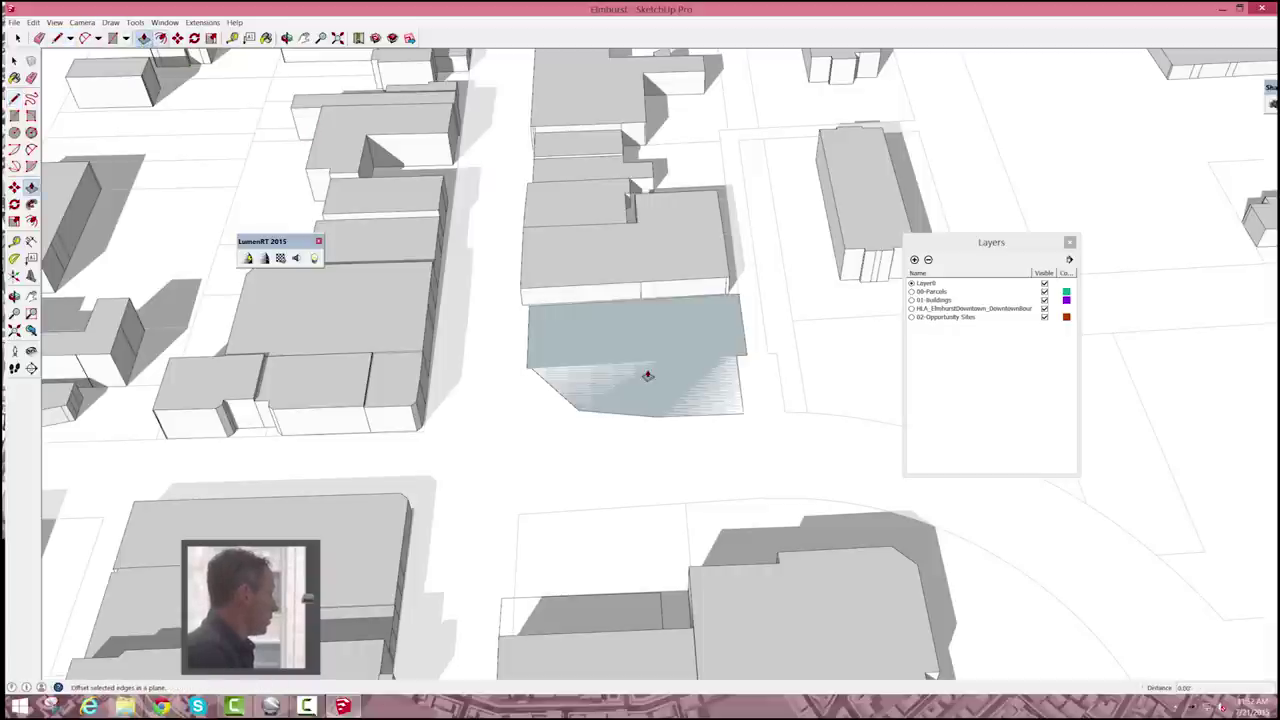
pyautogui.click(651, 301)
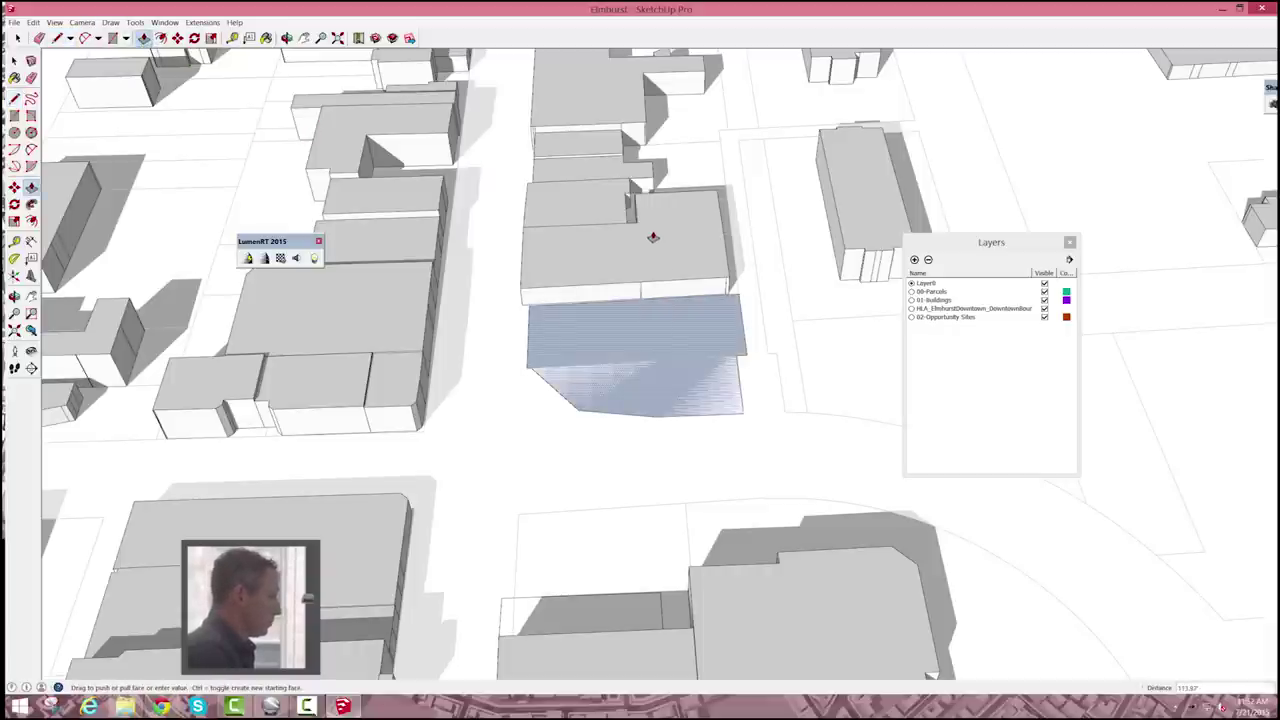
pyautogui.click(690, 261)
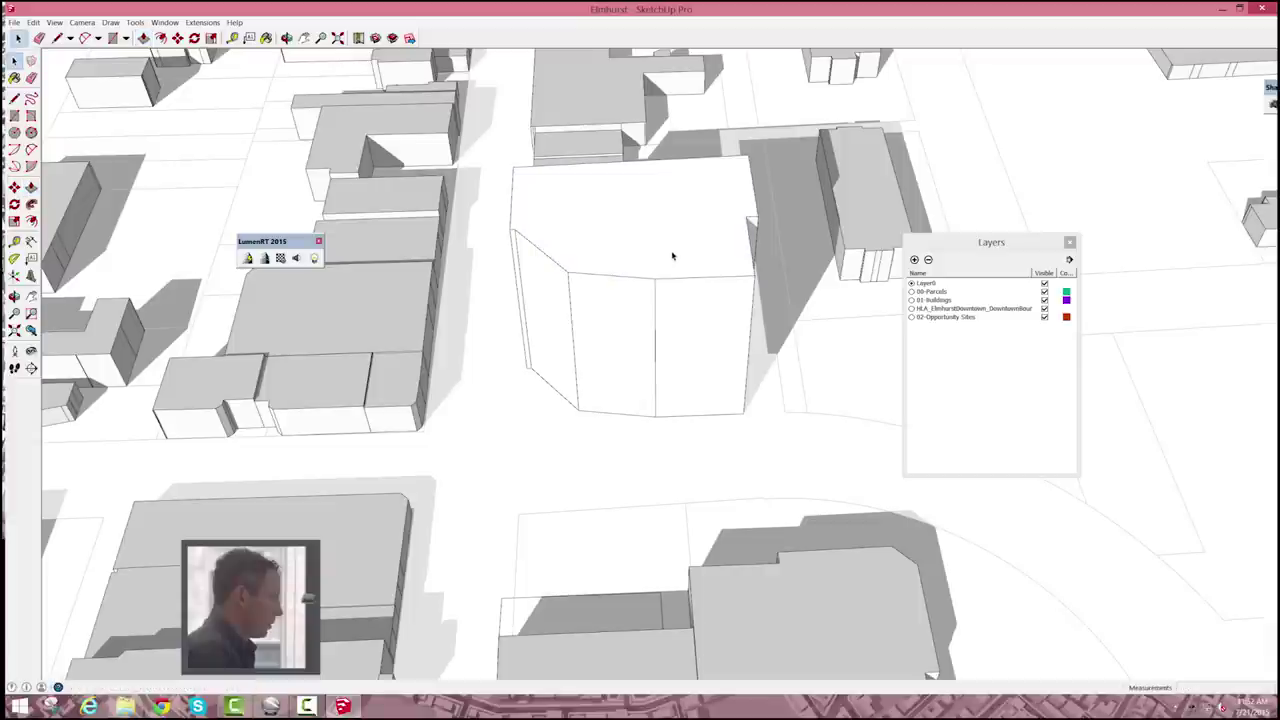
# Select all connected geometry of the new massing block and paint it with the red material Color_A01.
pyautogui.press('space')
pyautogui.click(670, 257)
pyautogui.tripleClick(670, 257)
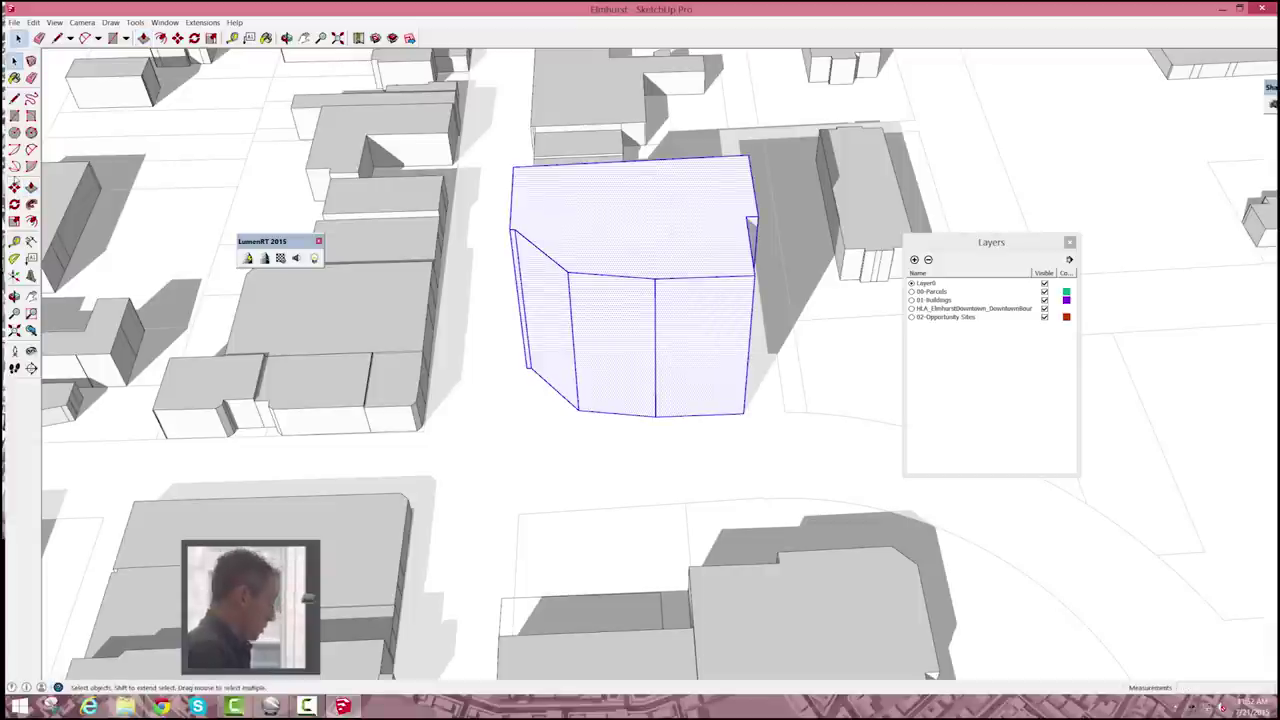
pyautogui.press('b')
pyautogui.click(806, 289)
pyautogui.click(740, 352)
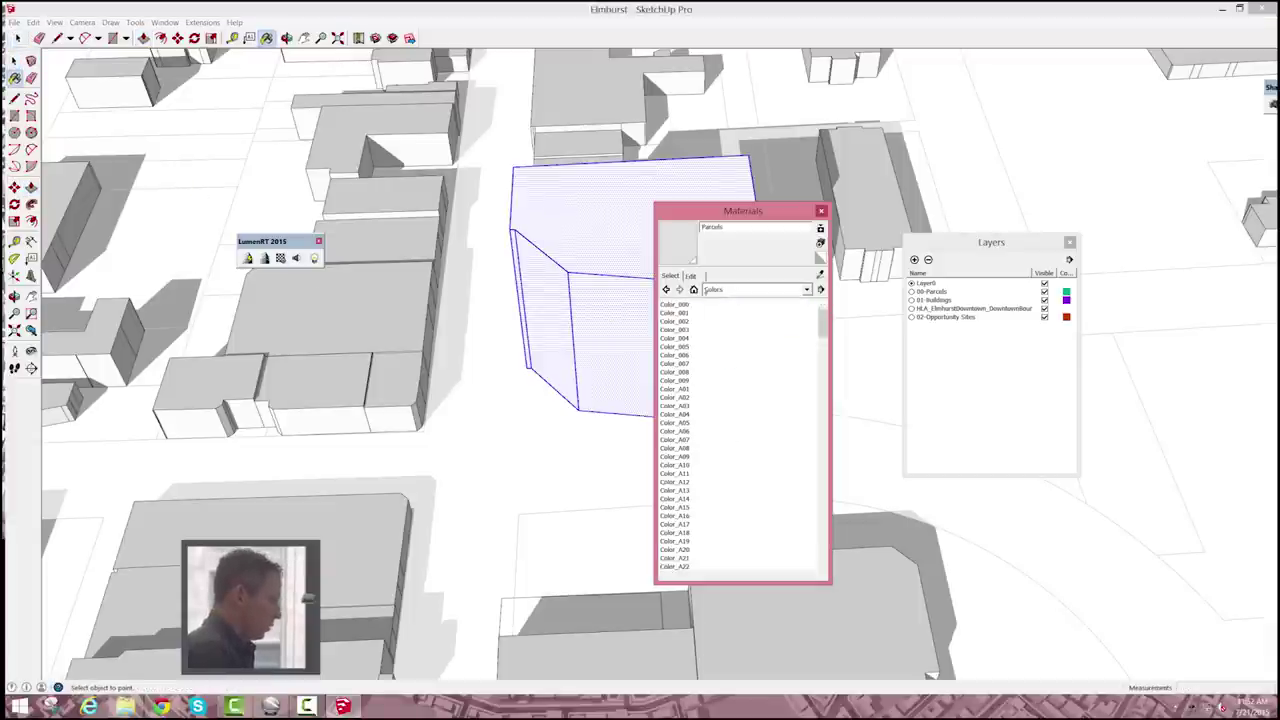
pyautogui.click(872, 323)
pyautogui.click(703, 326)
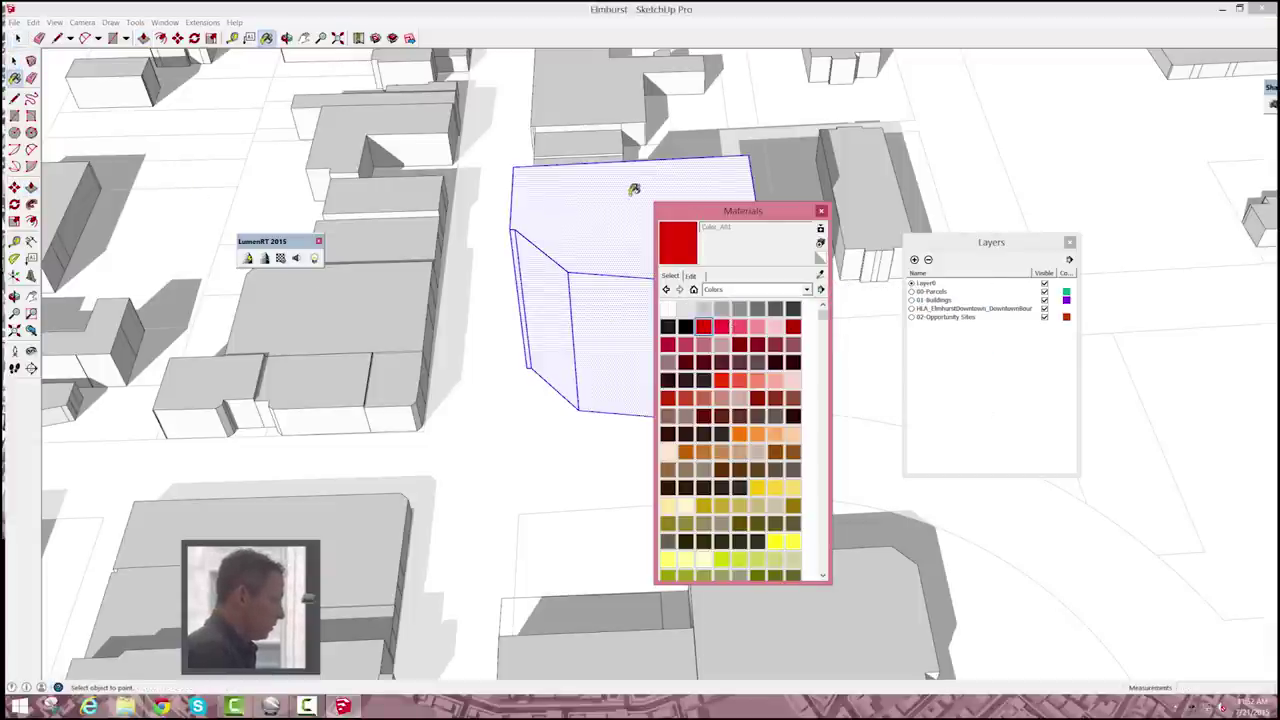
pyautogui.click(691, 197)
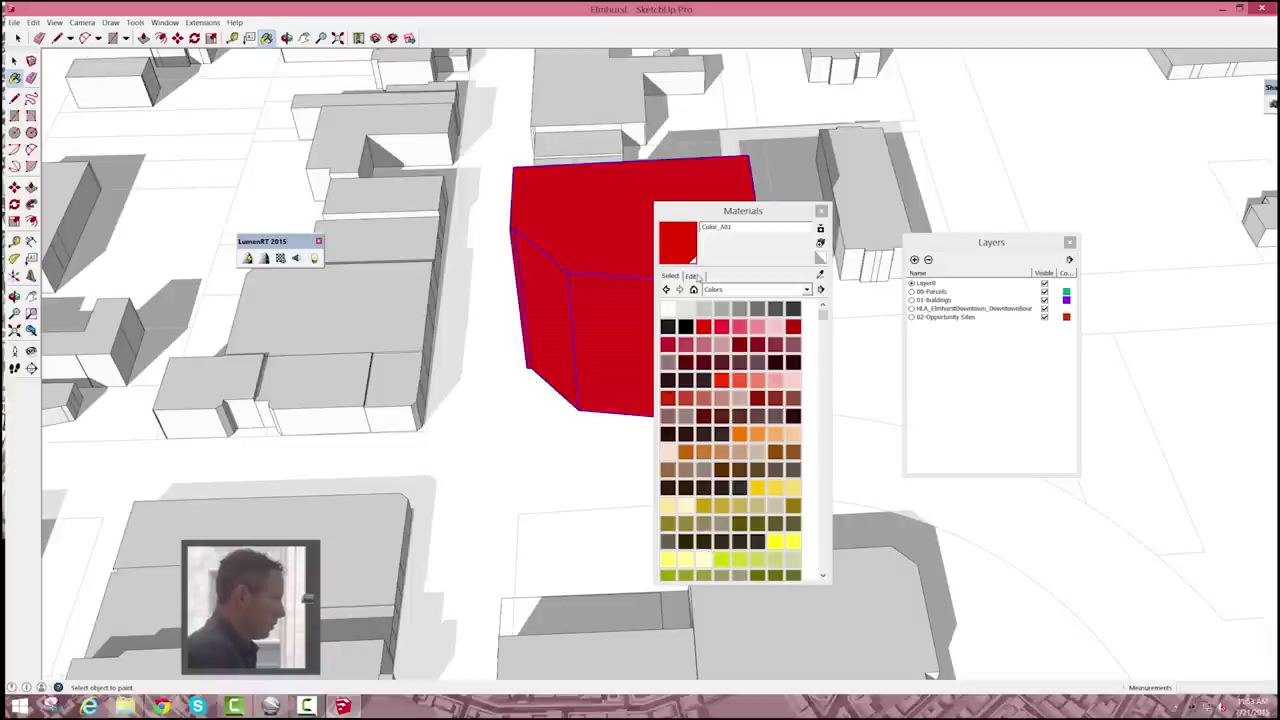
# Set the red material's opacity to 32 and rename the material Opportunity Site.
pyautogui.click(690, 275)
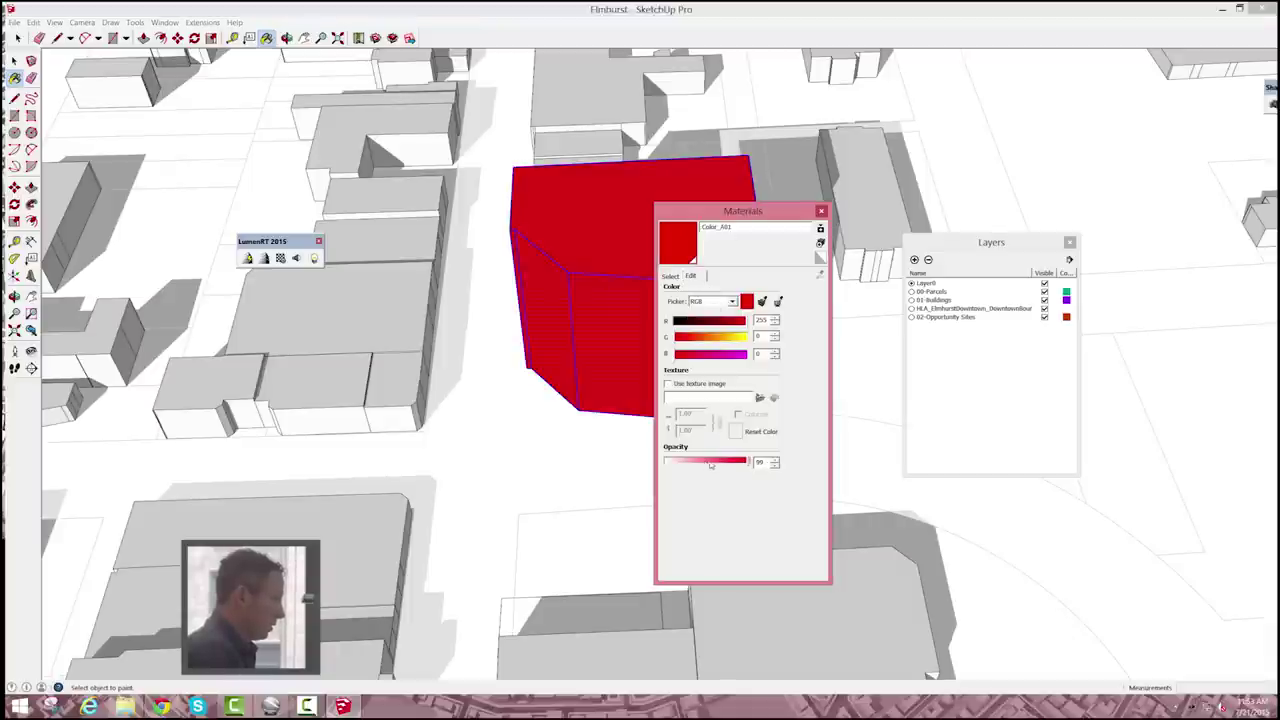
pyautogui.moveTo(710, 465); pyautogui.dragTo(686, 461)
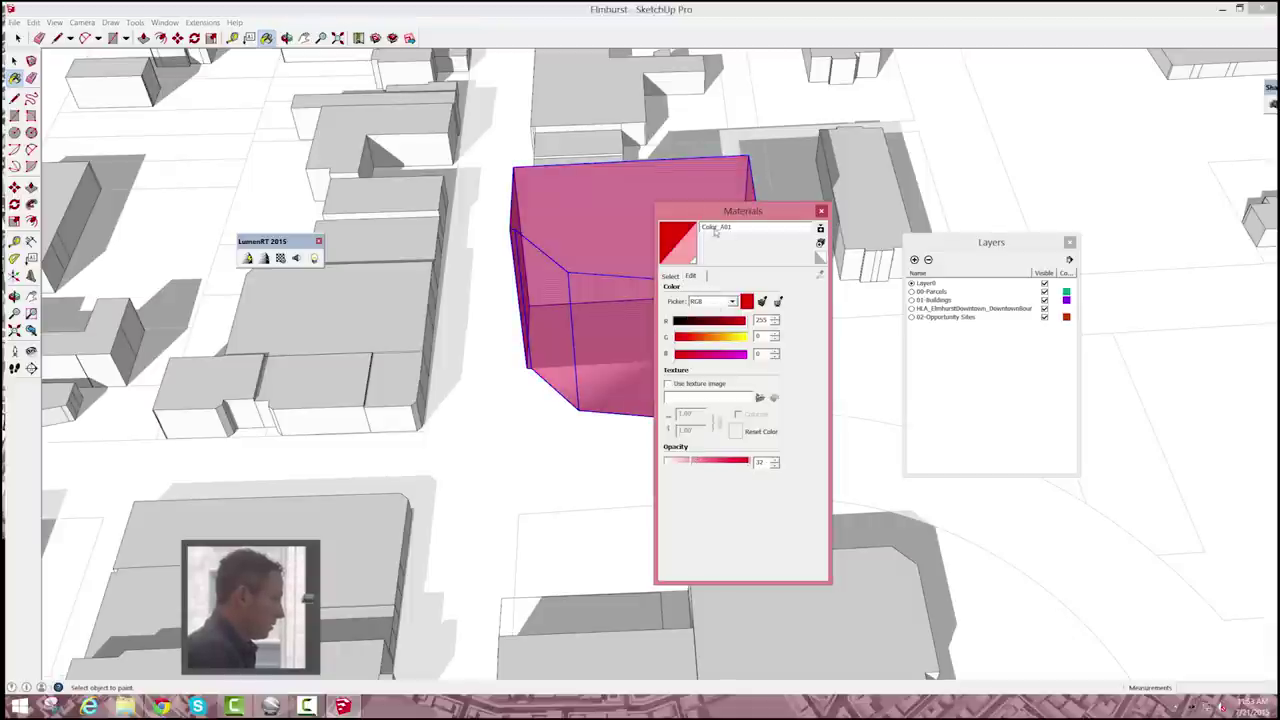
pyautogui.click(741, 230)
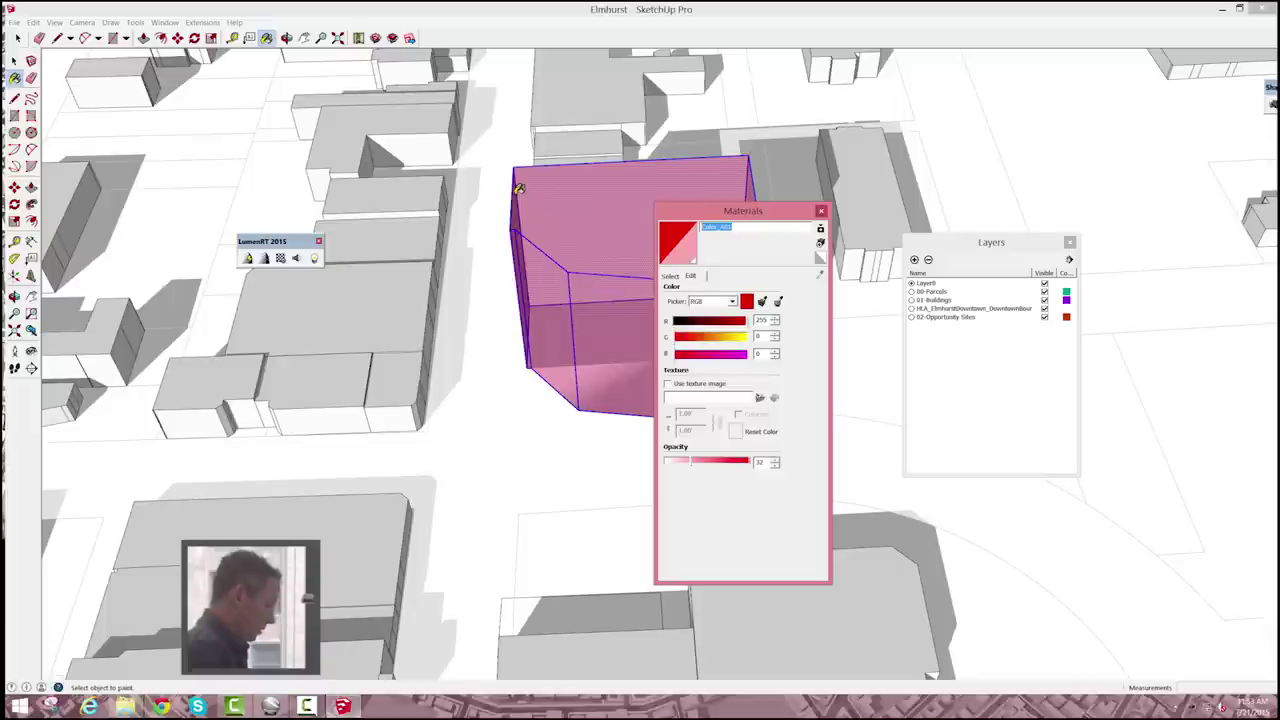
pyautogui.write('Opportunity Site')
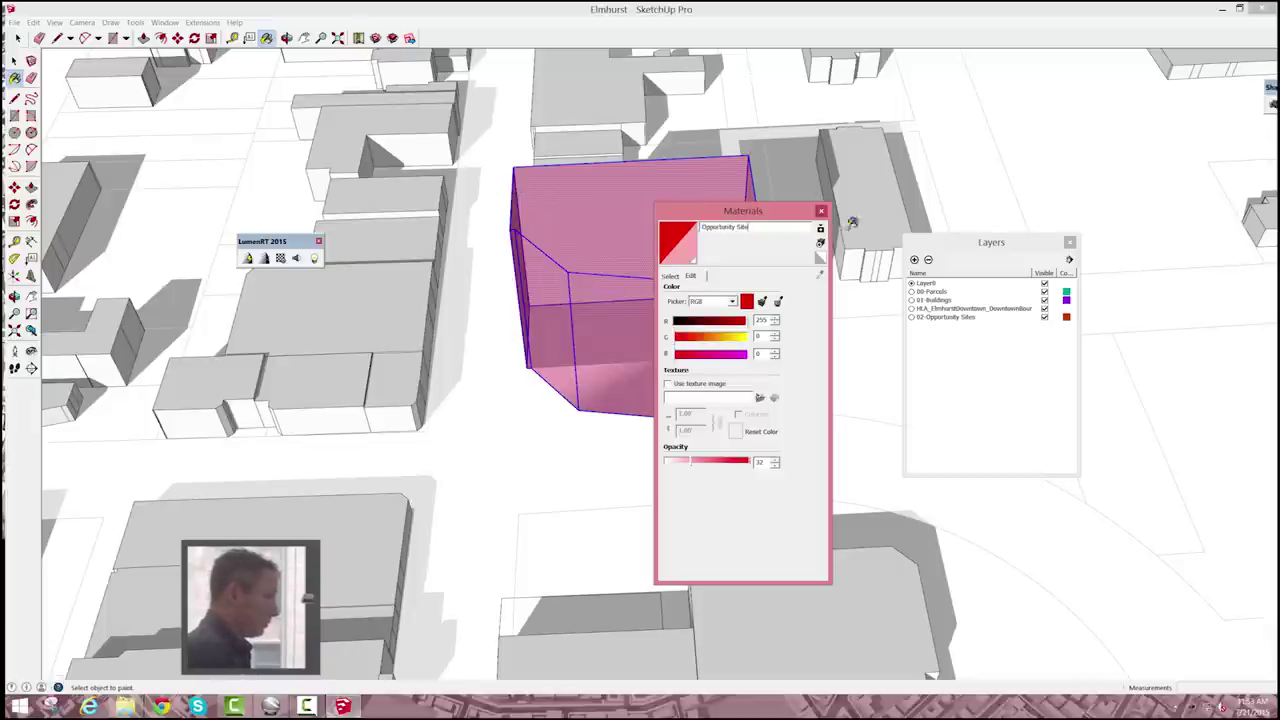
pyautogui.click(820, 211)
pyautogui.press('space')
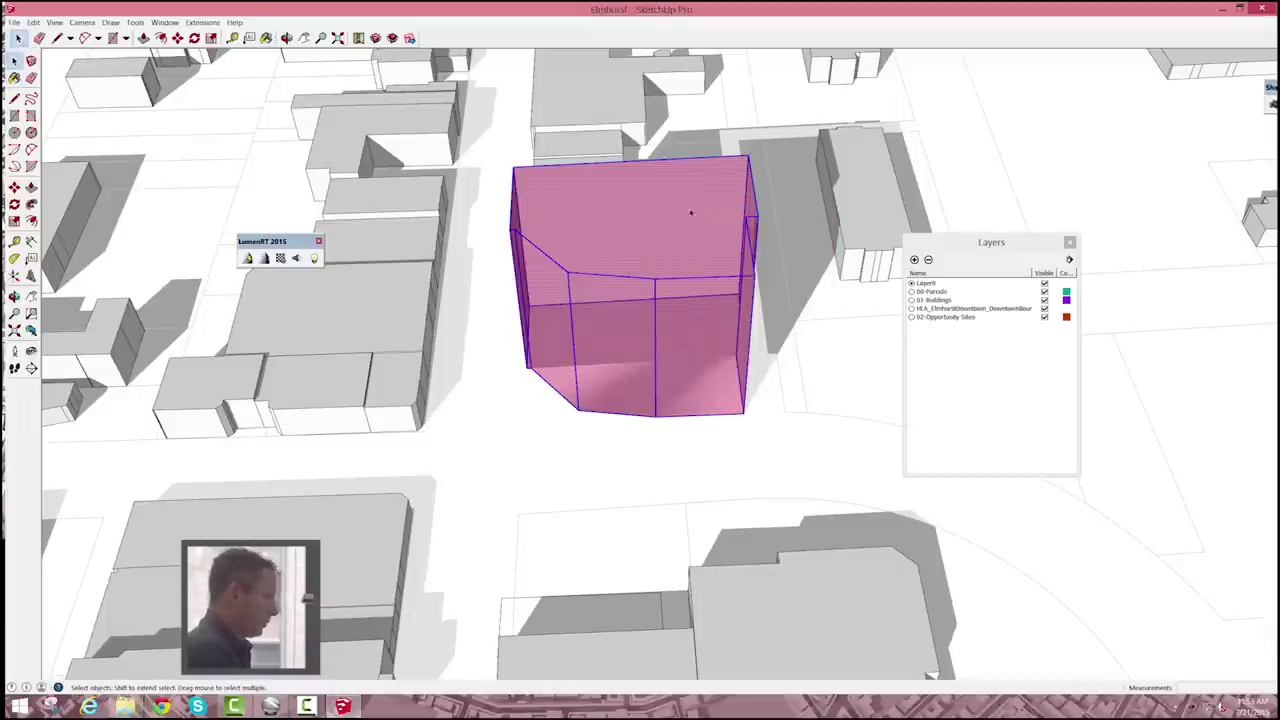
# Open Entity Info for the selected red massing block and make its geometry into a group.
pyautogui.click(165, 22)
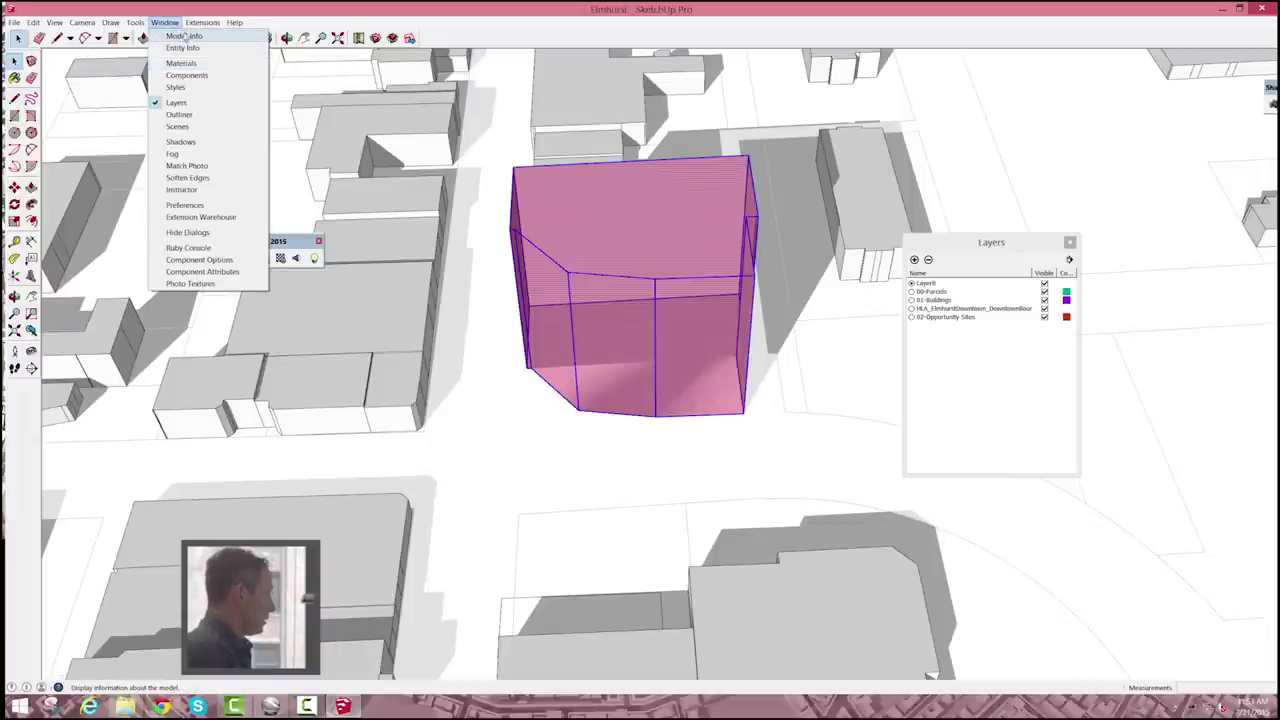
pyautogui.click(185, 37)
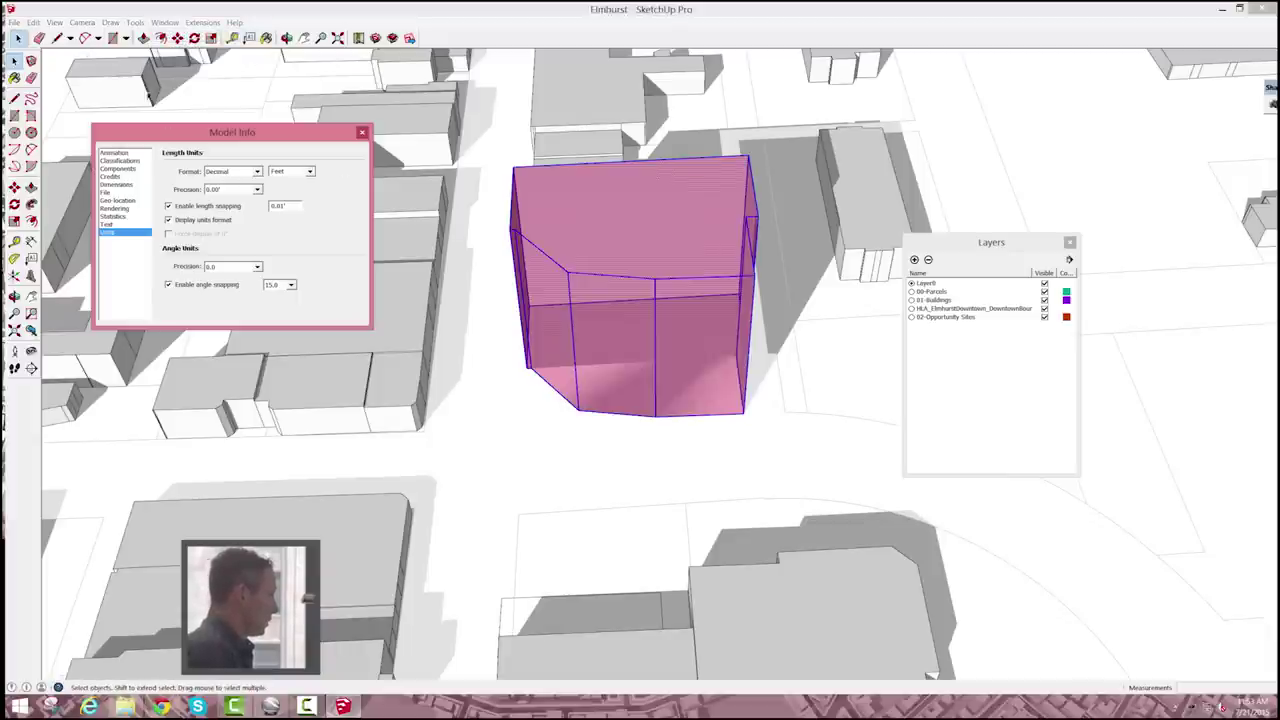
pyautogui.click(362, 132)
pyautogui.click(165, 22)
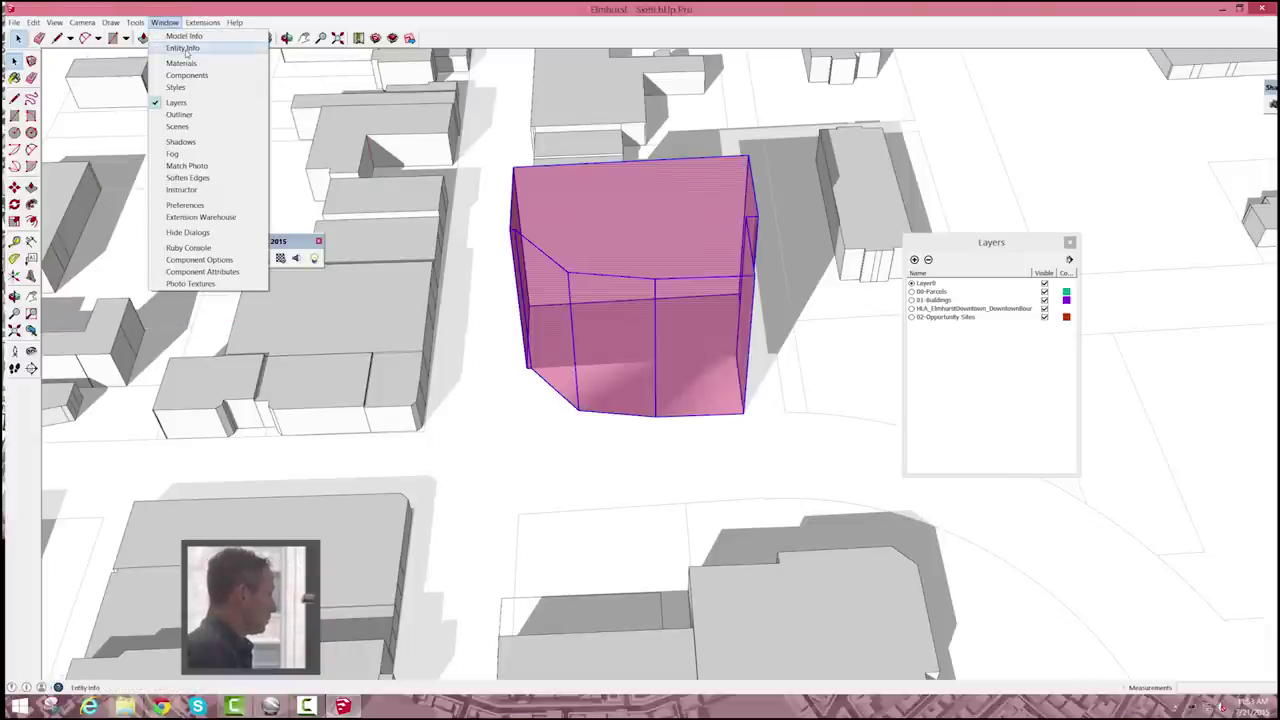
pyautogui.click(185, 49)
pyautogui.rightClick(558, 208)
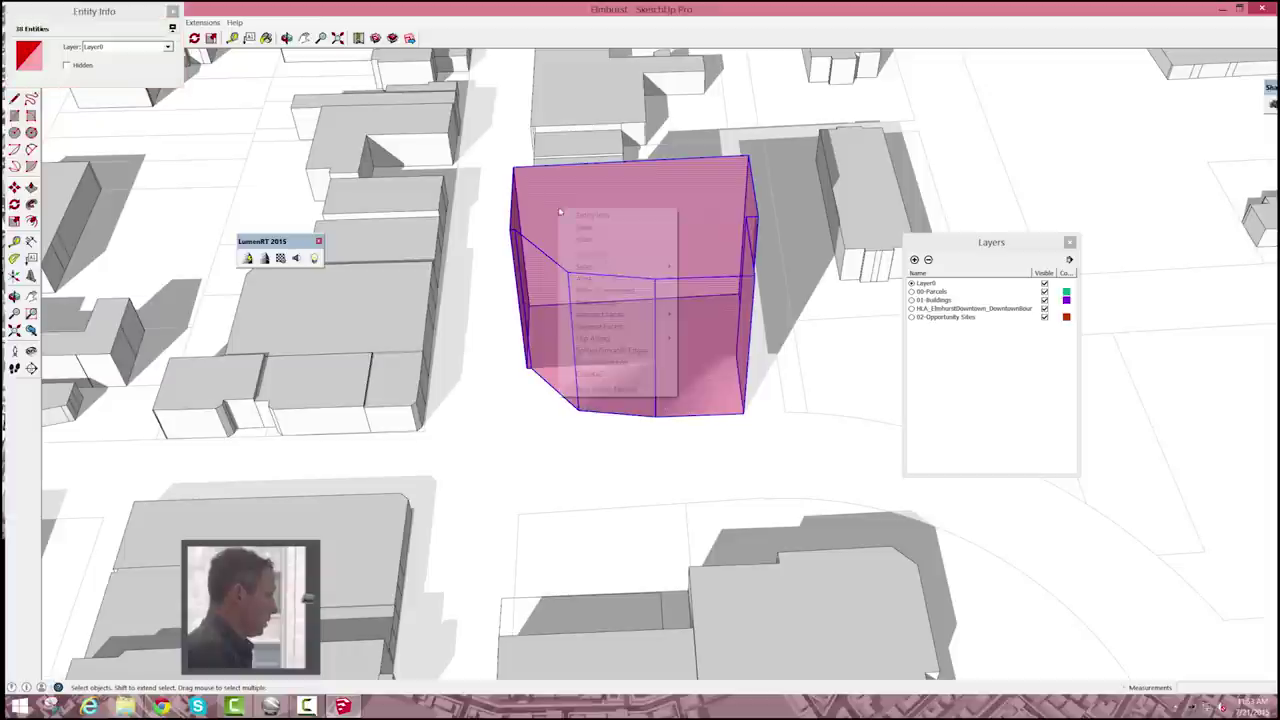
pyautogui.click(605, 303)
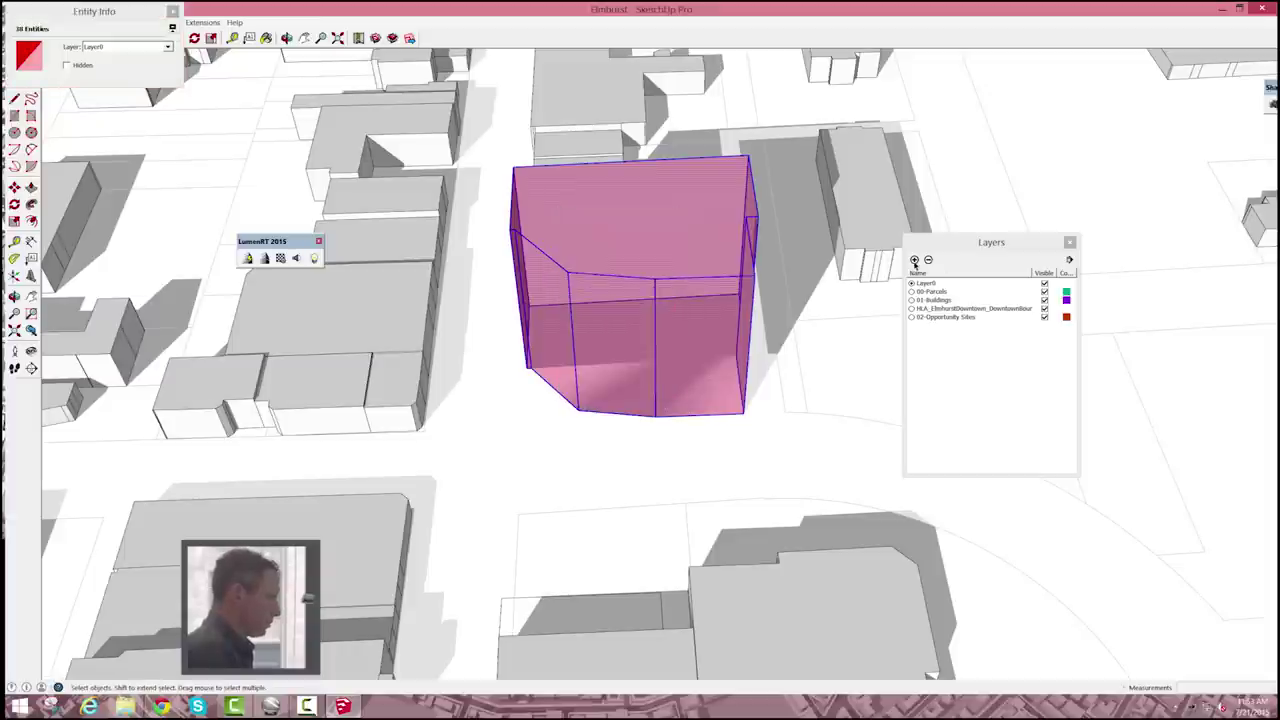
# Discard the accidentally added layer and assign the red massing group to the 02-Opportunity Sites layer.
pyautogui.click(913, 260)
pyautogui.click(929, 261)
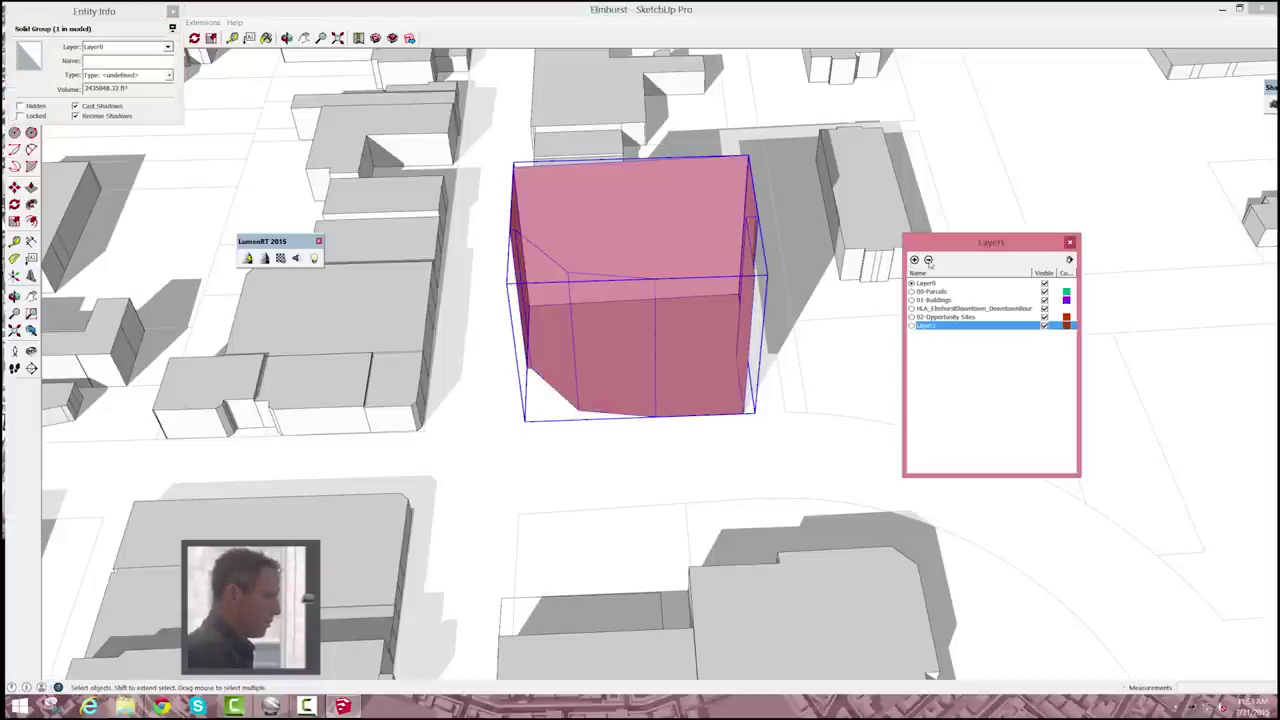
pyautogui.click(688, 451)
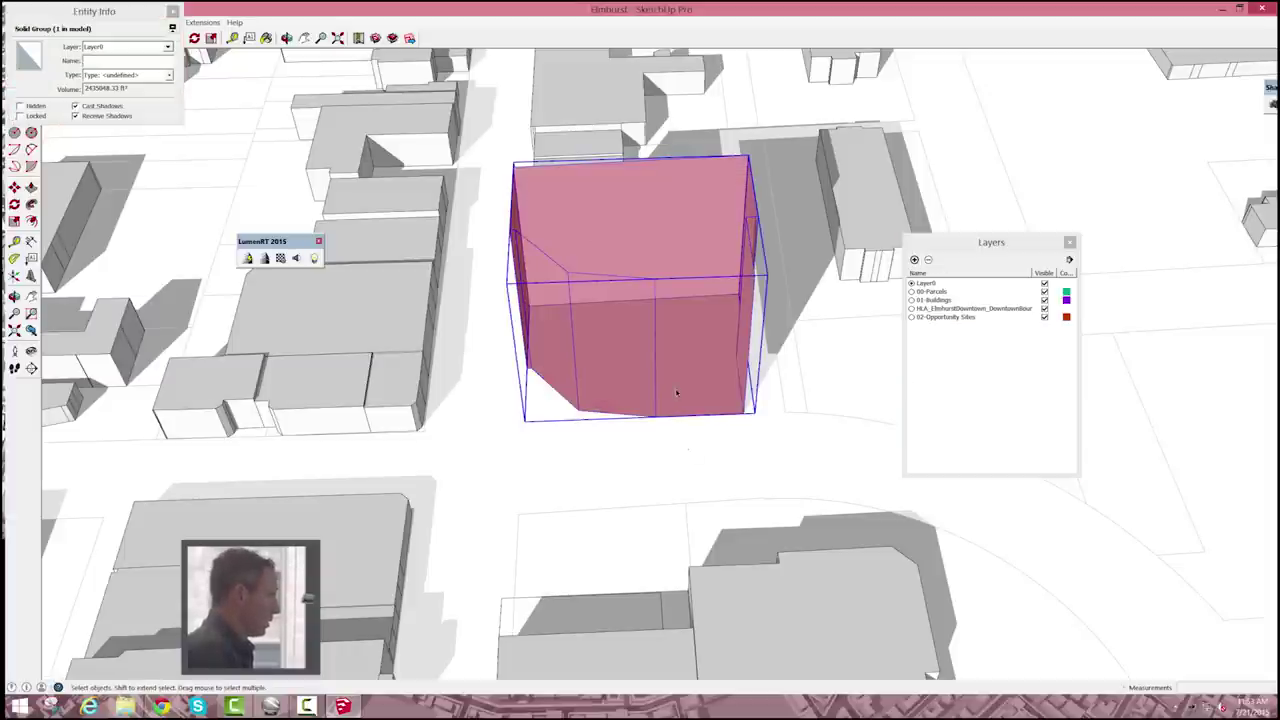
pyautogui.click(676, 389)
pyautogui.click(168, 48)
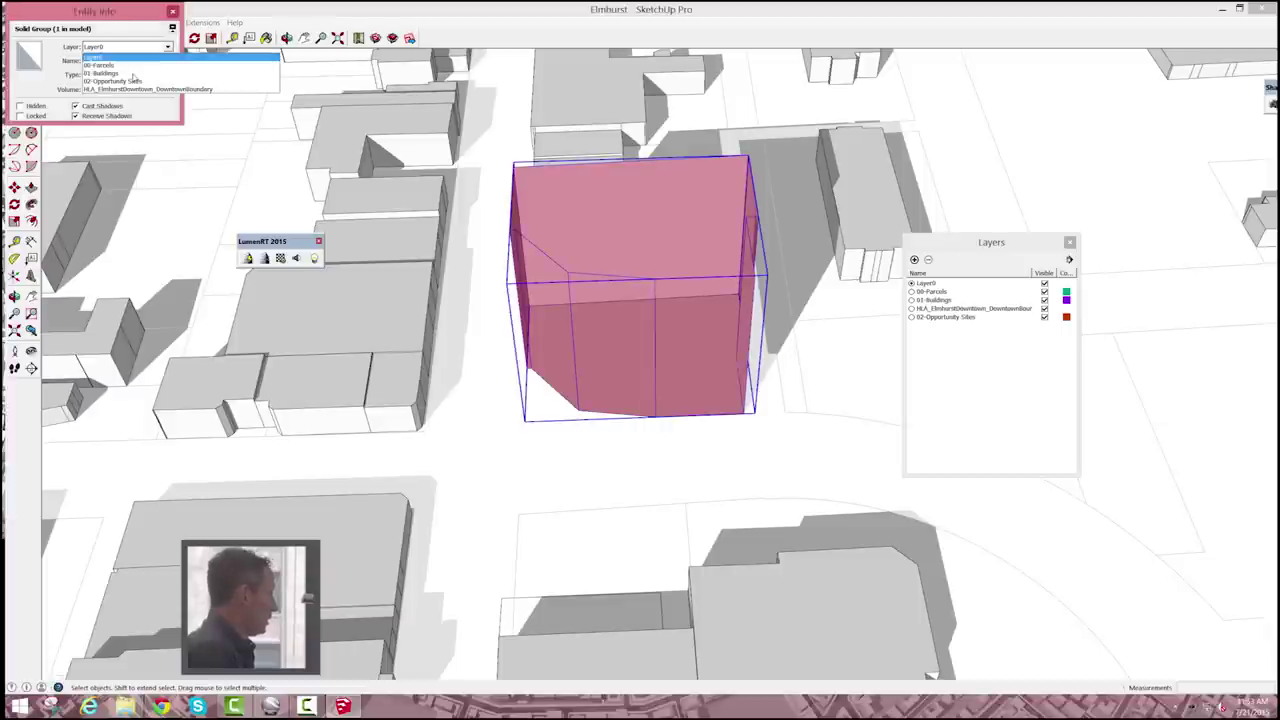
pyautogui.click(132, 88)
pyautogui.click(503, 407)
# Inside the buildings group, delete the small building on the corner parcel beside the long curved building.
pyautogui.moveTo(503, 407); pyautogui.dragTo(591, 355, button='middle')
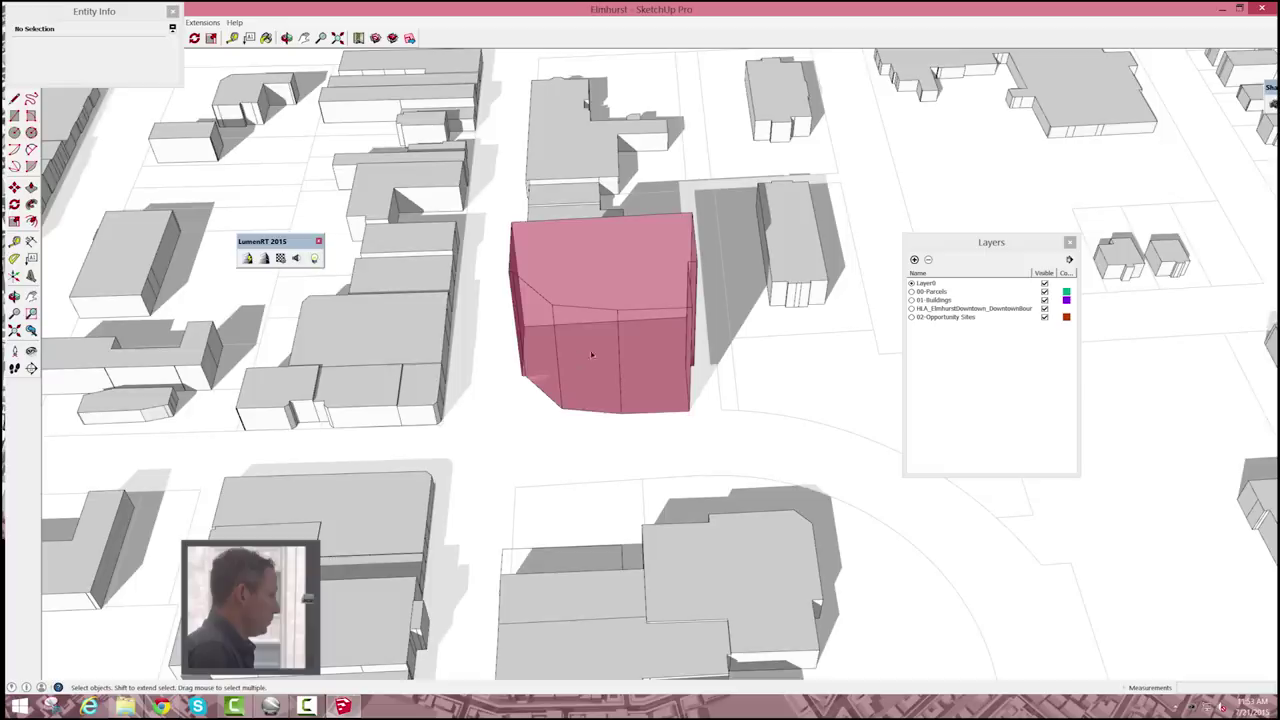
pyautogui.scroll(-5, 681, 347)
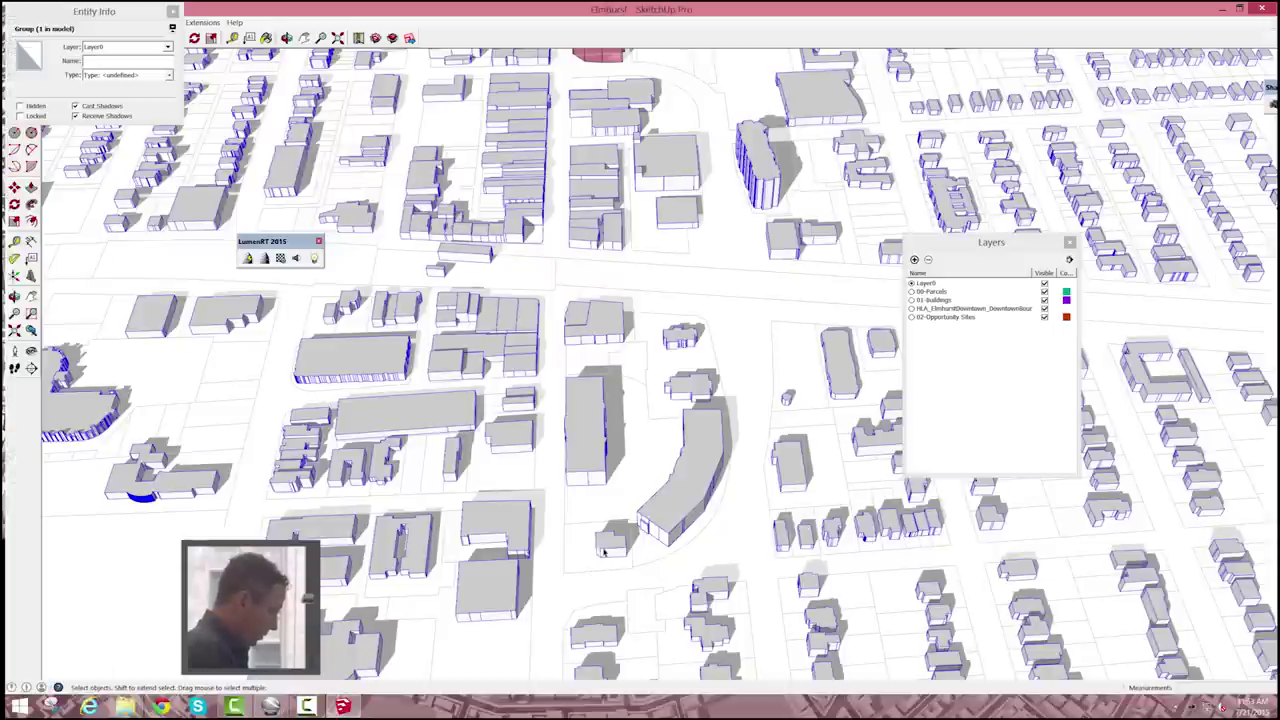
pyautogui.click(606, 545)
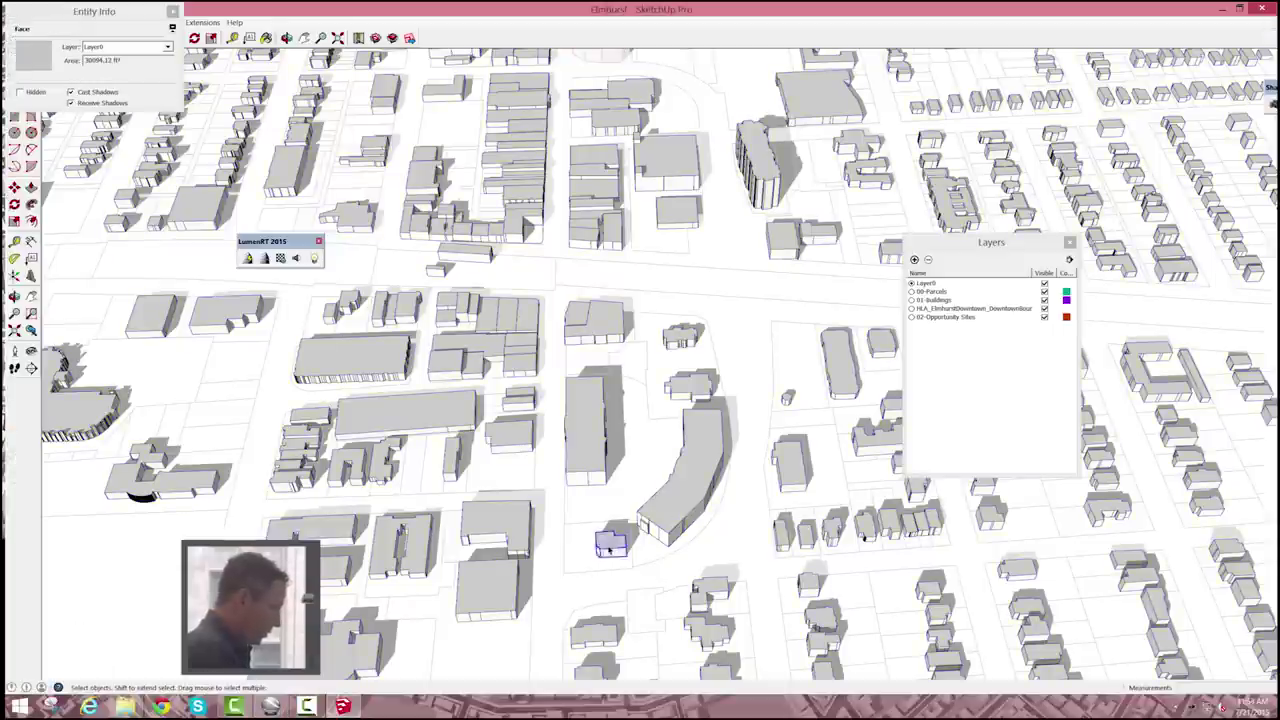
pyautogui.press('Delete')
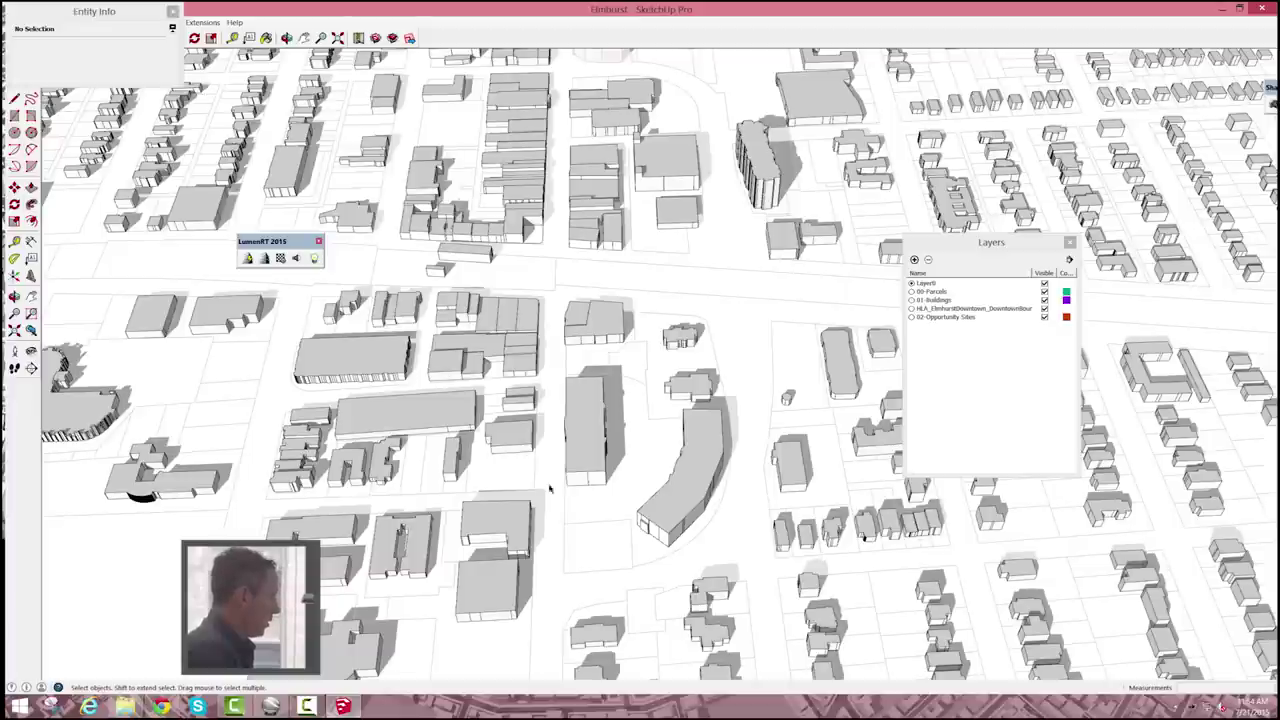
# Inside the 00-Parcels group, select the cleared corner parcel's face with its boundary edges and copy it.
pyautogui.click(586, 578)
pyautogui.doubleClick(590, 557)
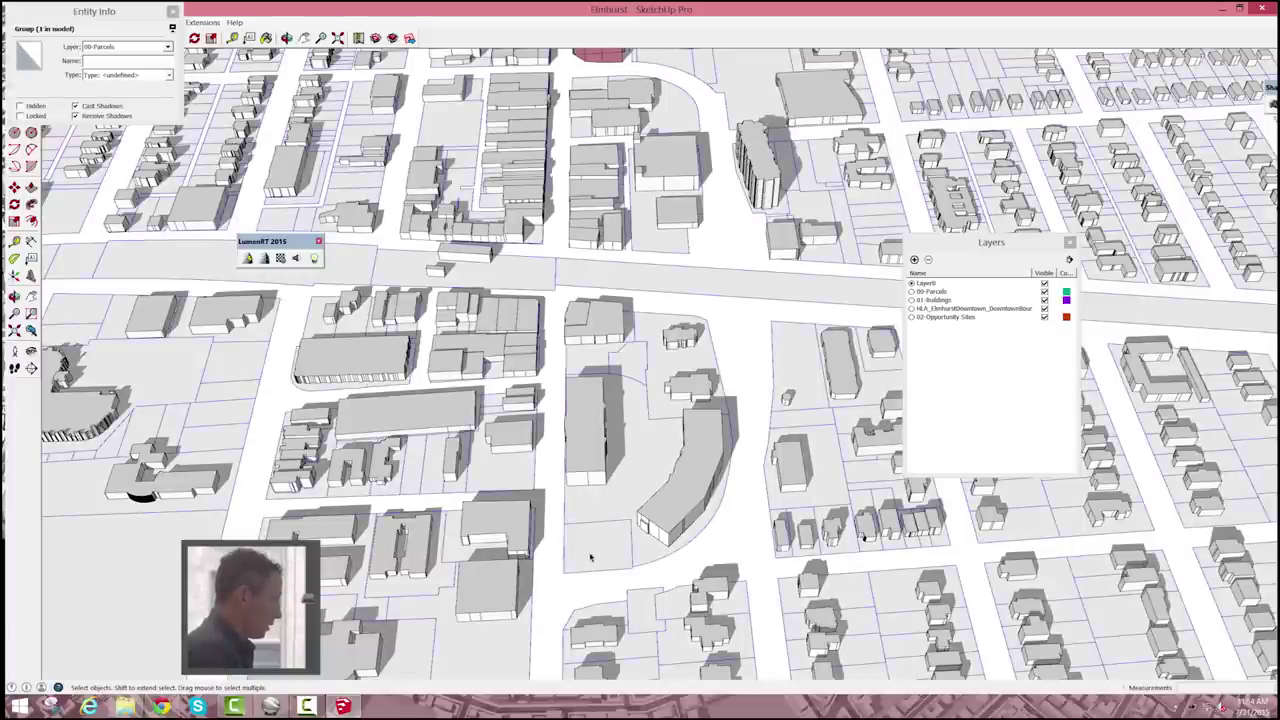
pyautogui.tripleClick(590, 557)
pyautogui.click(590, 557)
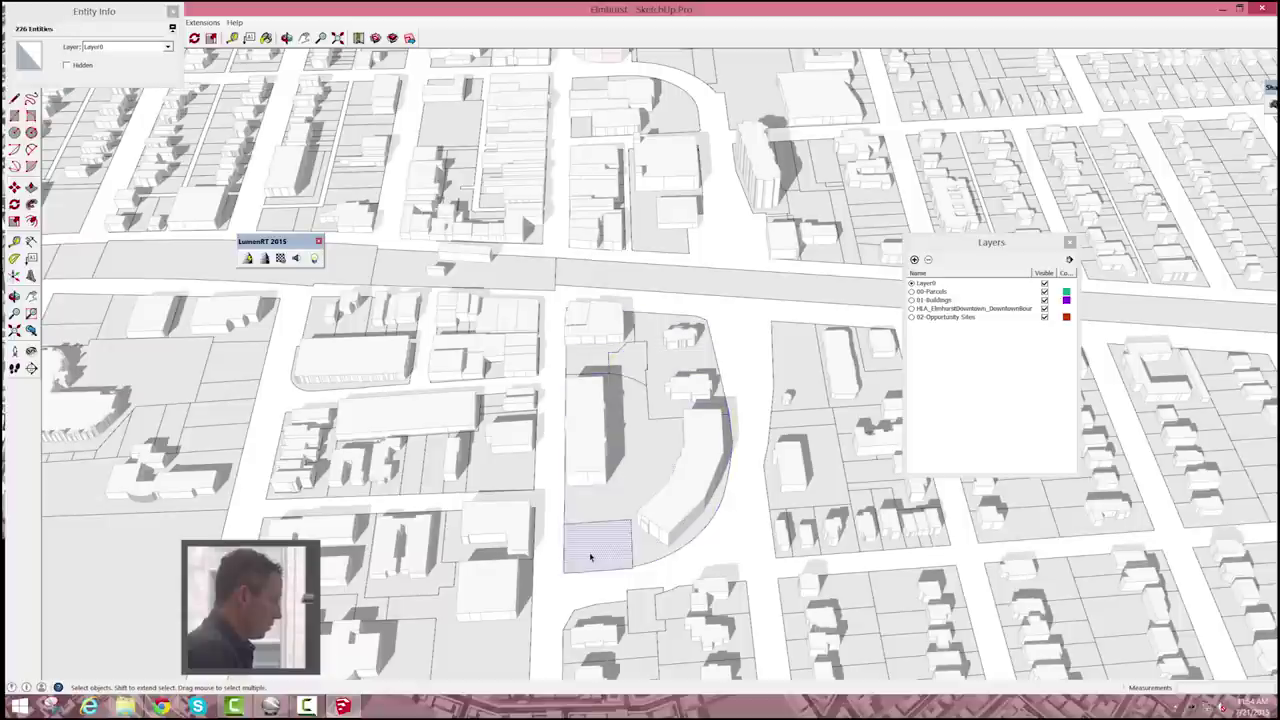
pyautogui.tripleClick(590, 557)
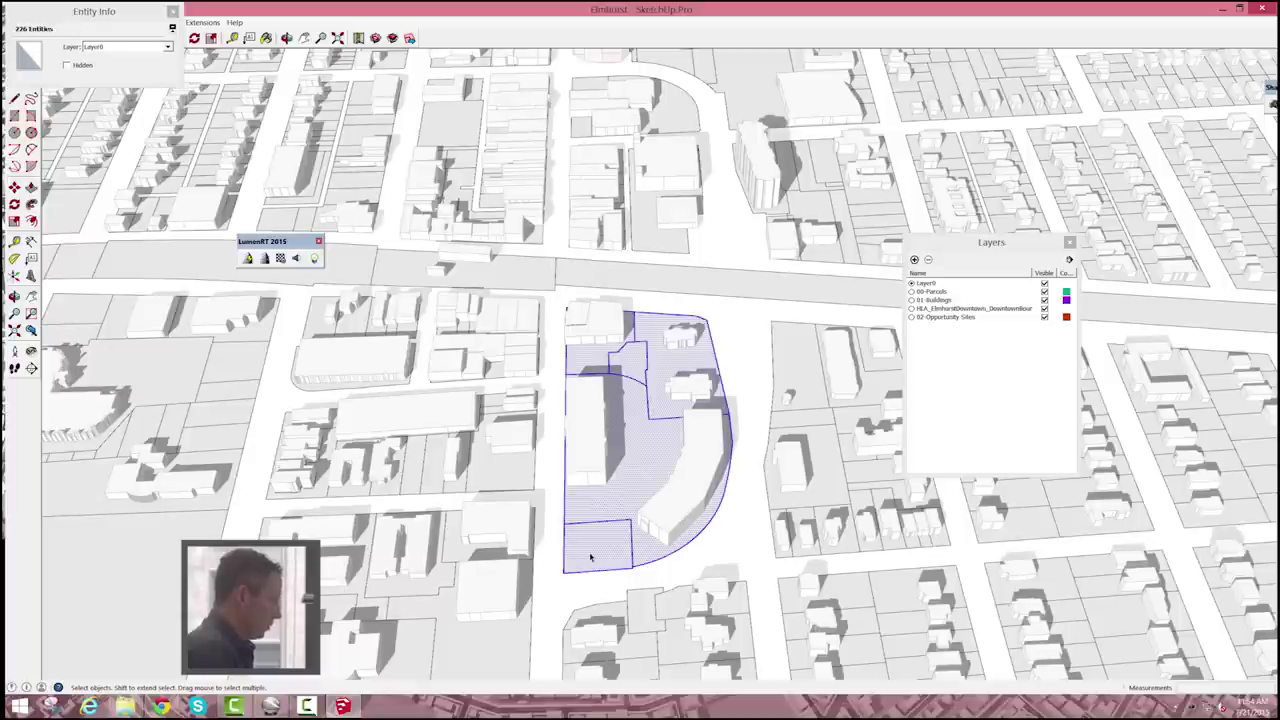
pyautogui.doubleClick(590, 557)
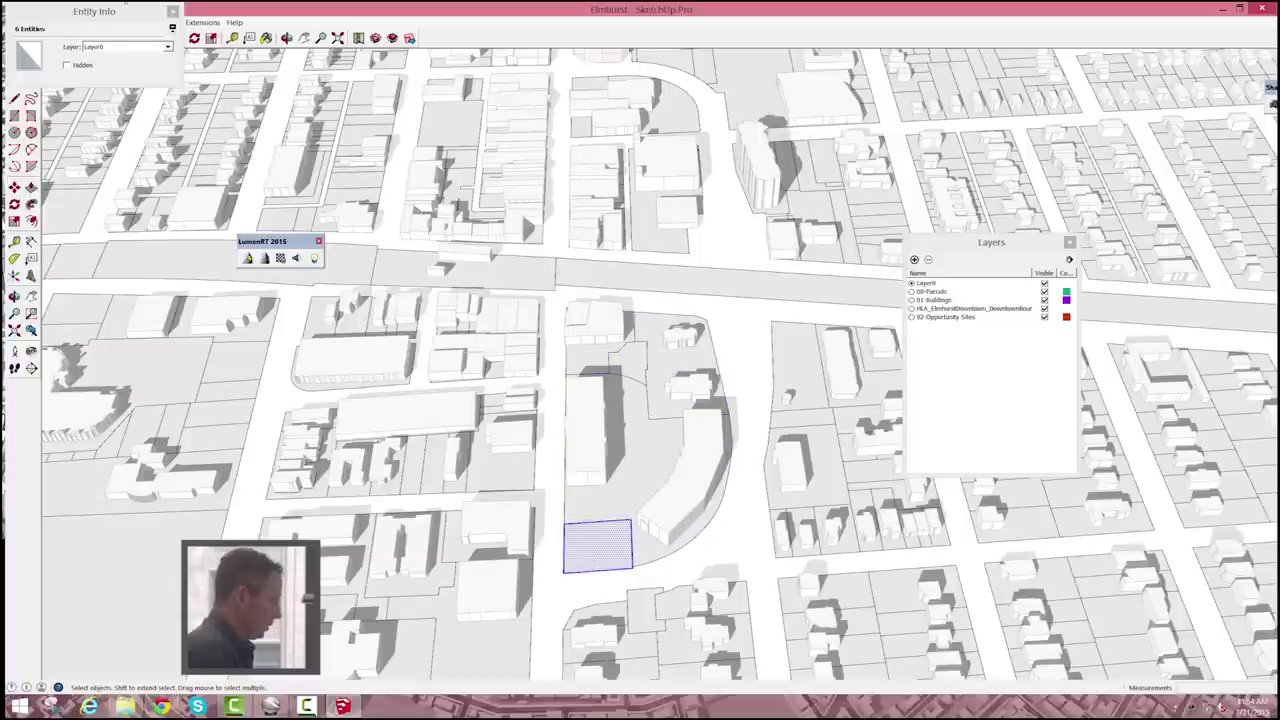
pyautogui.moveTo(140, 8); pyautogui.dragTo(285, 110)
pyautogui.click(38, 22)
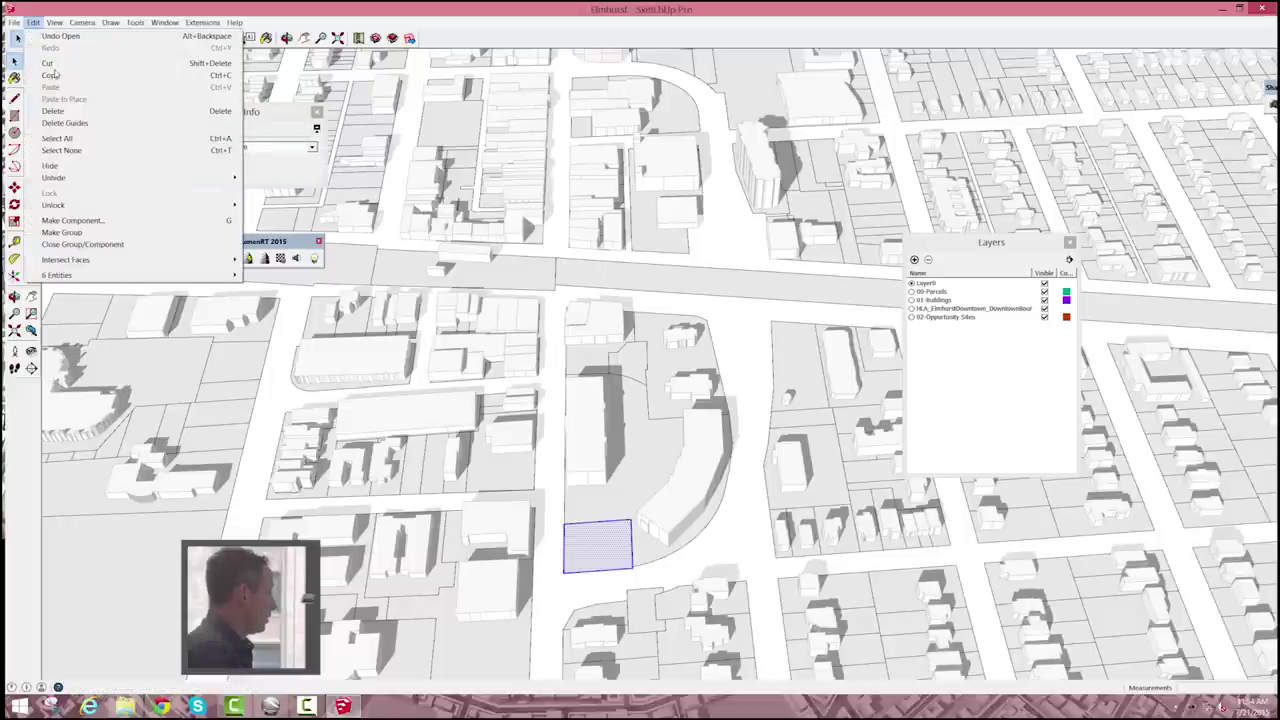
pyautogui.click(60, 76)
pyautogui.click(744, 499)
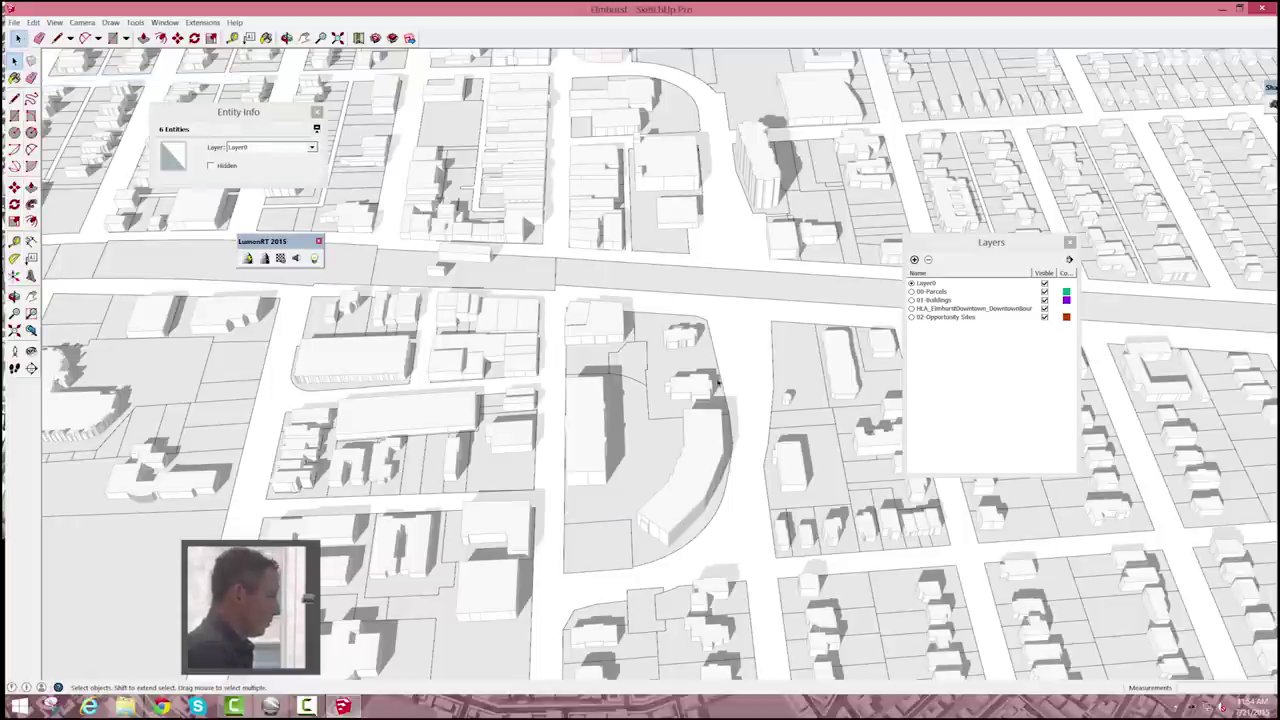
# Open the red opportunity site group for editing and paste the copied corner parcel in place inside it.
pyautogui.hotkey('ctrl', 'v')
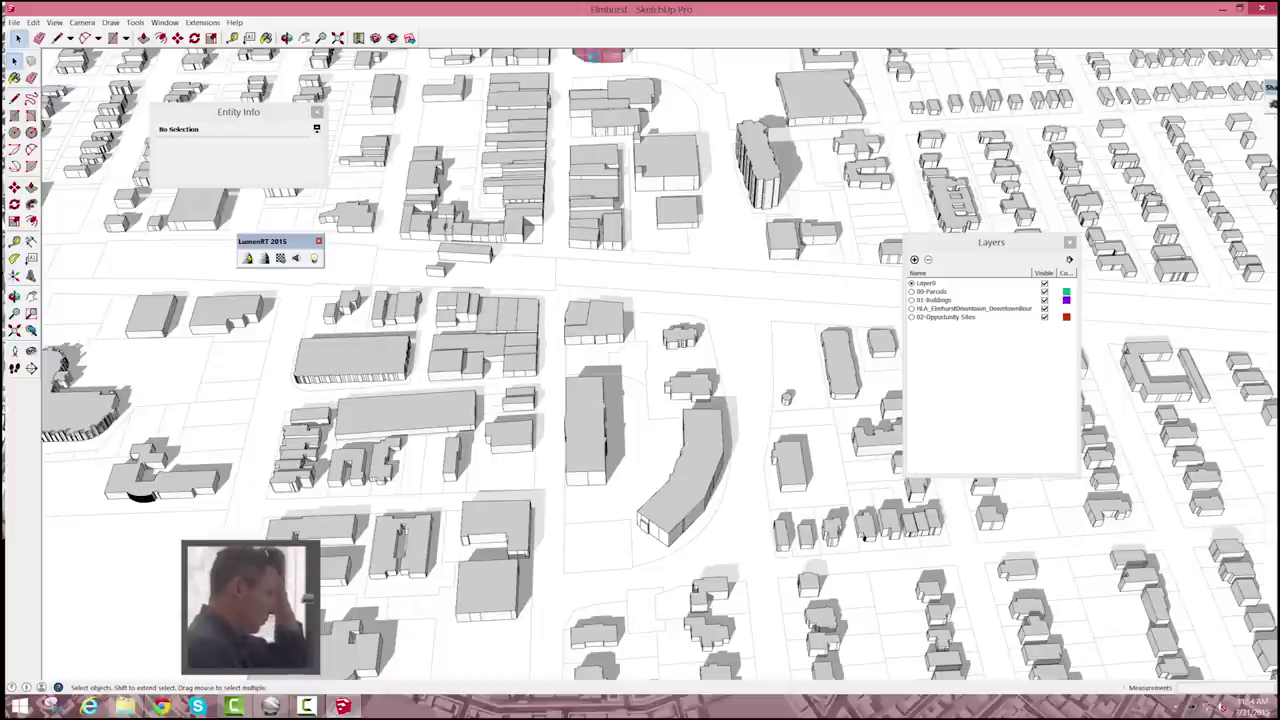
pyautogui.click(609, 60)
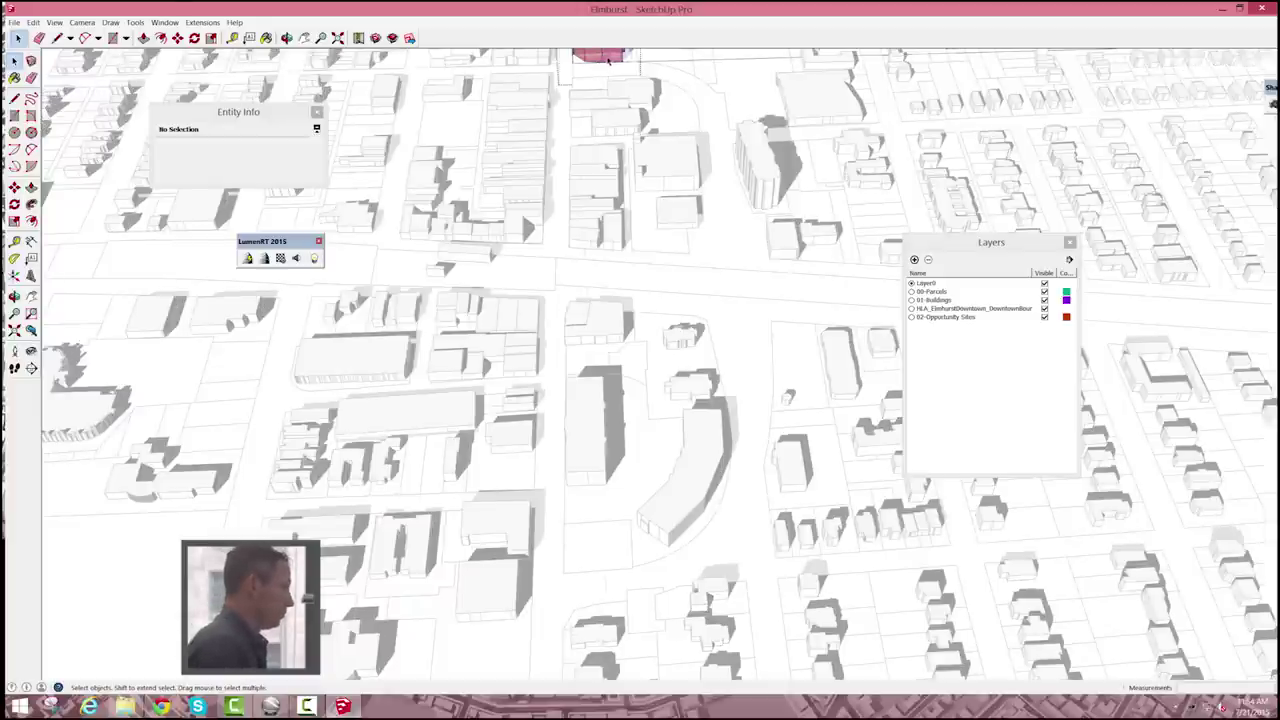
pyautogui.click(34, 22)
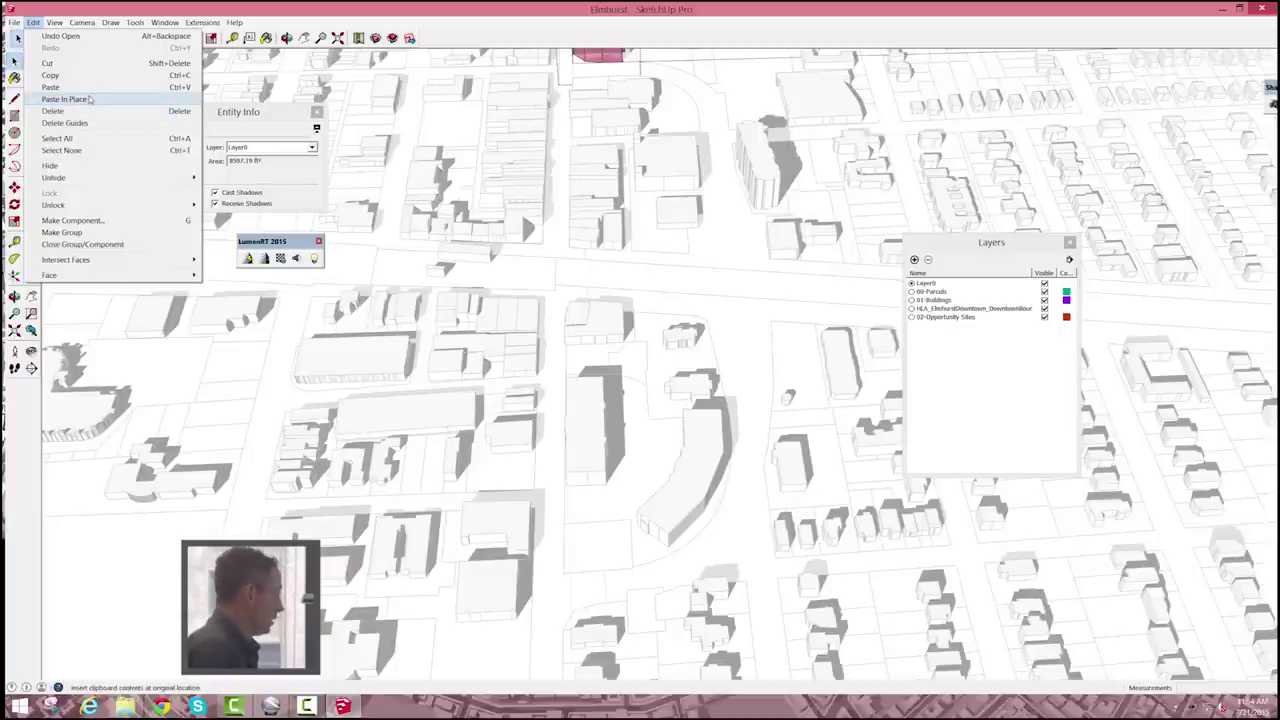
pyautogui.click(66, 99)
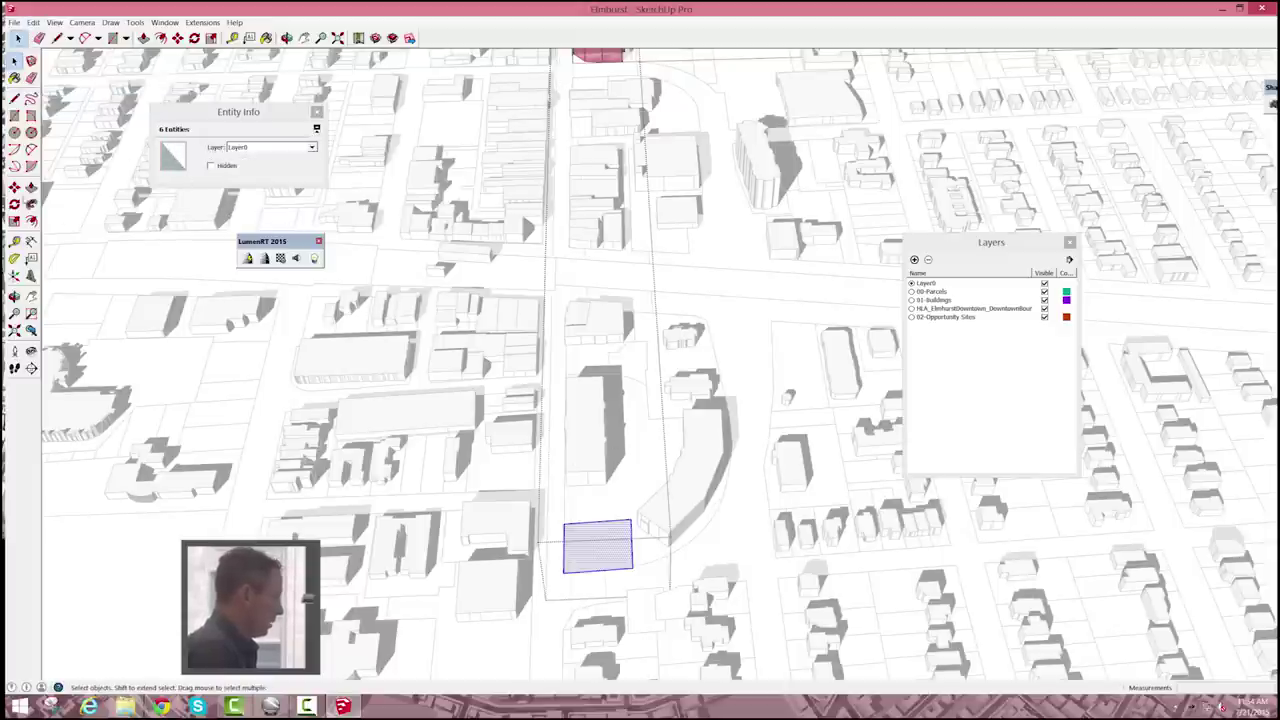
pyautogui.click(31, 165)
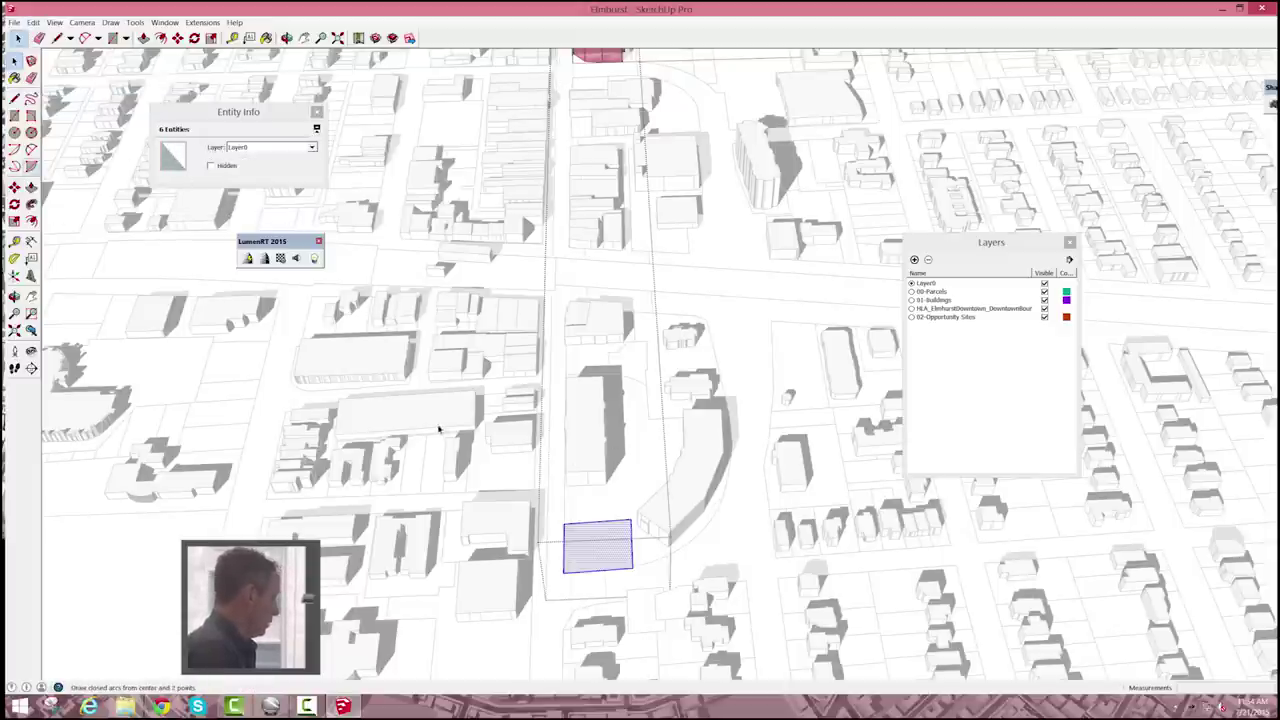
# Push/Pull the pasted corner parcel face upward into a massing block inside the opportunity site group.
pyautogui.scroll(-5, 438, 430)
pyautogui.click(31, 188)
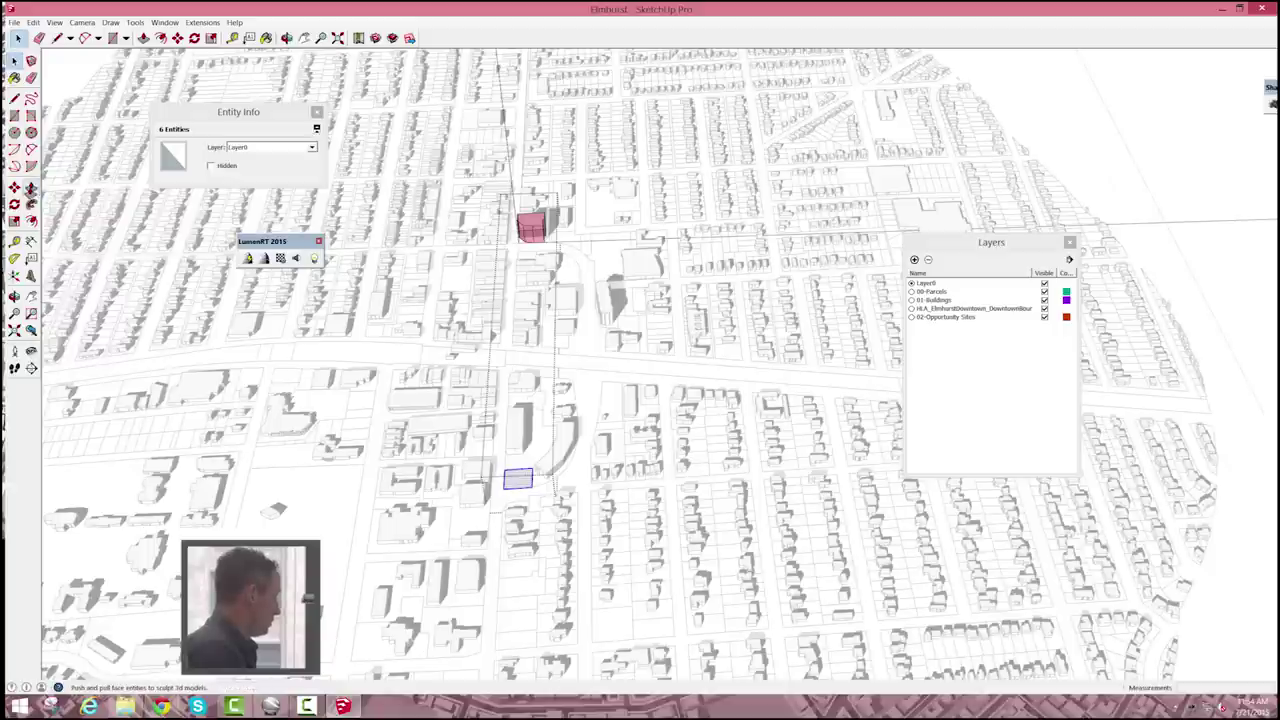
pyautogui.click(519, 478)
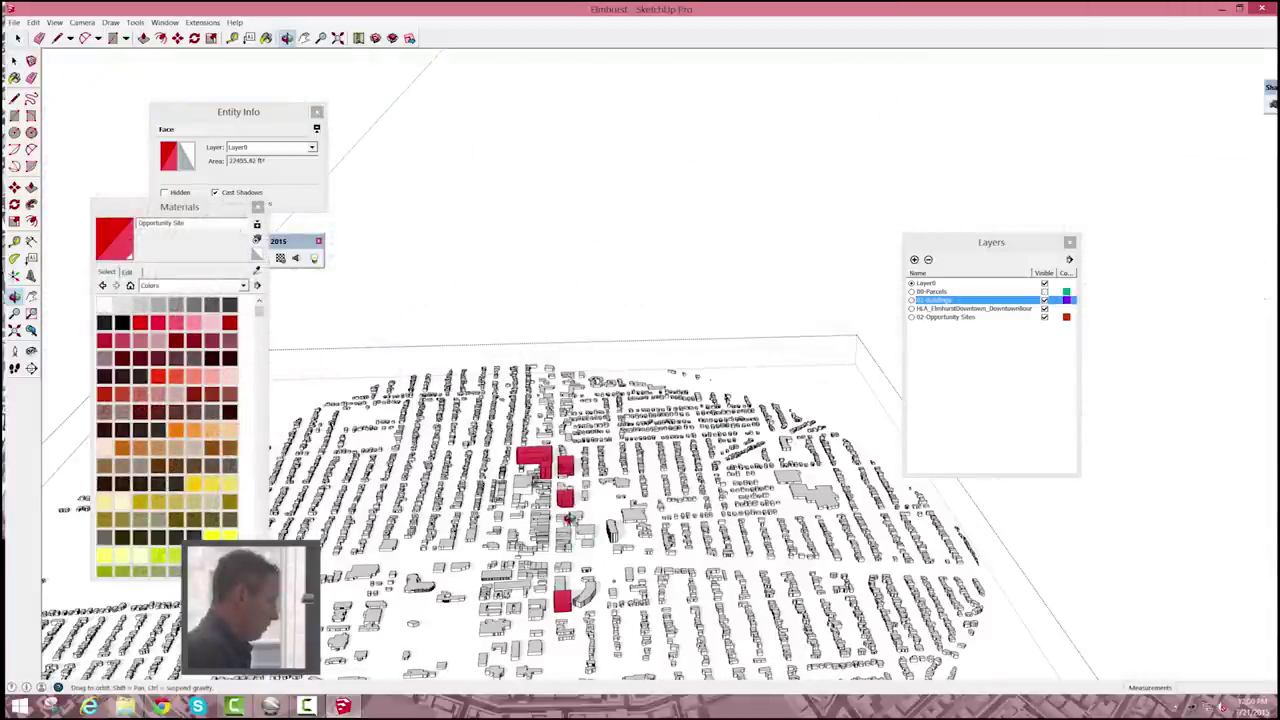
# Examine the red opportunity site blocks from several distances and angles against the surrounding downtown buildings.
pyautogui.moveTo(596, 516); pyautogui.dragTo(563, 532)
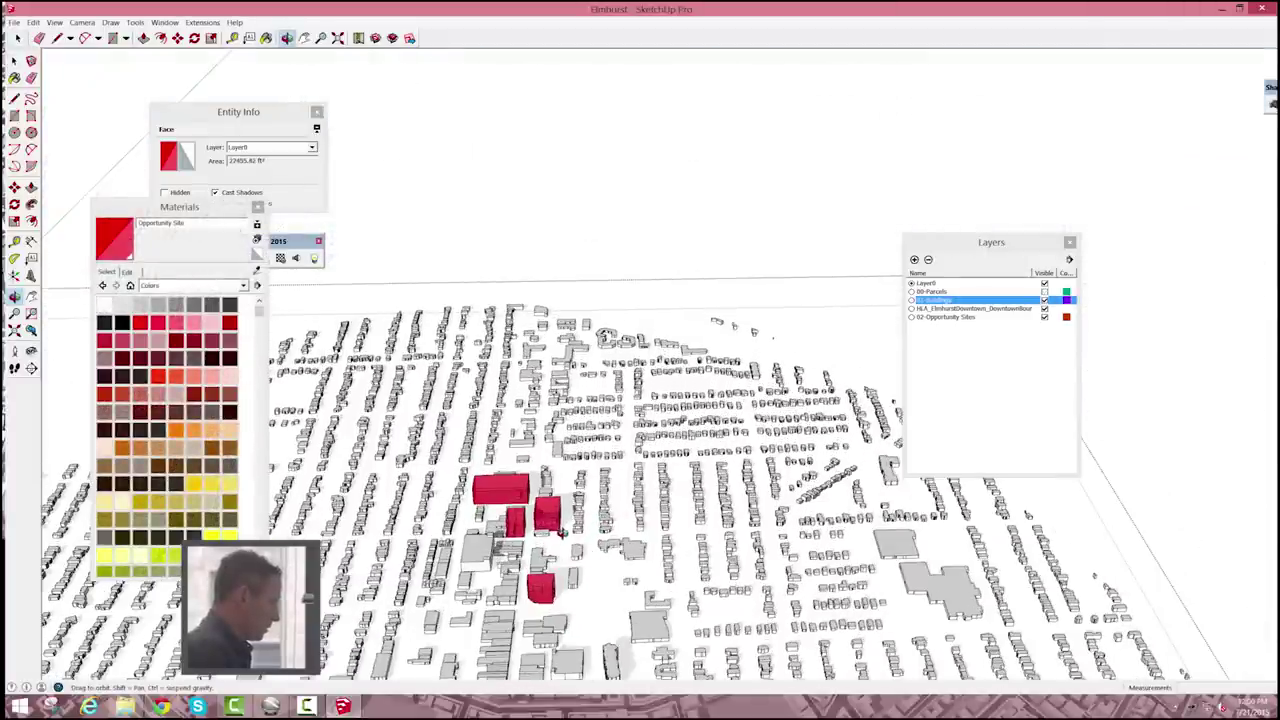
pyautogui.scroll(2, 563, 532)
pyautogui.scroll(3, 582, 509)
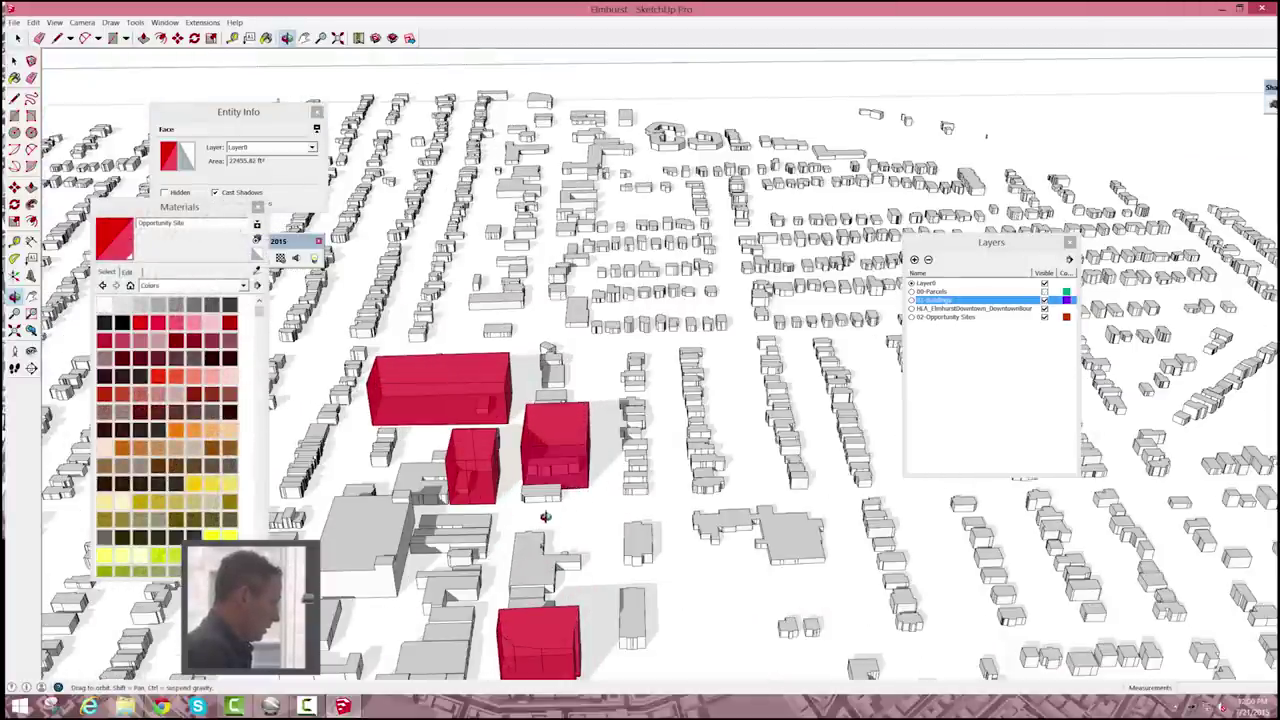
pyautogui.scroll(-4, 561, 505)
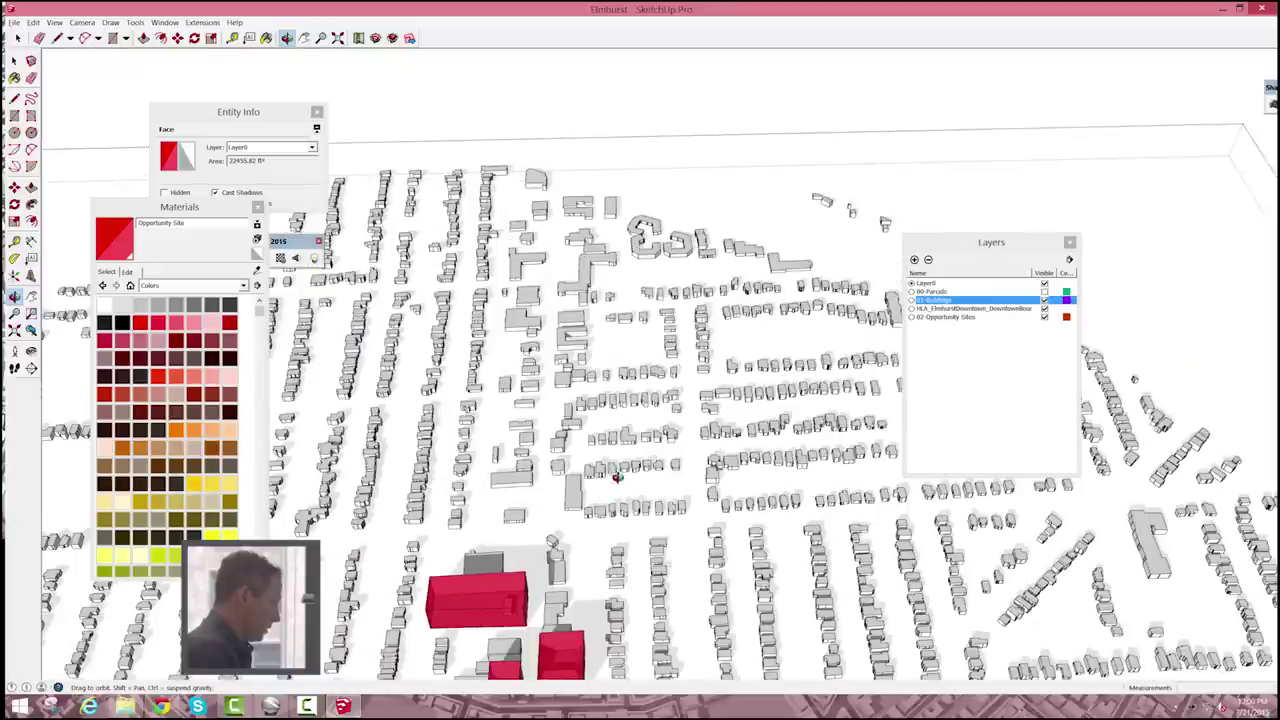
pyautogui.scroll(-2, 618, 476)
pyautogui.scroll(-5, 641, 479)
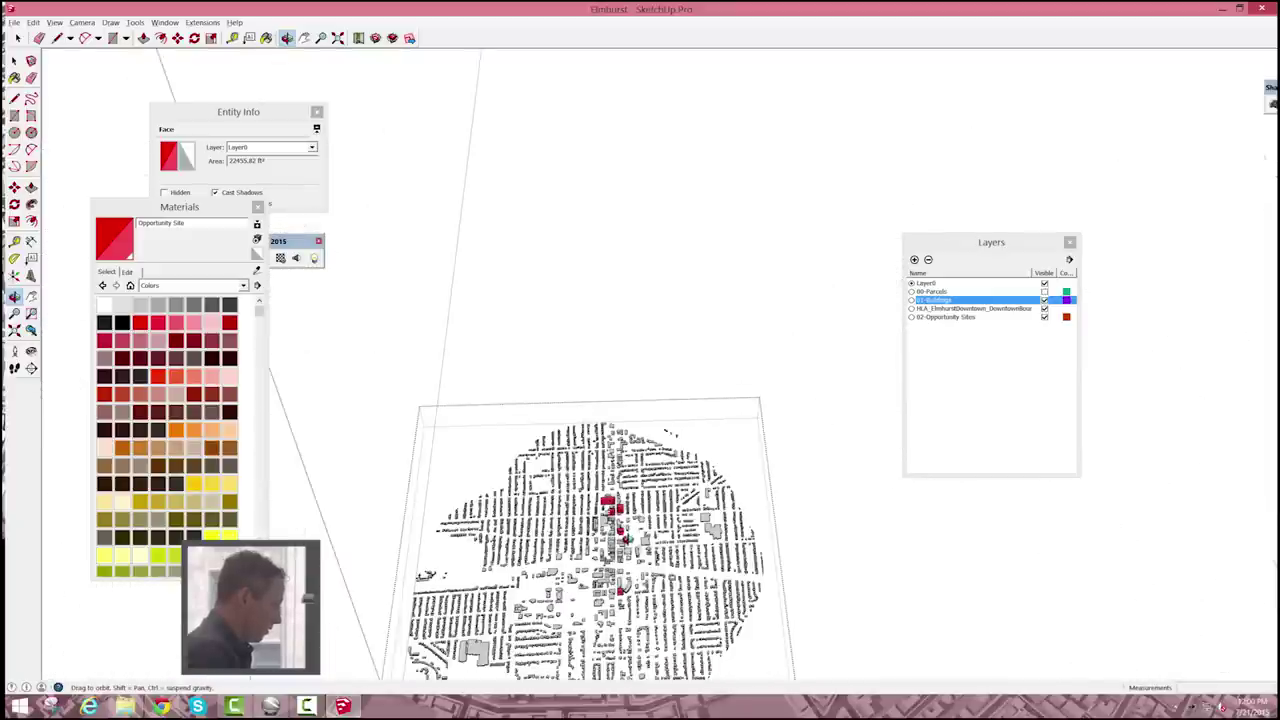
pyautogui.scroll(4, 603, 618)
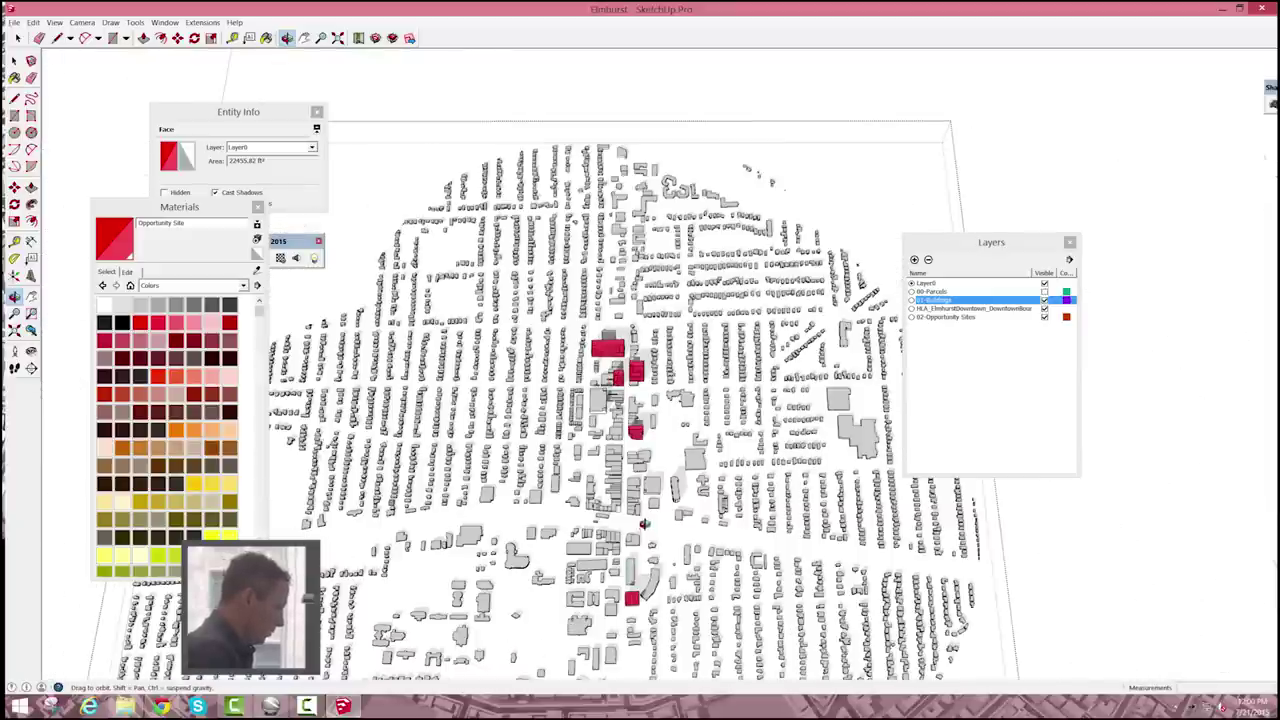
pyautogui.scroll(3, 645, 525)
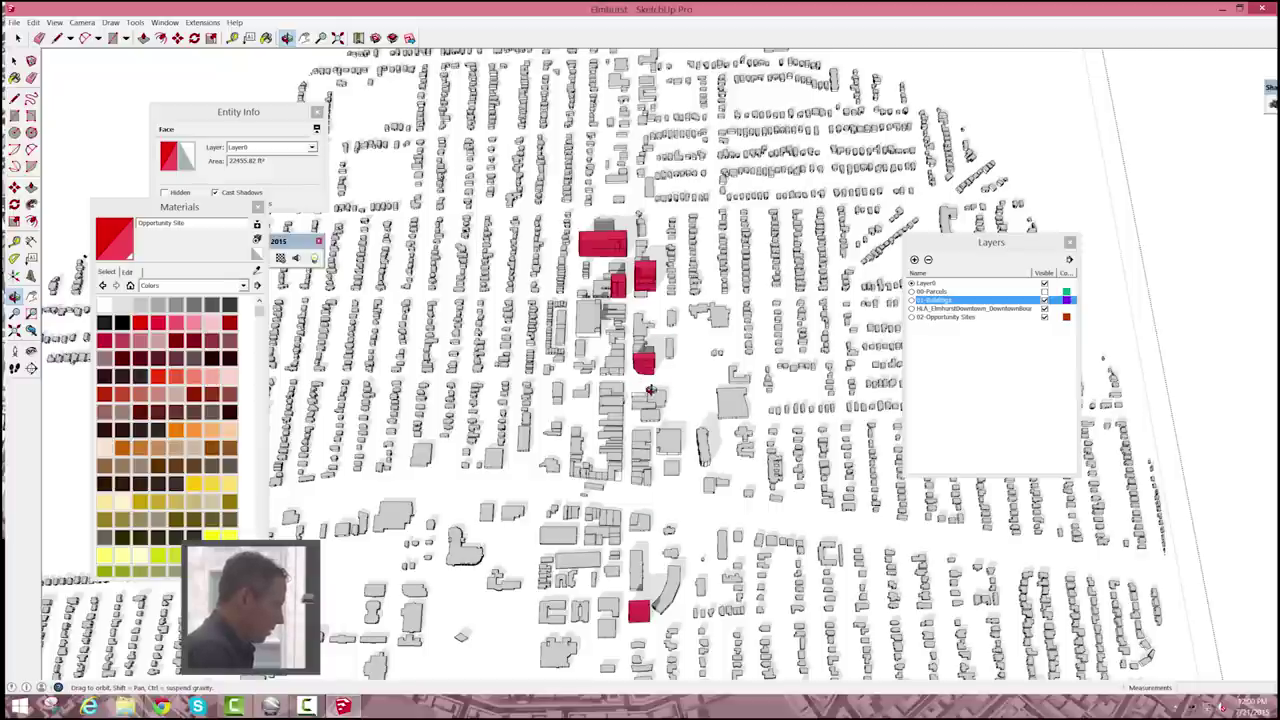
pyautogui.scroll(4, 646, 382)
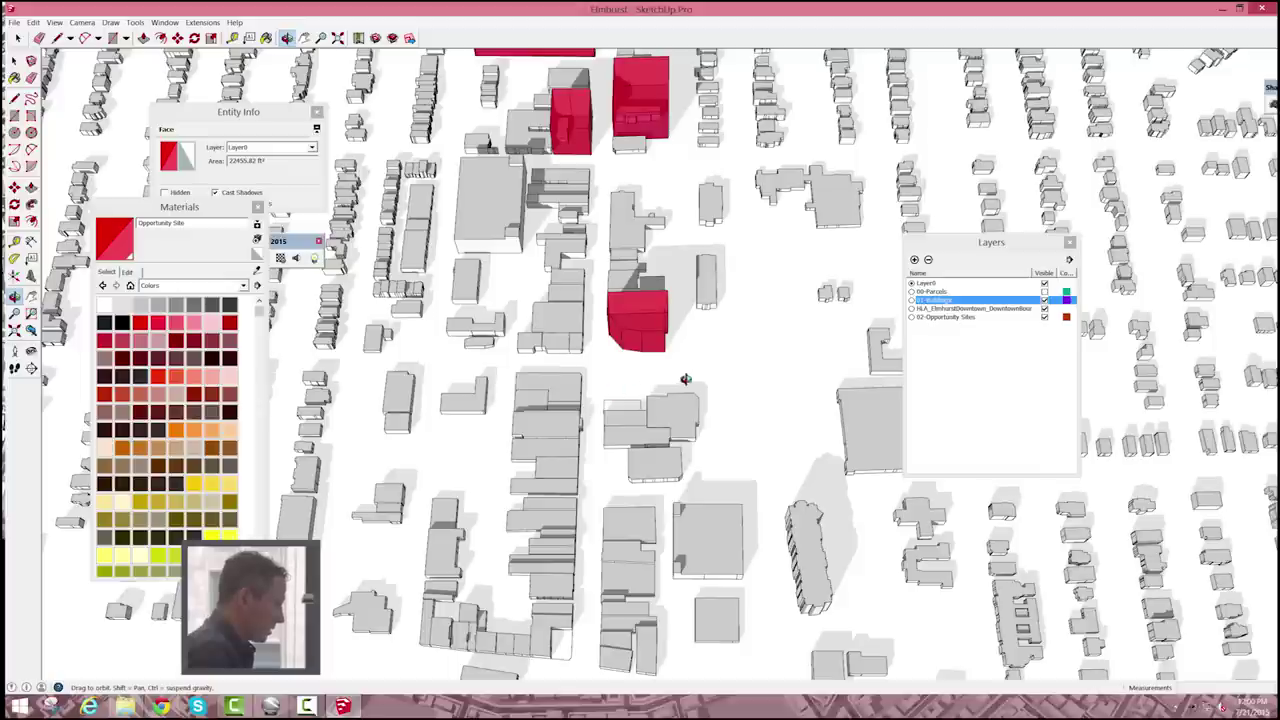
pyautogui.scroll(-3, 729, 463)
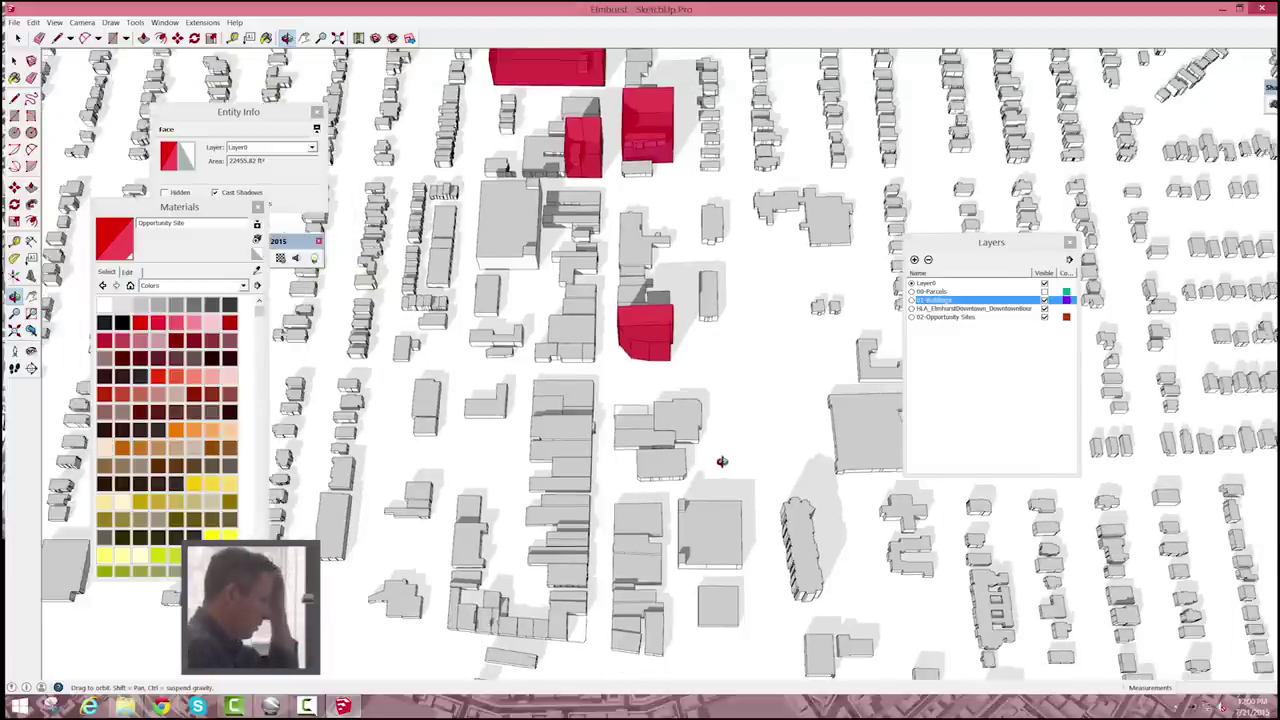
pyautogui.scroll(-6, 709, 350)
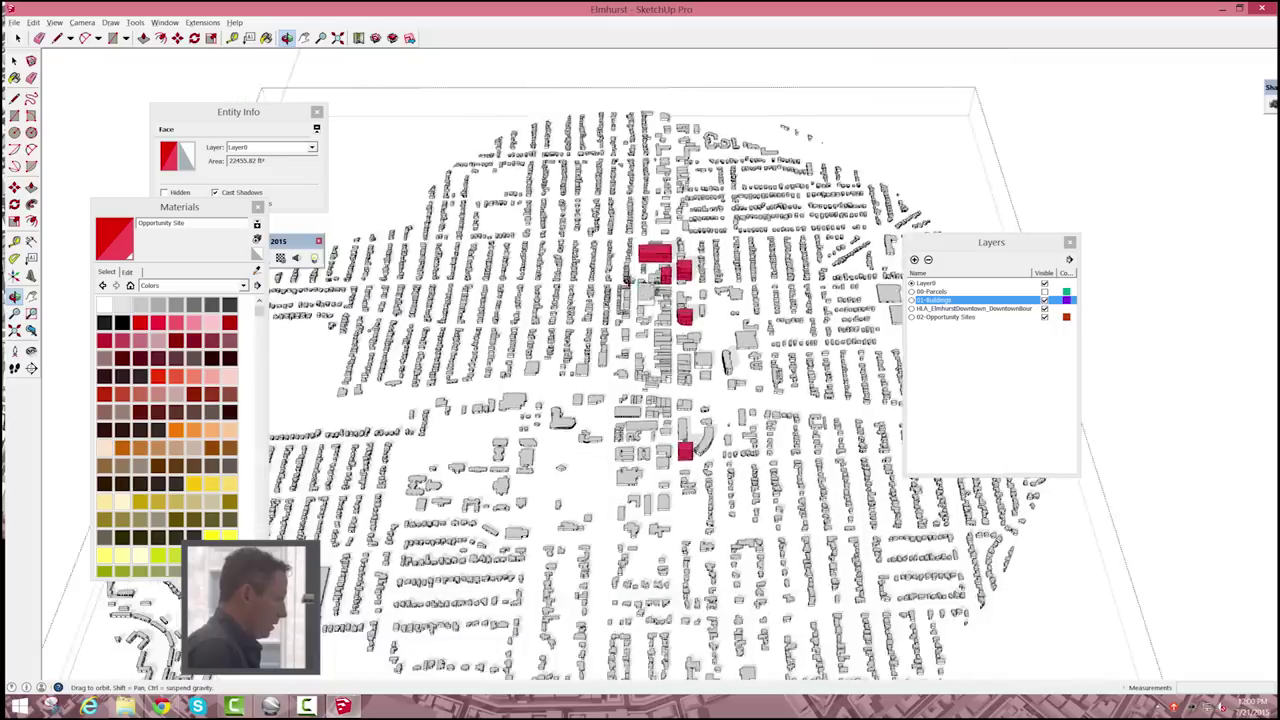
pyautogui.moveTo(640, 400); pyautogui.dragTo(560, 295, button='middle')
pyautogui.scroll(4, 625, 320)
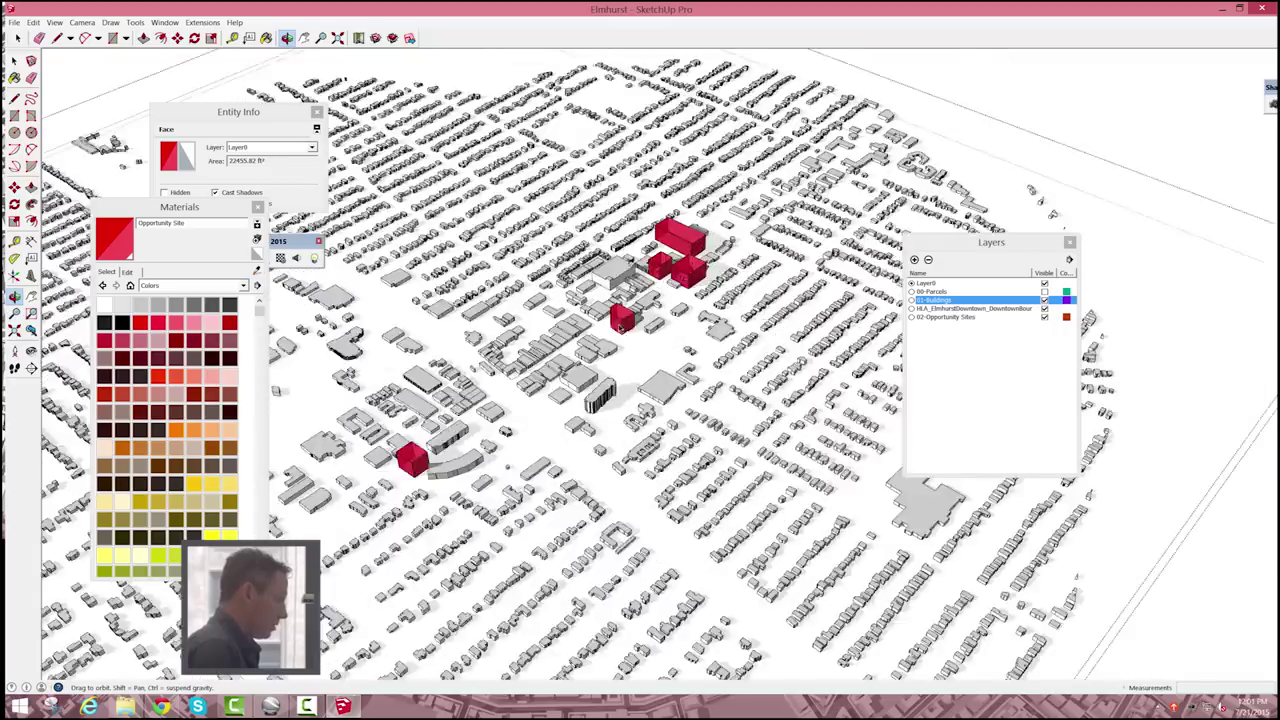